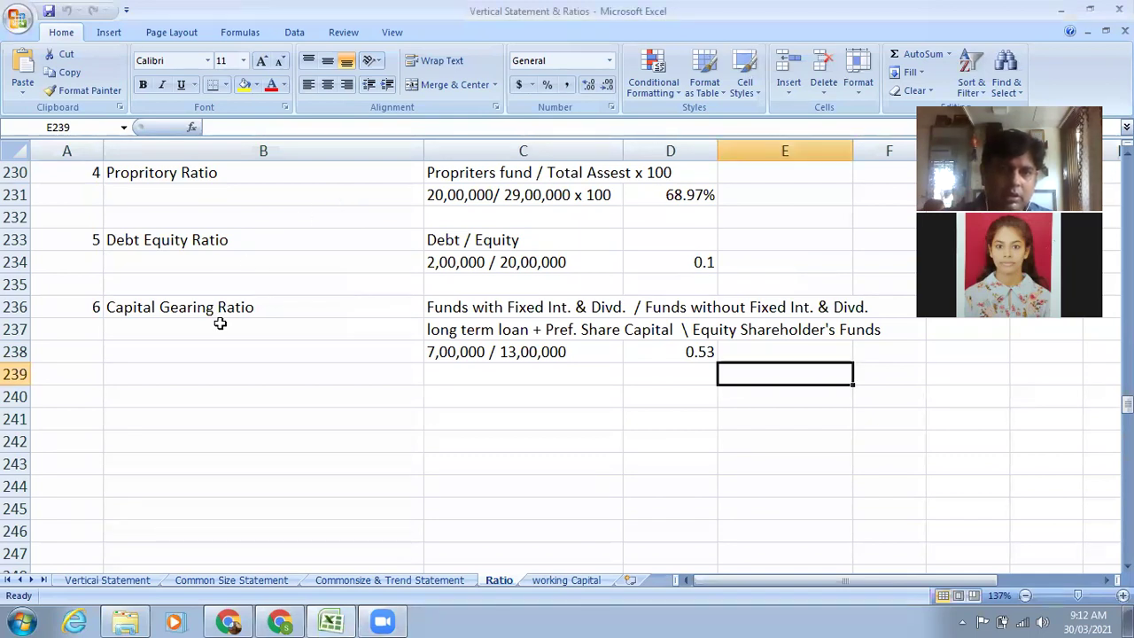
Copy the "Balance Sheet Ratios : -" heading of Illustration 10 into cell B238 below the Capital Gearing Ratio.
click(210, 424)
scroll(206, 390, up, 5)
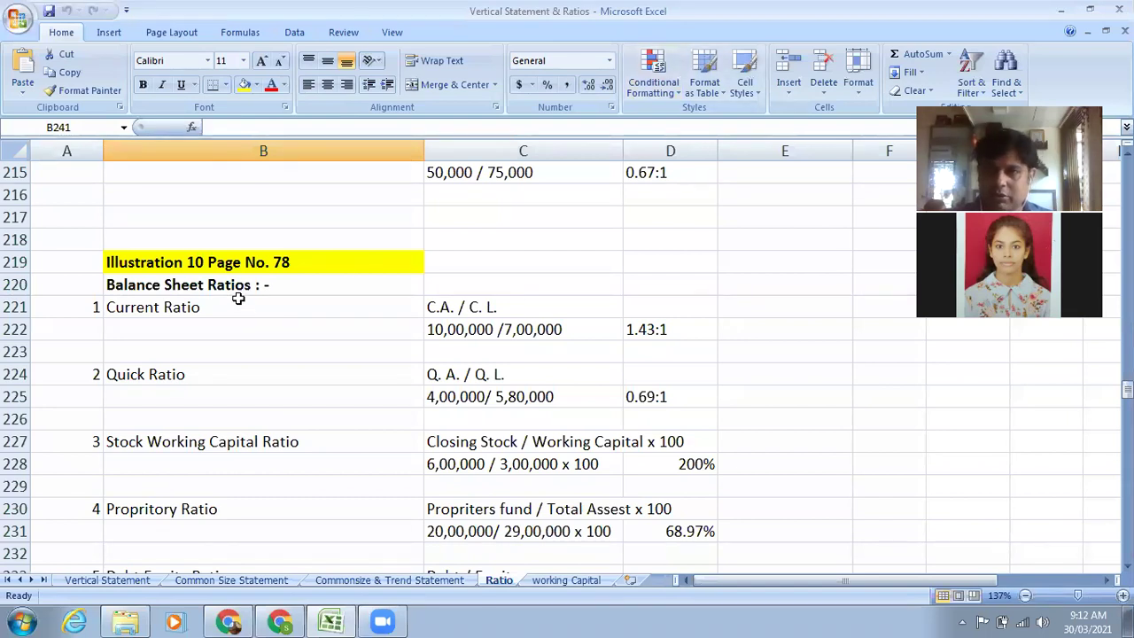
scroll(239, 297, down, 1)
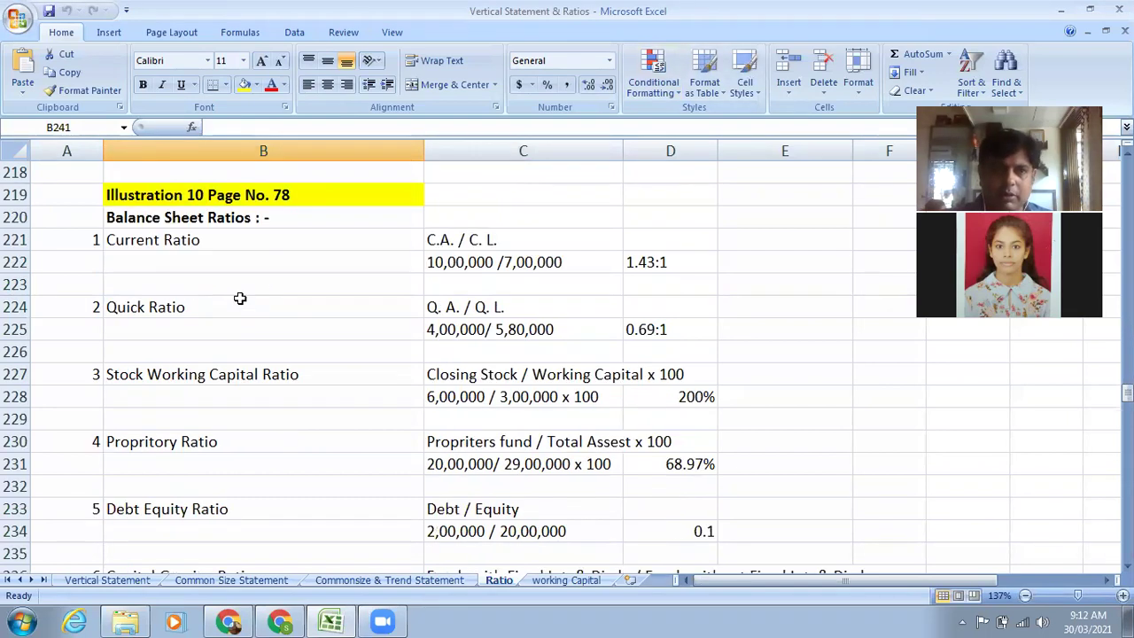
click(182, 220)
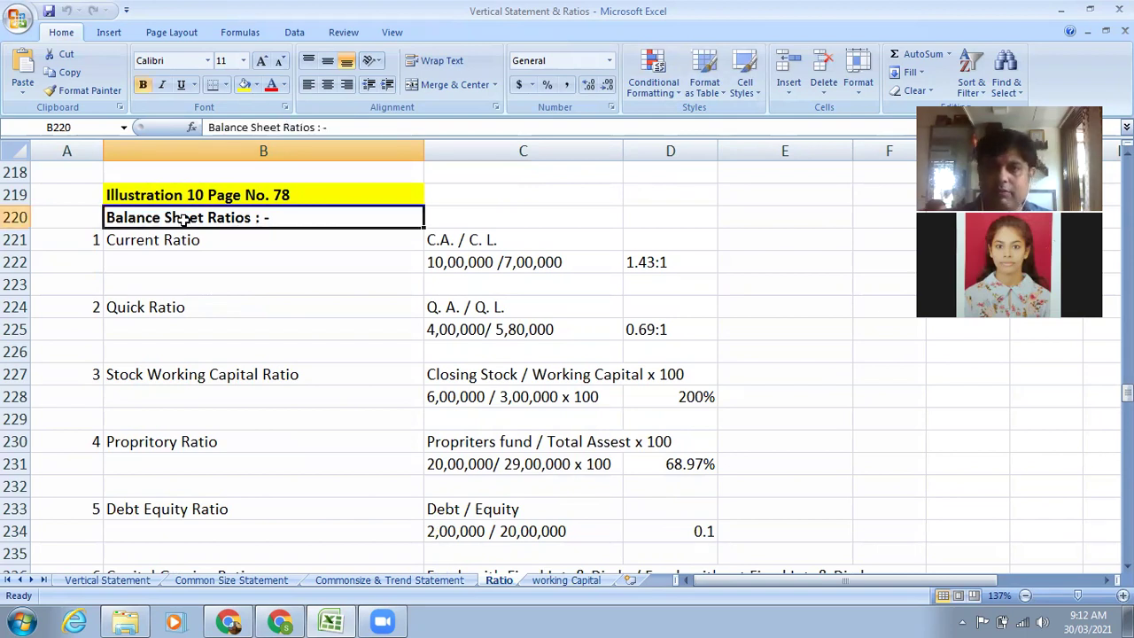
click(70, 71)
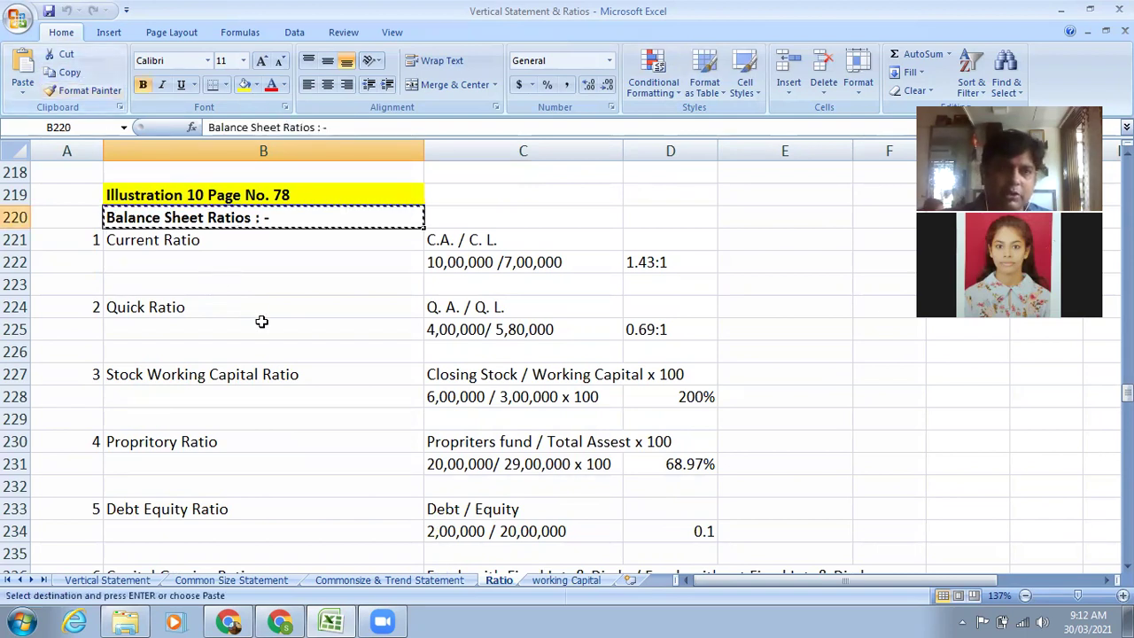
scroll(260, 323, down, 5)
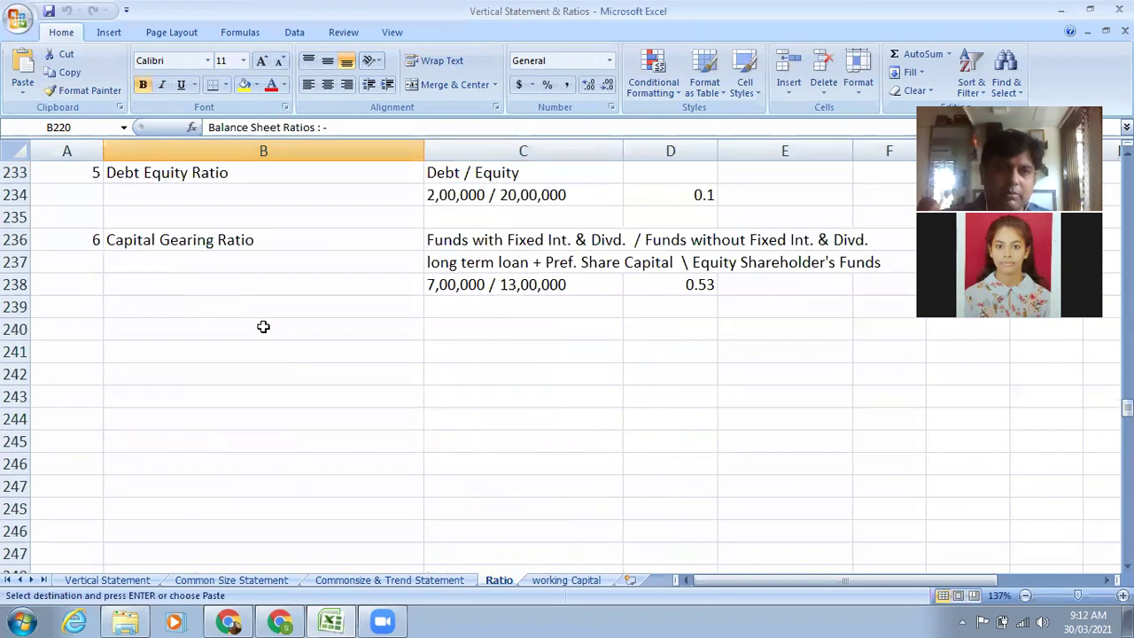
click(190, 295)
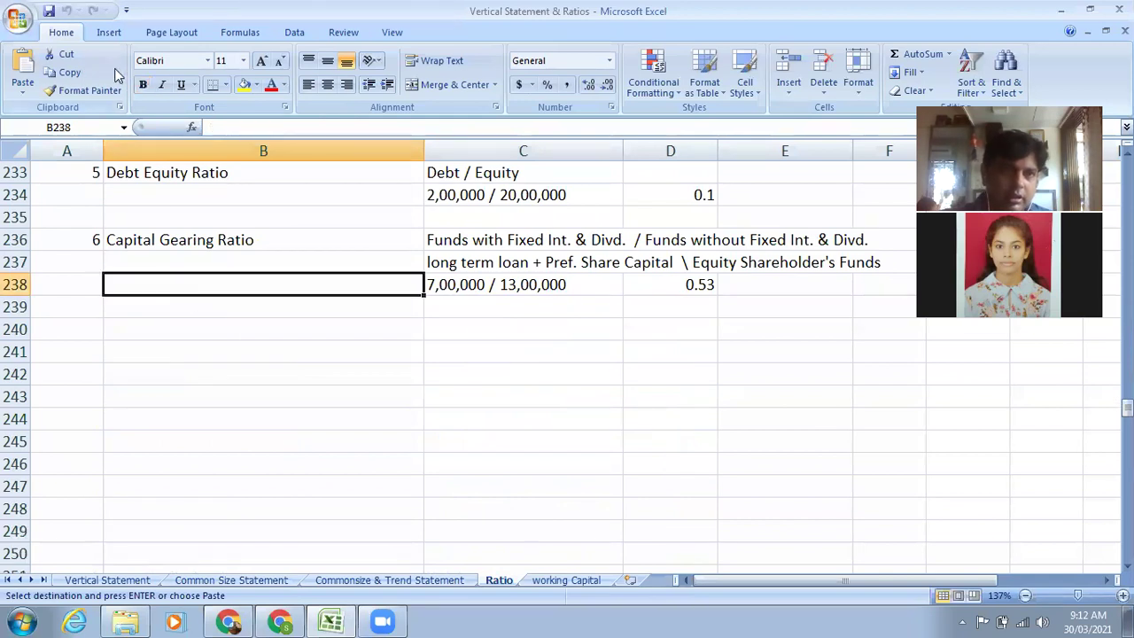
click(22, 69)
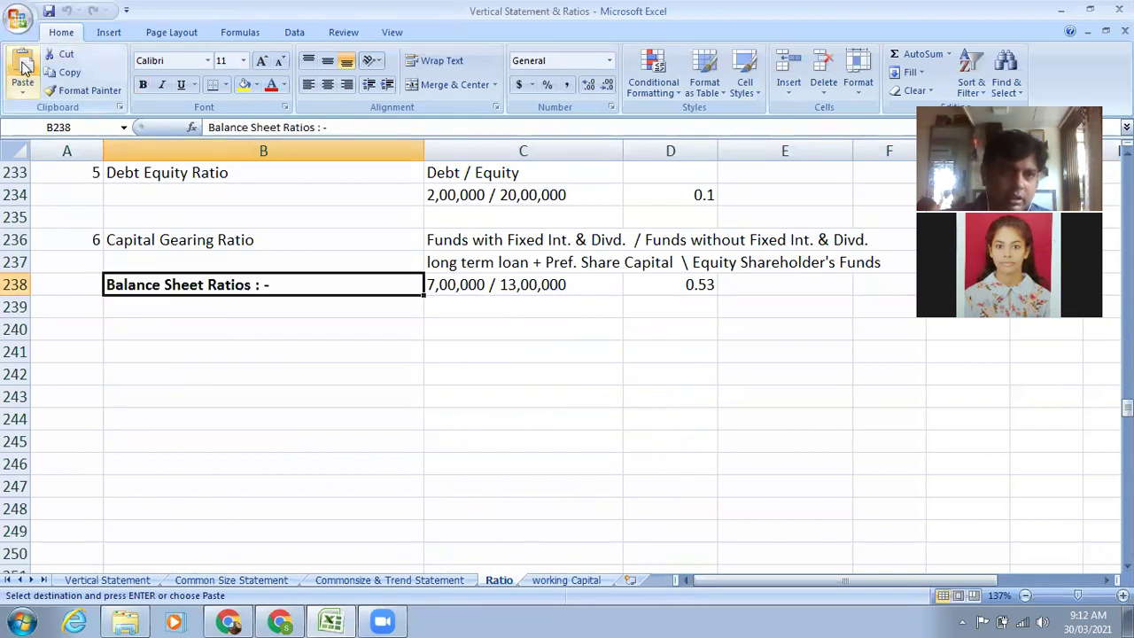
Change the copied heading in B238 to read "Combind Ratios : -".
double_click(200, 288)
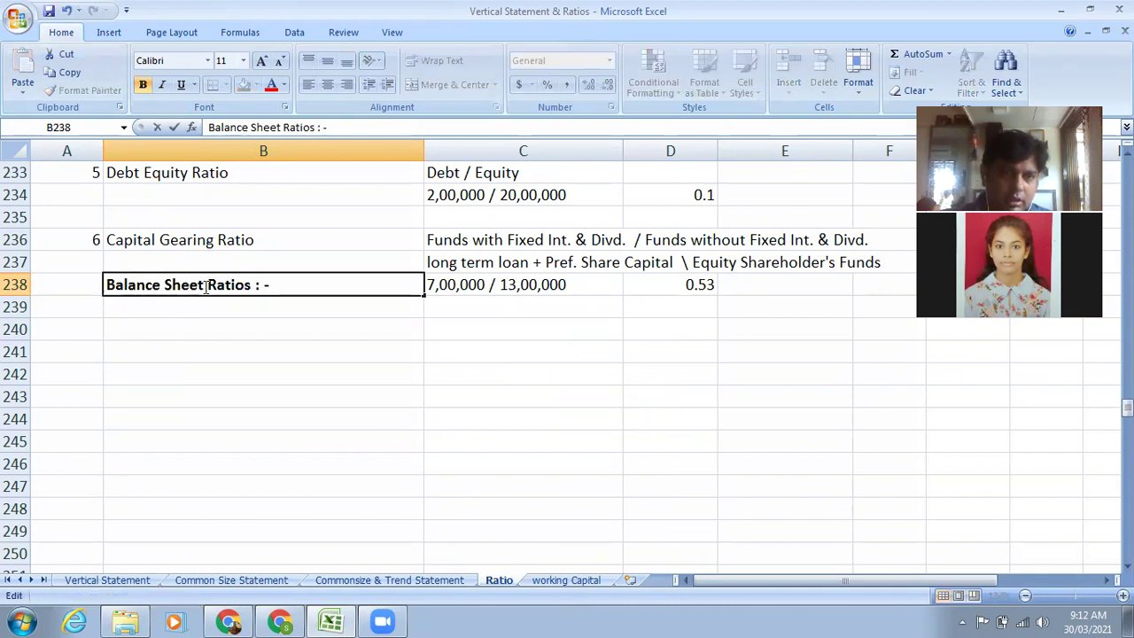
drag(202, 288, 103, 284)
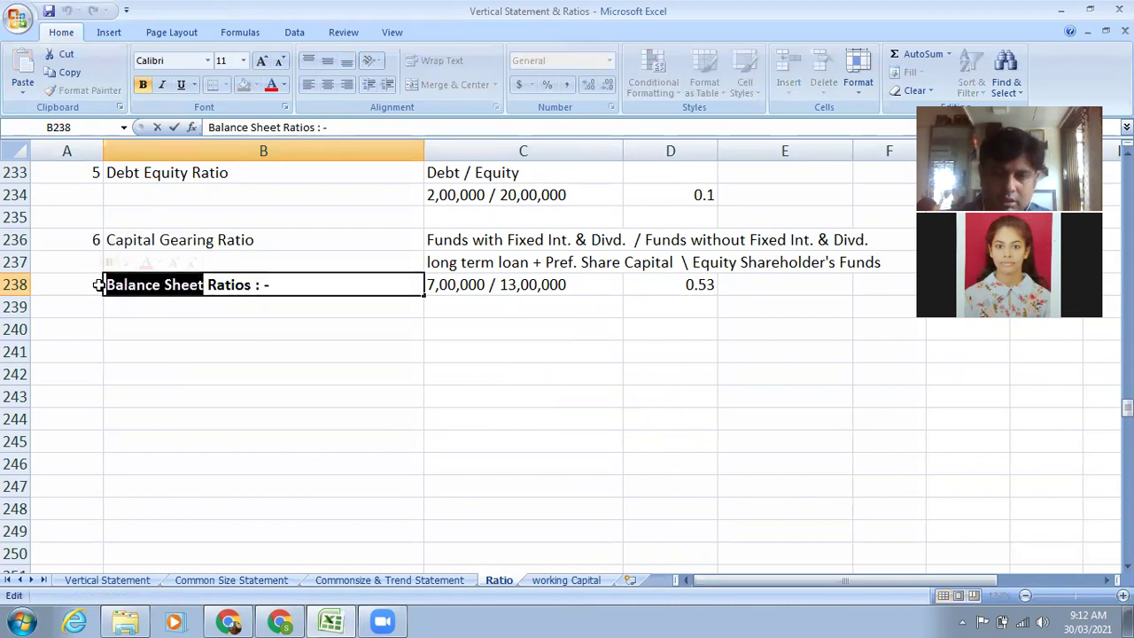
key(BackSpace)
text(cOMBI)
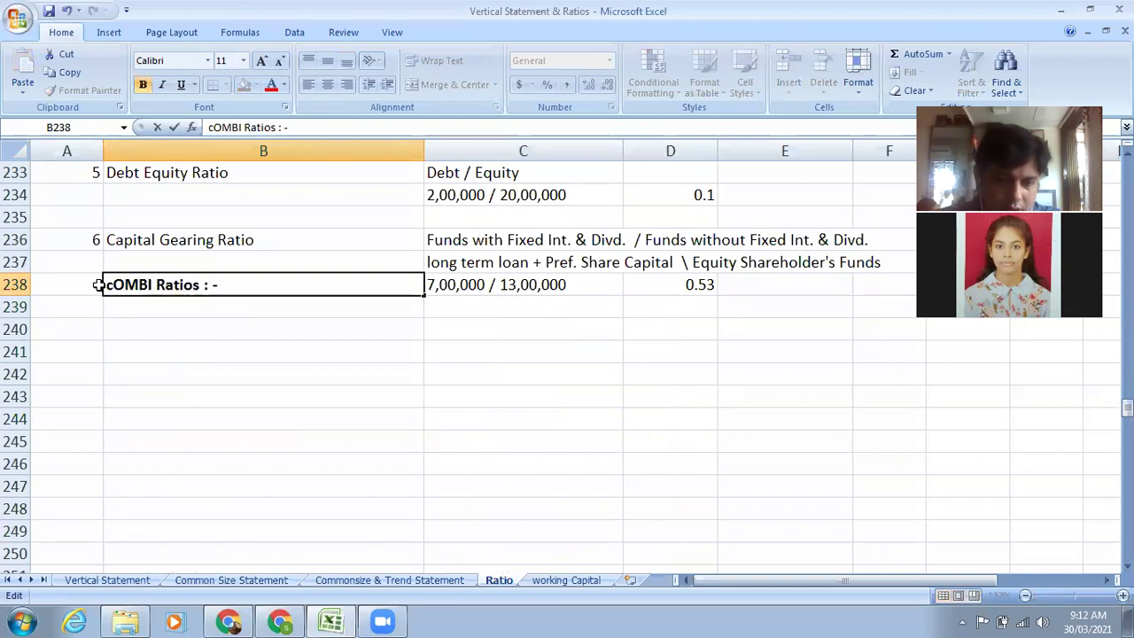
key(BackSpace)
key(BackSpace)
key(BackSpace)
key(BackSpace)
key(BackSpace)
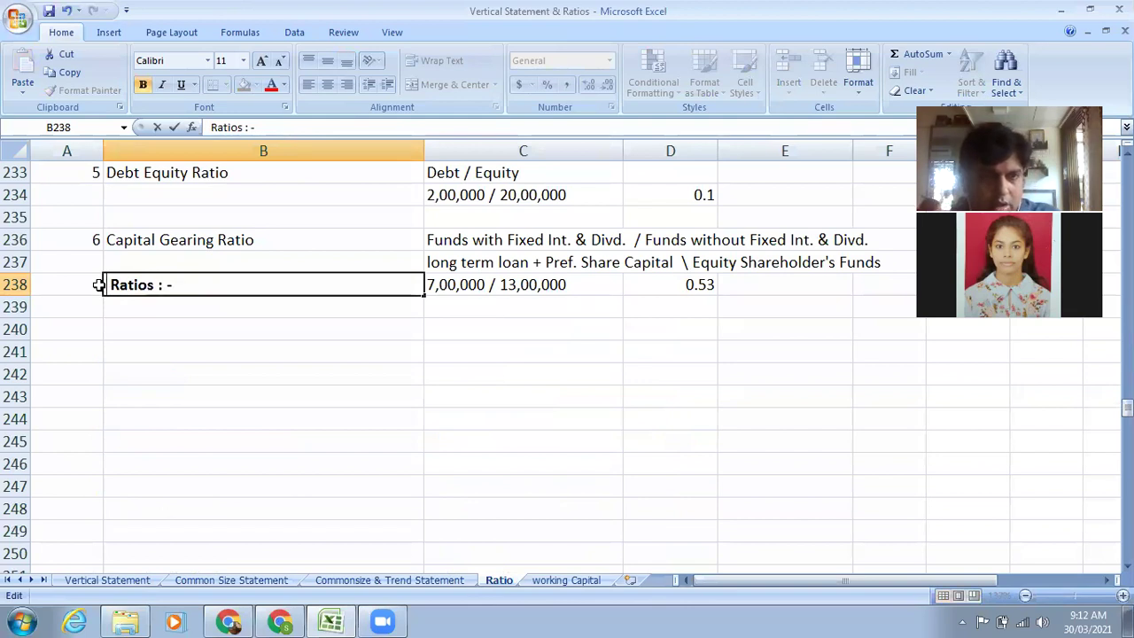
text(Comb)
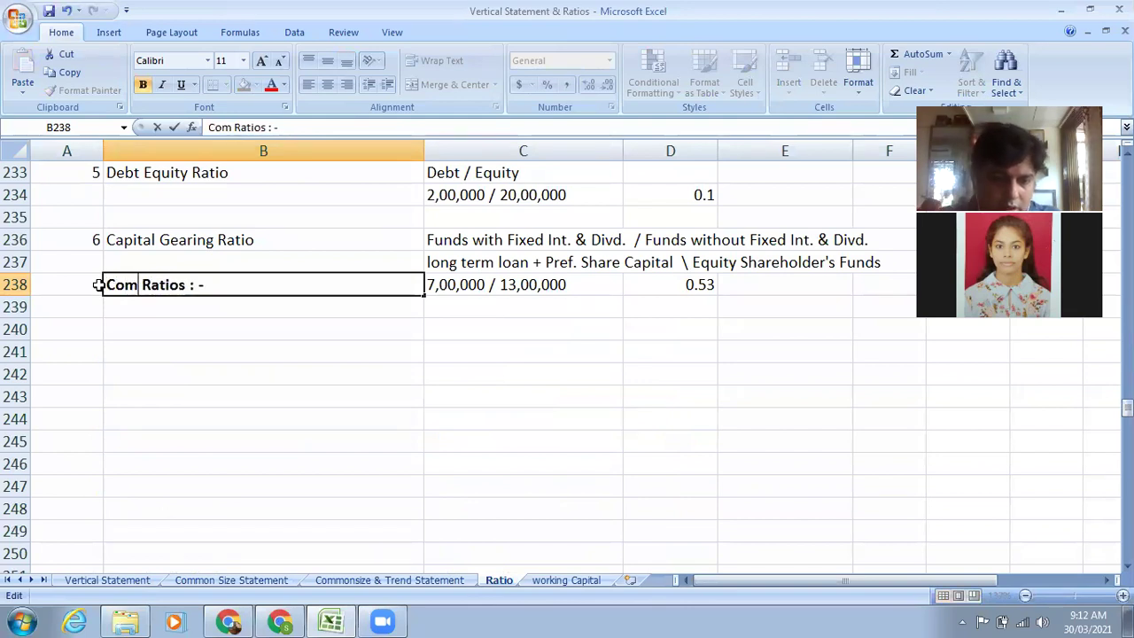
text(ind)
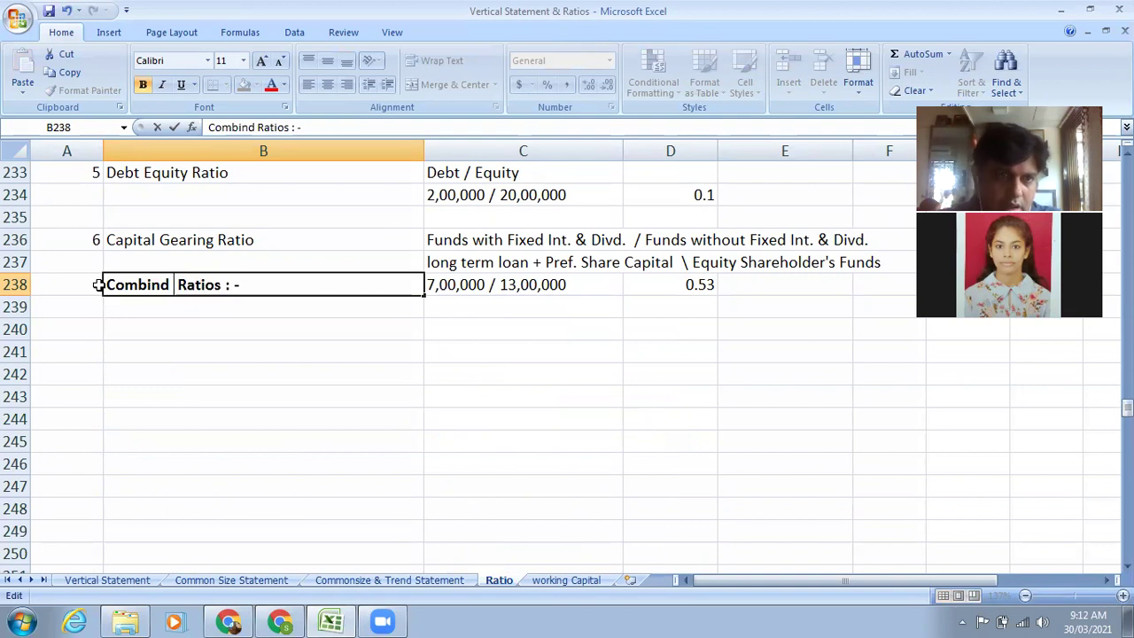
click(157, 347)
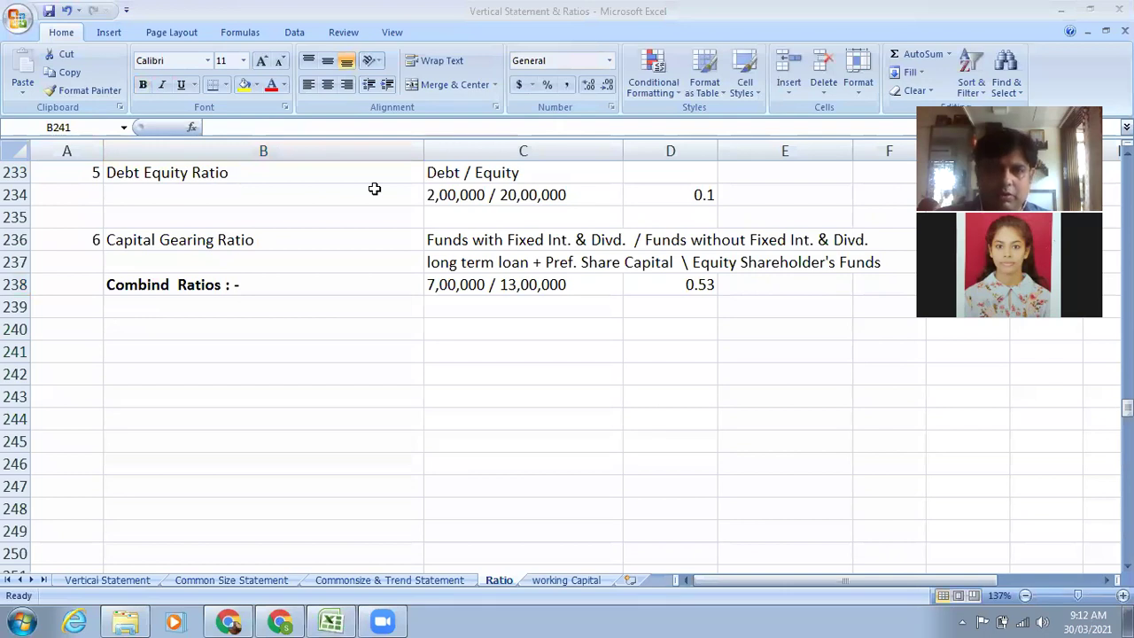
Enter serial number 1 in A240 and start the ratio name in B240 with "Rtn on".
click(116, 321)
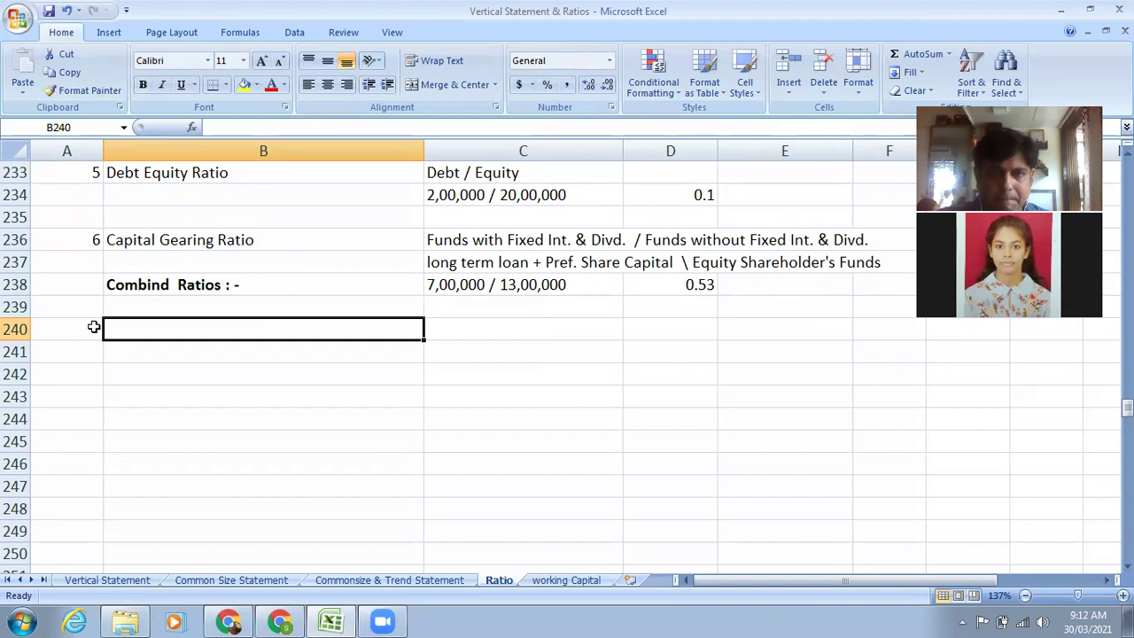
click(89, 330)
key(End)
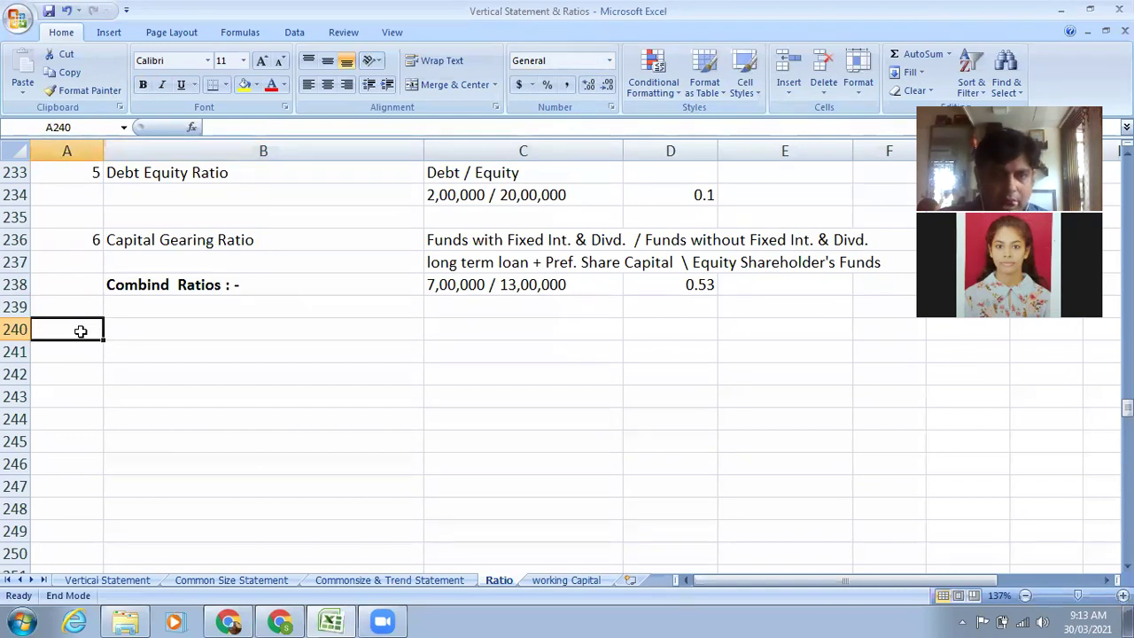
click(131, 328)
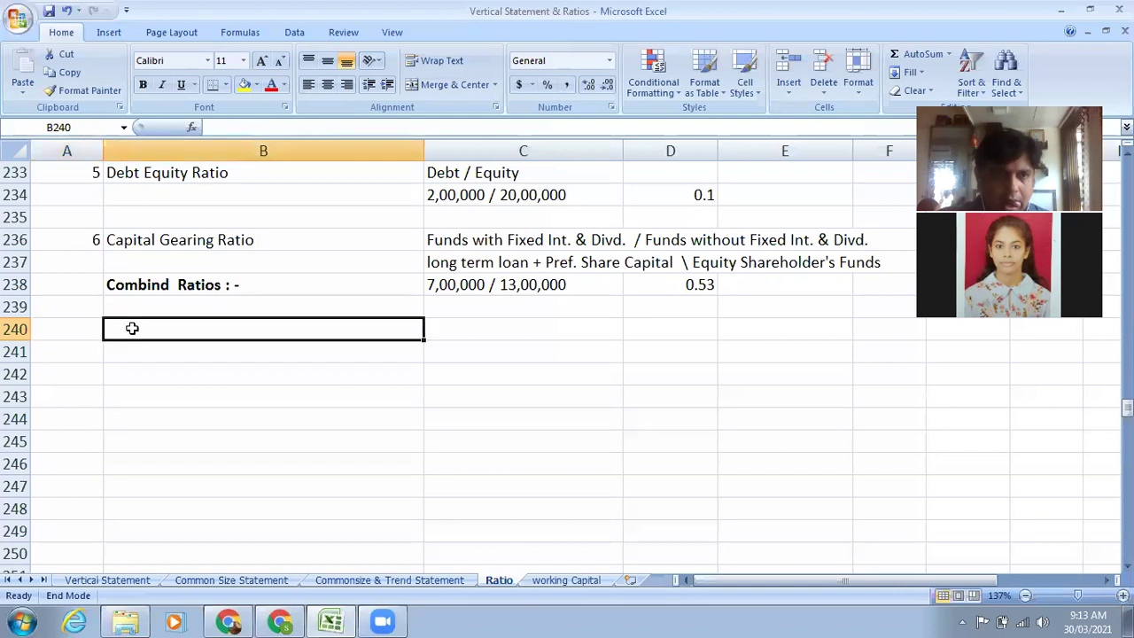
click(79, 329)
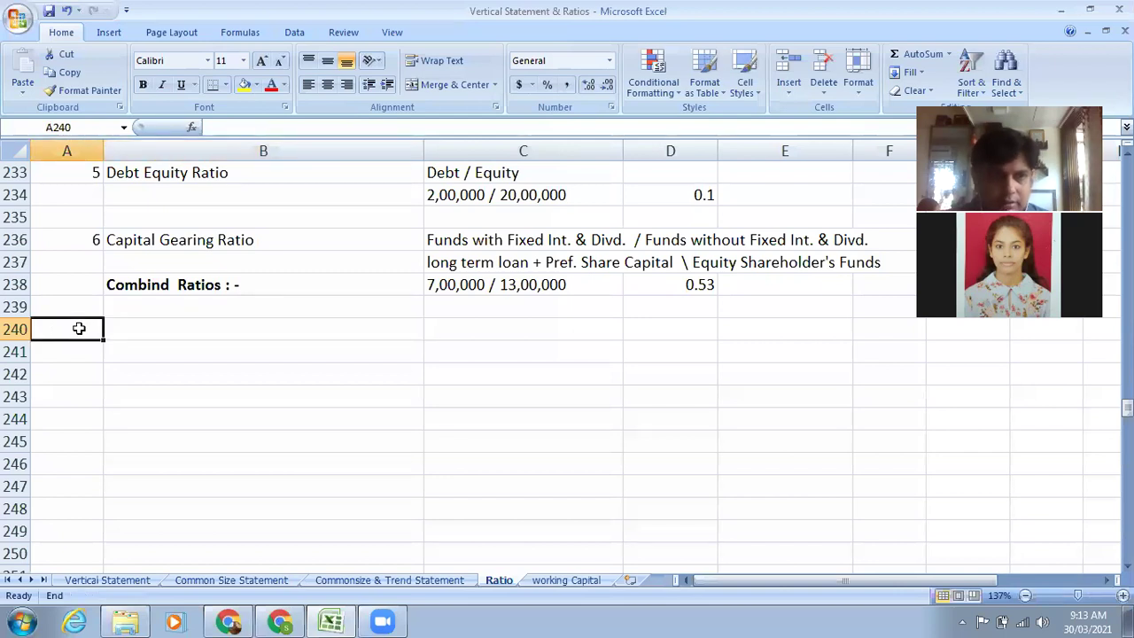
text(1)
click(181, 329)
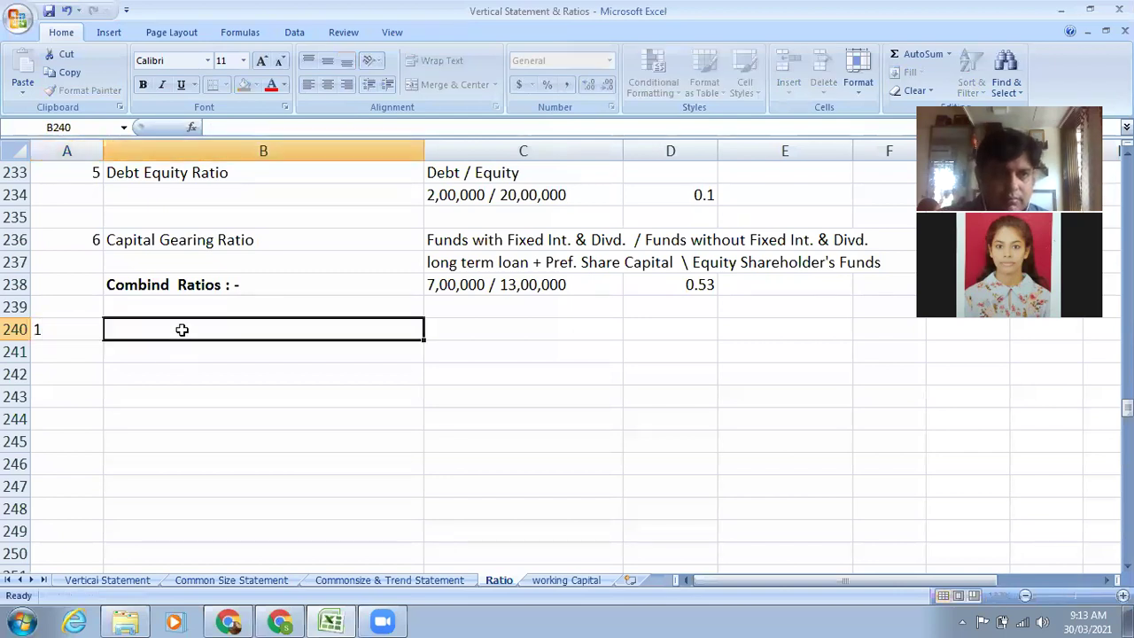
text(R)
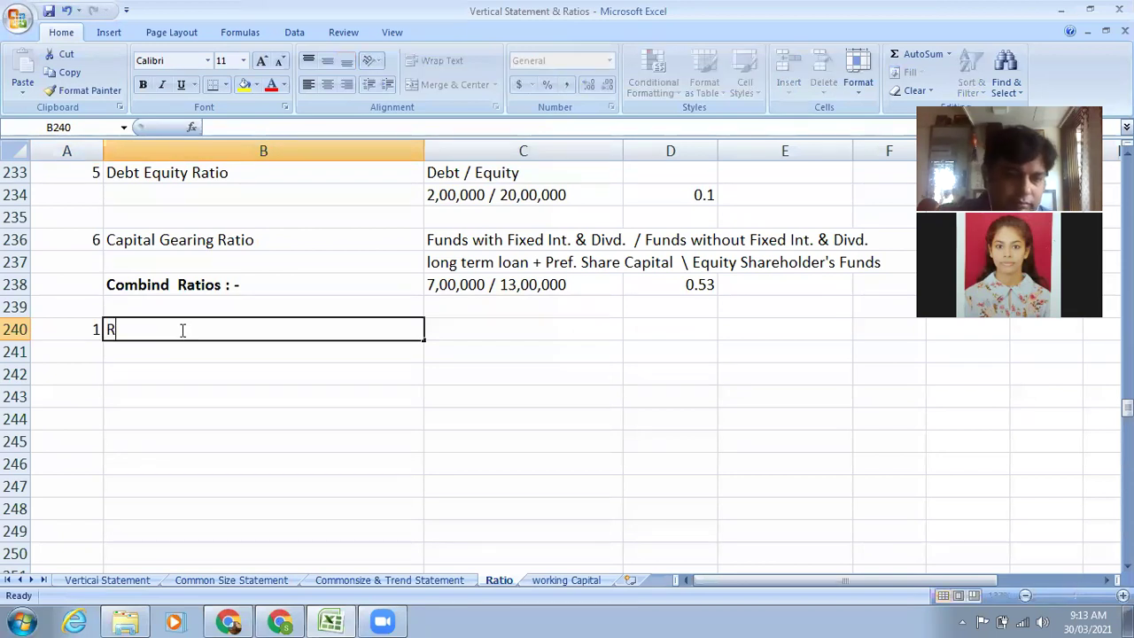
text(tn)
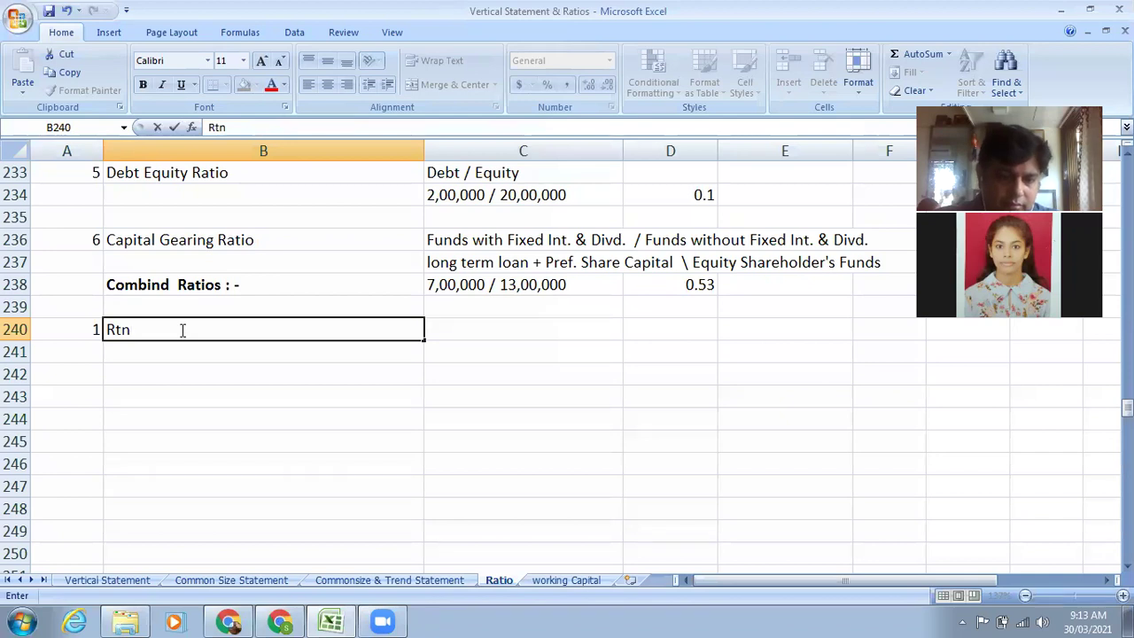
text( on)
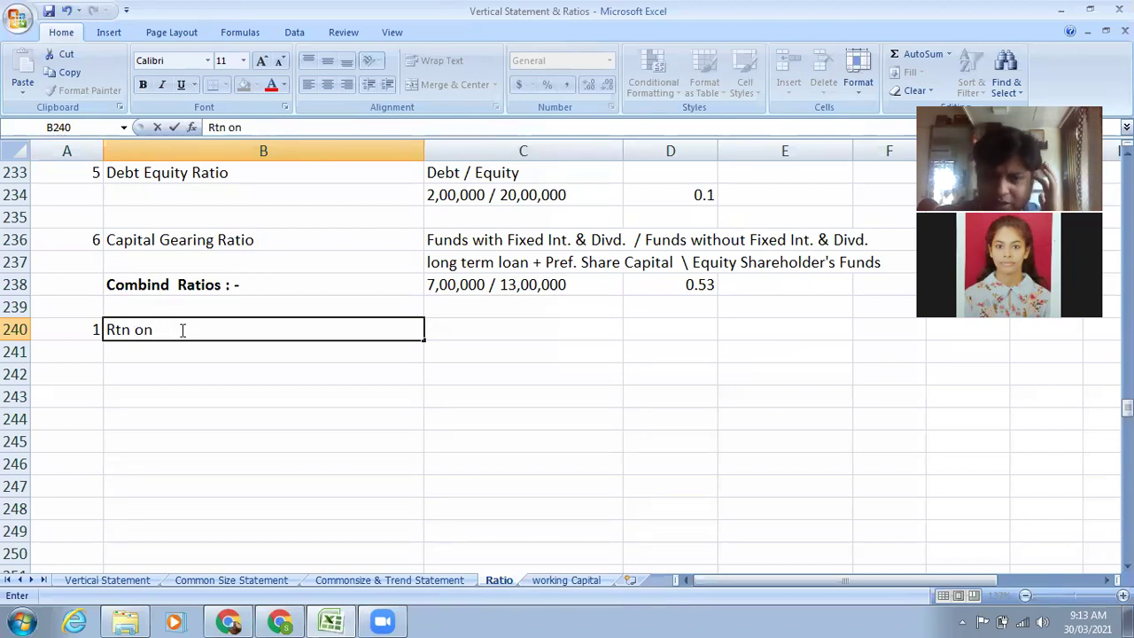
Open the accounts notes document from the FYBAF MA folder, look through it to the last page, and close it.
click(125, 621)
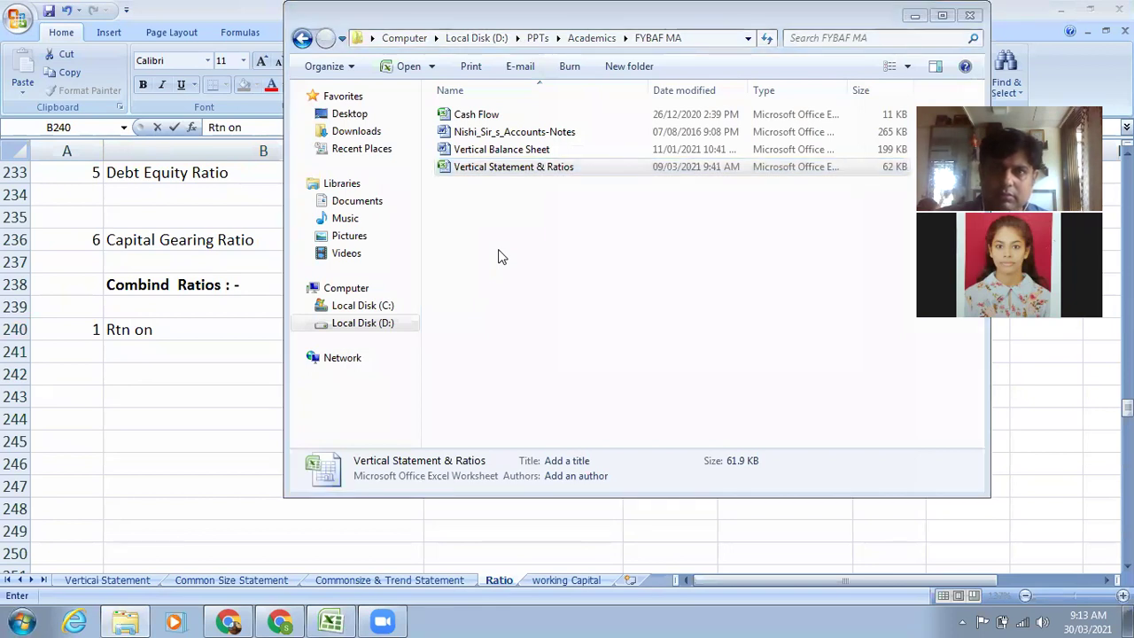
double_click(549, 133)
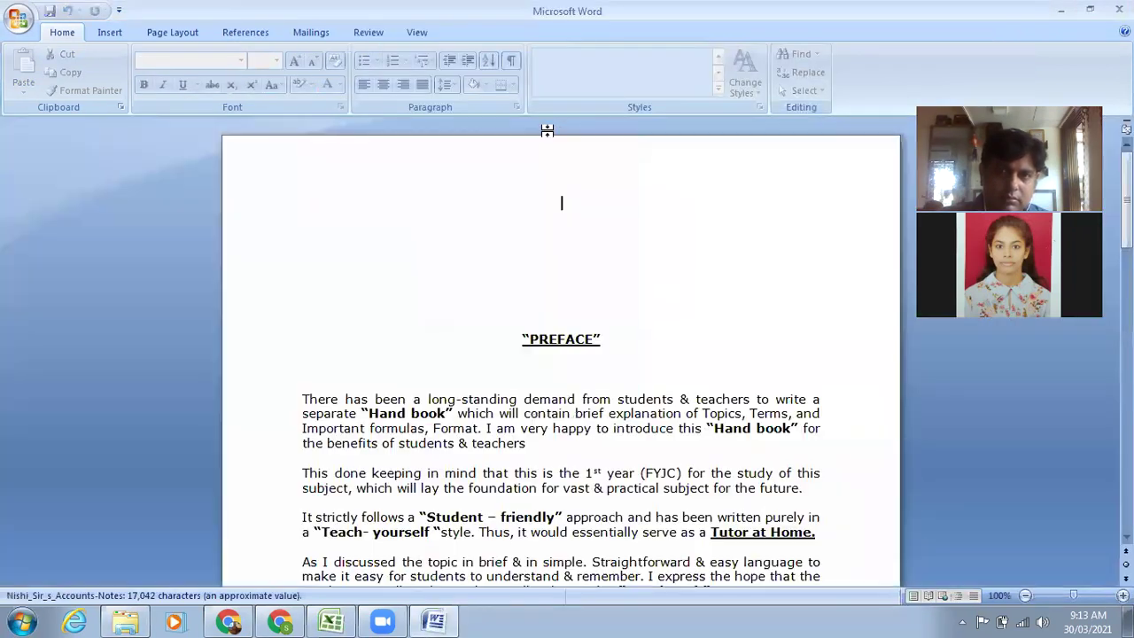
scroll(414, 257, down, 7)
scroll(413, 281, down, 20)
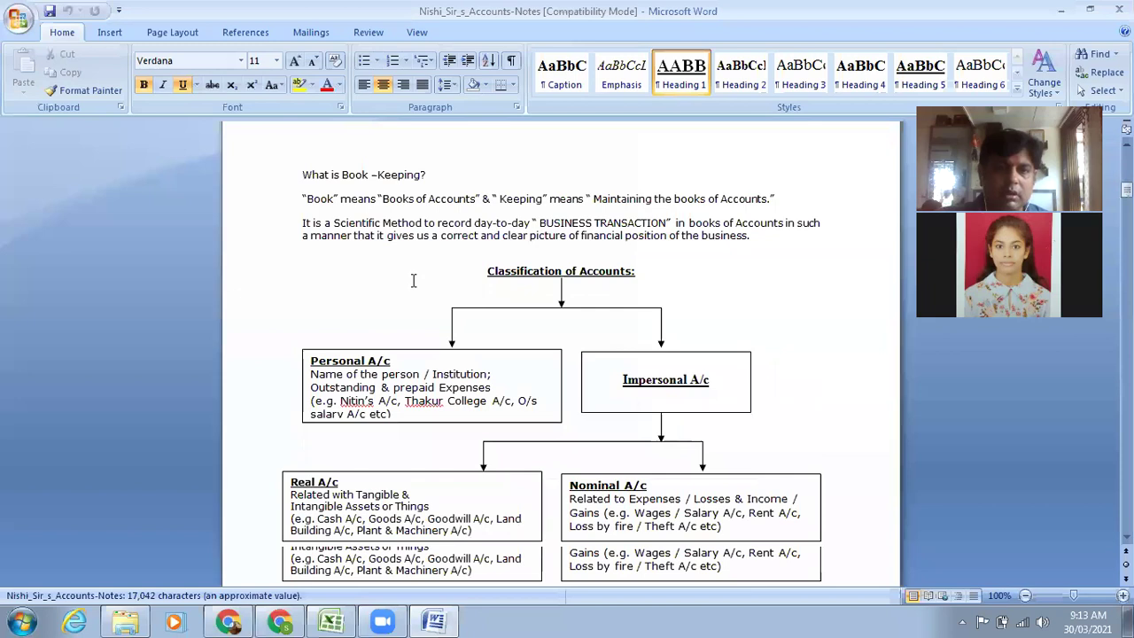
scroll(414, 281, down, 20)
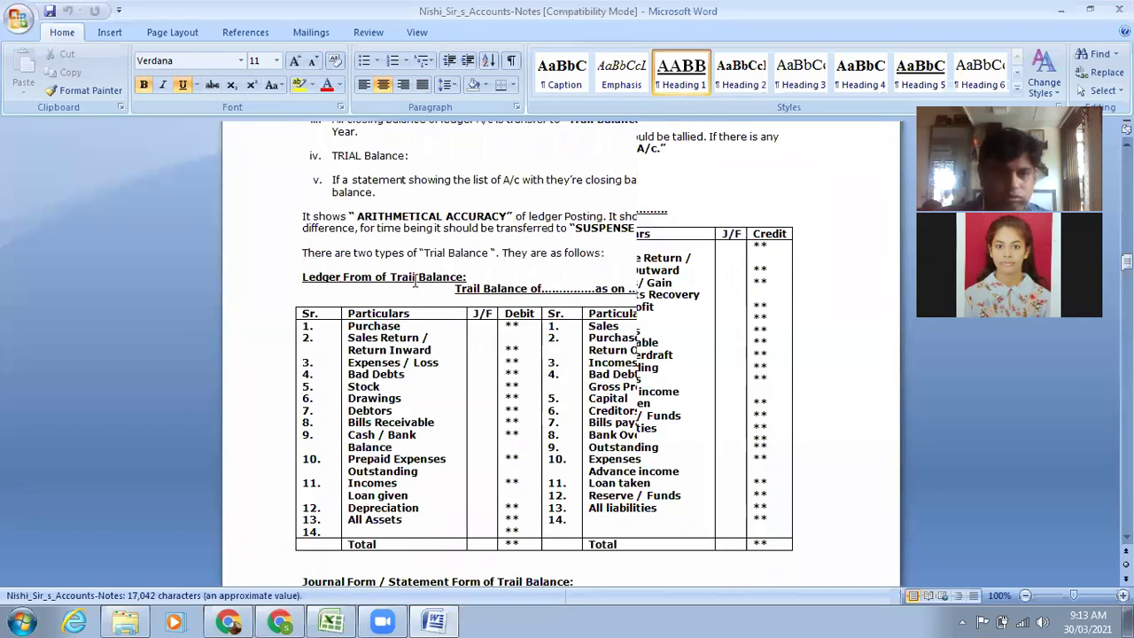
scroll(413, 282, down, 20)
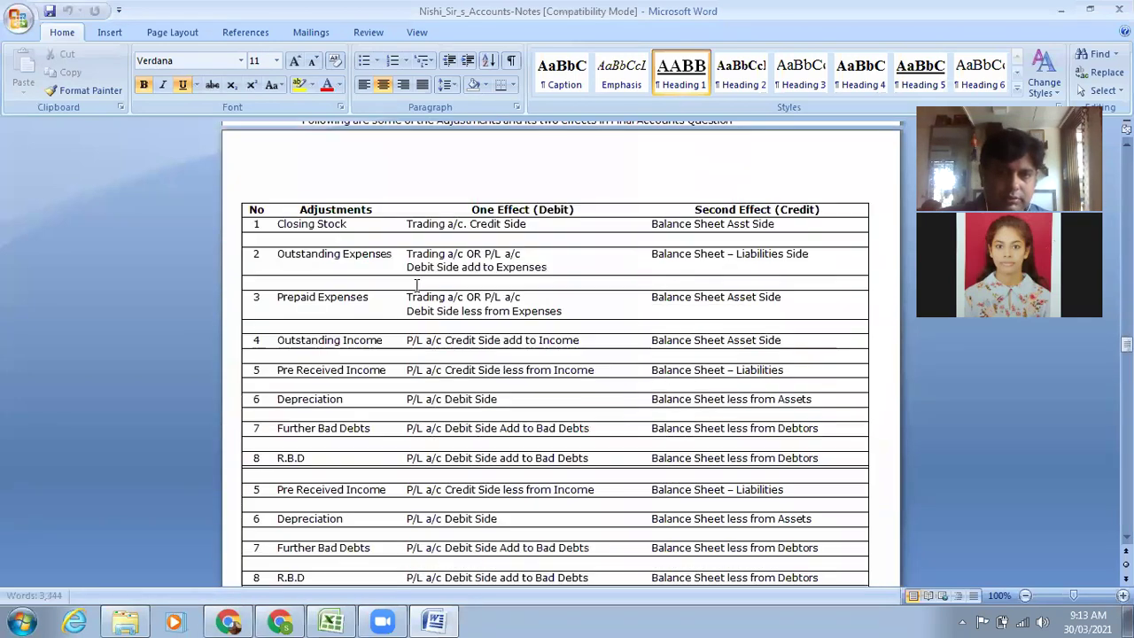
scroll(418, 286, down, 20)
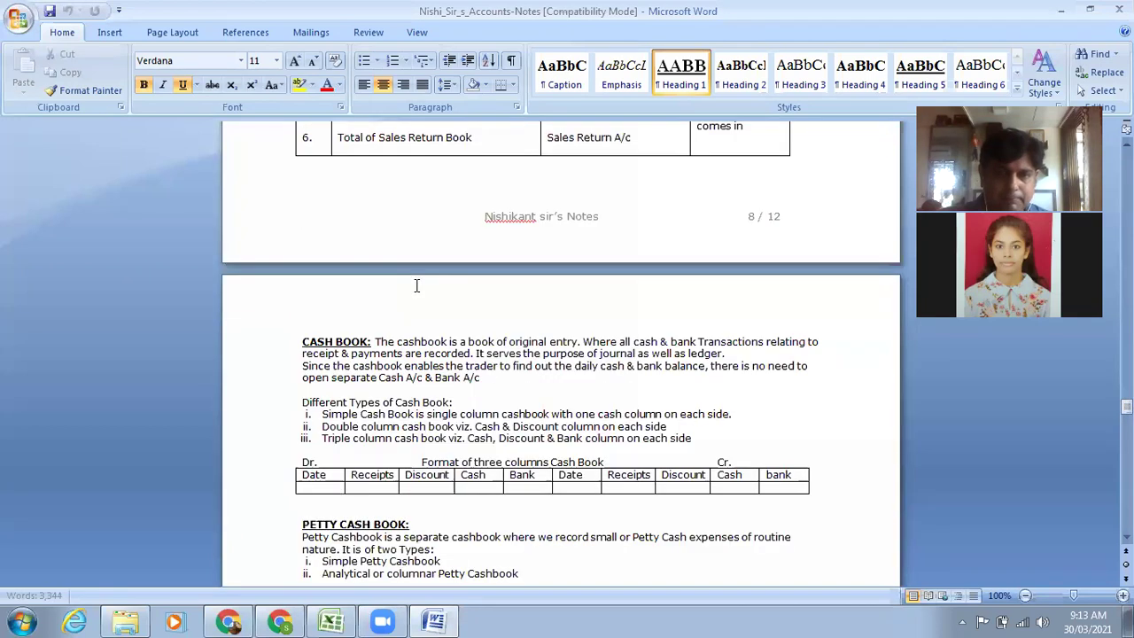
scroll(416, 286, down, 20)
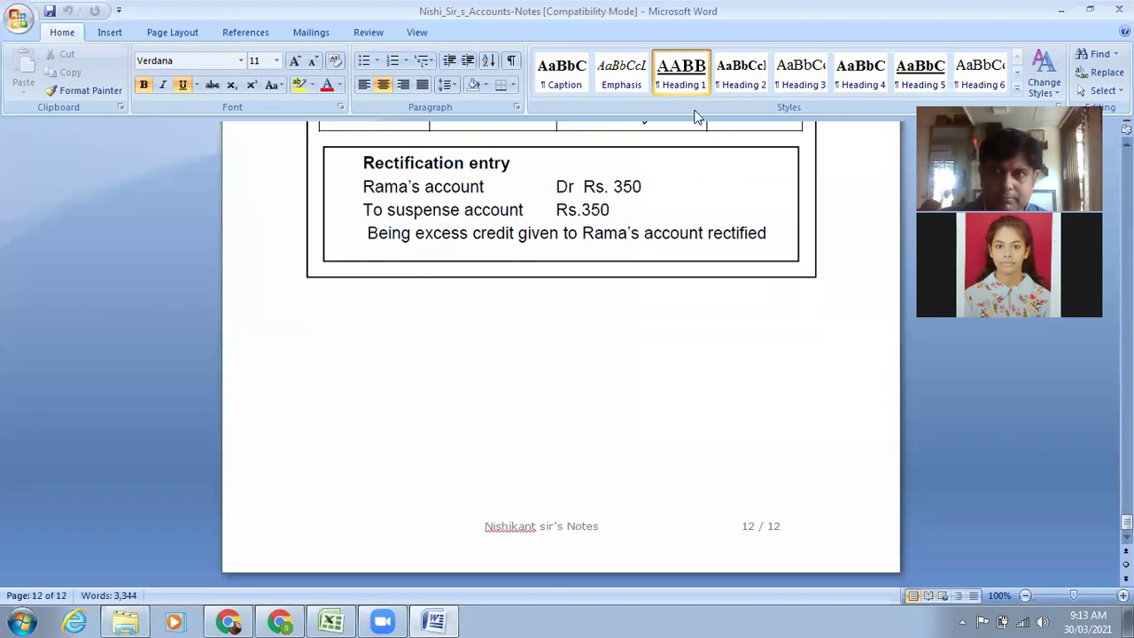
click(1119, 10)
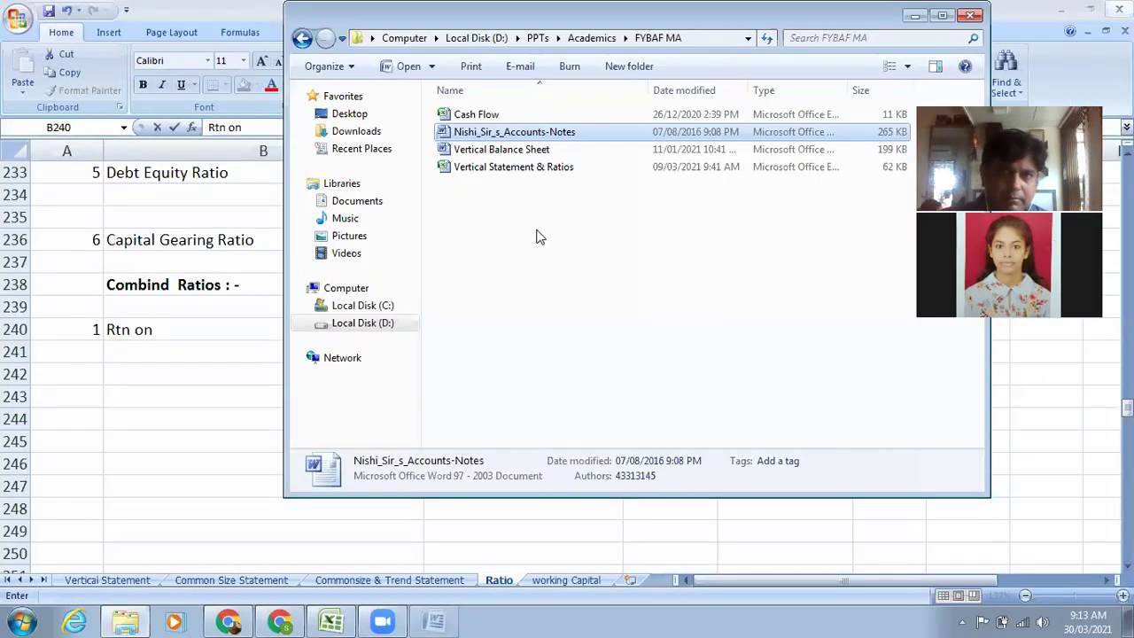
click(925, 17)
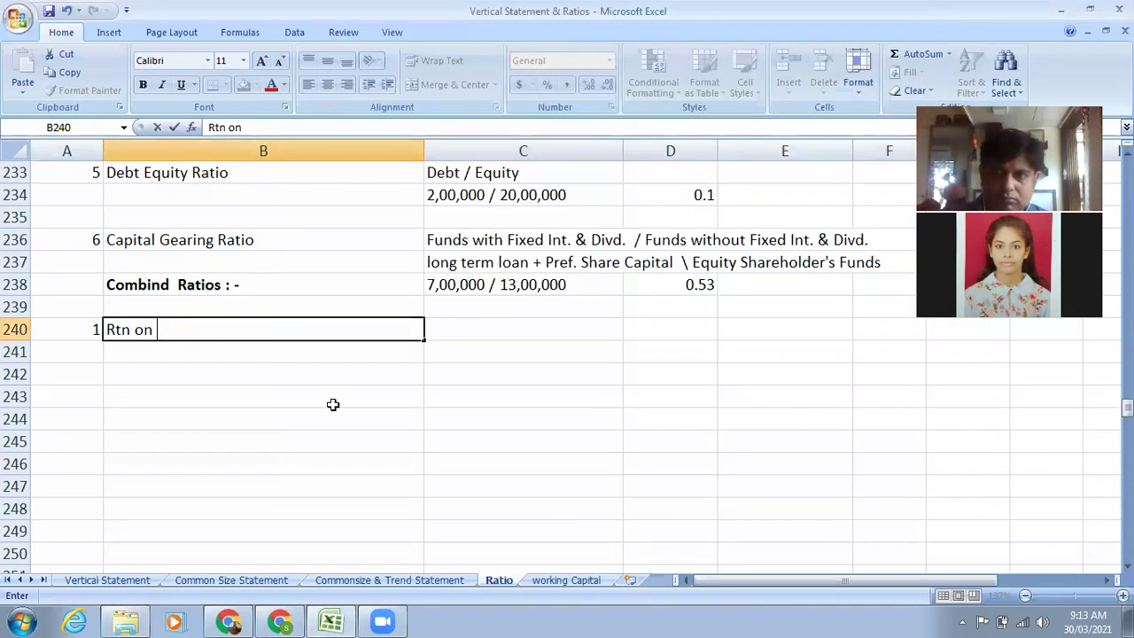
Switch to Windows Explorer to look through the Academics folder, and return to cell B240 in the Excel workbook.
mouse_move(124, 618)
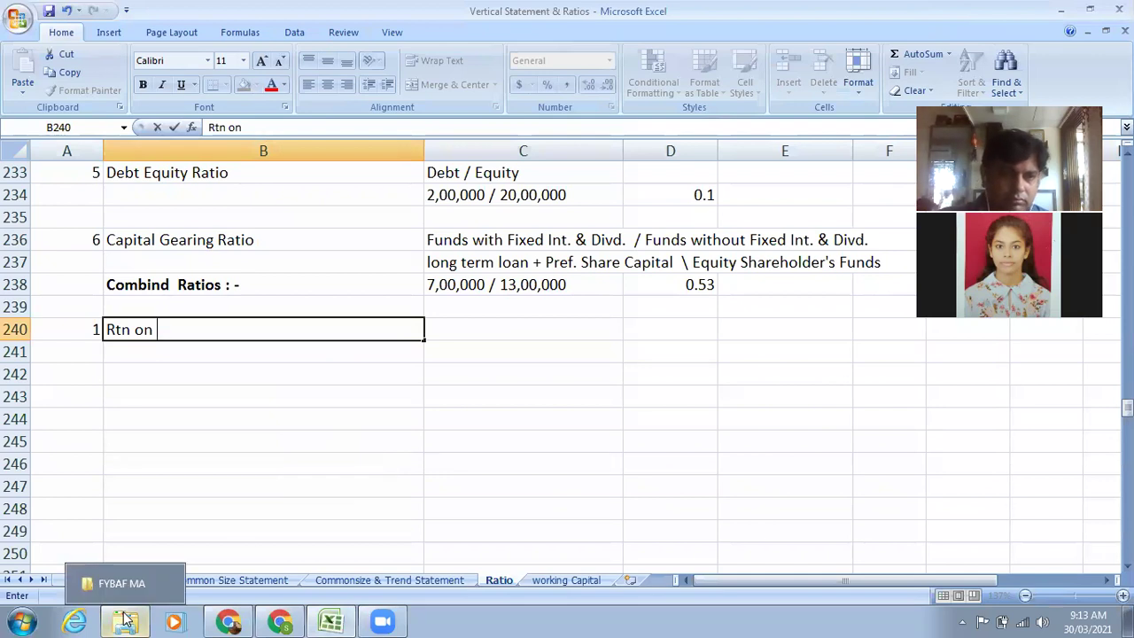
click(121, 585)
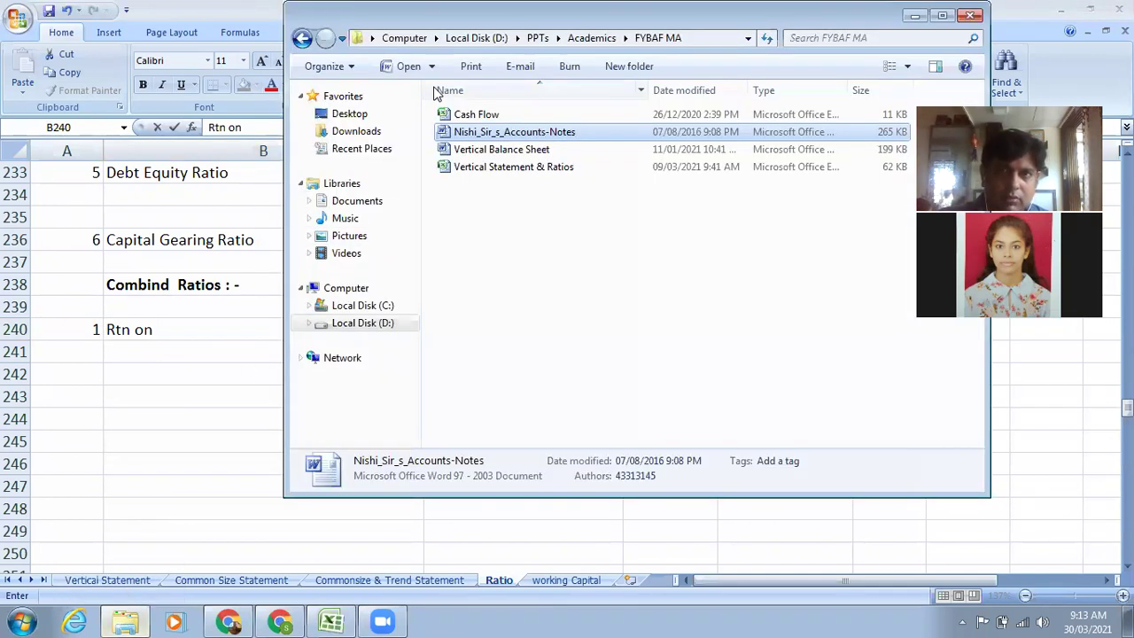
click(592, 38)
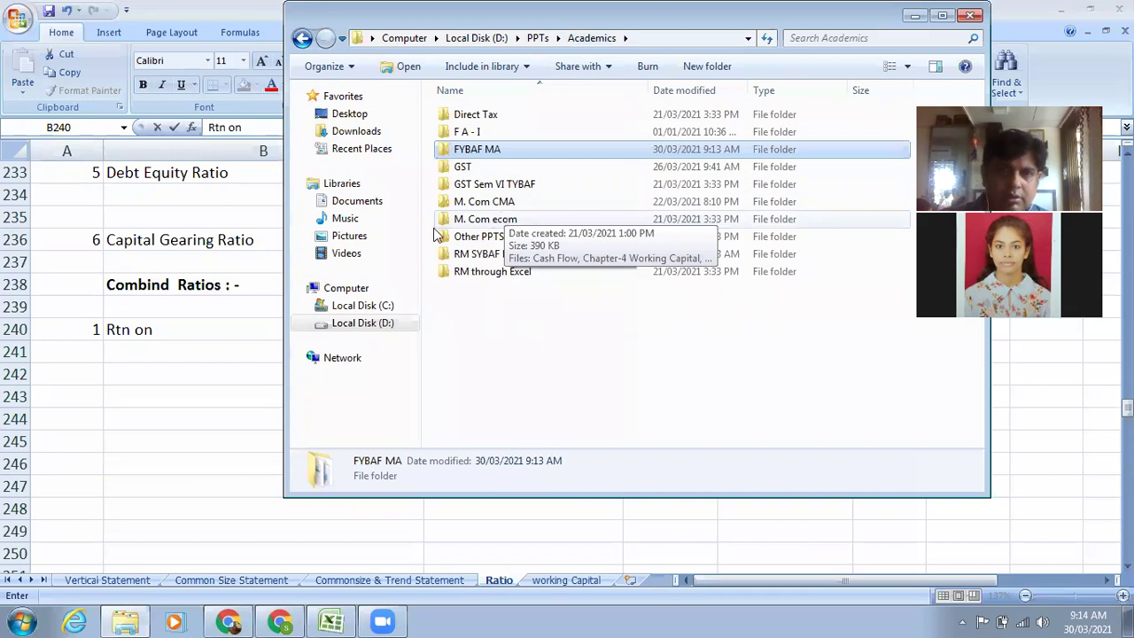
click(177, 328)
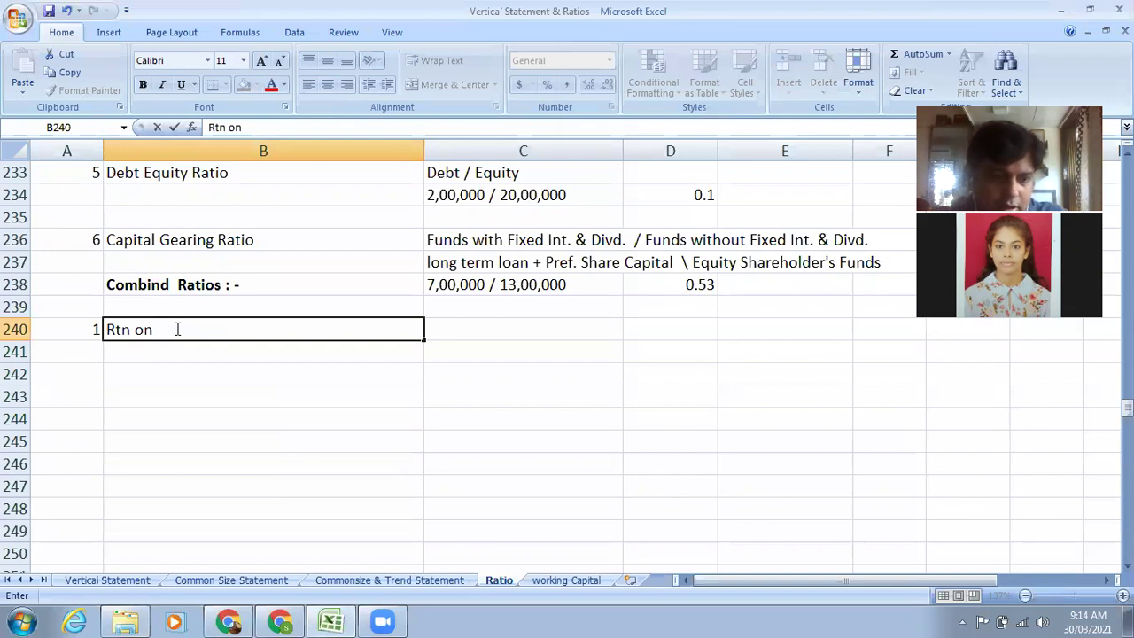
Complete the ratio name in B240 so that it reads "Rtn on Capital Employed".
text(Cap. Empl)
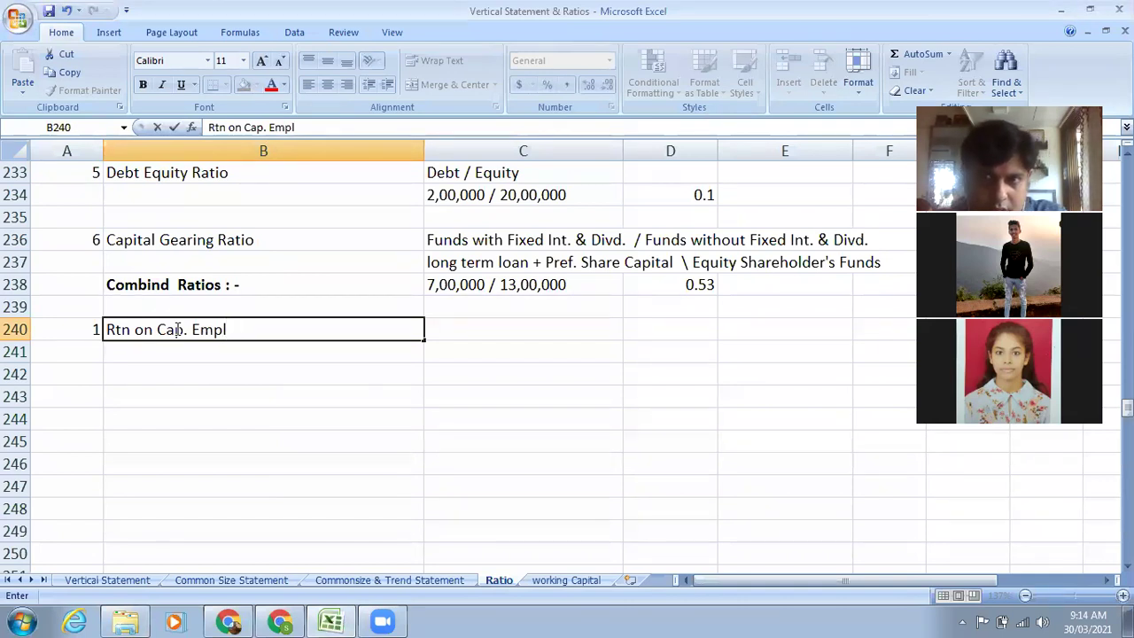
text(o)
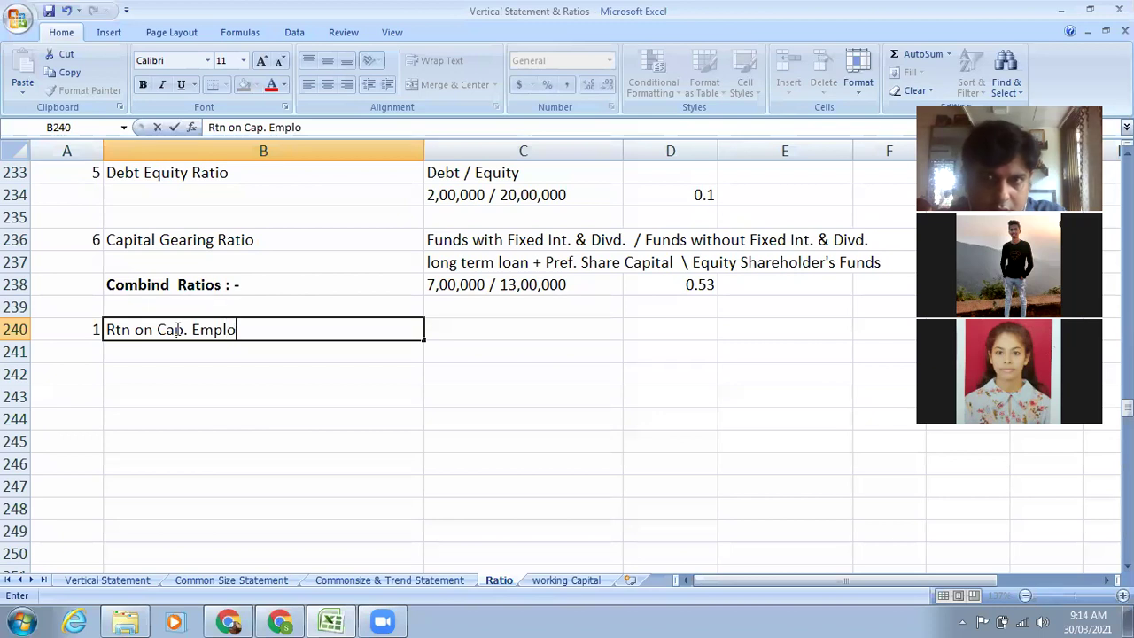
text(yr)
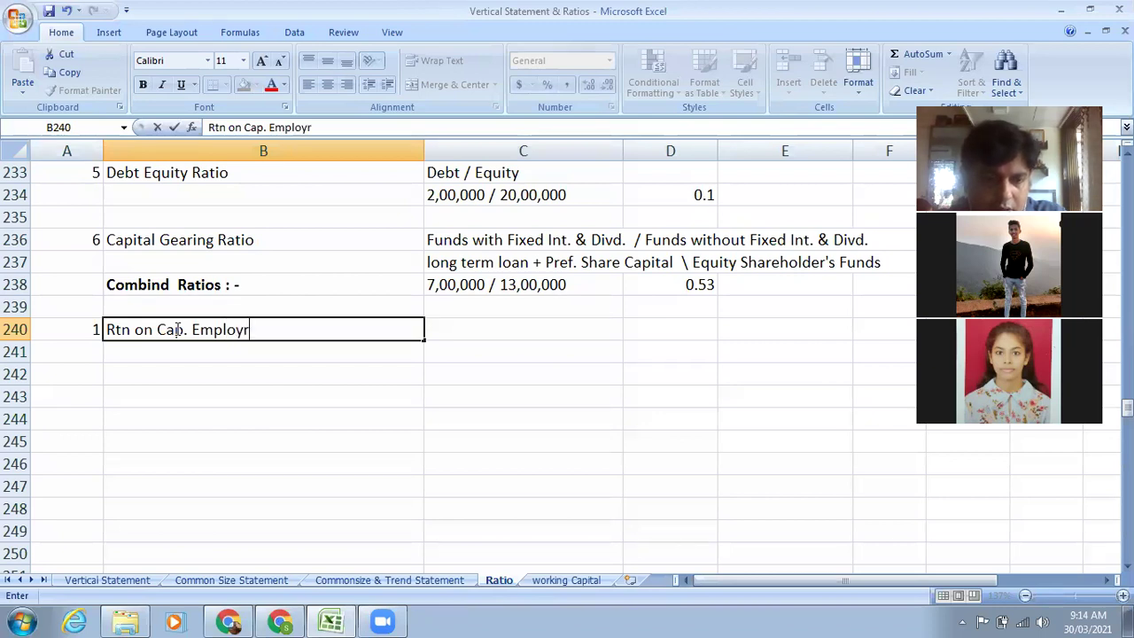
key(BackSpace)
text(ed)
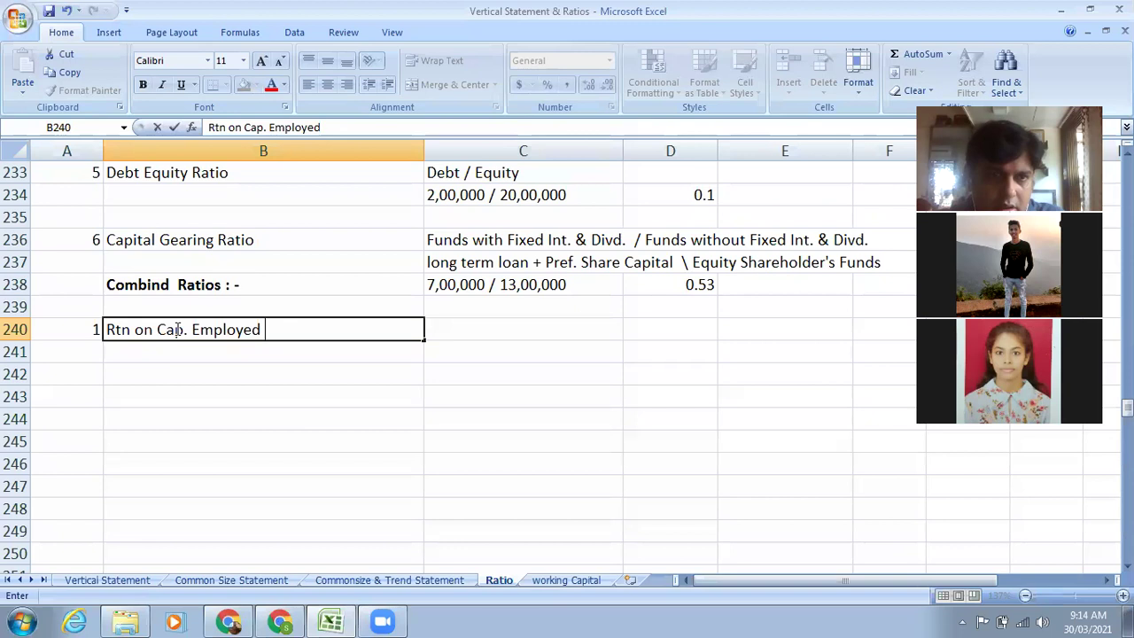
click(189, 330)
key(BackSpace)
text(ita)
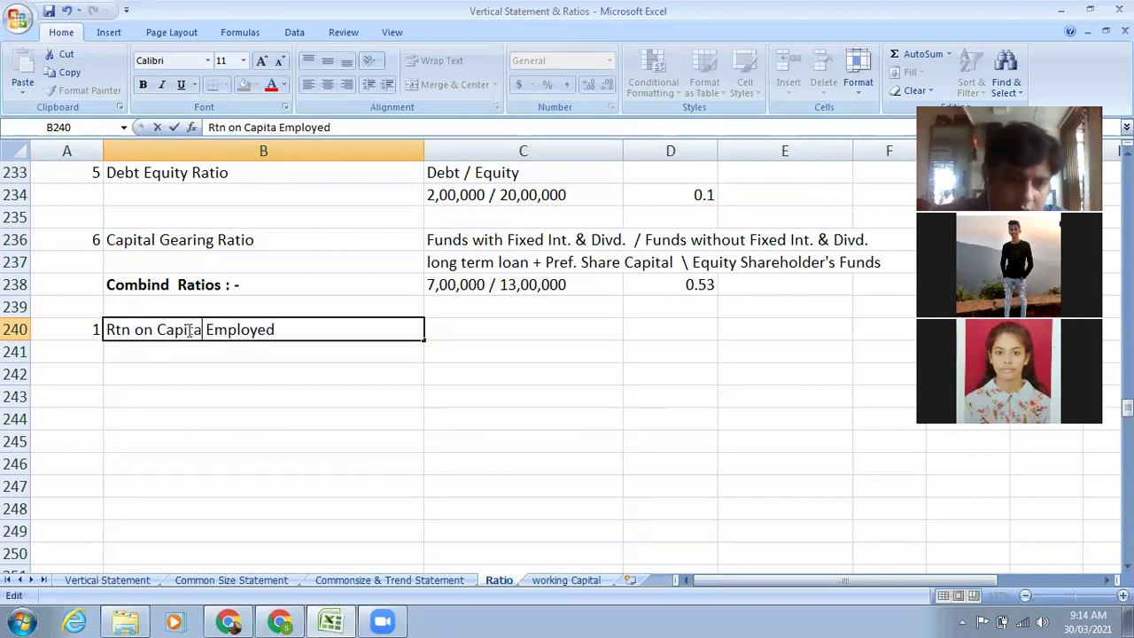
text(l)
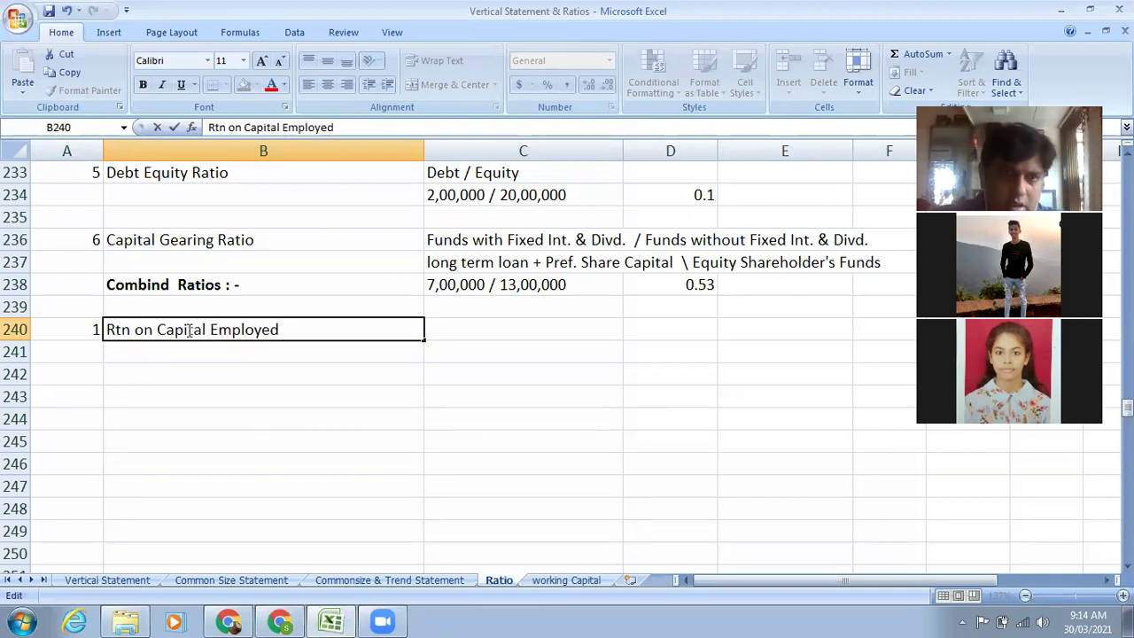
click(537, 324)
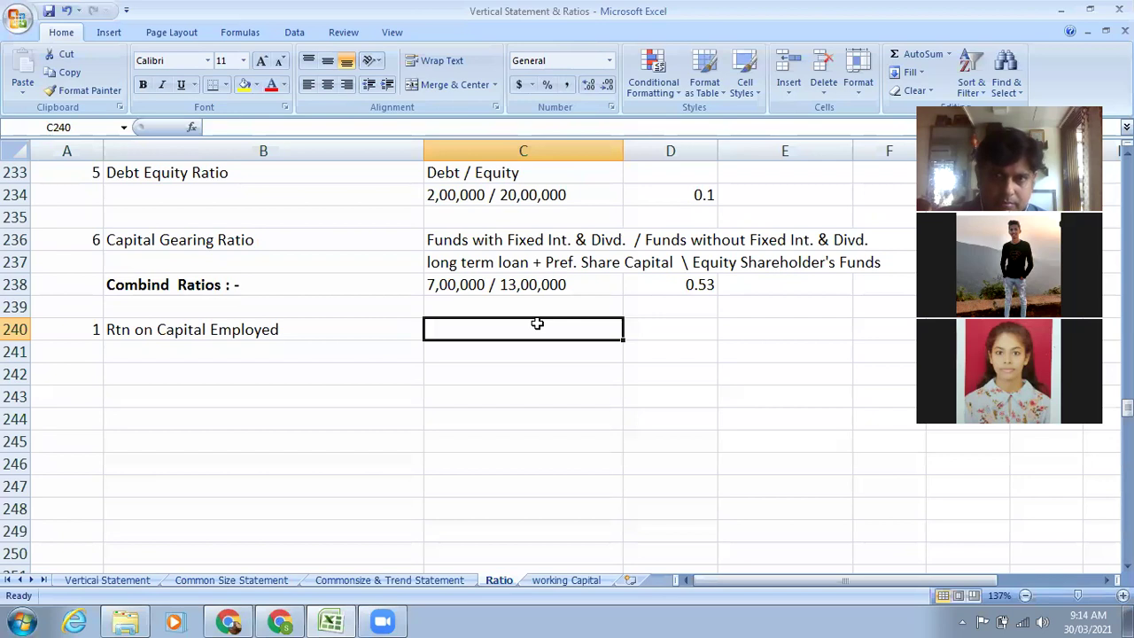
text(Op)
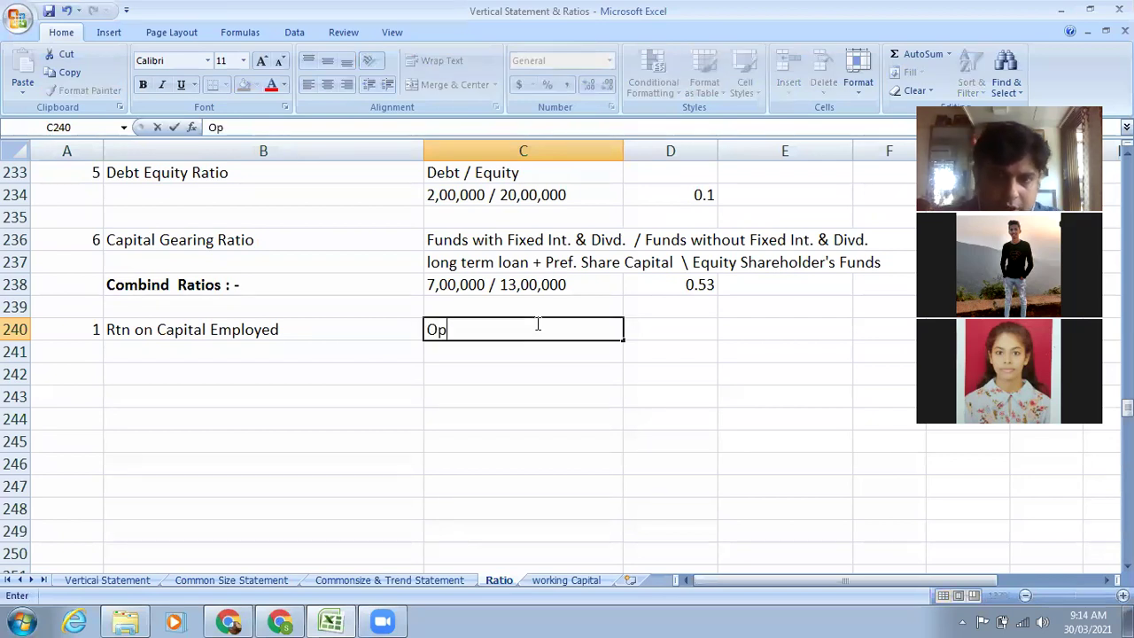
key(BackSpace)
key(BackSpace)
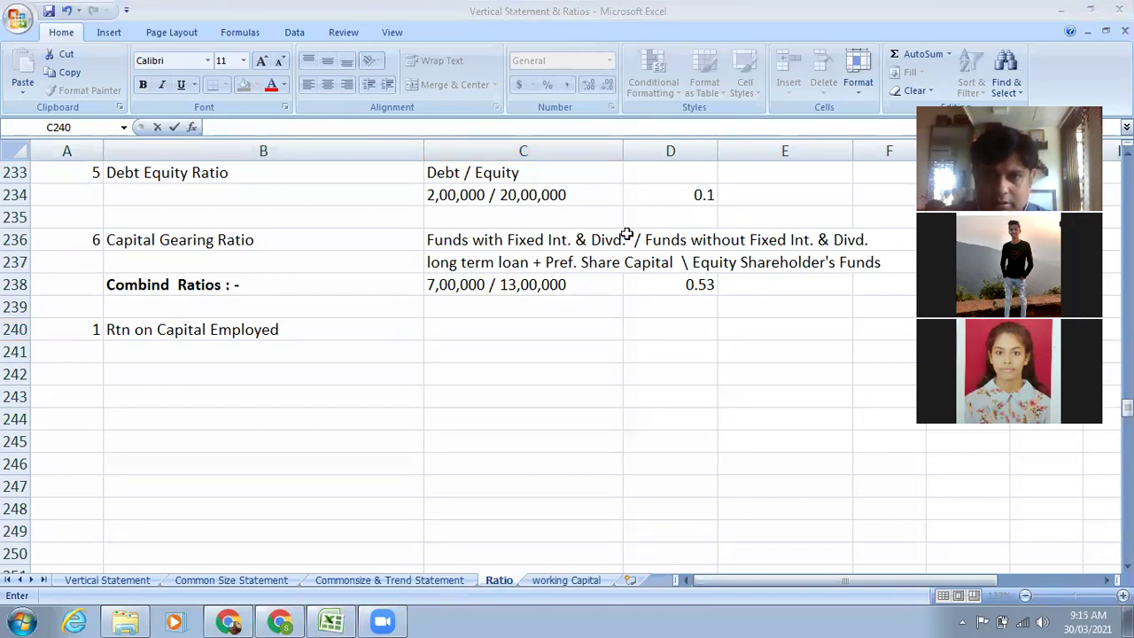
Paste the copied formula text "op net profit + interest \capital employed *100" into C240.
click(453, 334)
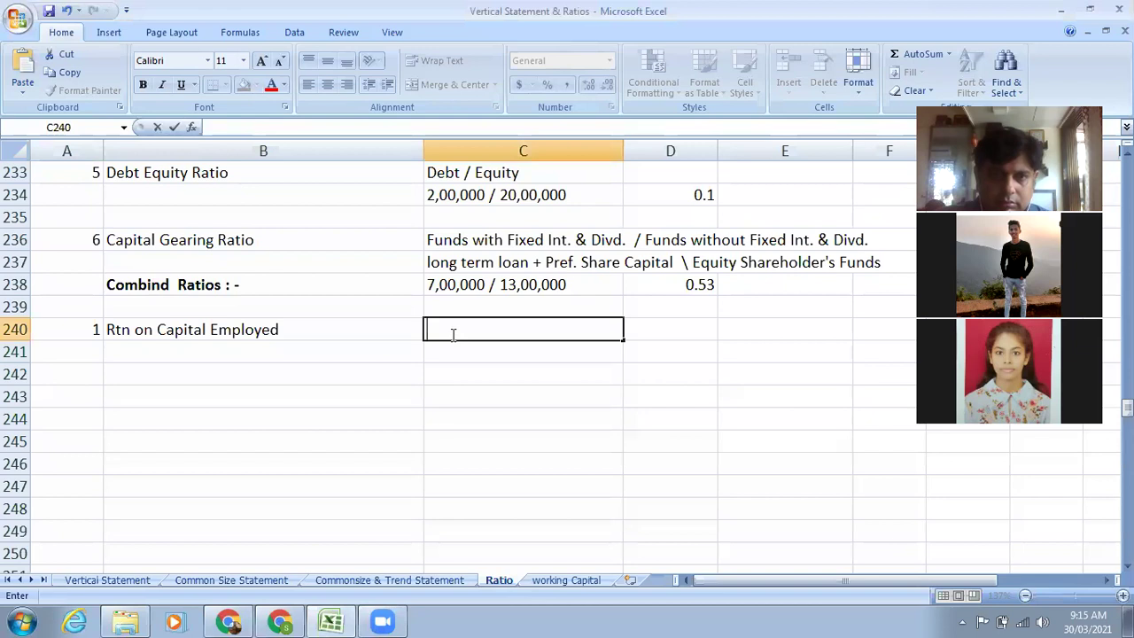
right_click(453, 333)
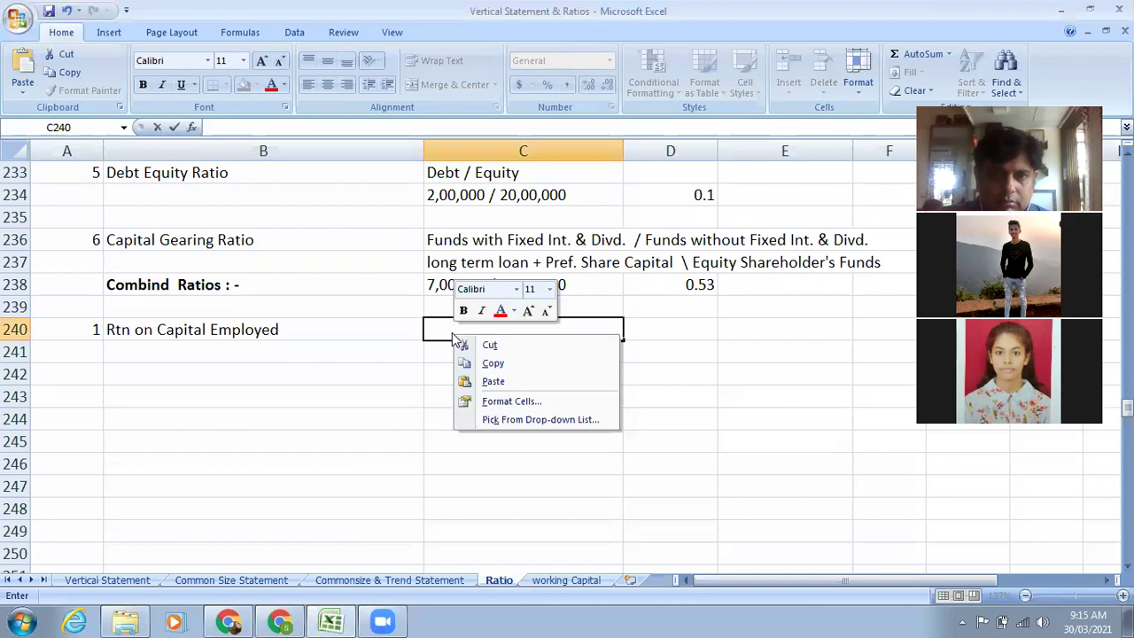
click(493, 382)
key(Return)
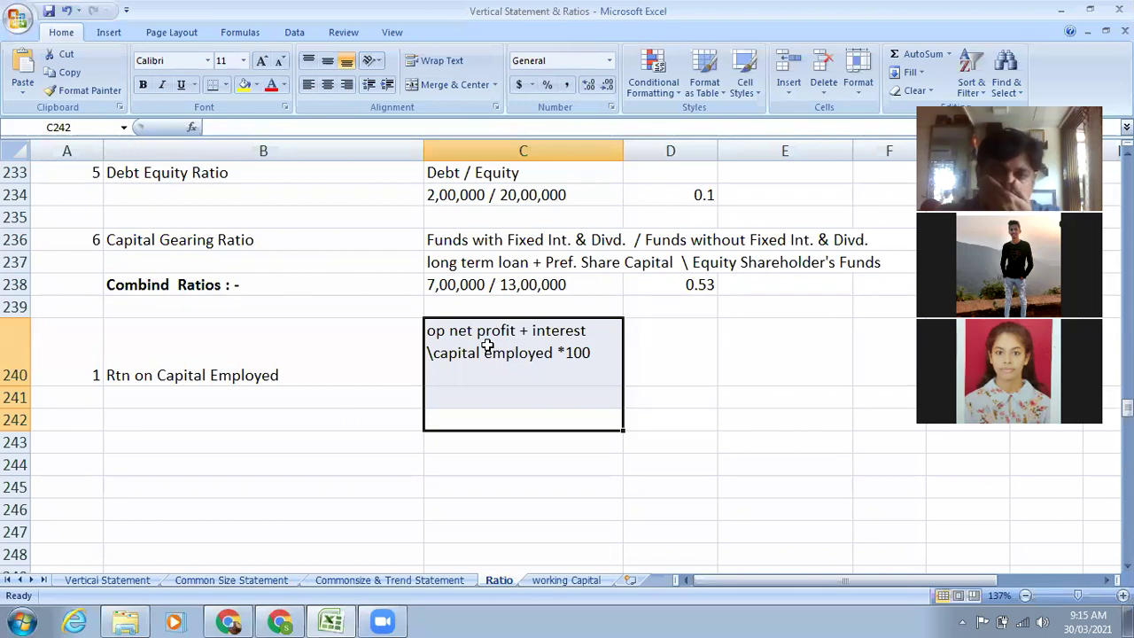
Bracket the numerator in C240 and replace the asterisk so the formula reads "(op net profit + interest ) \capital employed x 100".
double_click(428, 326)
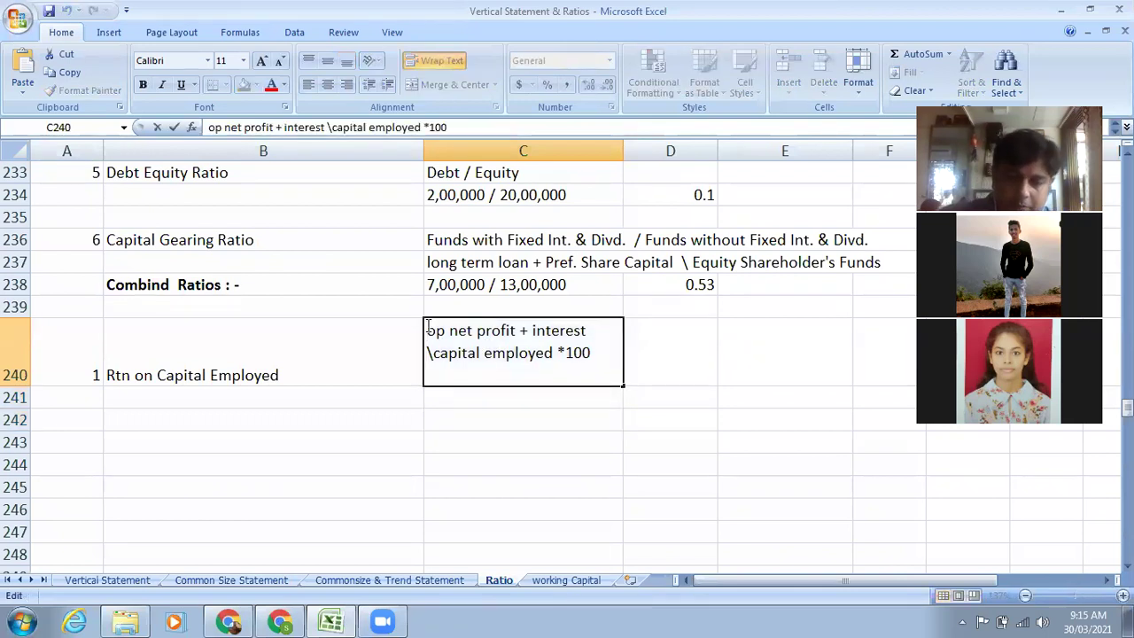
text(()
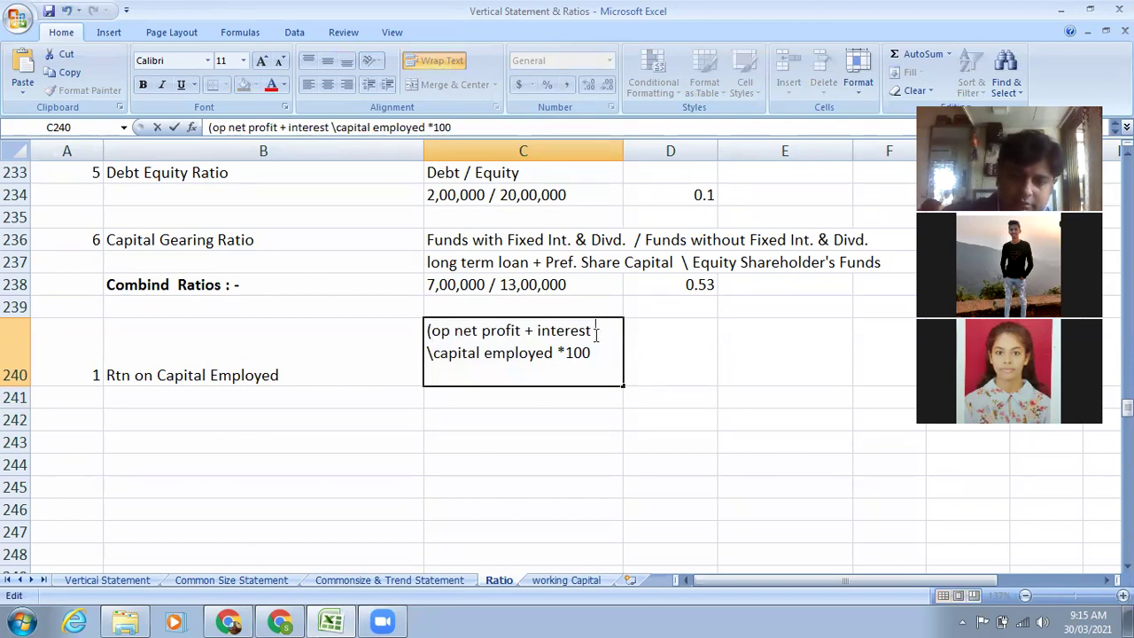
text())
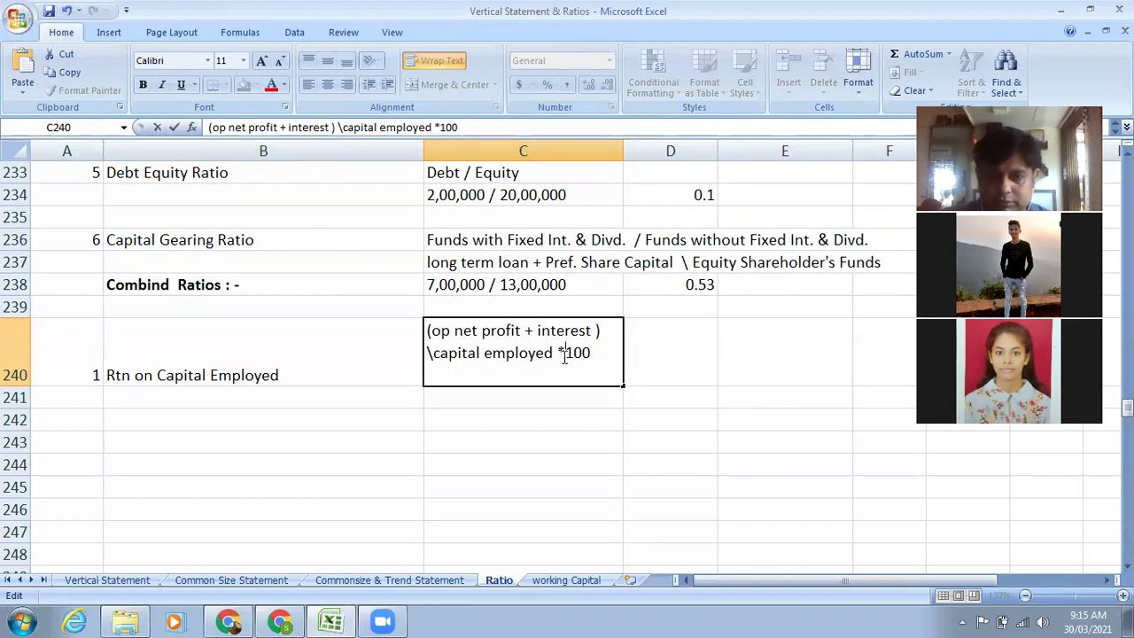
key(Delete)
text(x)
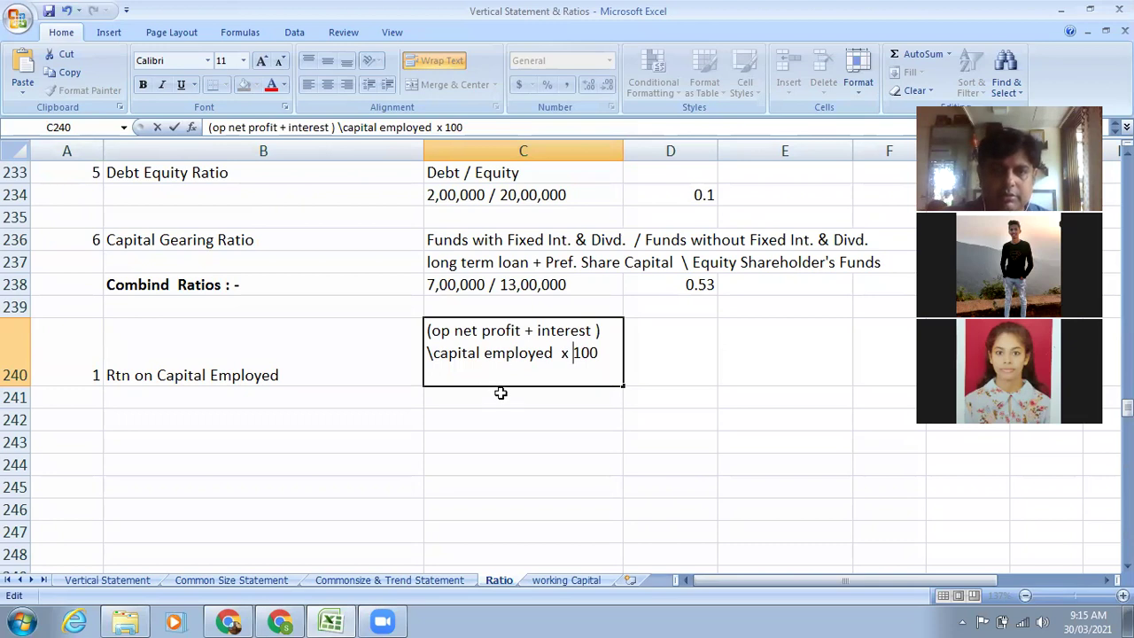
click(500, 393)
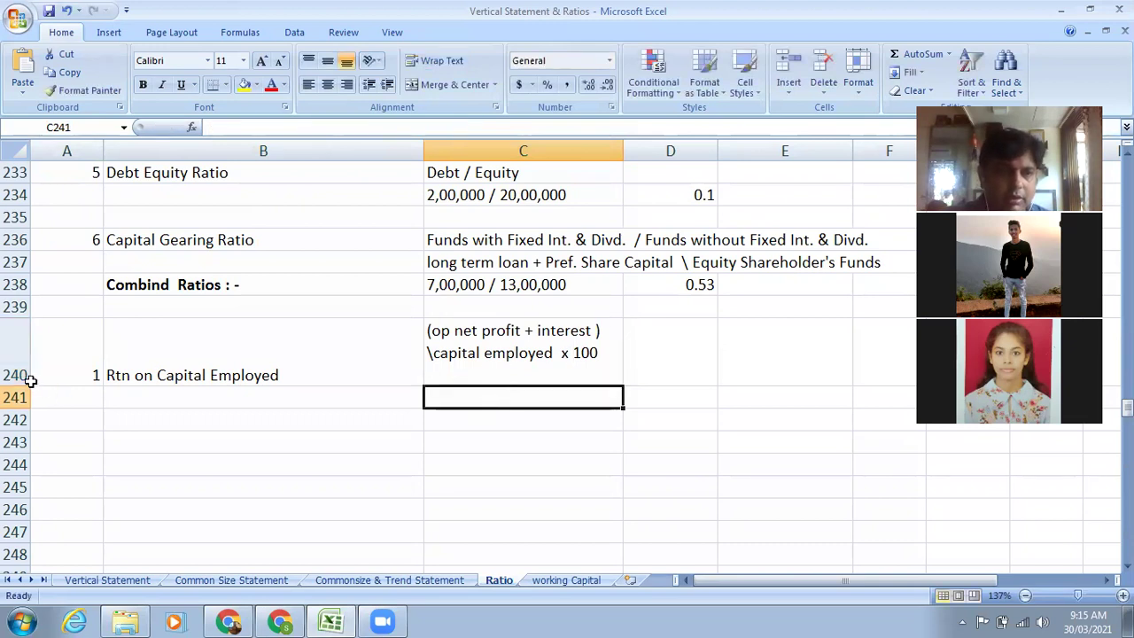
Remove the blank trailing line from C240 so that row 240 fits the two-line formula text.
drag(19, 385, 25, 378)
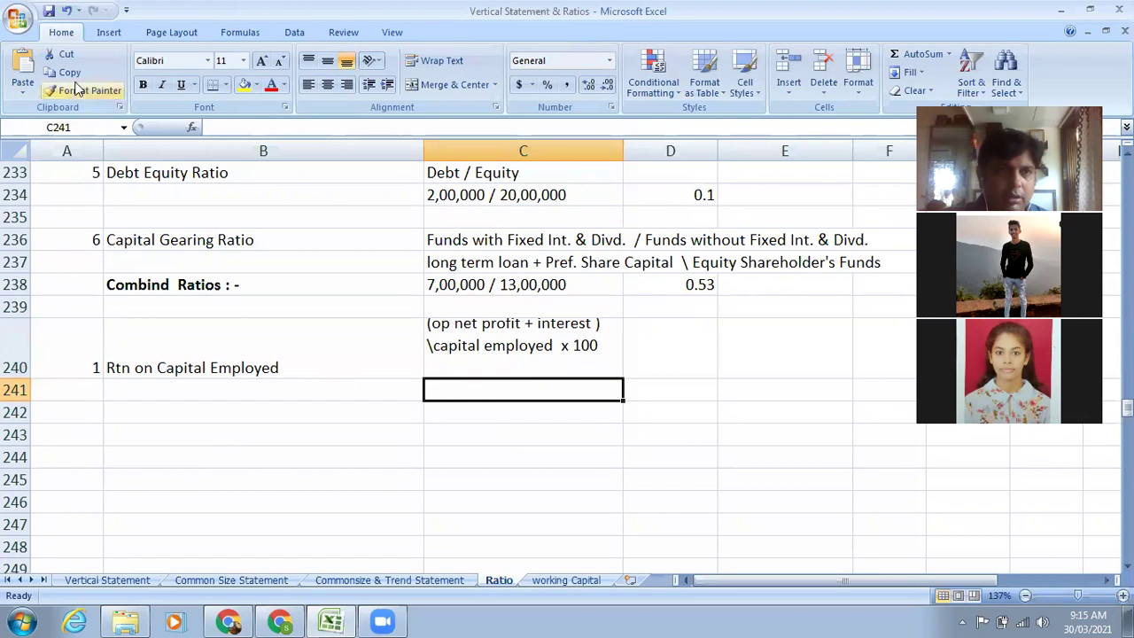
click(65, 10)
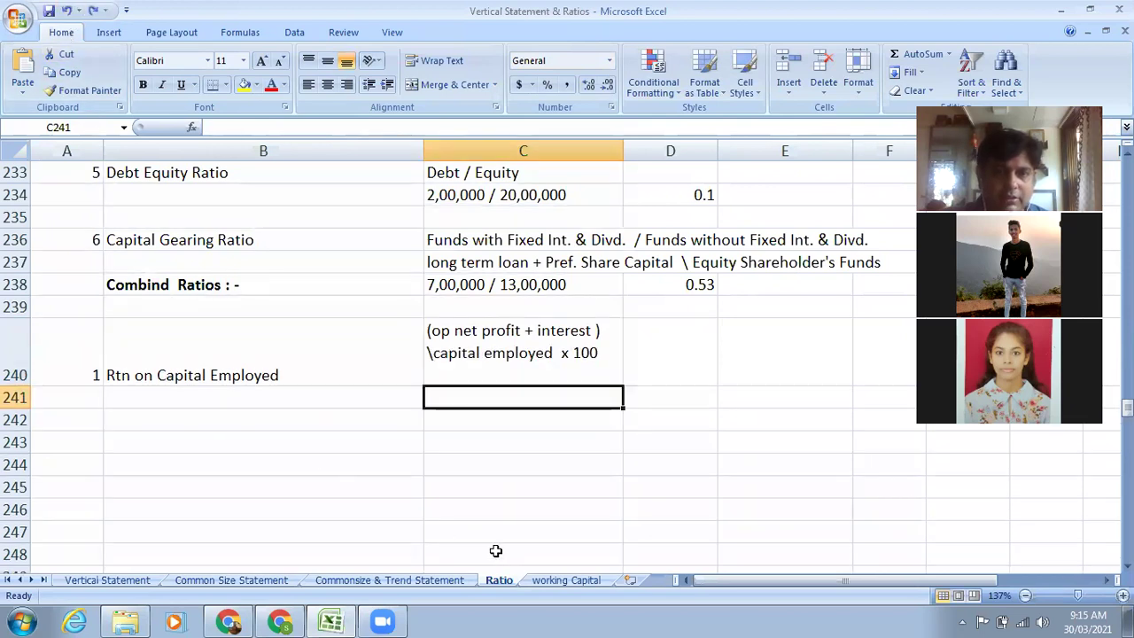
click(487, 372)
double_click(488, 372)
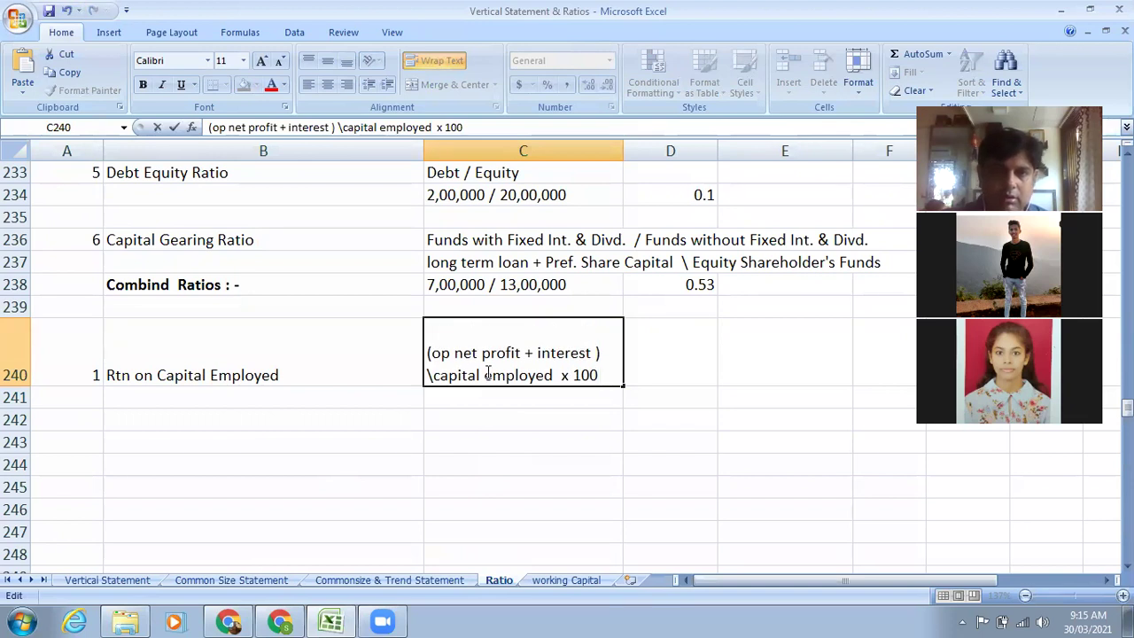
click(437, 412)
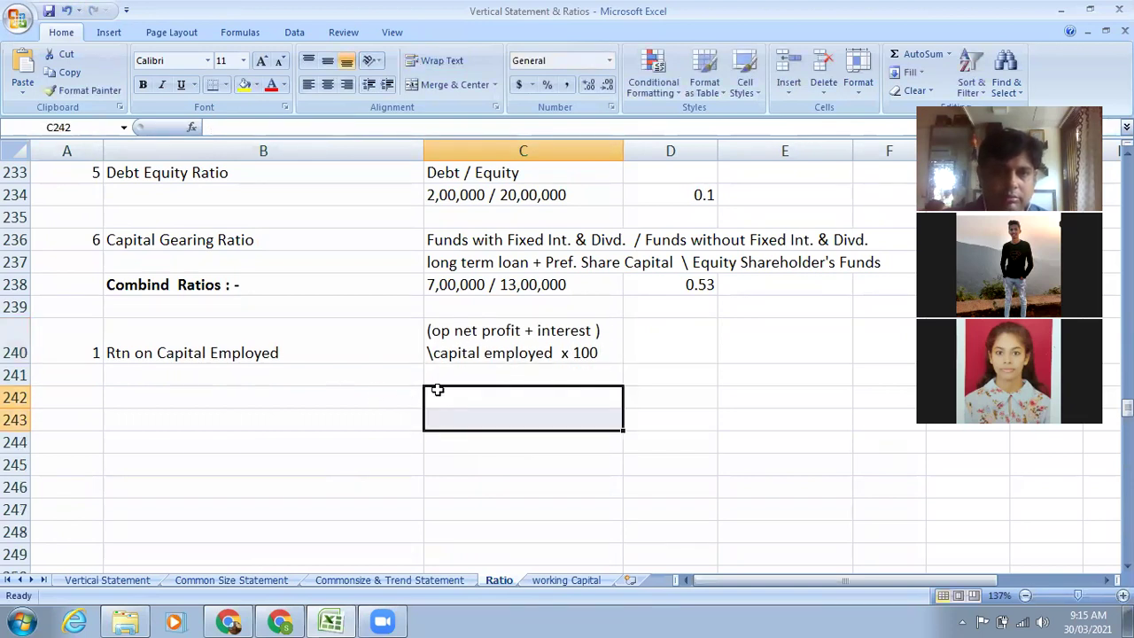
Start the return on capital employed calculation in C241 with "(2,95,000 +".
click(516, 380)
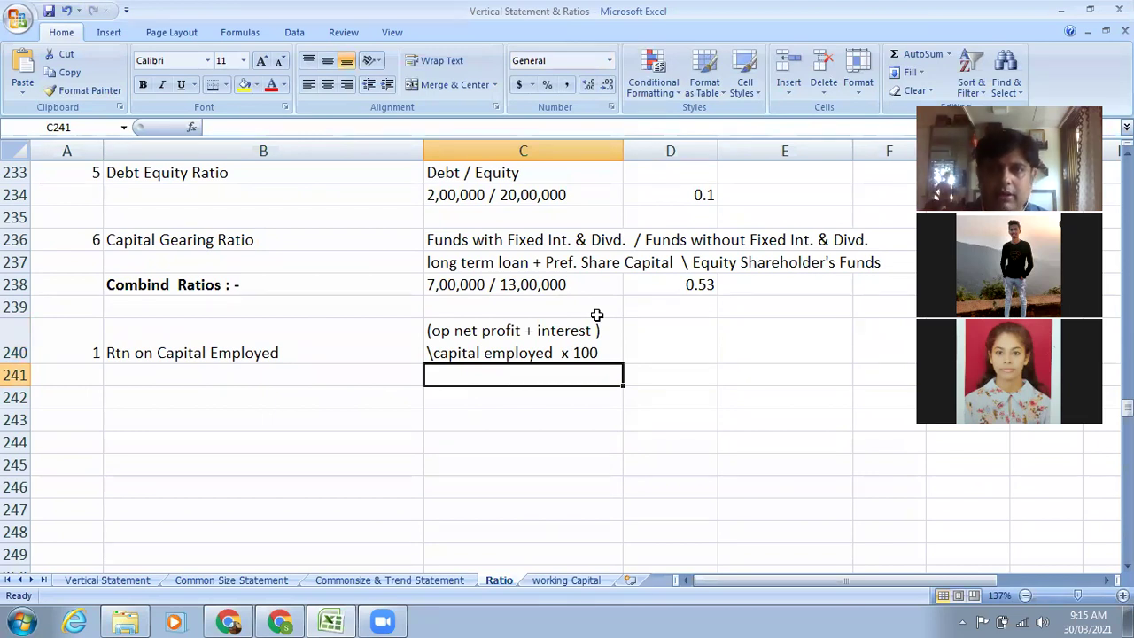
key(alt+Tab)
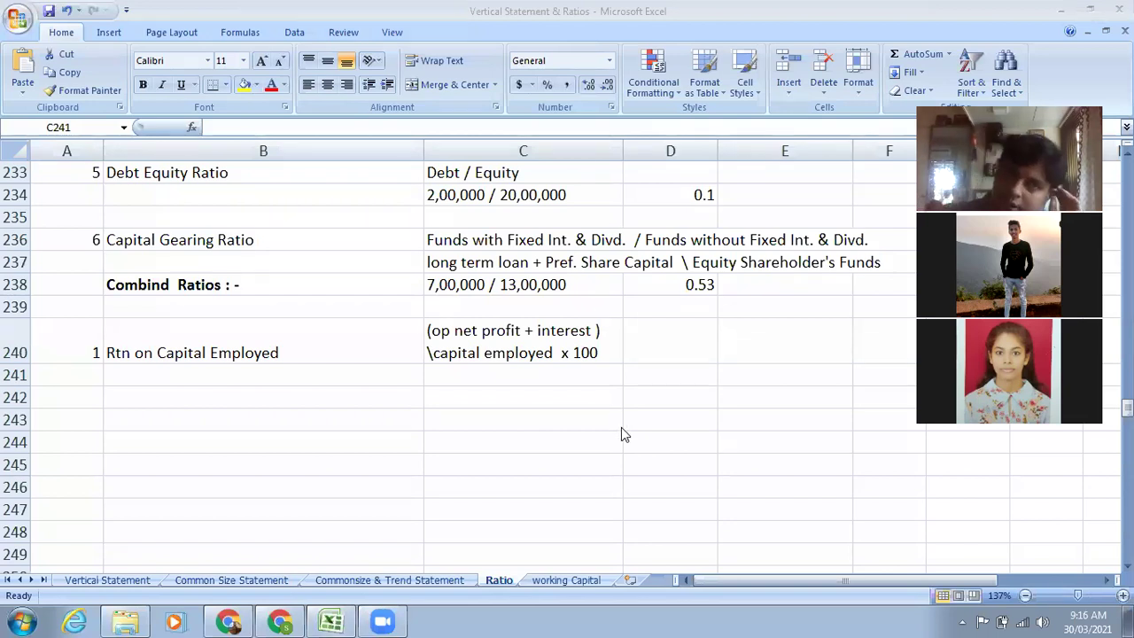
click(497, 377)
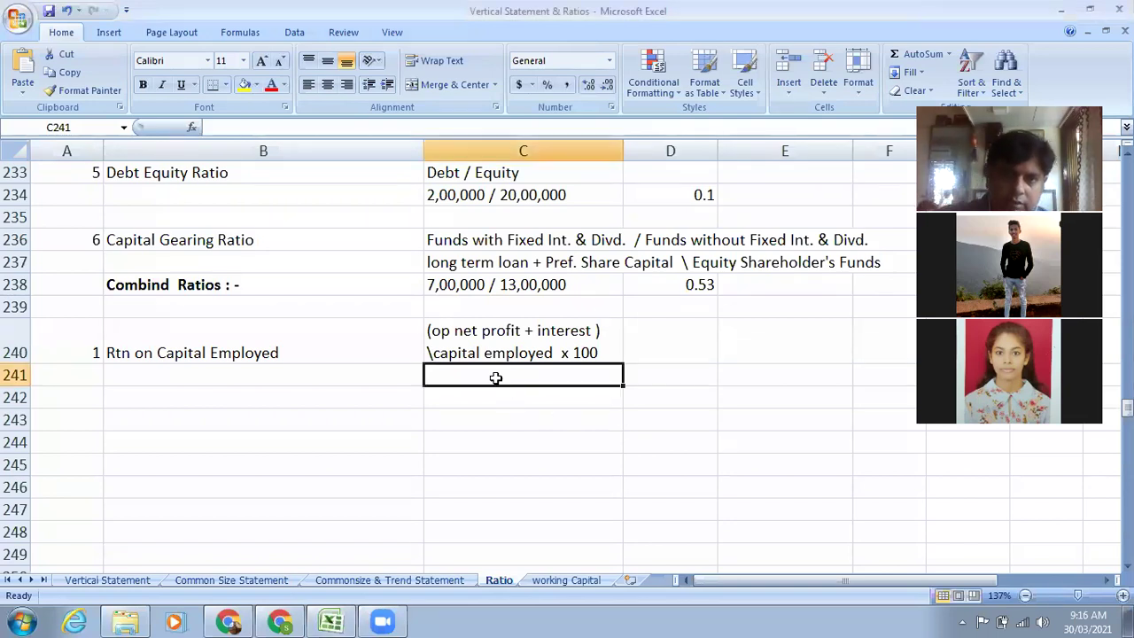
text(2,95)
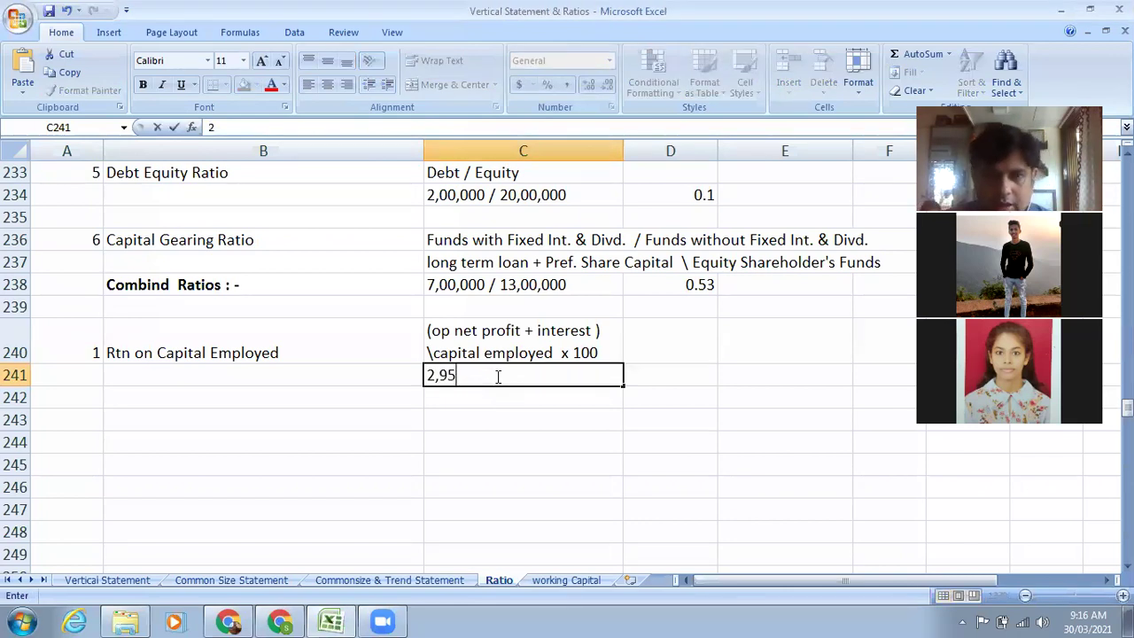
text(,000)
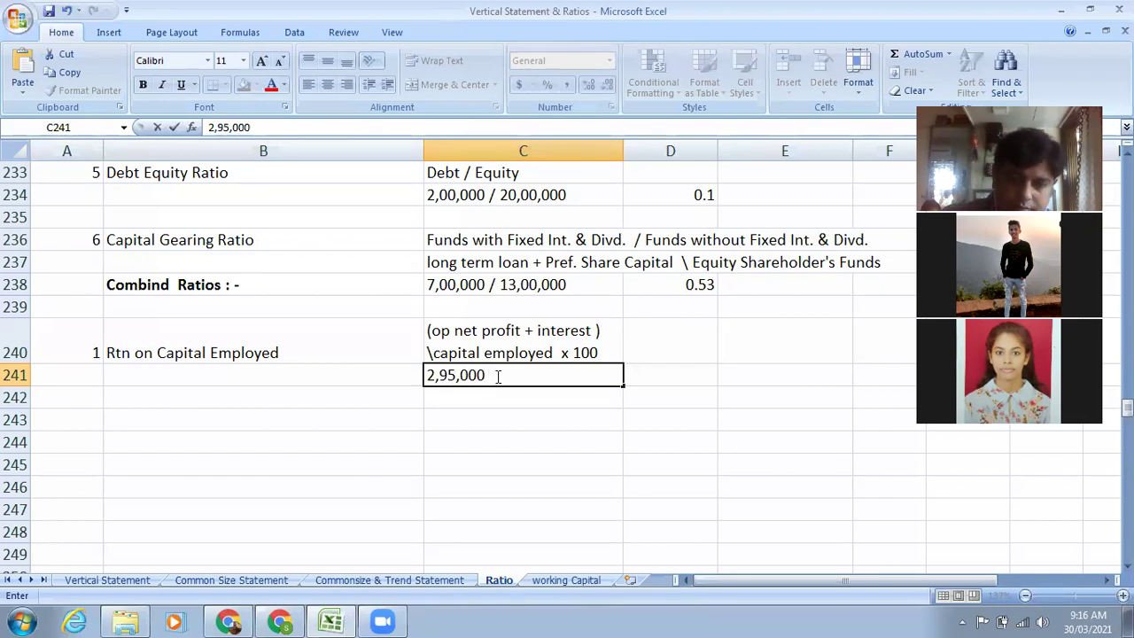
text( +)
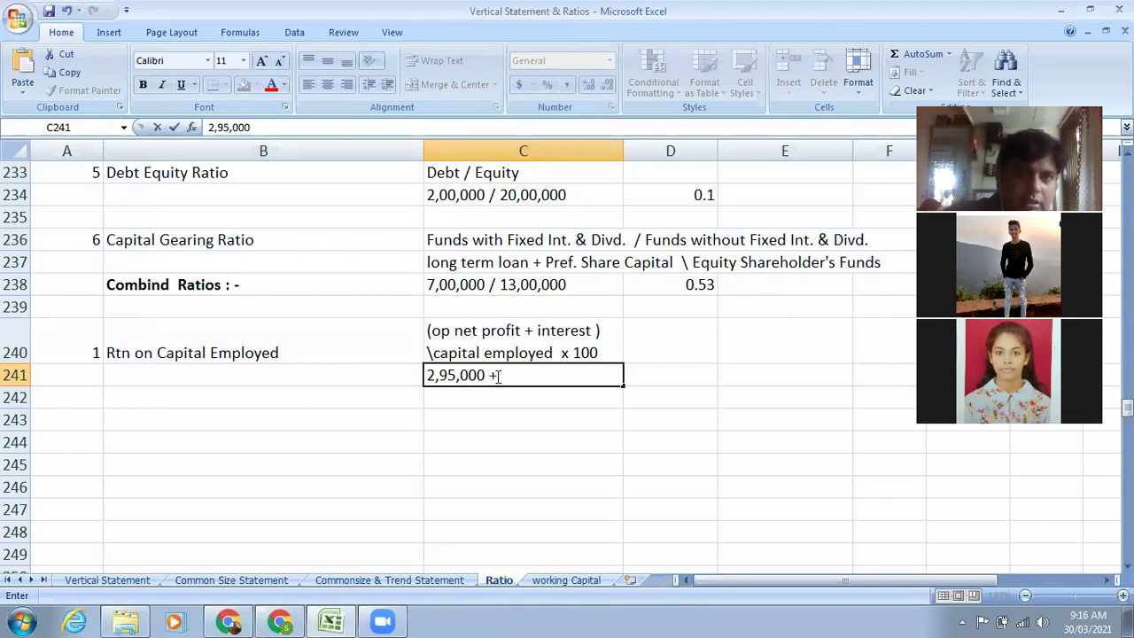
click(429, 374)
text(()
click(535, 374)
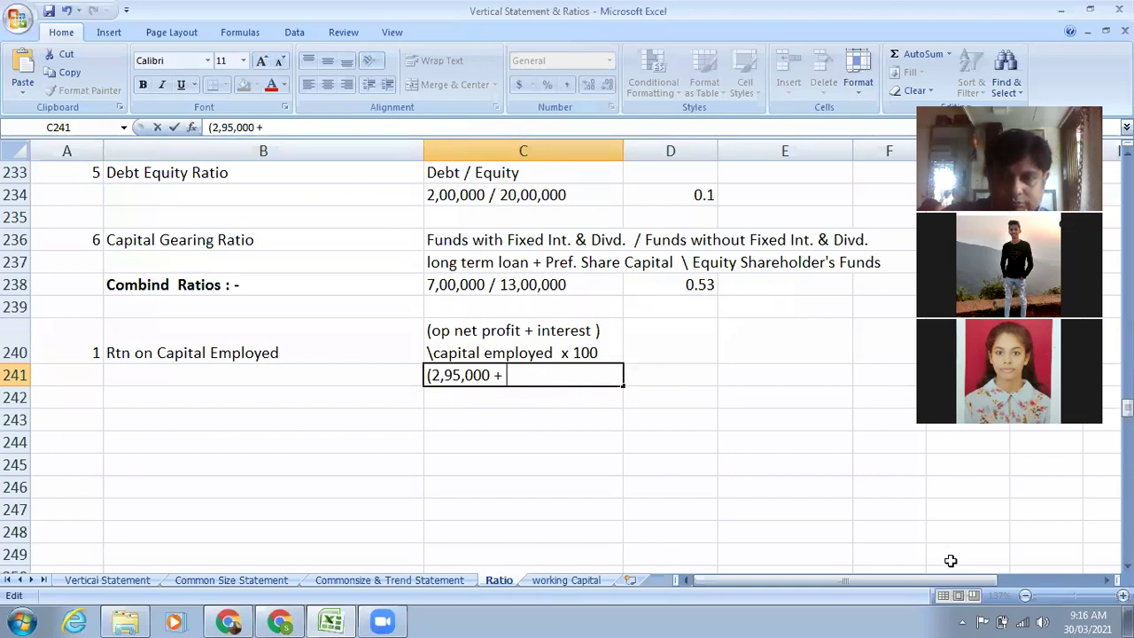
click(1028, 621)
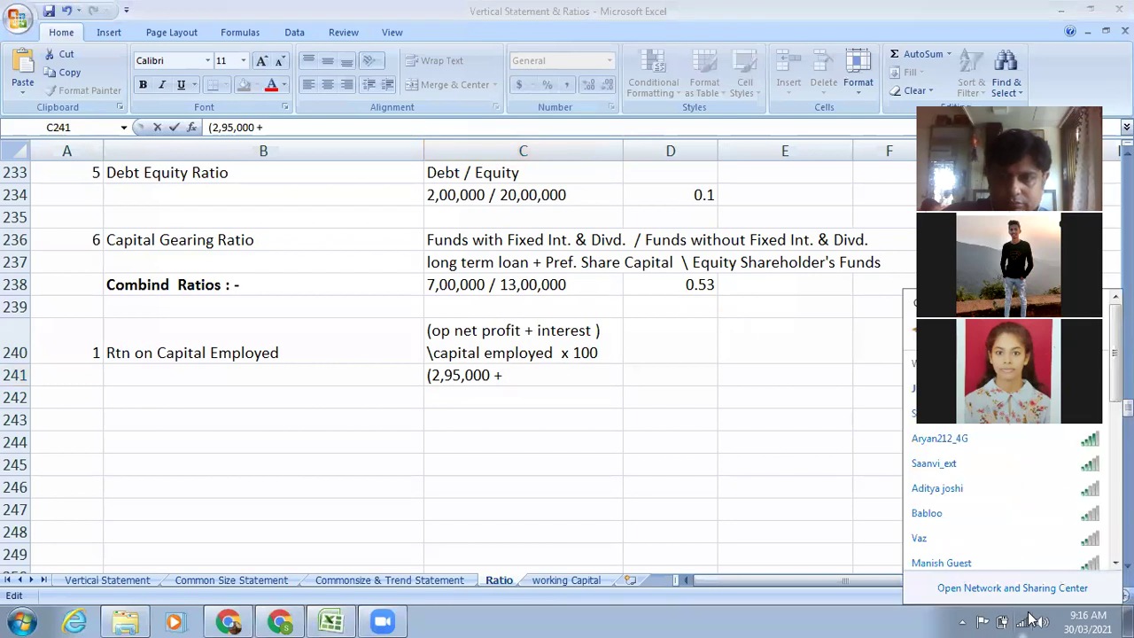
click(532, 366)
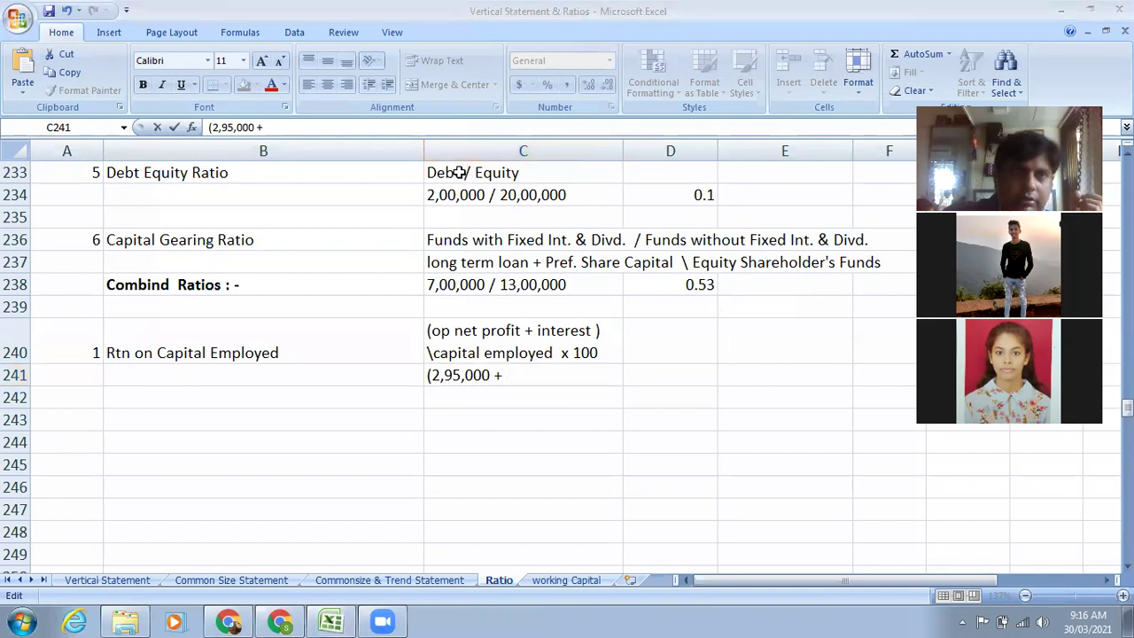
Complete the return on capital employed calculation in C241 so it reads "(2,95,000 + 20,000) / 22,00,000 X 100".
click(520, 375)
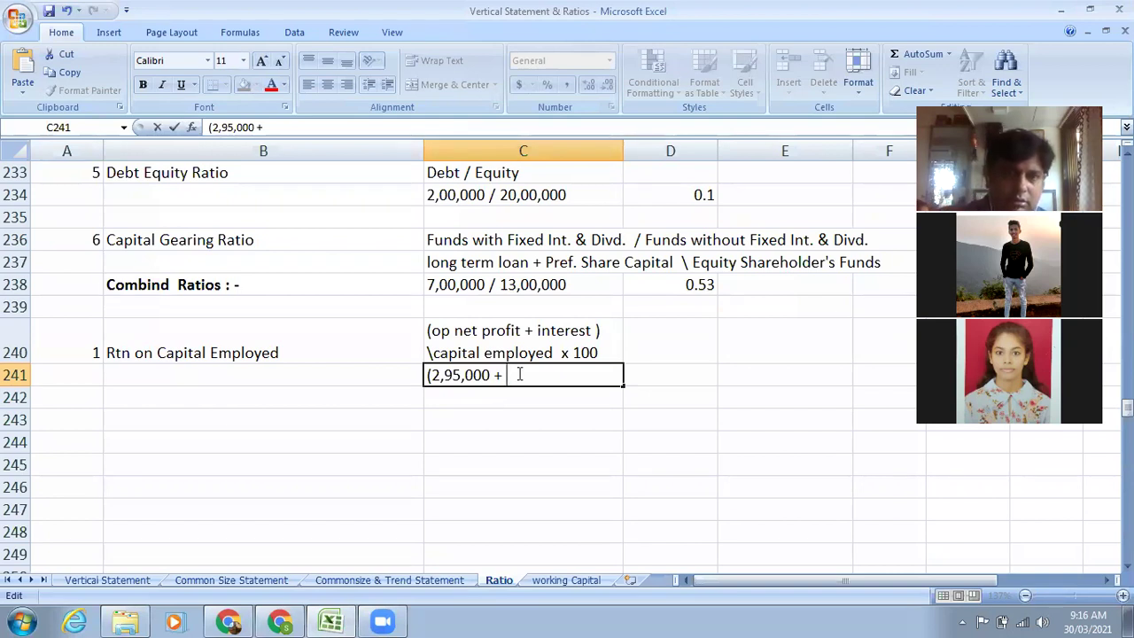
text(20,000))
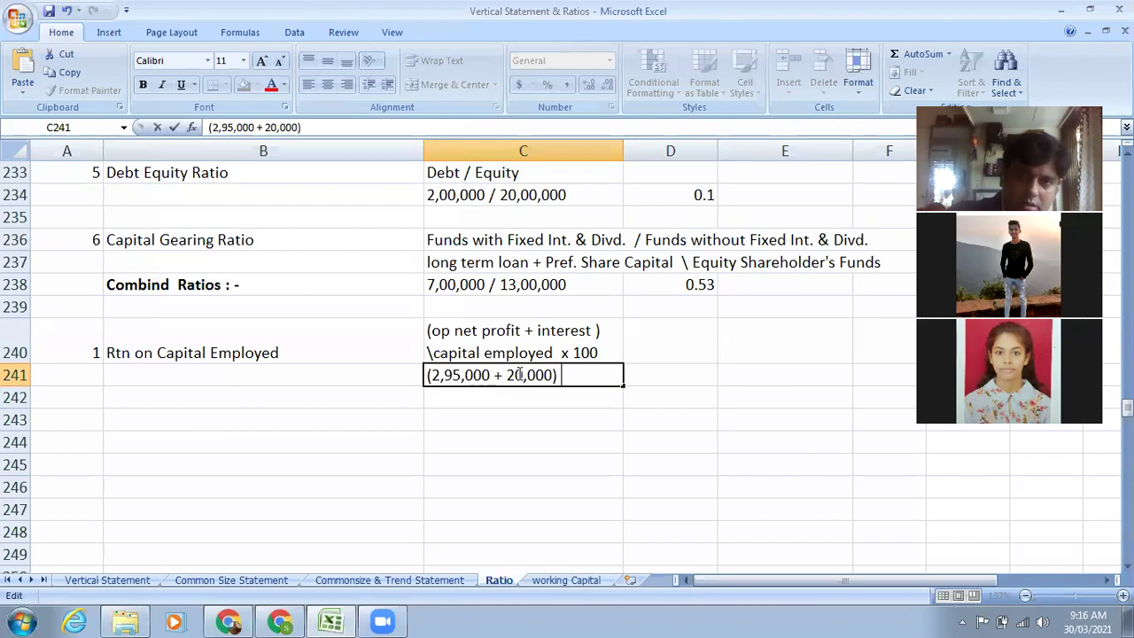
text( /)
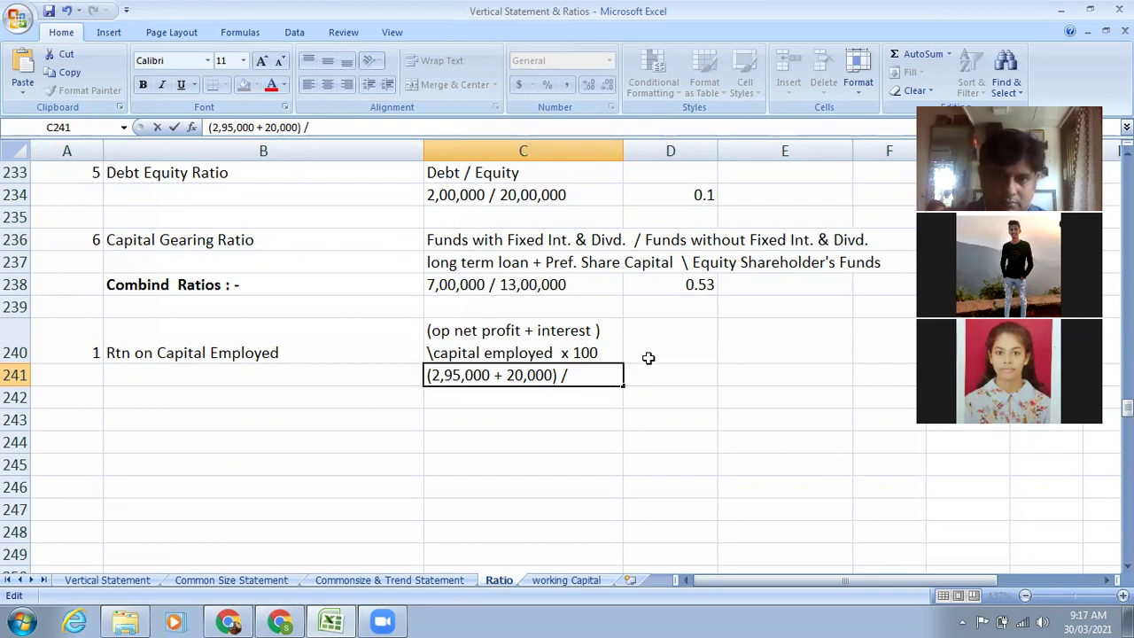
scroll(649, 358, up, 3)
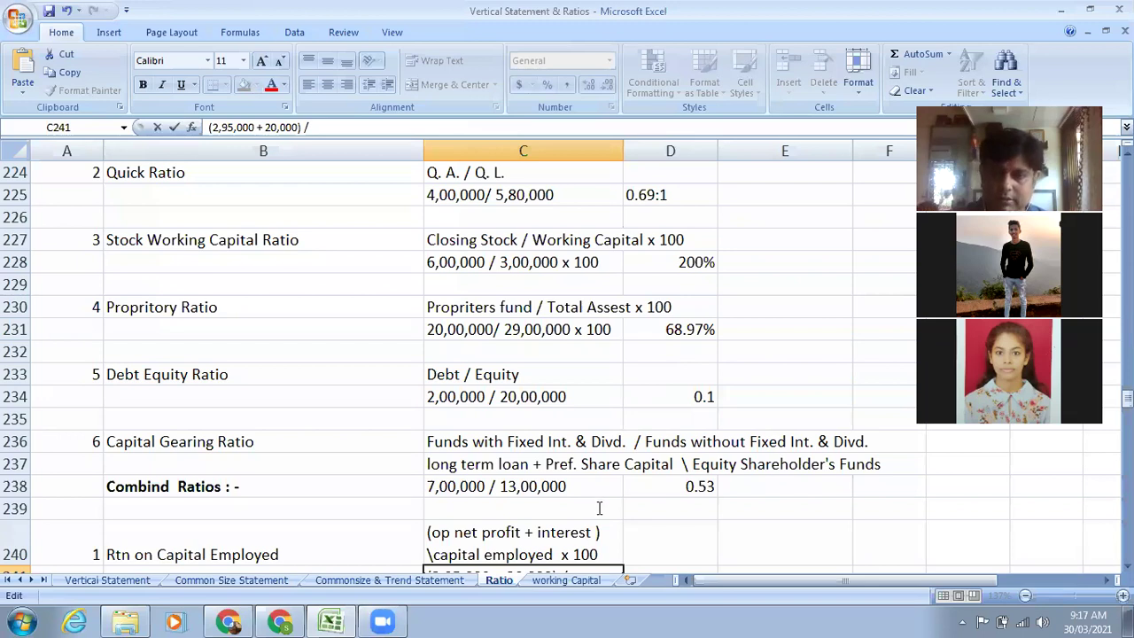
scroll(599, 508, down, 1)
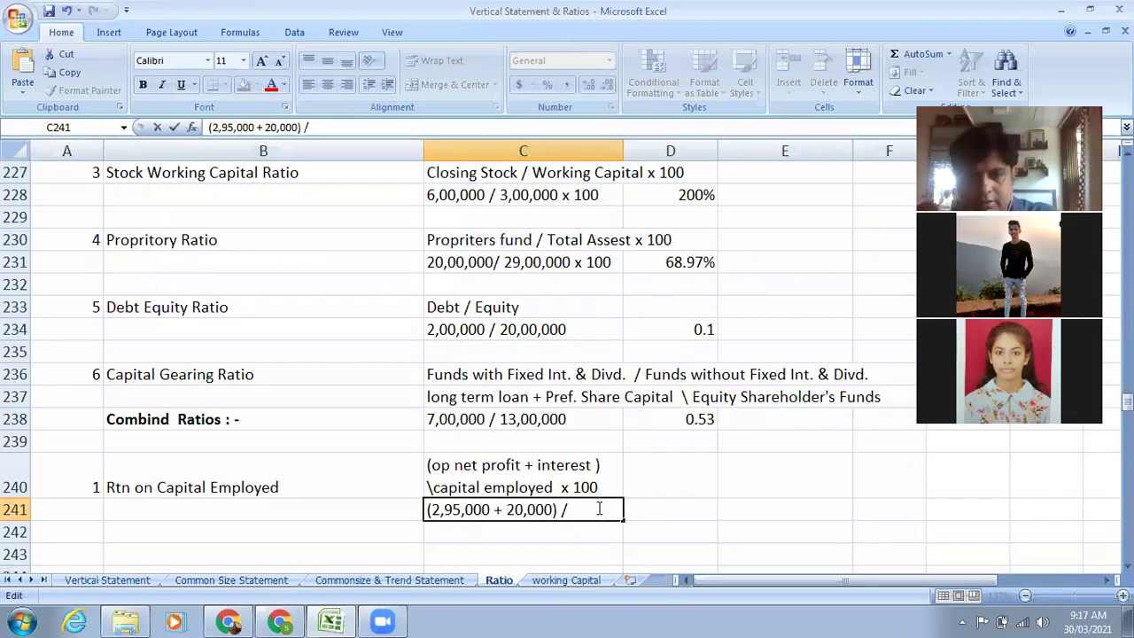
text(22,00,000)
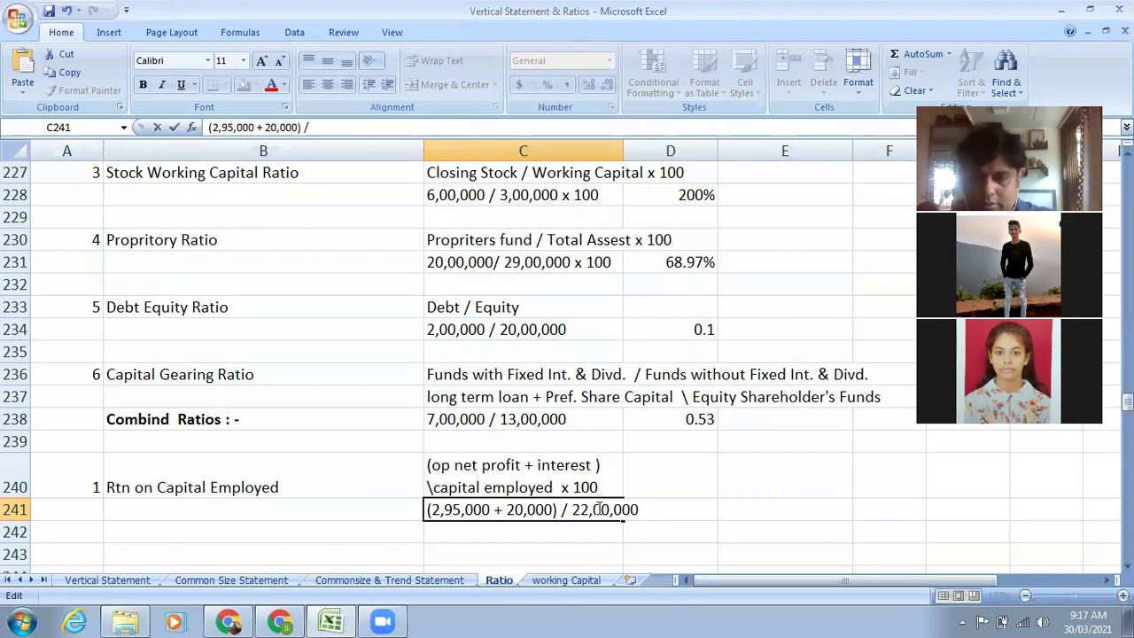
text( X 100)
click(660, 552)
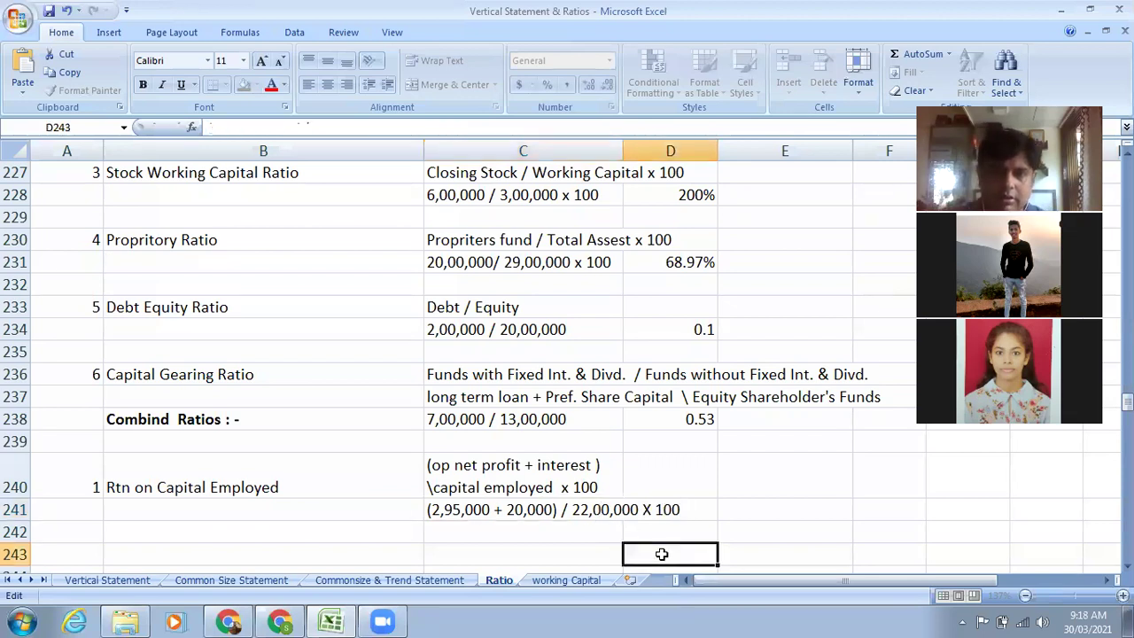
Open the Windows Calculator and divide 315 by 2200 to work out the return on capital employed.
click(686, 510)
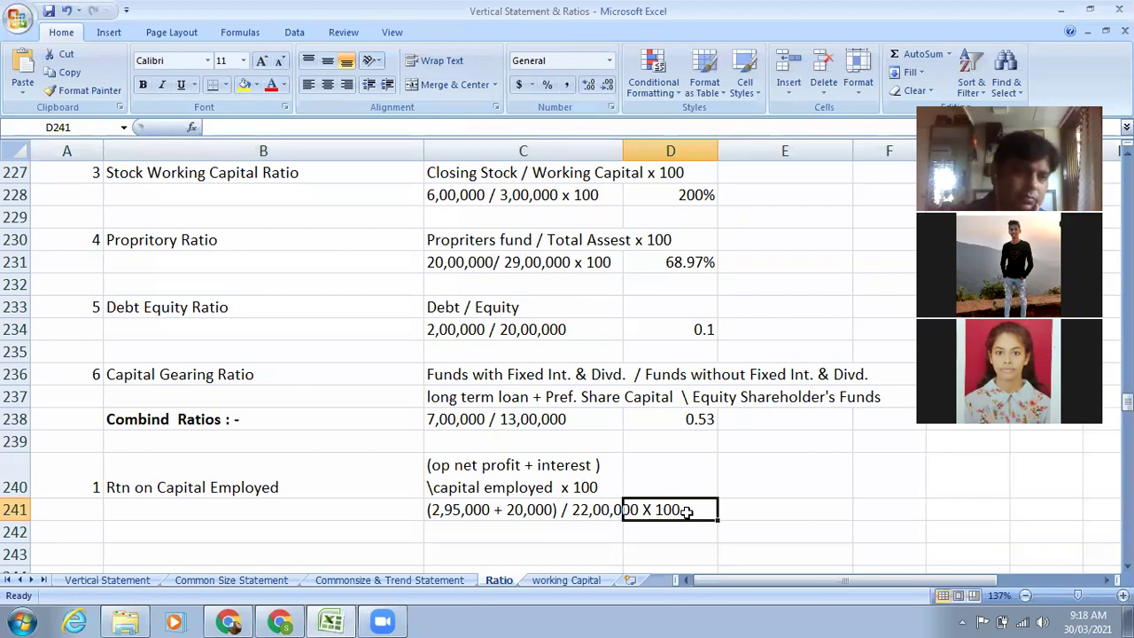
click(11, 620)
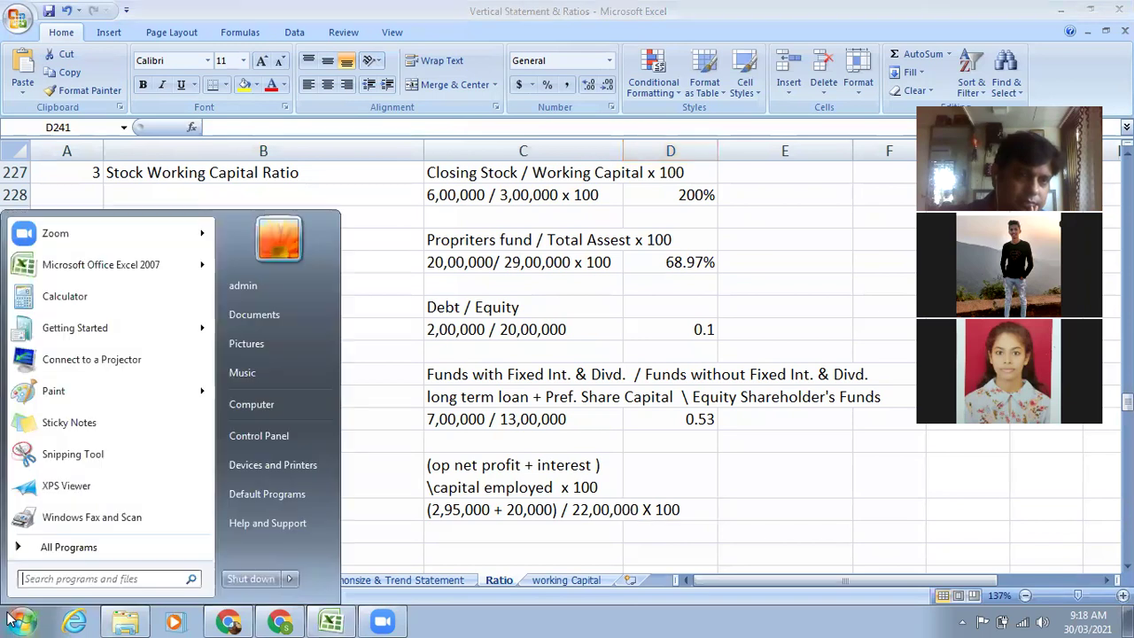
click(124, 298)
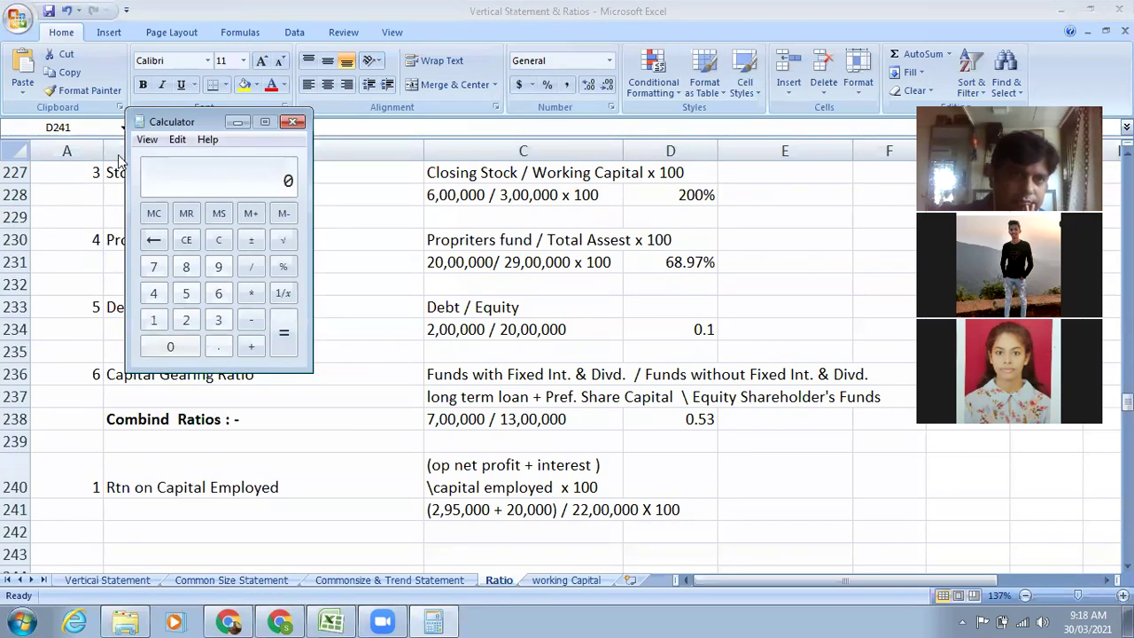
click(122, 259)
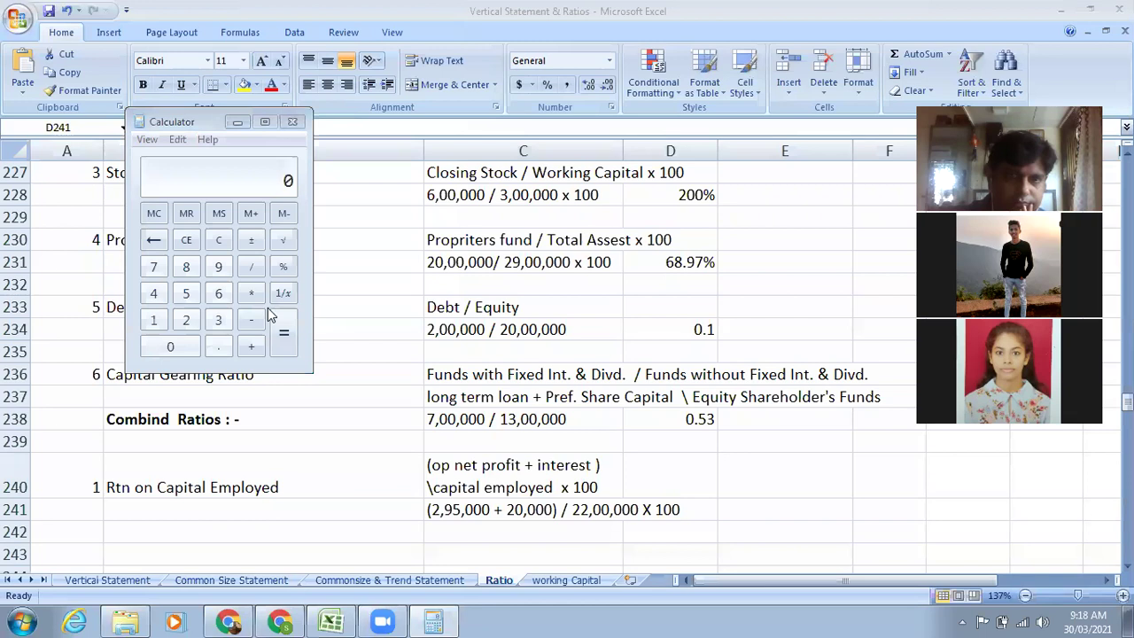
click(218, 321)
click(149, 321)
click(186, 294)
click(257, 275)
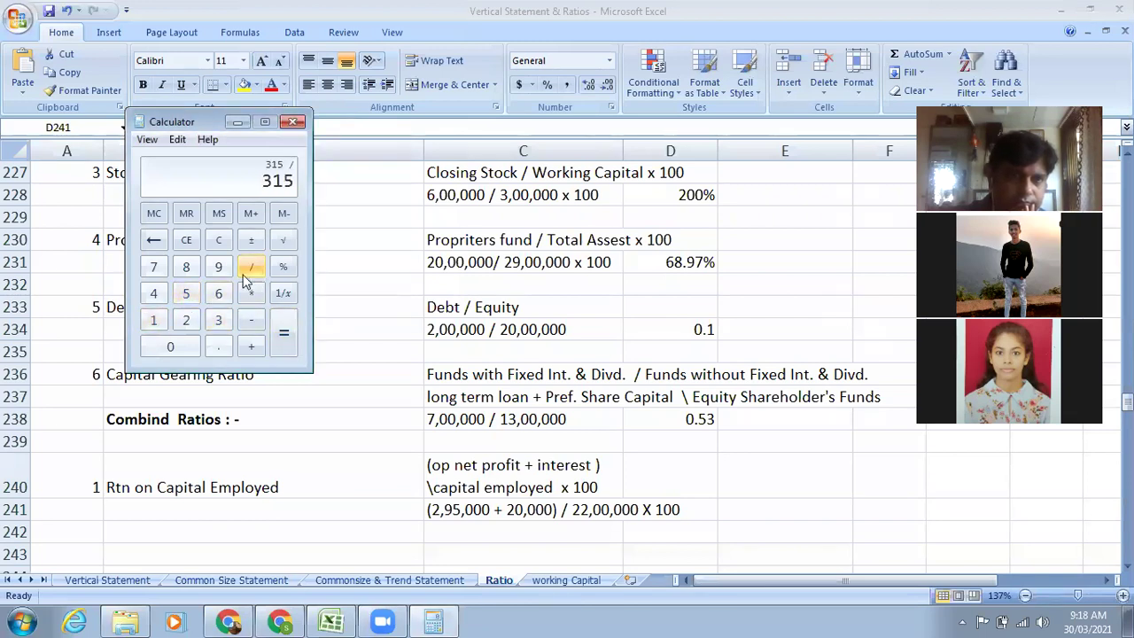
click(189, 321)
click(189, 322)
click(173, 347)
click(173, 347)
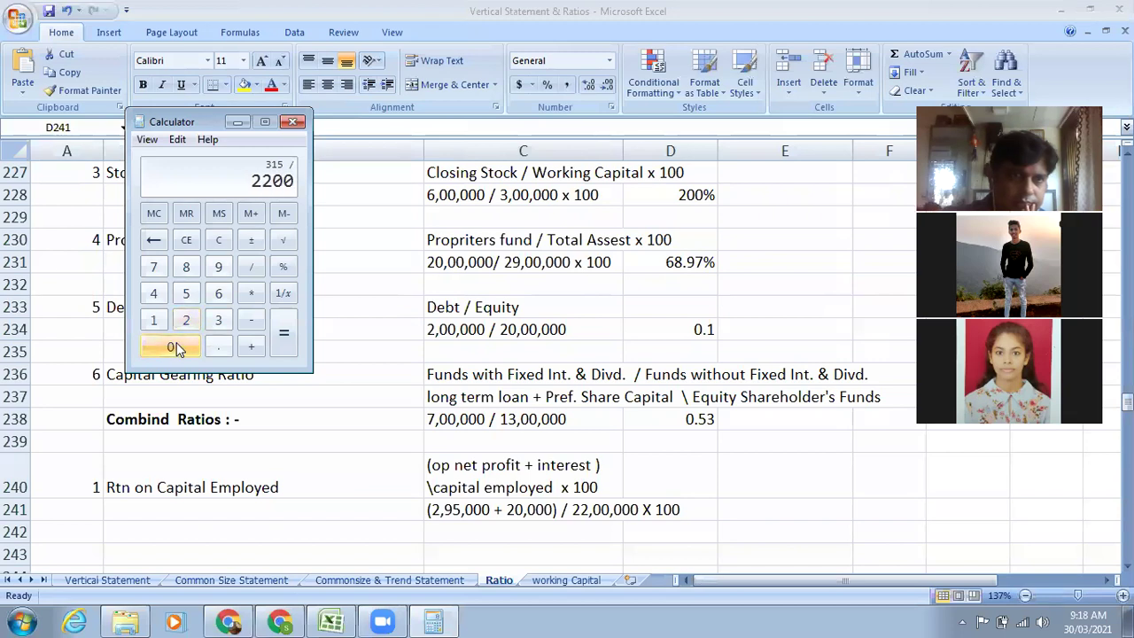
click(283, 337)
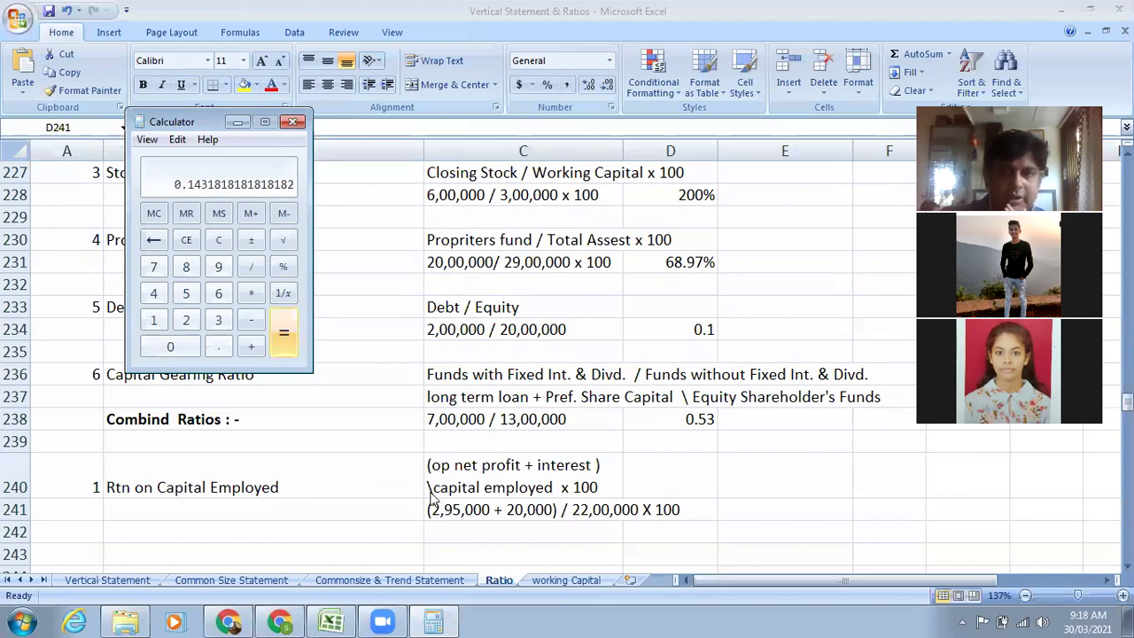
Return to the Excel sheet and enter 14.31% in D241 as the return on capital employed result.
click(701, 511)
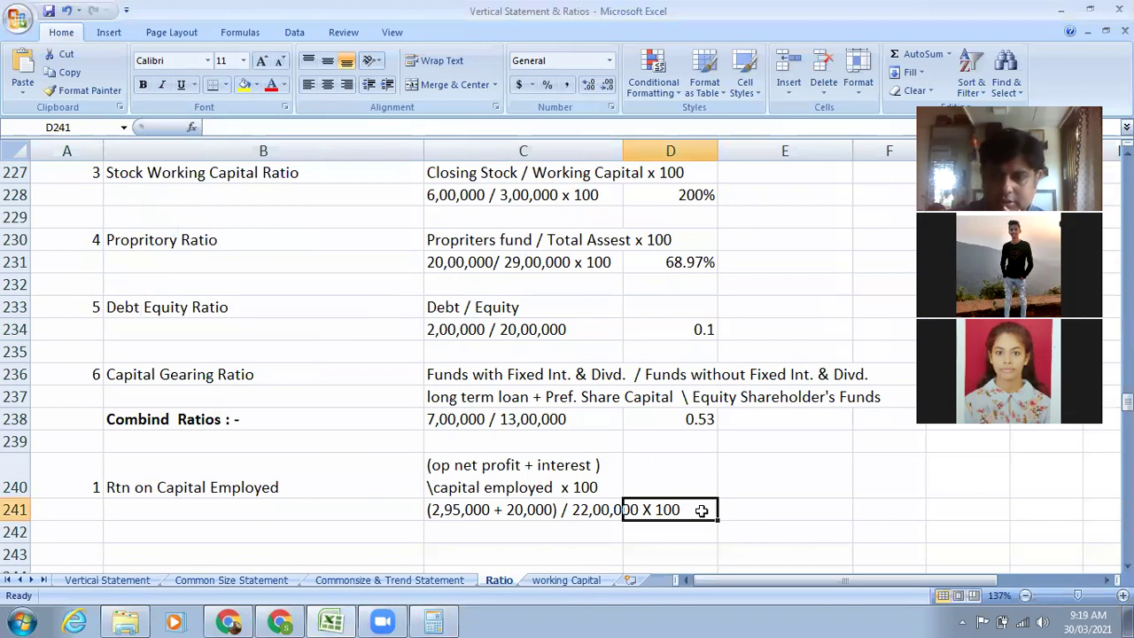
text(14.31%)
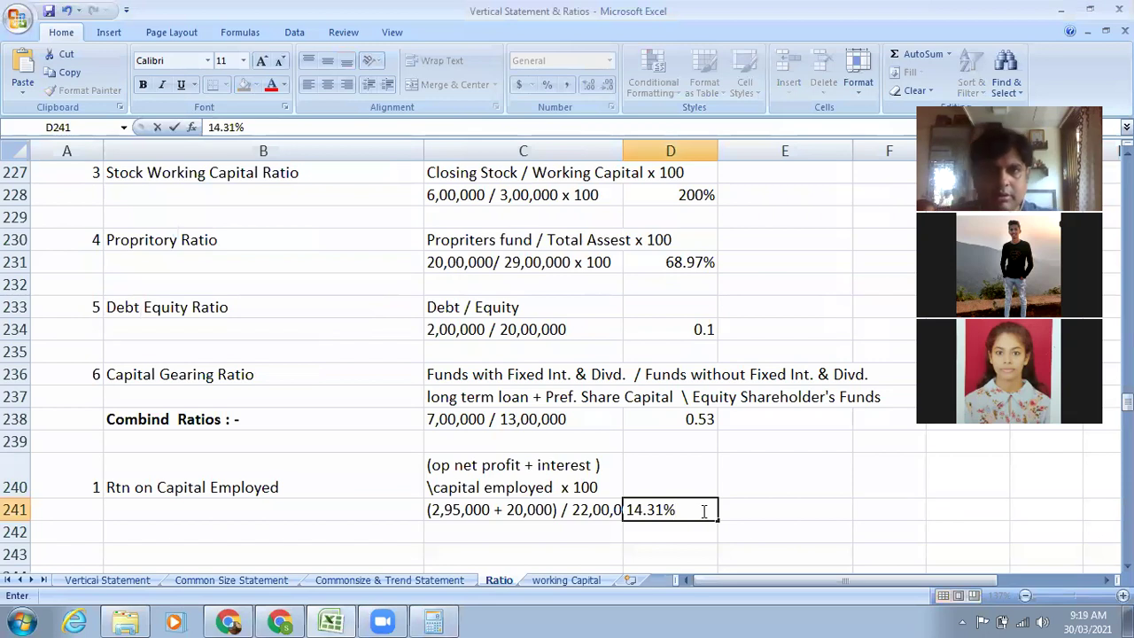
click(448, 531)
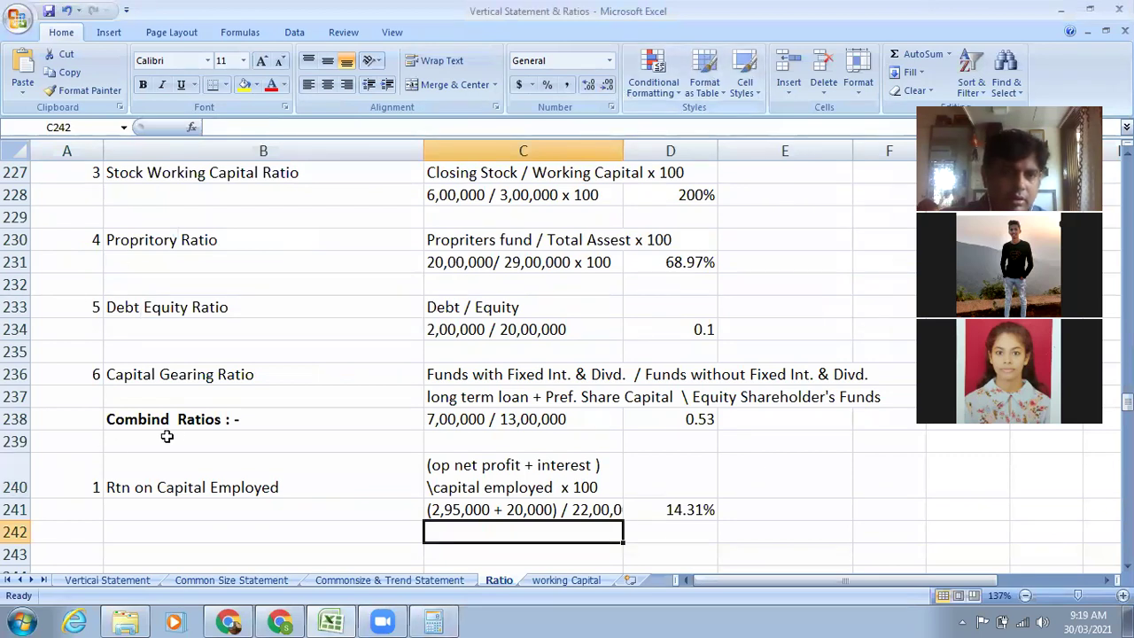
Number the second combined ratio by entering 2 in A243.
scroll(177, 436, down, 1)
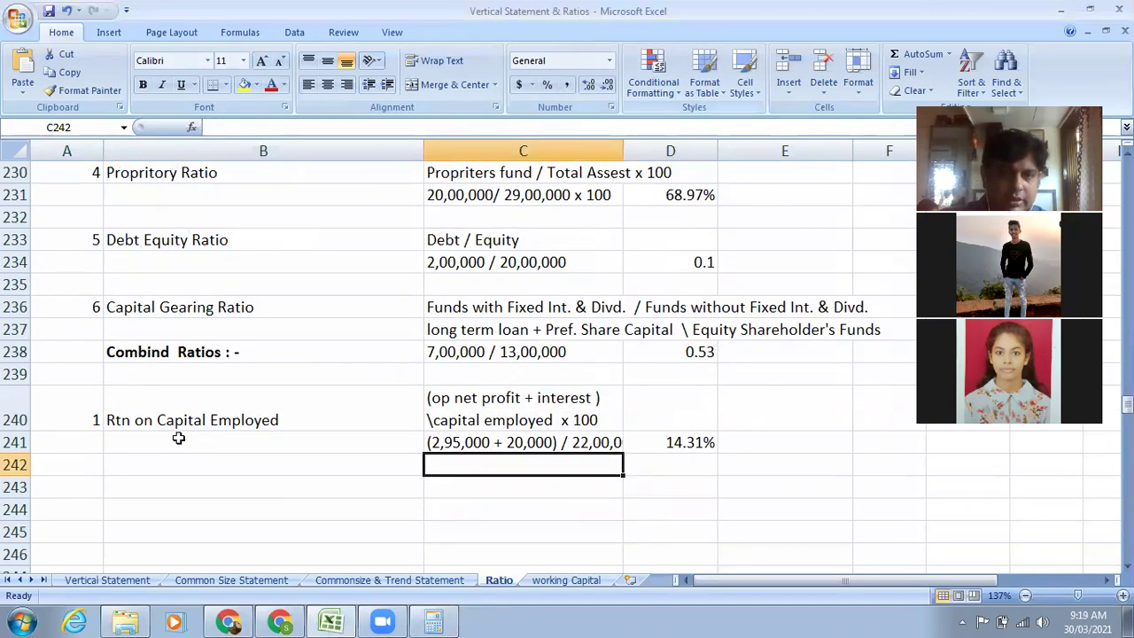
click(89, 479)
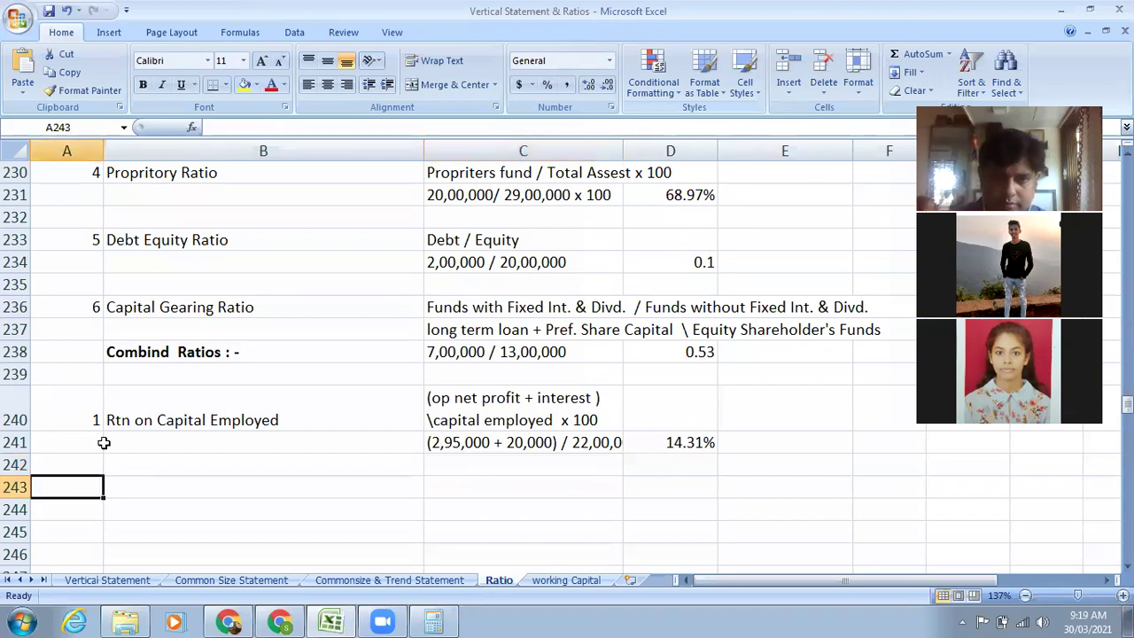
text(2)
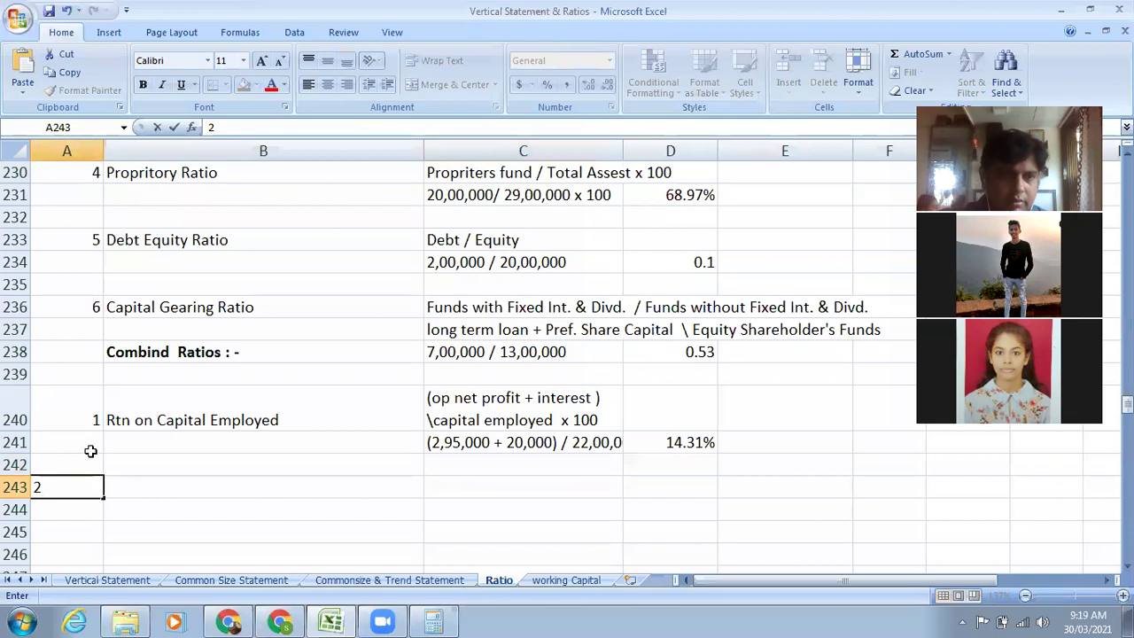
click(138, 489)
click(124, 415)
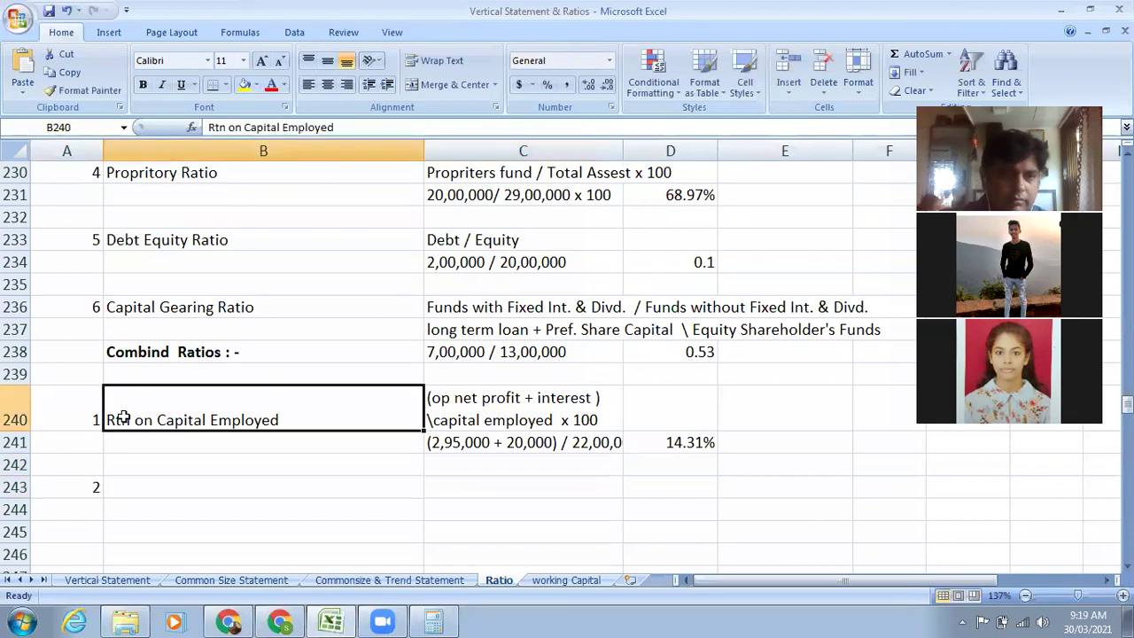
double_click(280, 419)
drag(280, 419, 545, 410)
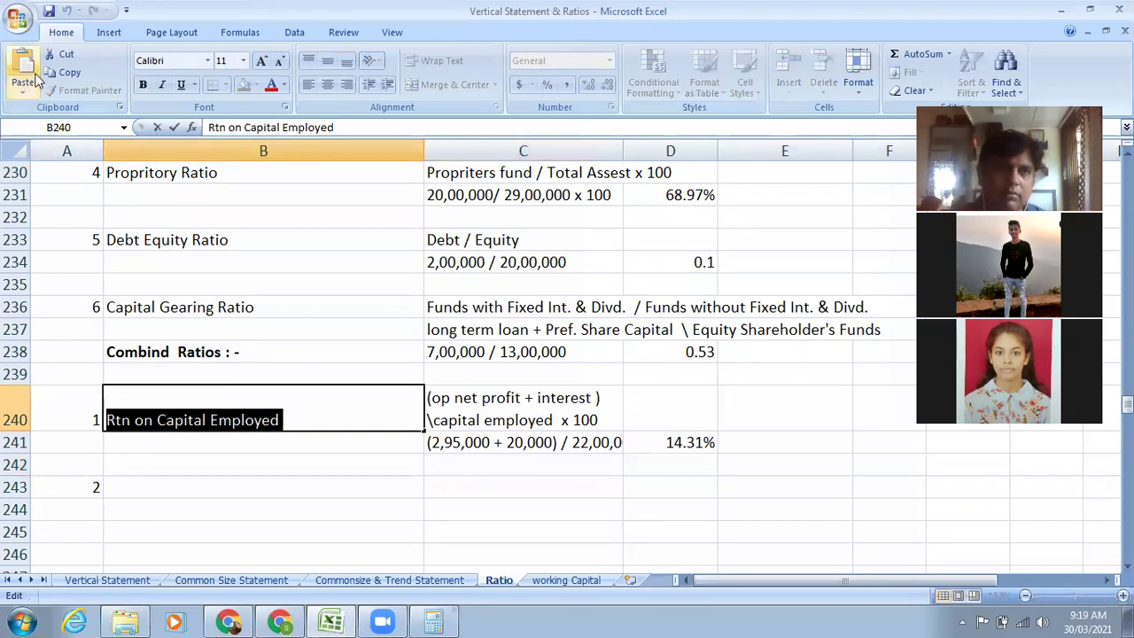
click(293, 484)
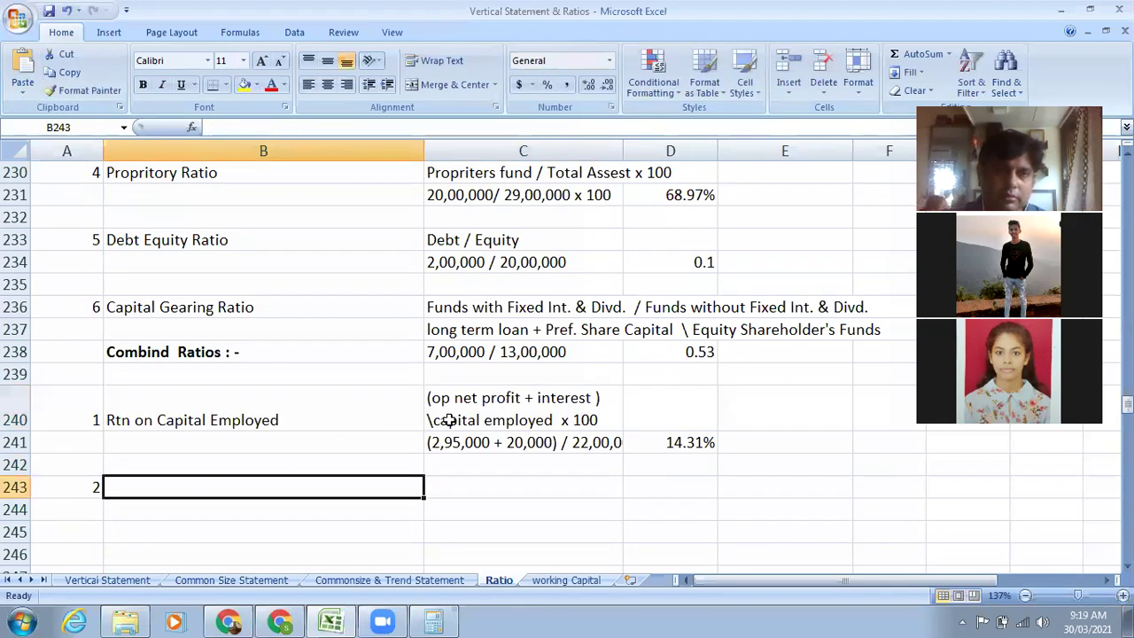
Copy the return on capital employed label and formula text from B240:C240 into B243:C243.
drag(120, 420, 483, 420)
click(64, 72)
click(224, 494)
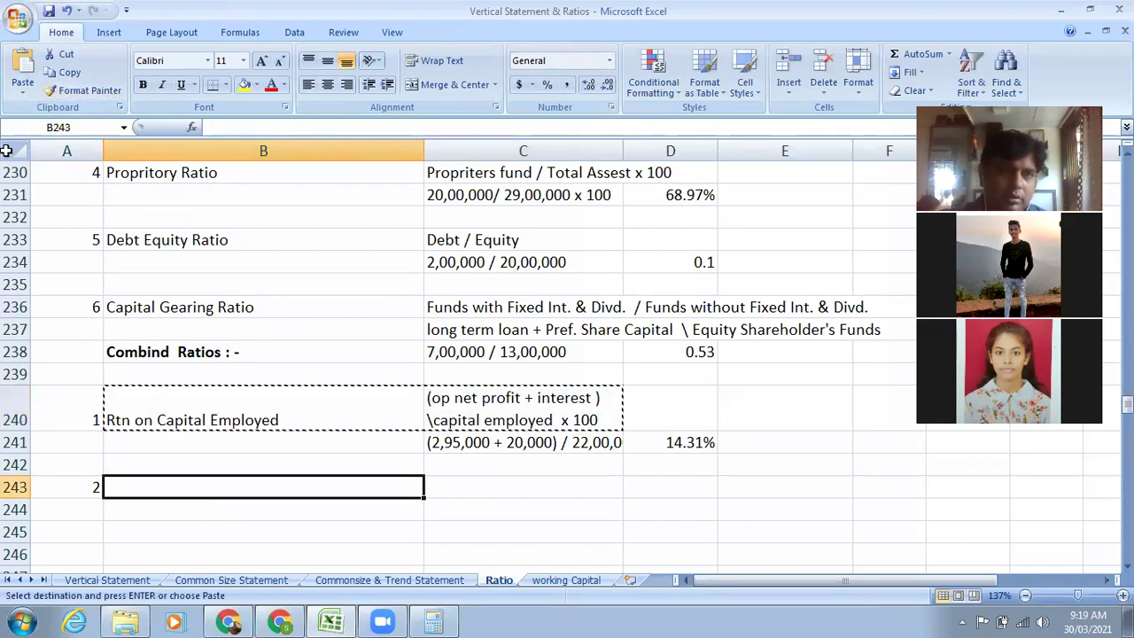
click(22, 69)
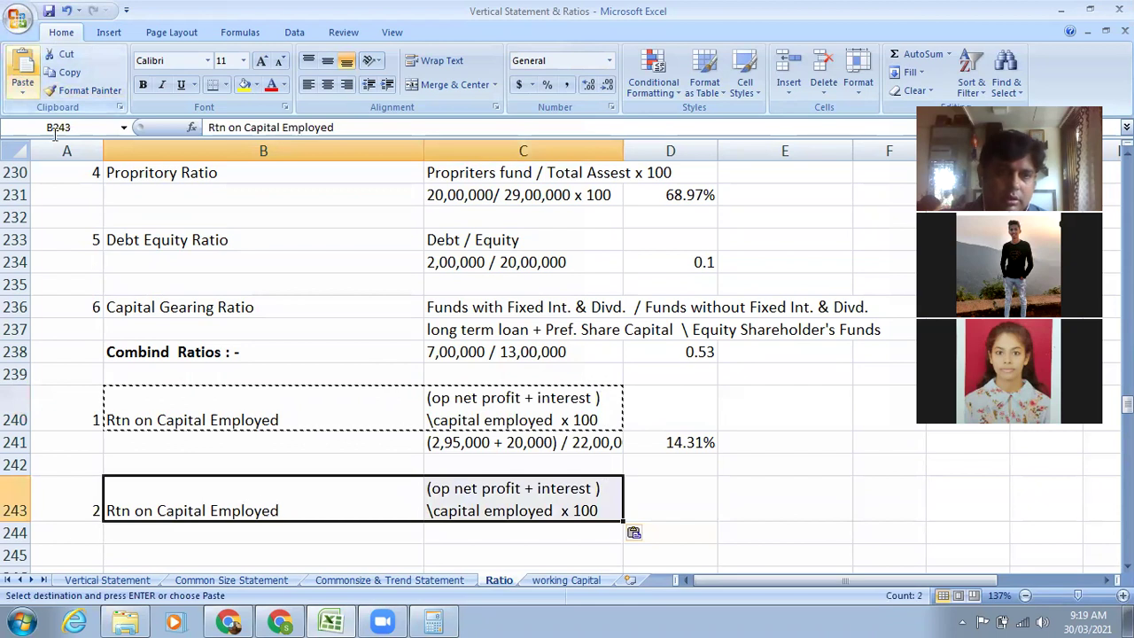
Change the copied label in B243 to "Rtn on Total Assest".
double_click(301, 510)
drag(301, 510, 161, 504)
text(T)
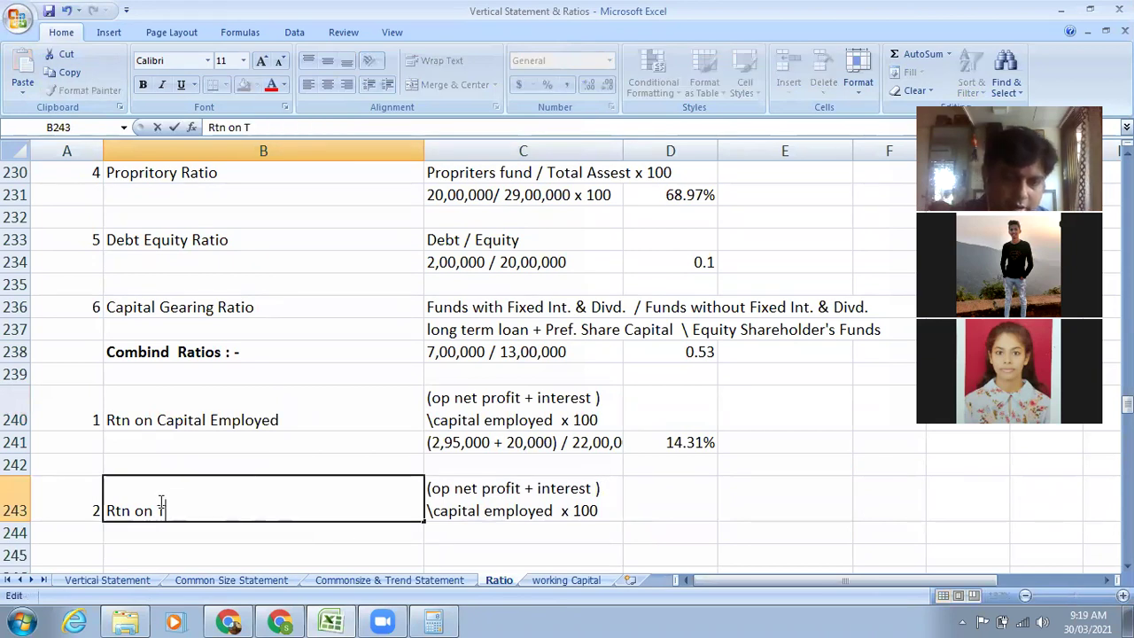
text(otal Assest)
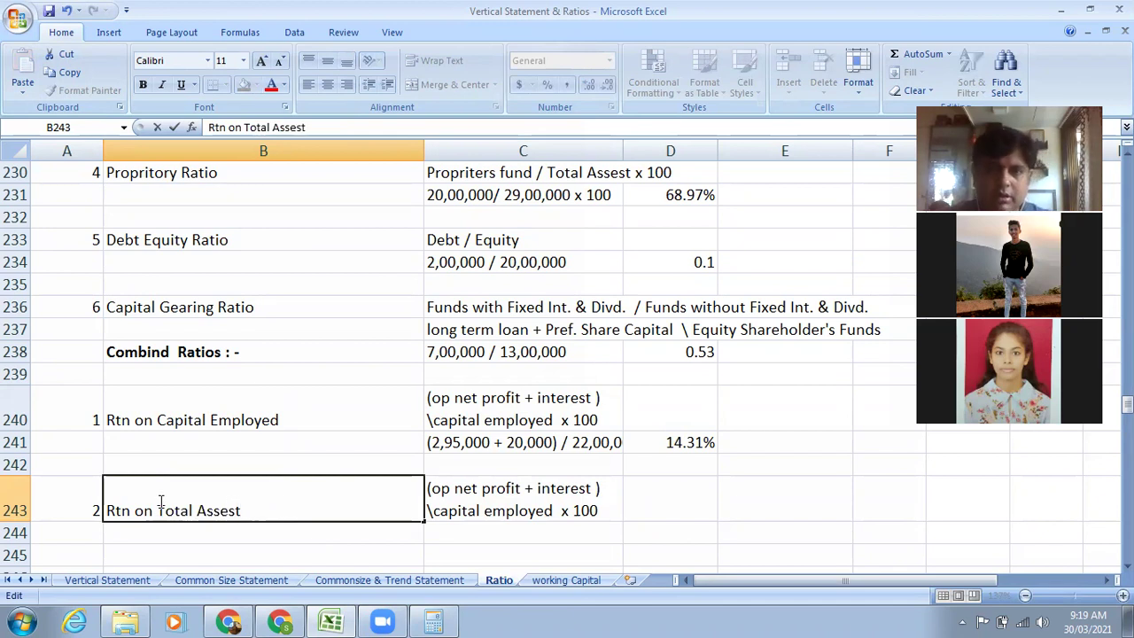
Change the copied formula's numerator in C243 to "(net profit before tax + interest )".
double_click(529, 490)
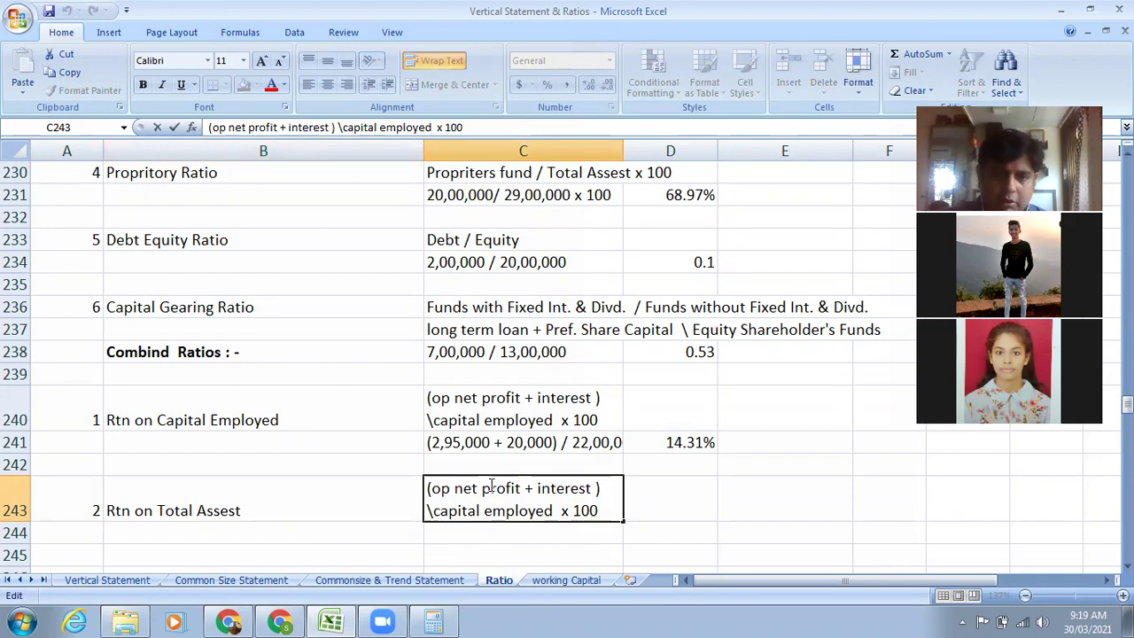
drag(452, 487, 431, 487)
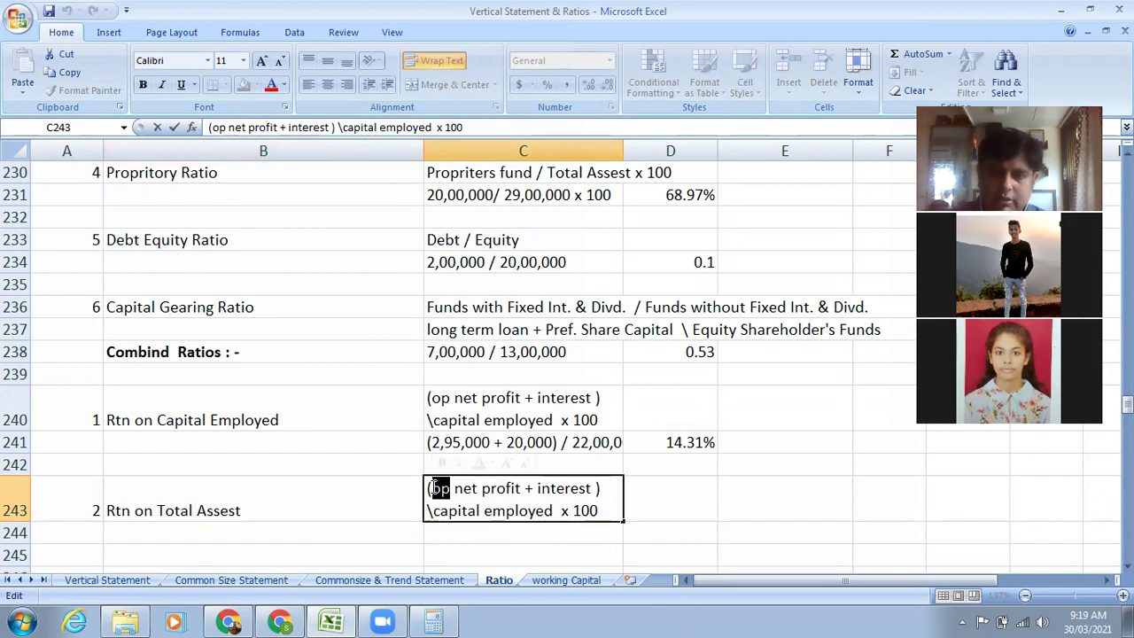
key(Delete)
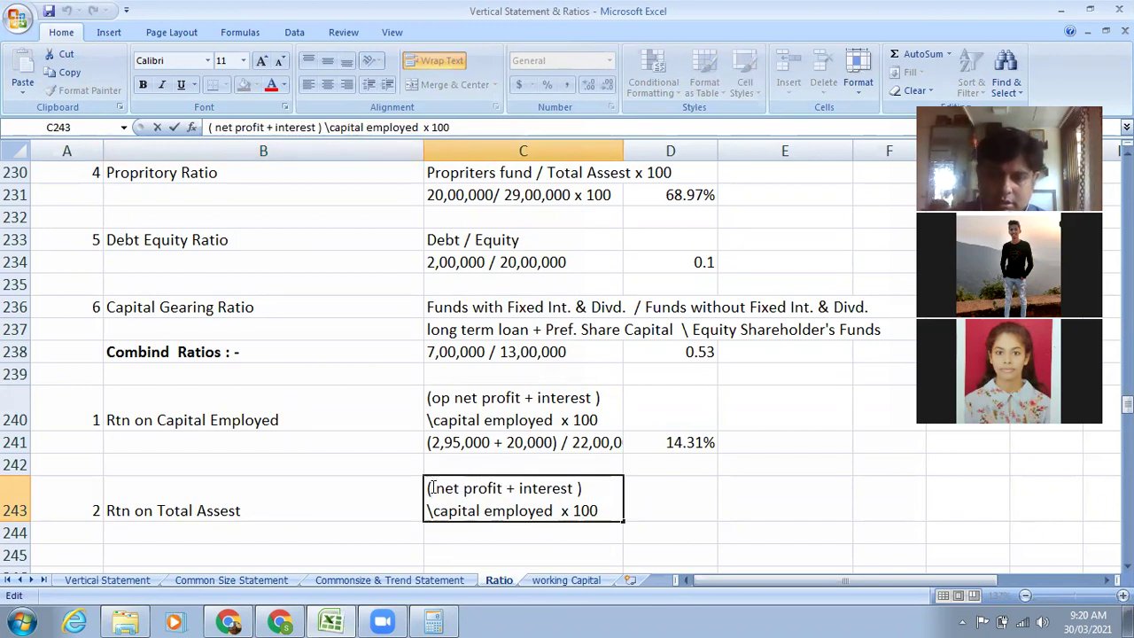
key(Delete)
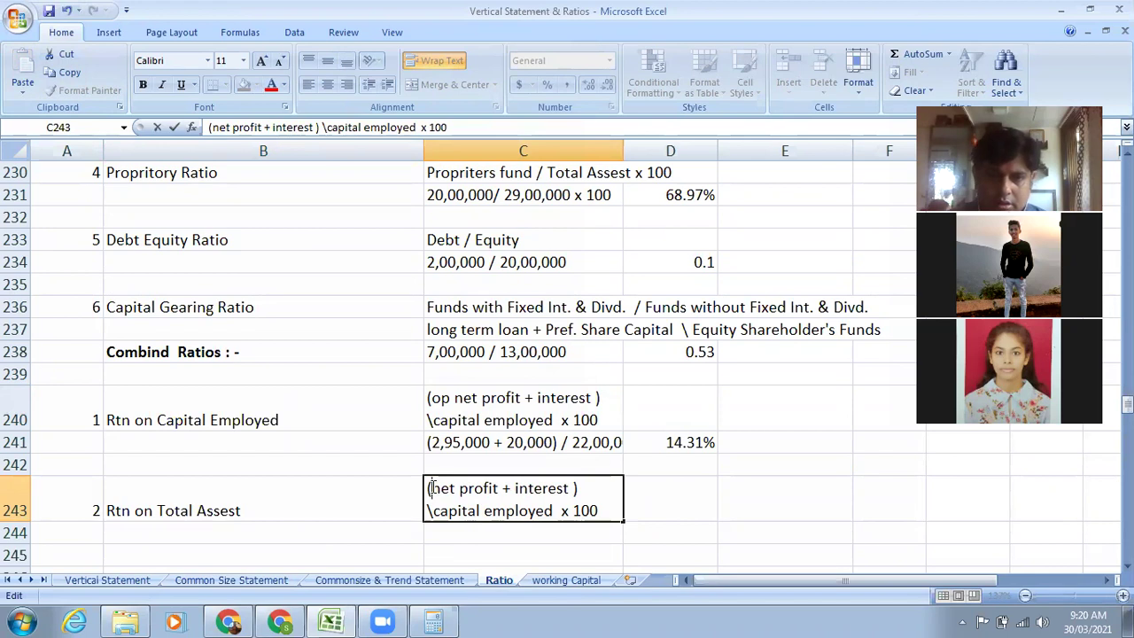
click(500, 489)
text(befor)
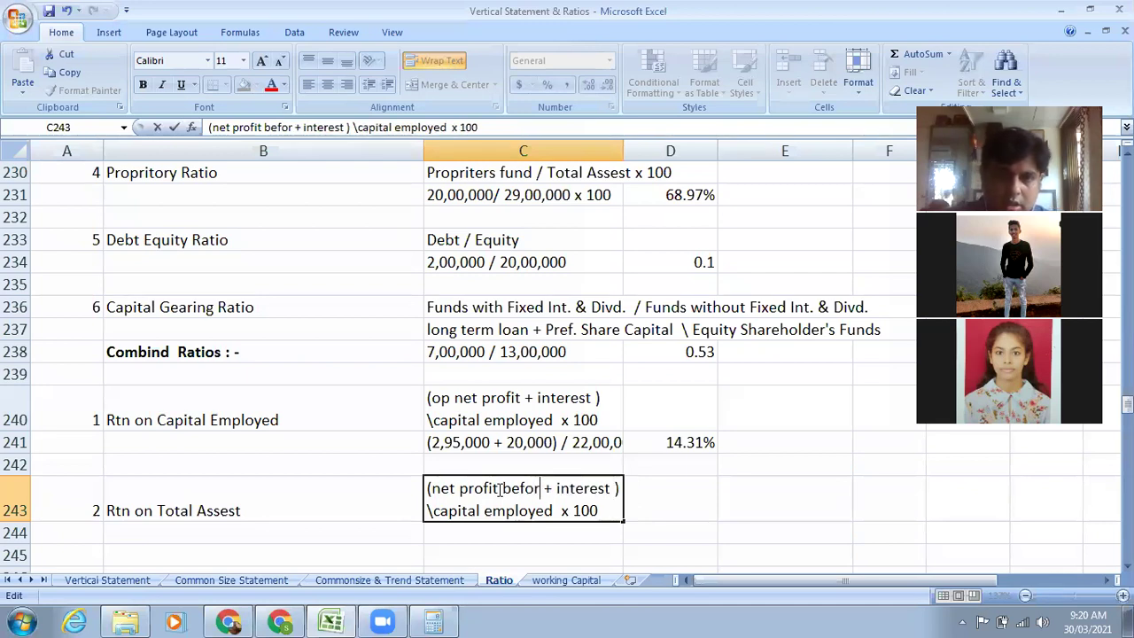
text(e )
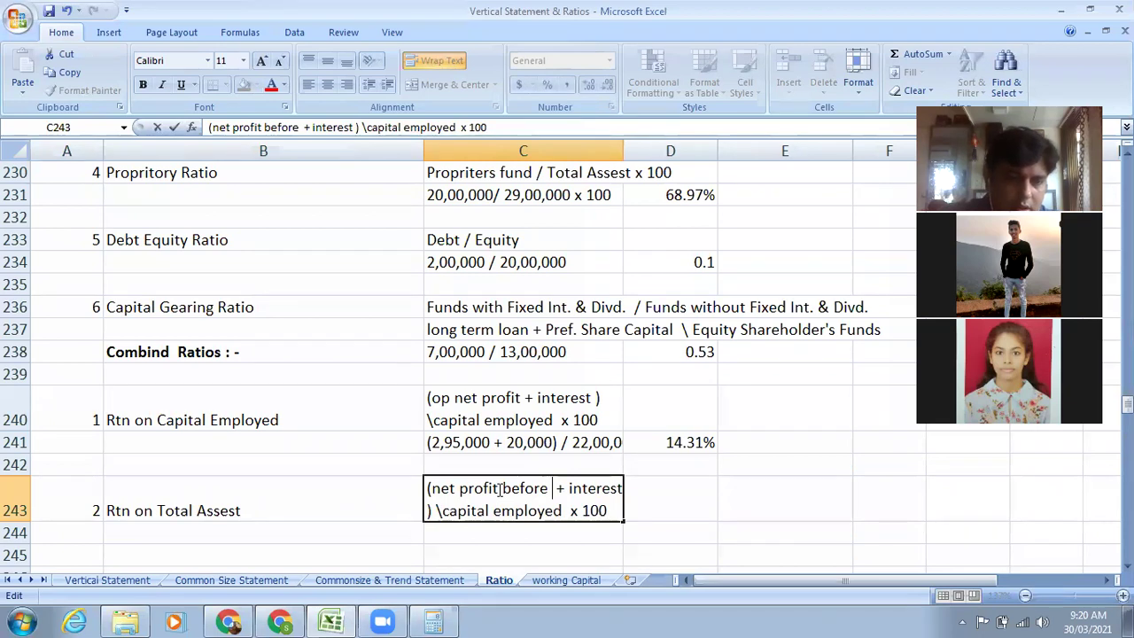
text(tax)
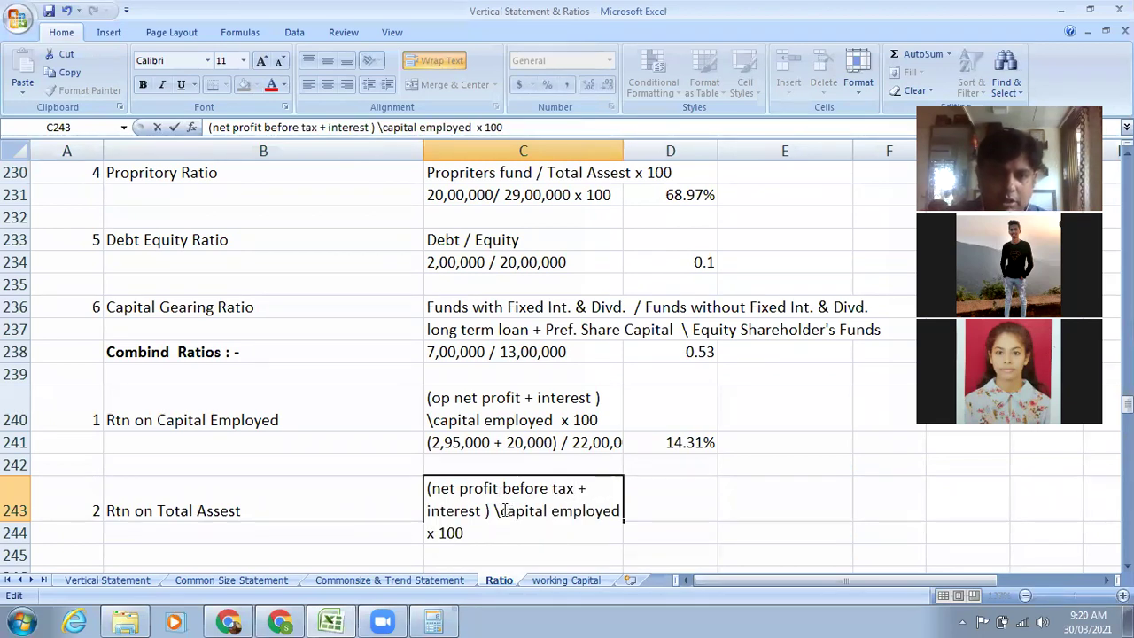
Replace "capital employed" with "Total Assests" as the denominator in the C243 formula text.
drag(501, 511, 623, 508)
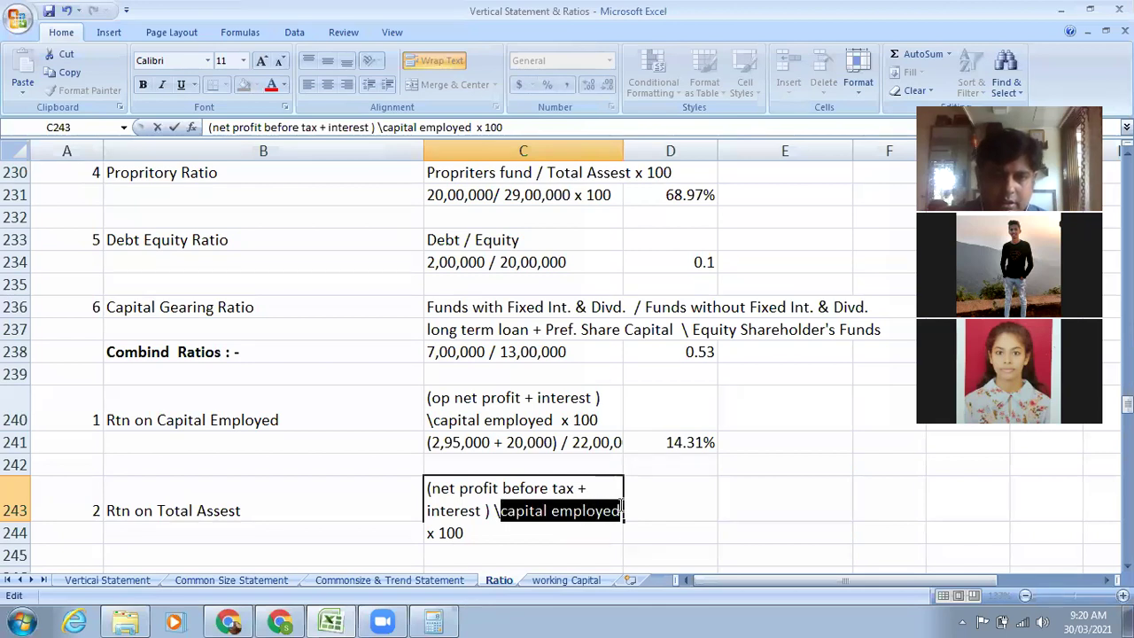
text(Total)
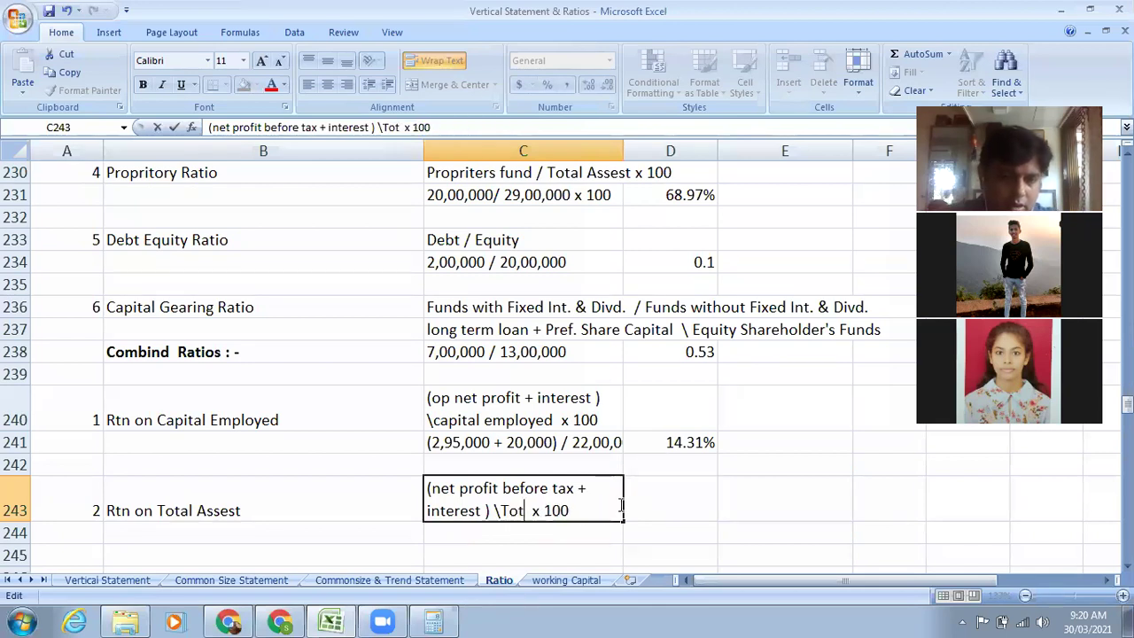
text( Asses)
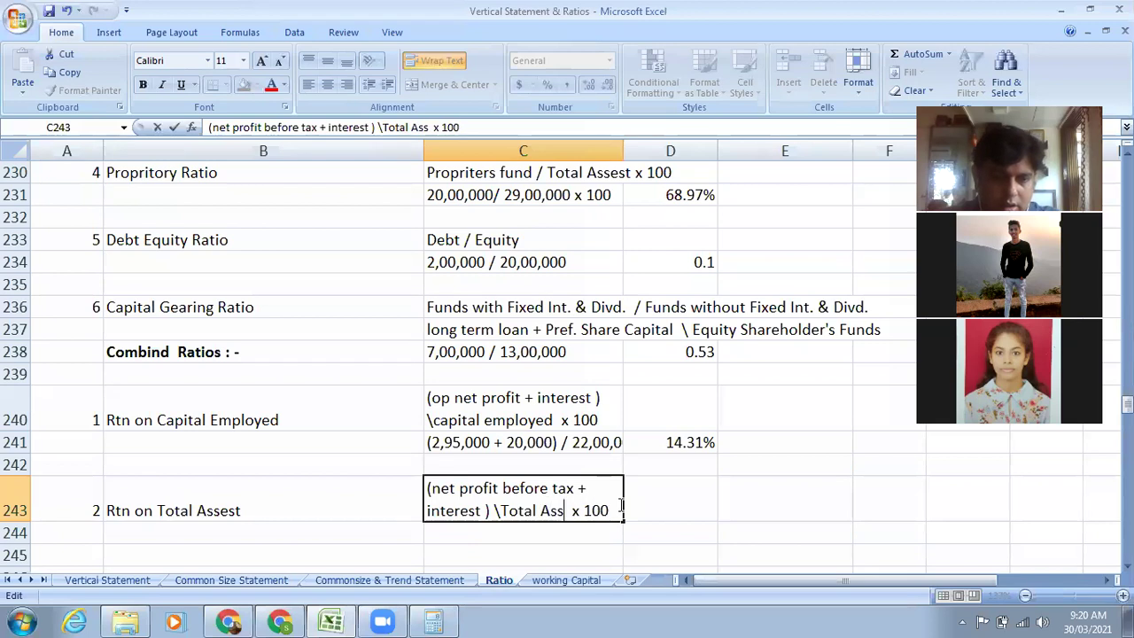
text(ts)
click(557, 559)
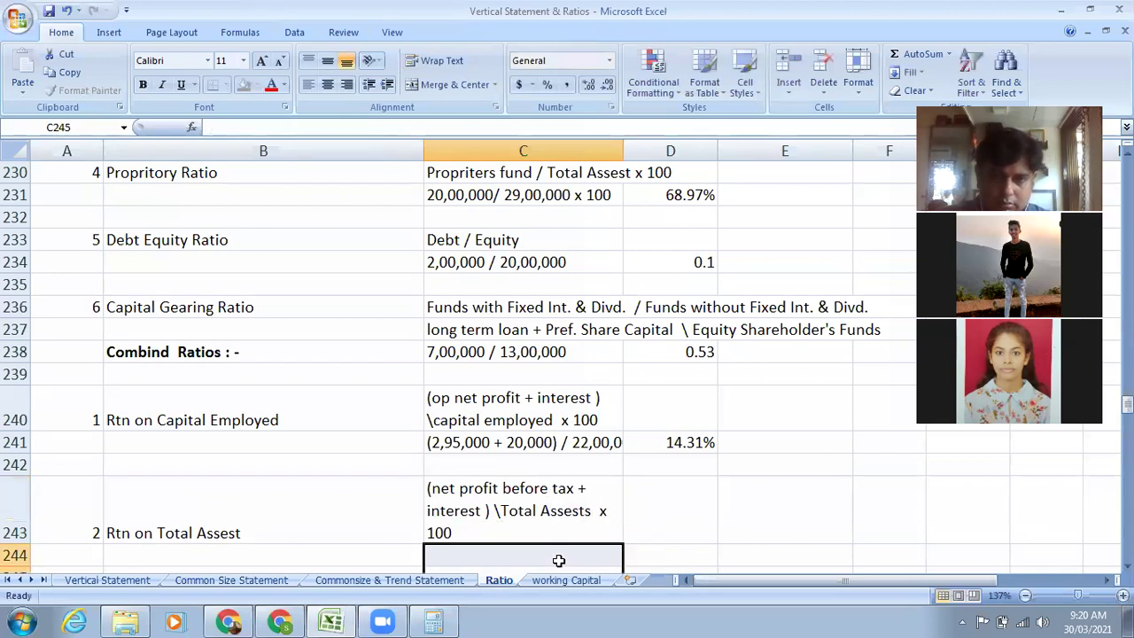
Begin the return on total assets calculation in C244 with "3,20,000 + 20,000 /".
scroll(554, 514, down, 1)
shift+click(555, 516)
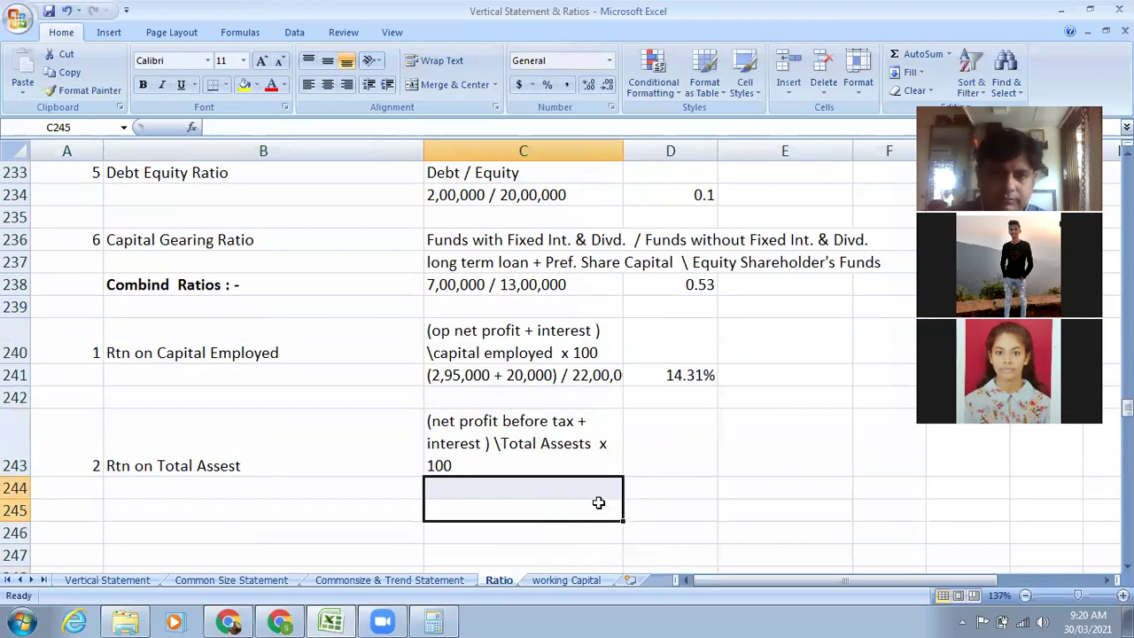
click(550, 487)
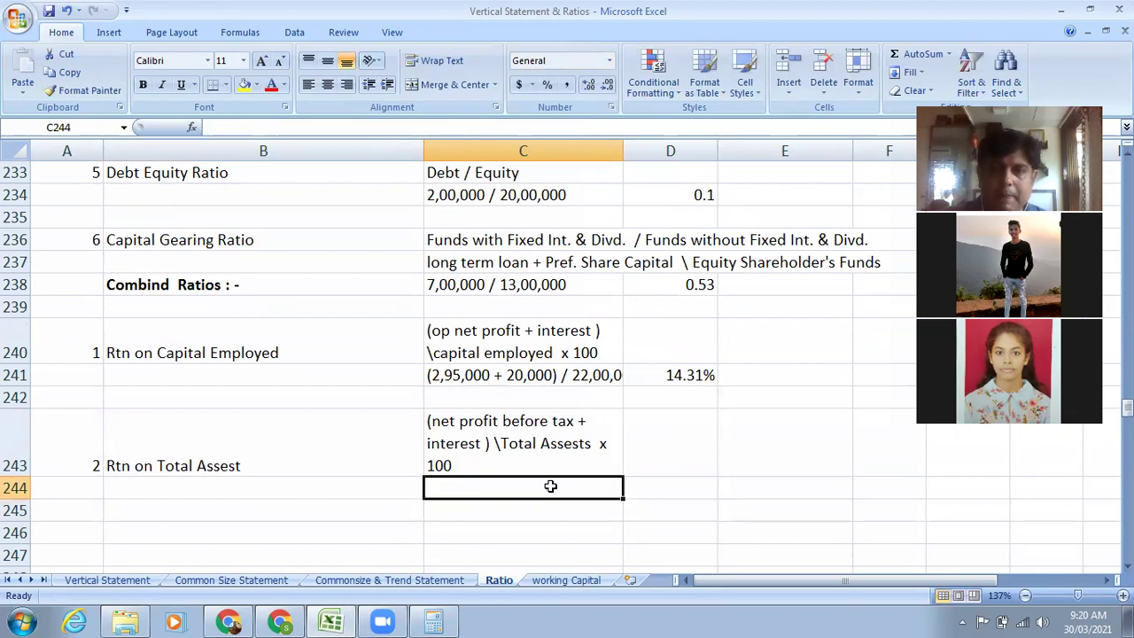
scroll(552, 486, up, 1)
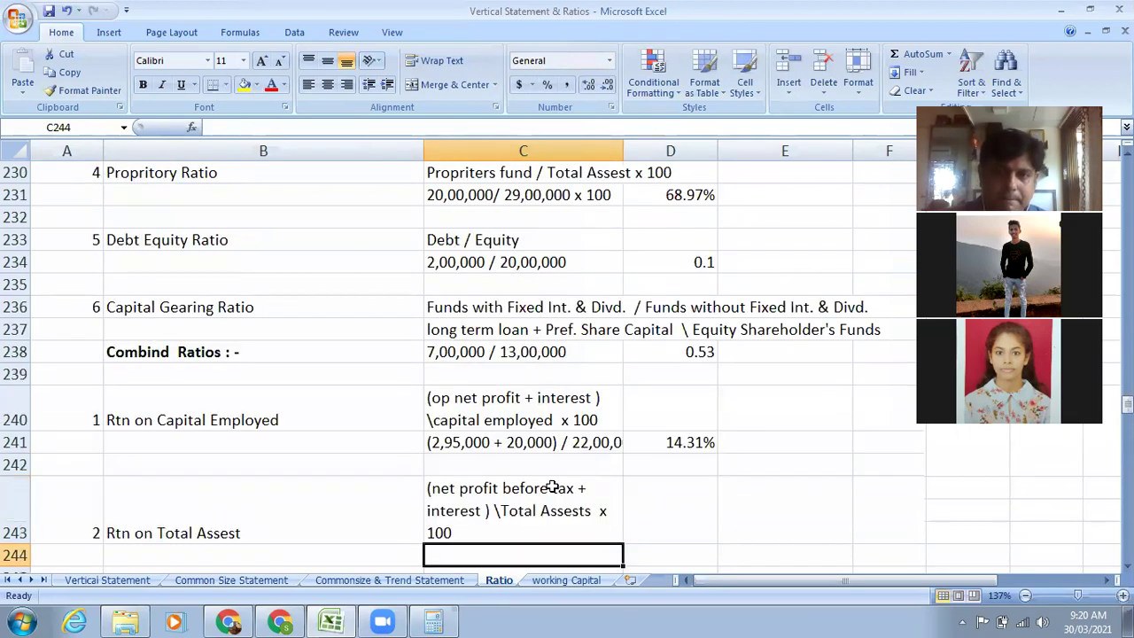
scroll(552, 486, down, 1)
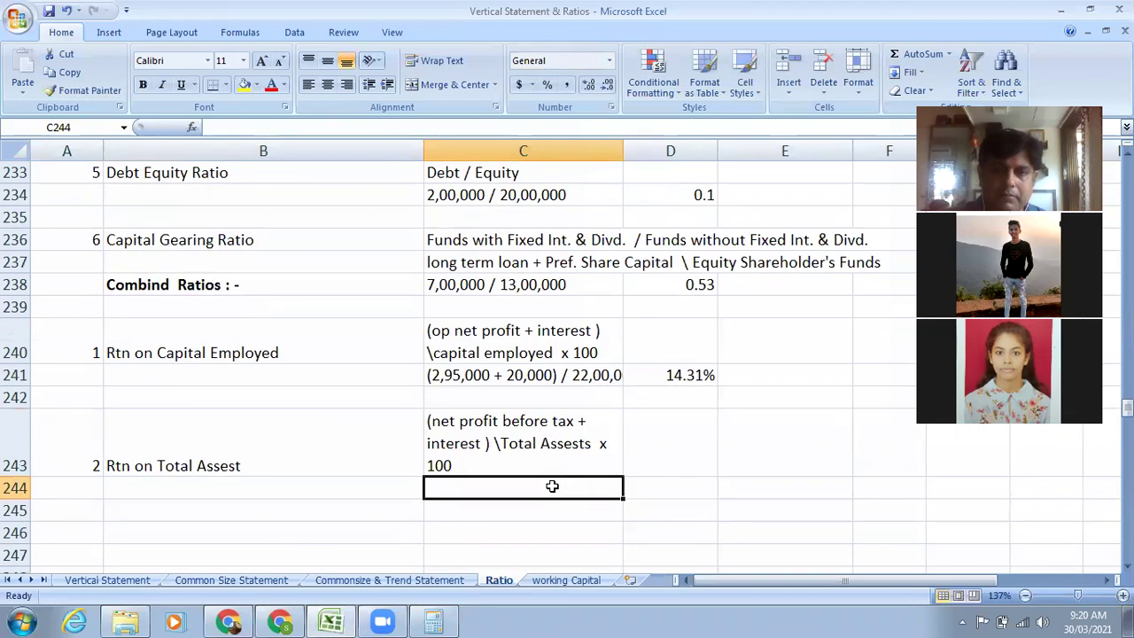
text(3,)
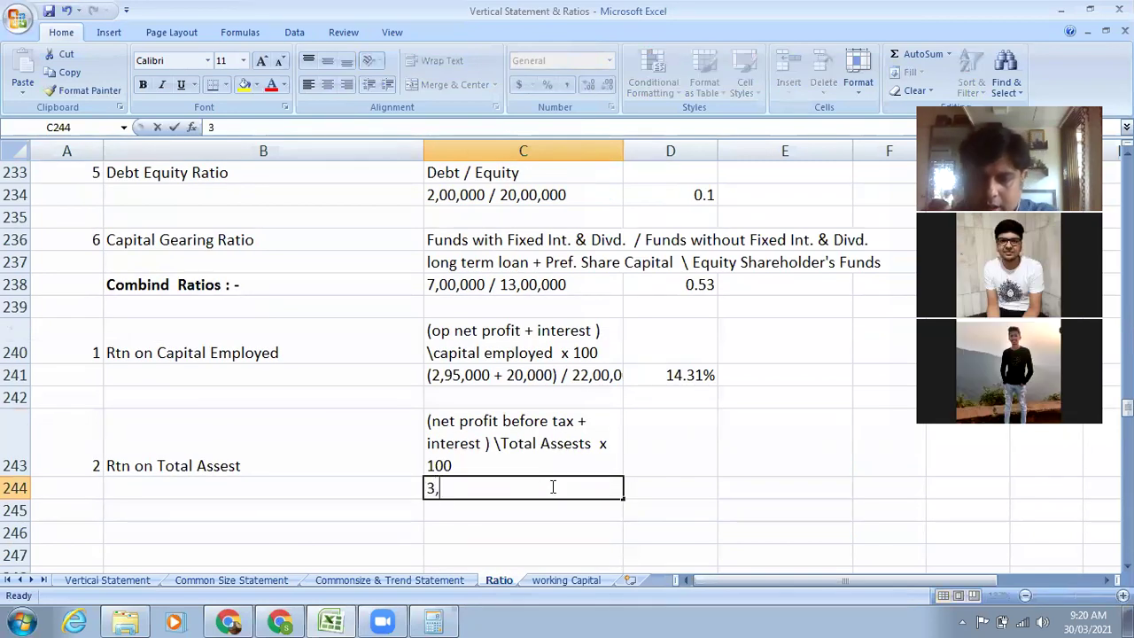
text(20,000 )
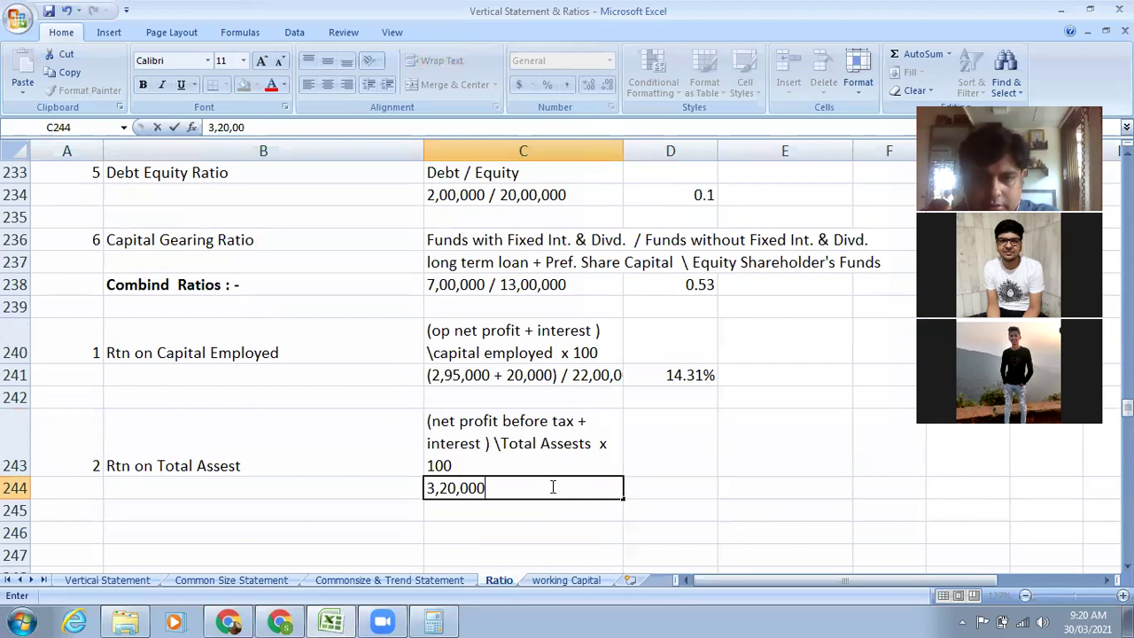
text(+)
text( 20)
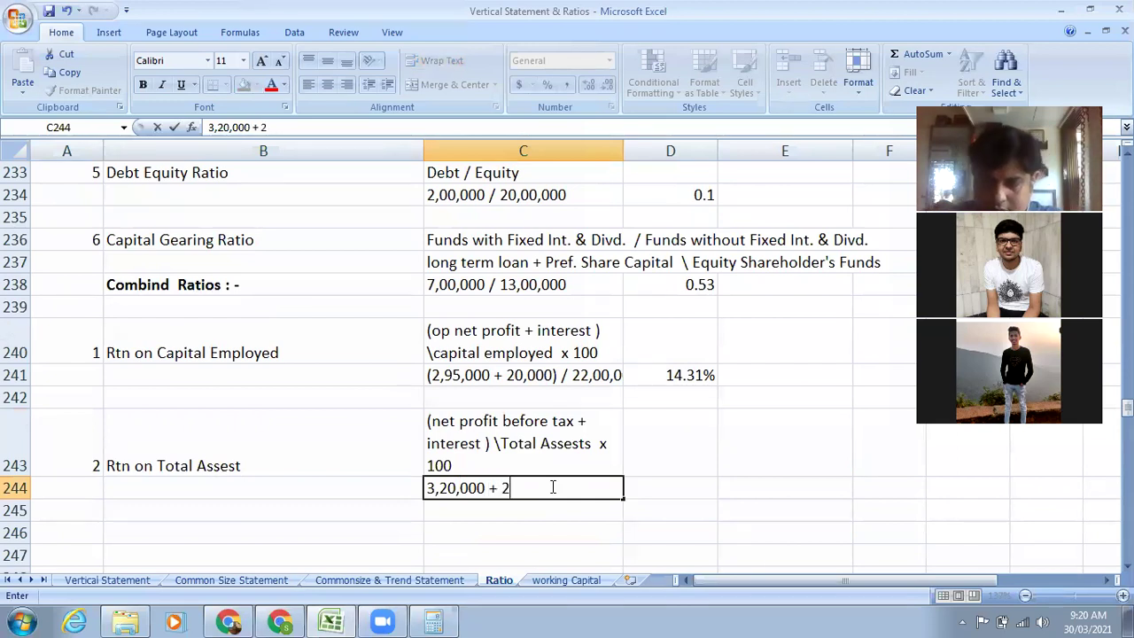
text(,000 /)
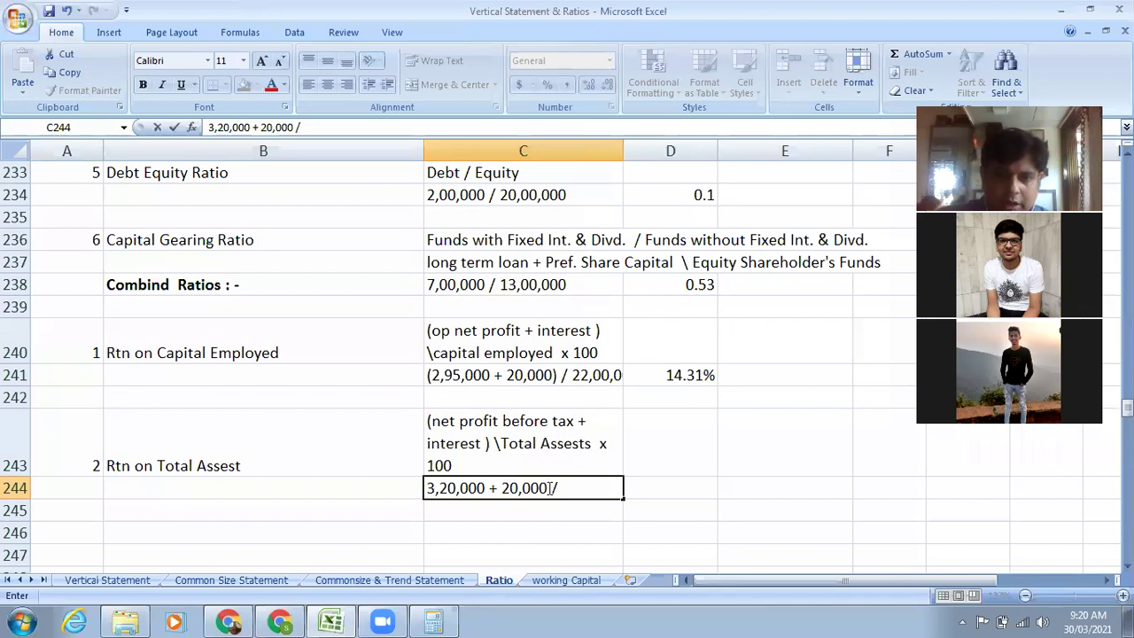
Enclose the sum 3,20,000 + 20,000 in C244 in parentheses.
click(549, 489)
text())
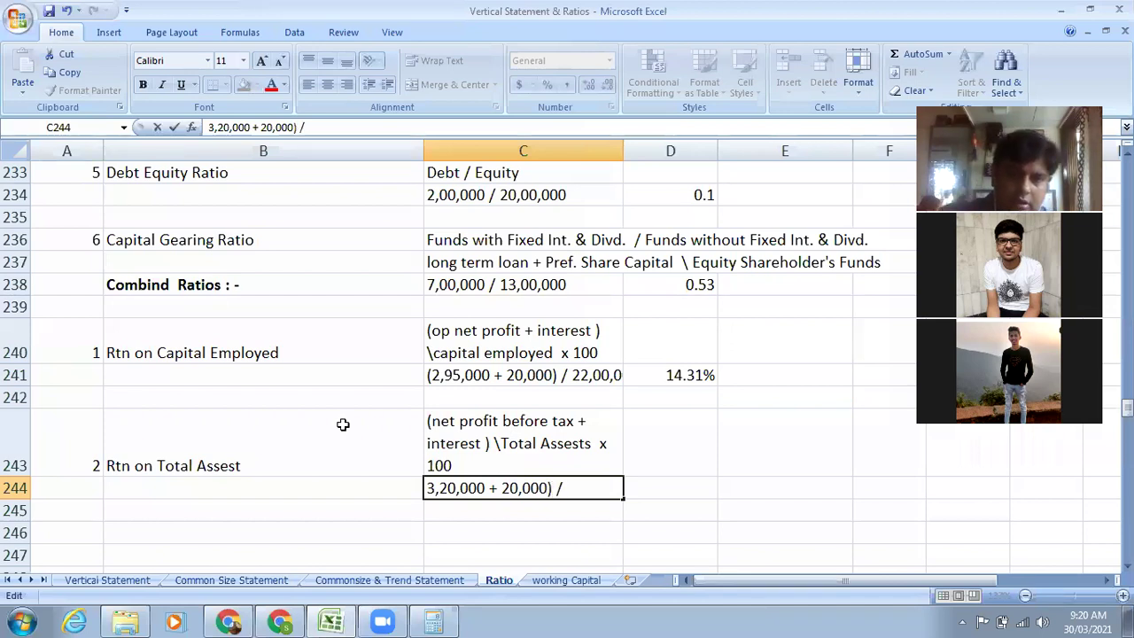
click(429, 486)
text(()
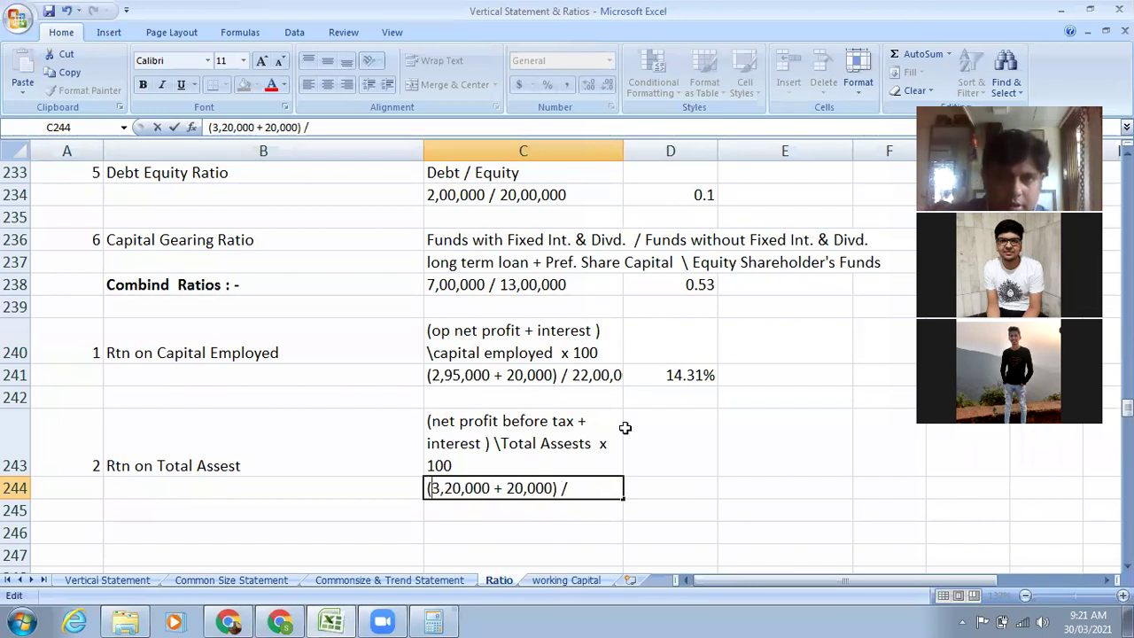
Complete the calculation text in C244 with the total assets divisor and multiplier, "29,00,000 X 100".
scroll(536, 393, up, 1)
scroll(535, 393, up, 2)
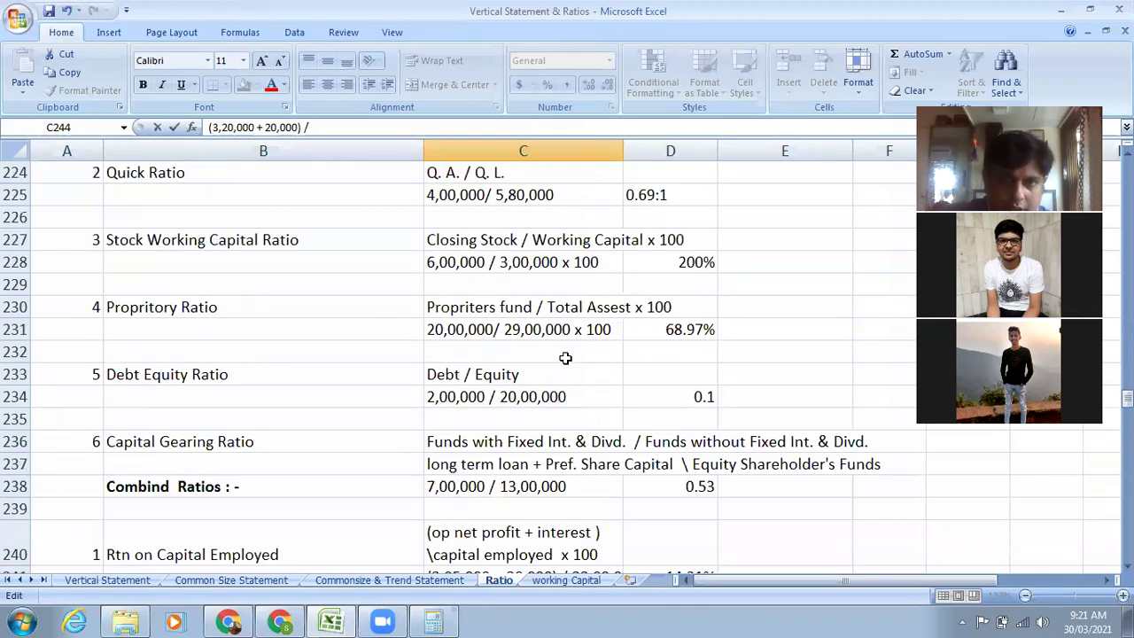
scroll(527, 413, down, 4)
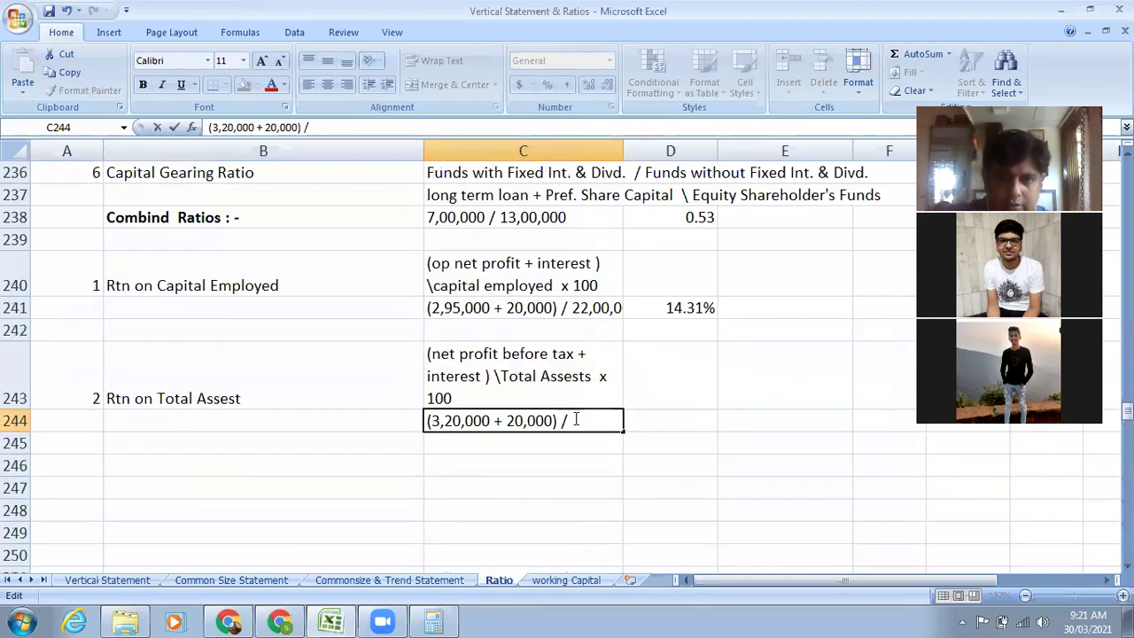
text(29)
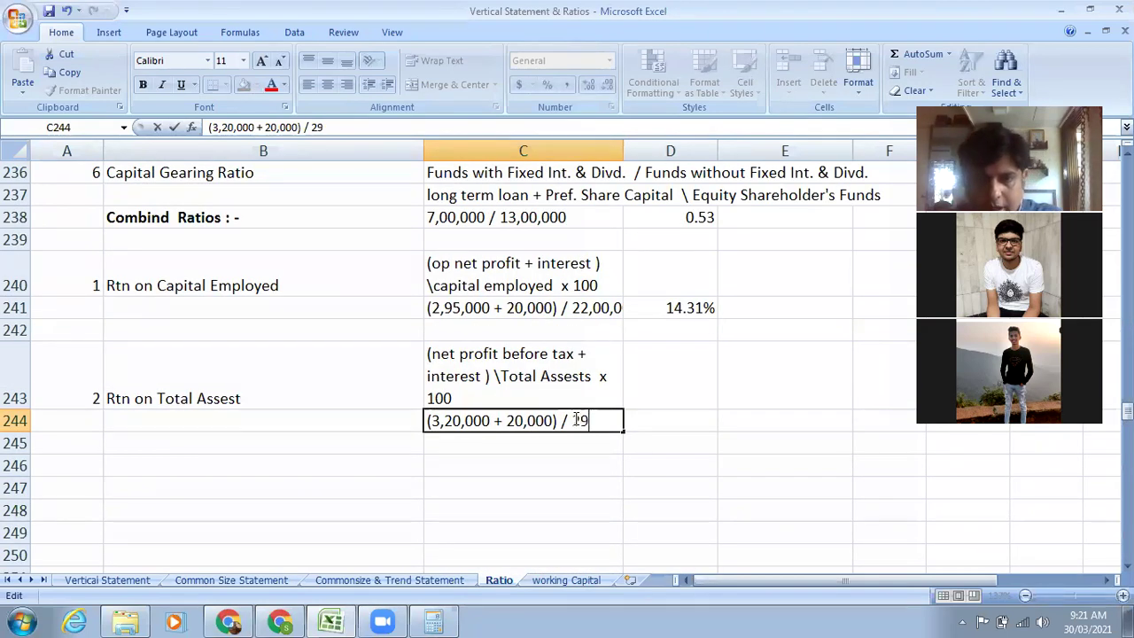
text(,,)
key(BackSpace)
text(00,0000 X)
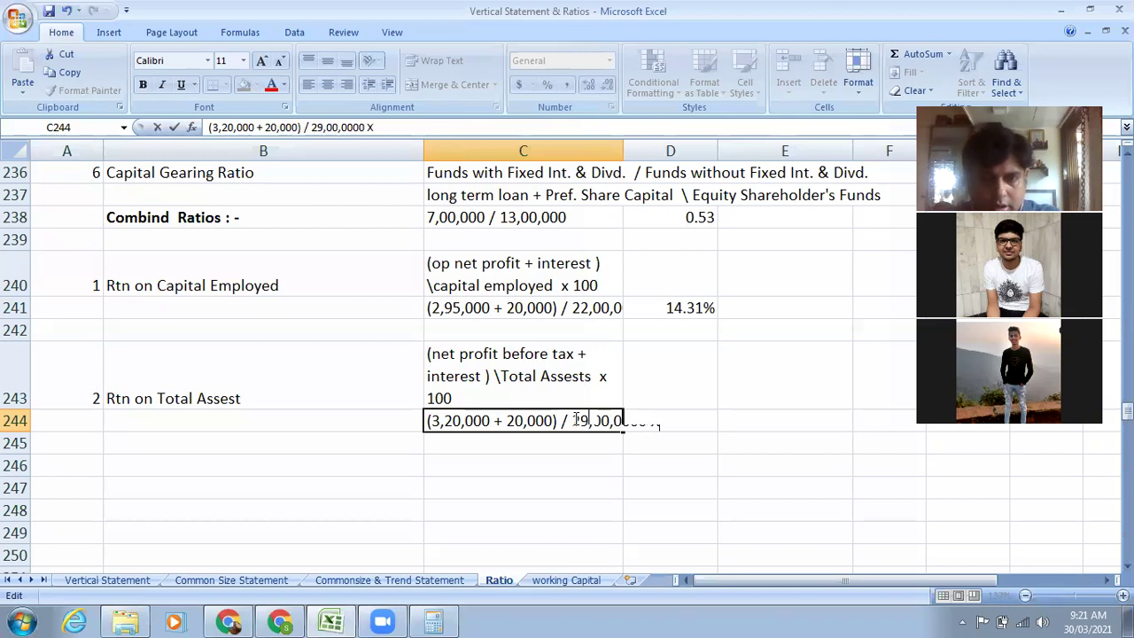
text( 100)
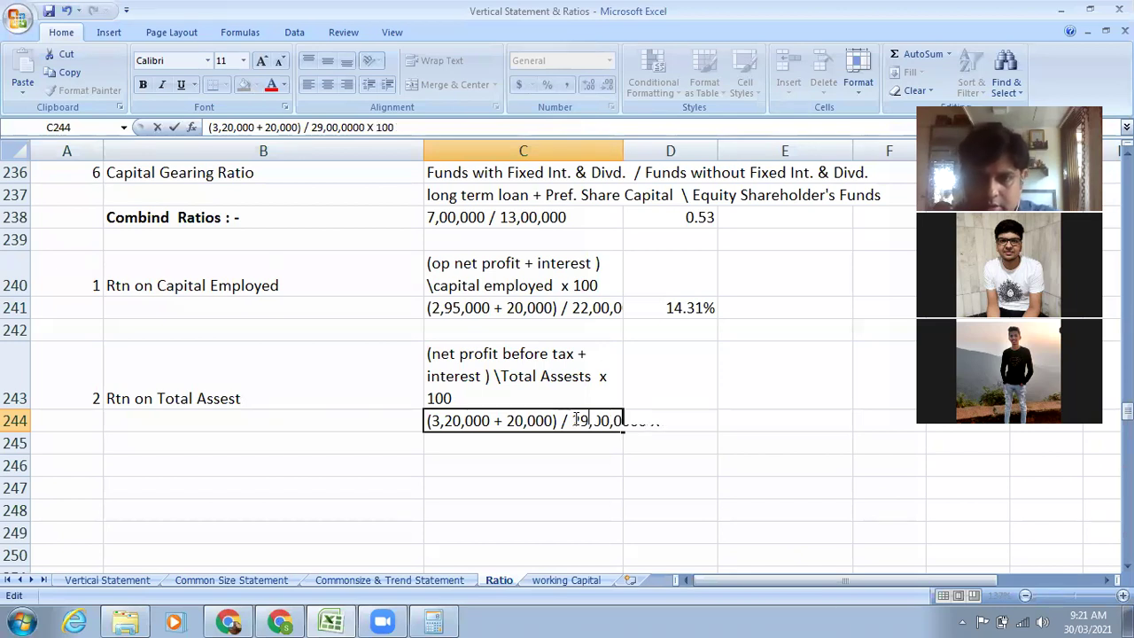
click(886, 431)
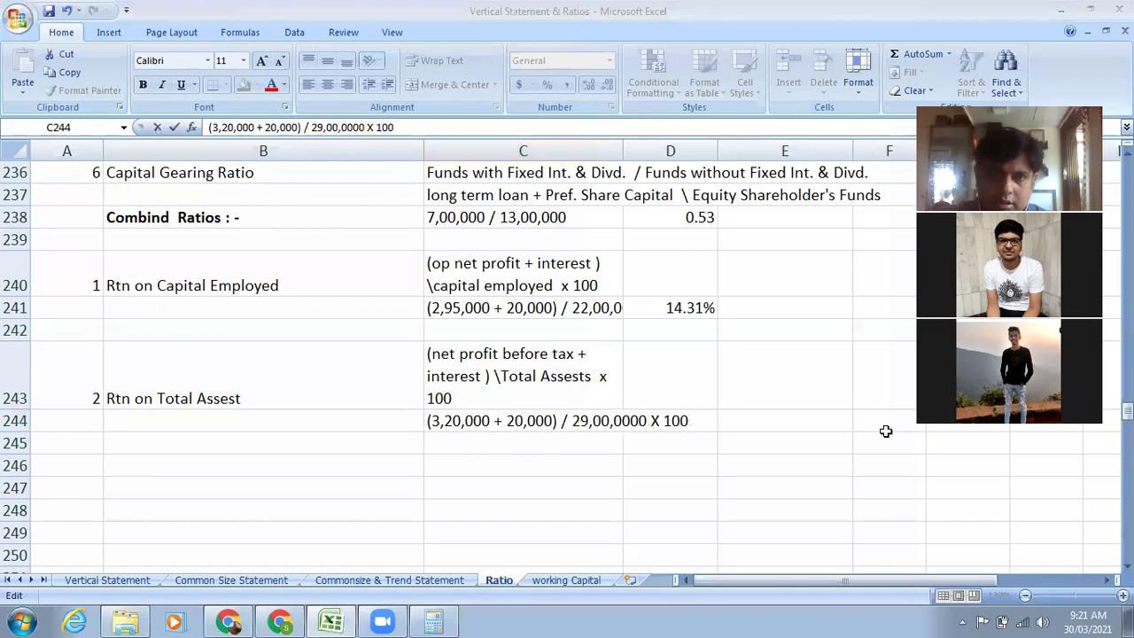
click(644, 420)
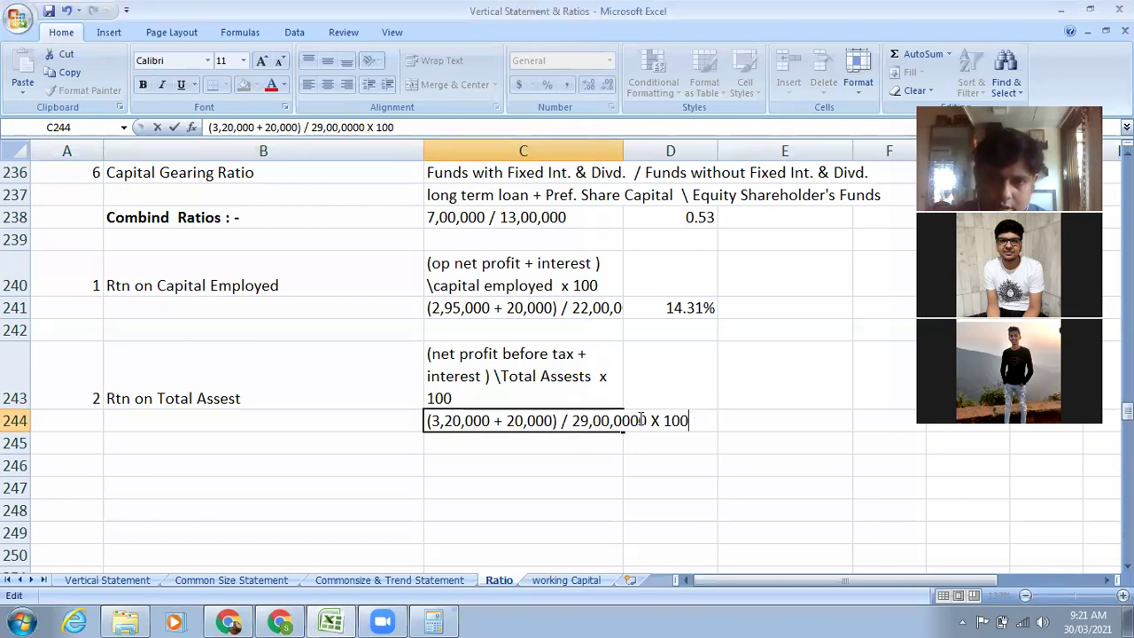
key(BackSpace)
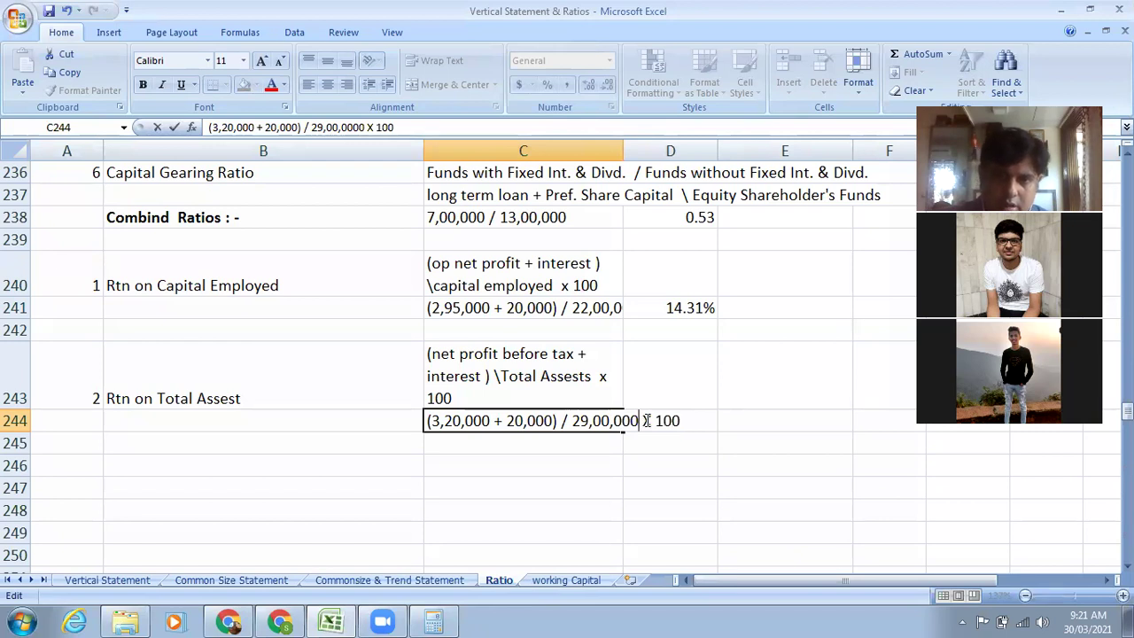
click(643, 501)
Enter 11.13% in D244 as the return on total assets result.
click(696, 420)
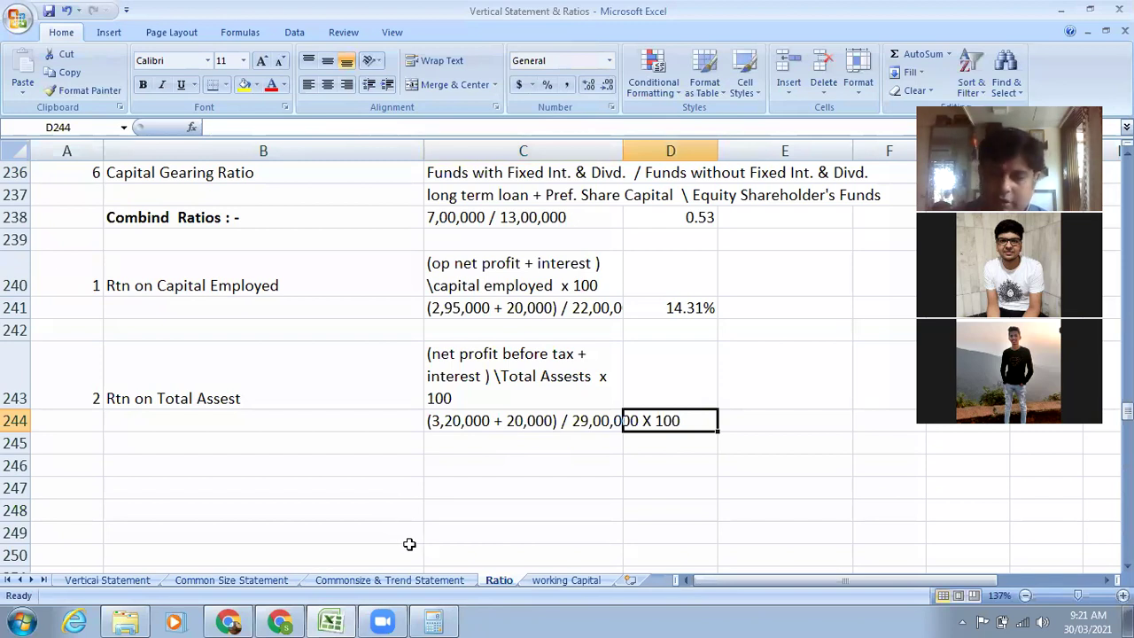
text(11.13%)
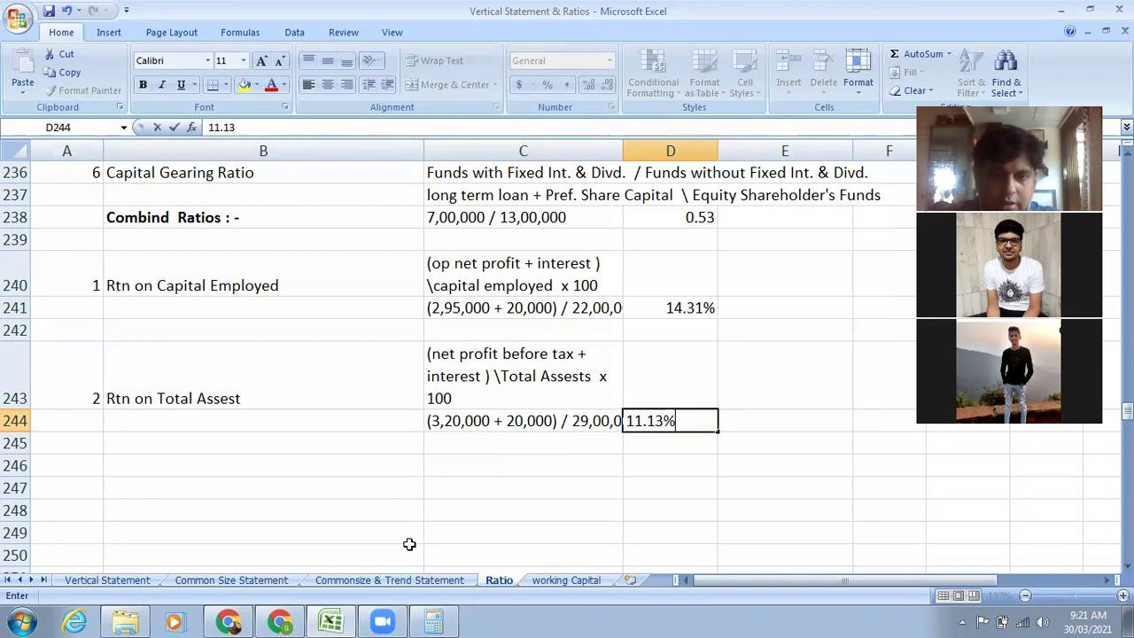
click(683, 463)
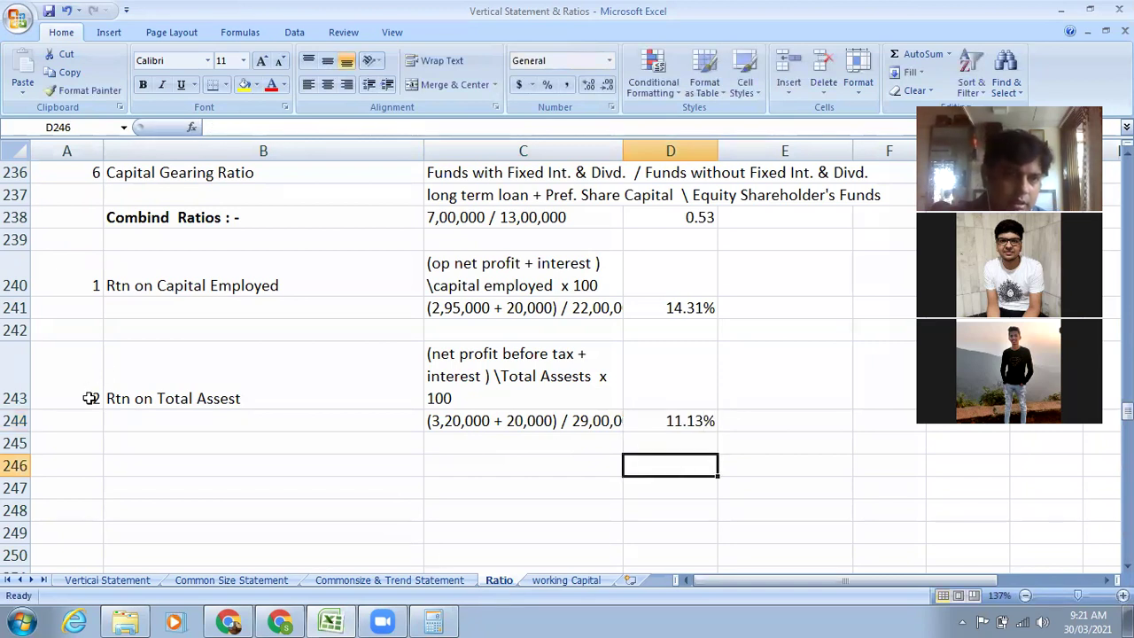
Copy the return on total assets number, label and formula text from A243:C243 into row 246, starting at A246.
drag(92, 397, 436, 347)
click(69, 72)
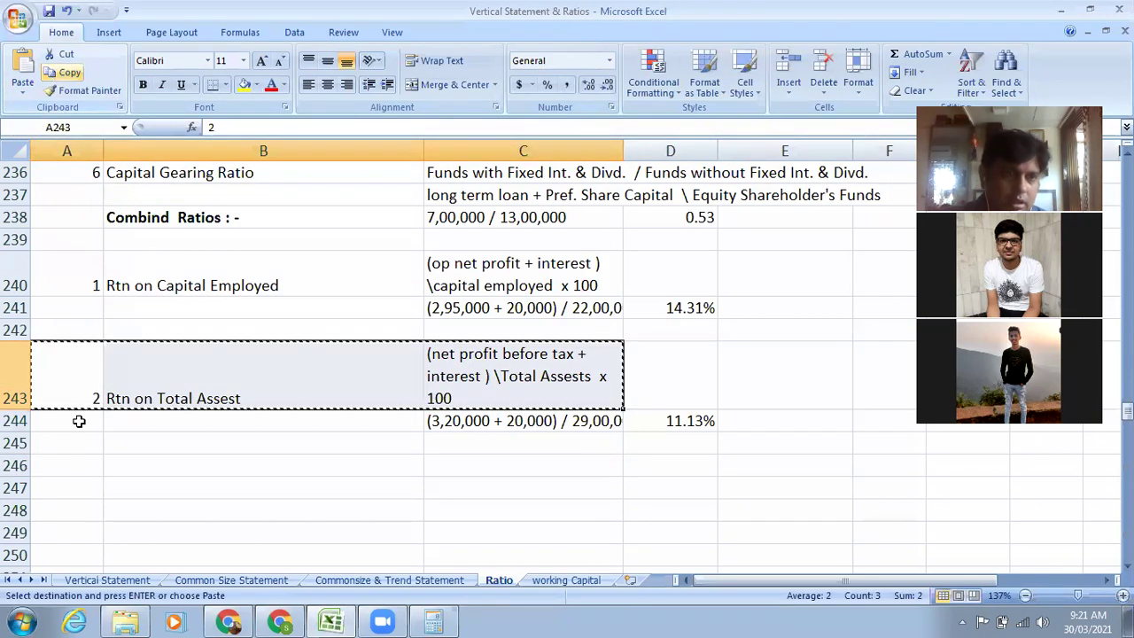
click(83, 463)
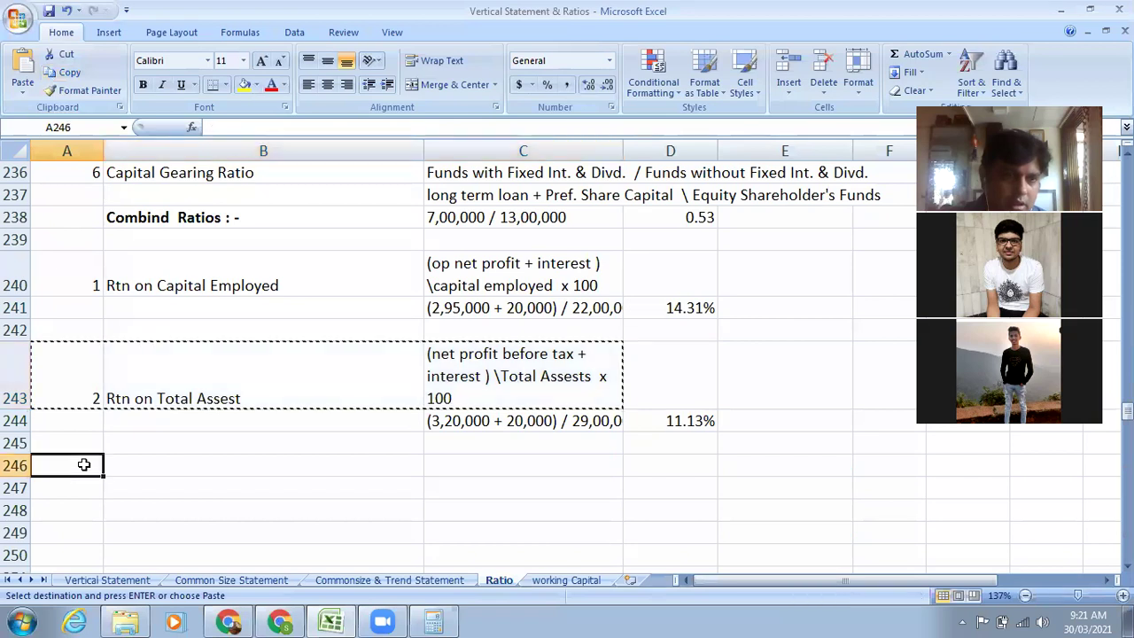
click(24, 71)
click(97, 507)
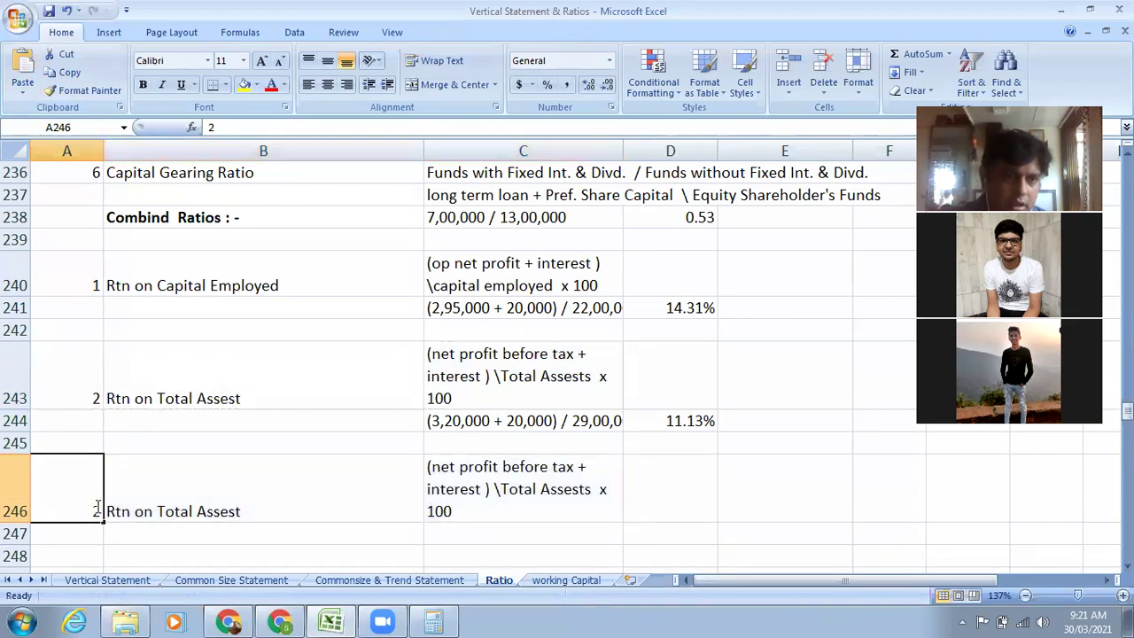
Renumber the copied ratio in A246 as 3 and change its label in B246 to "Rtn on Prop. Fund".
double_click(95, 508)
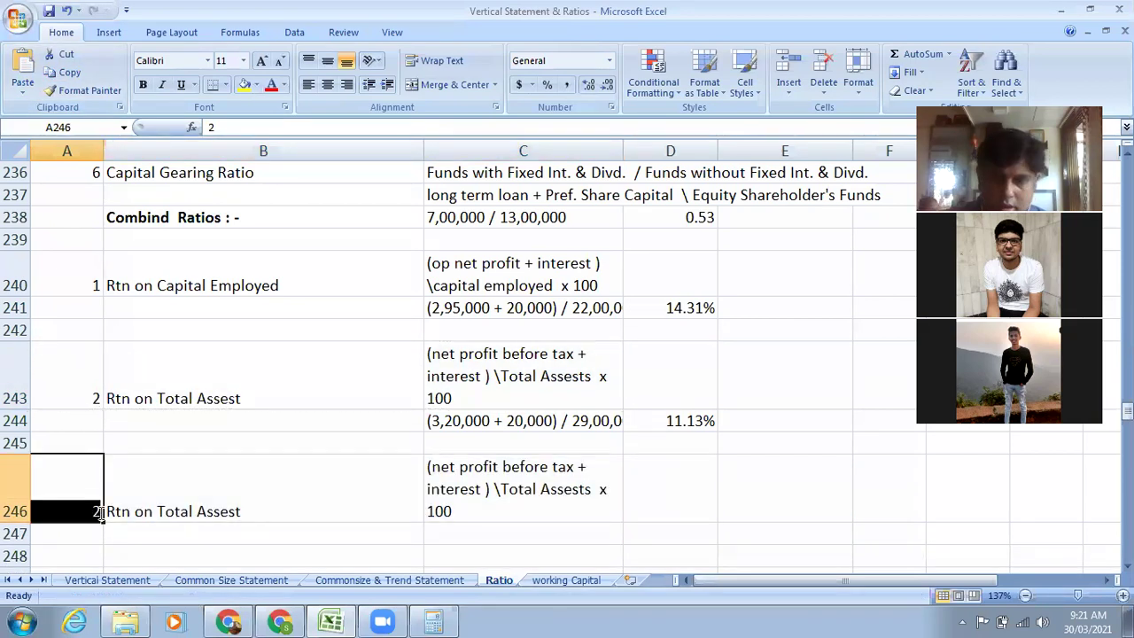
text(3)
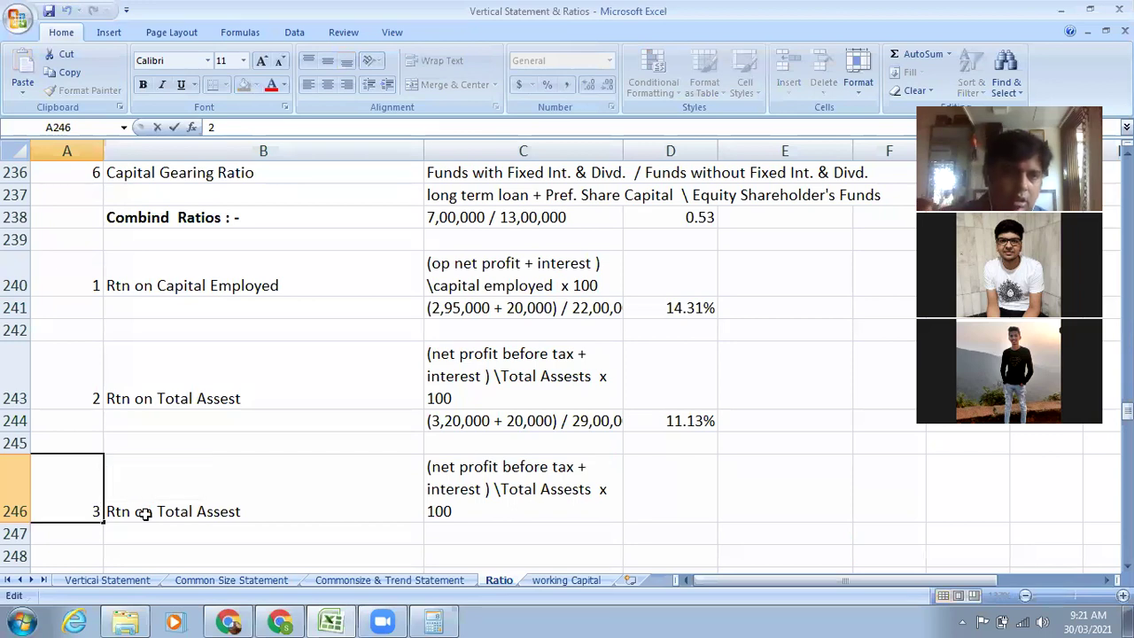
click(228, 508)
double_click(246, 510)
drag(245, 512, 158, 511)
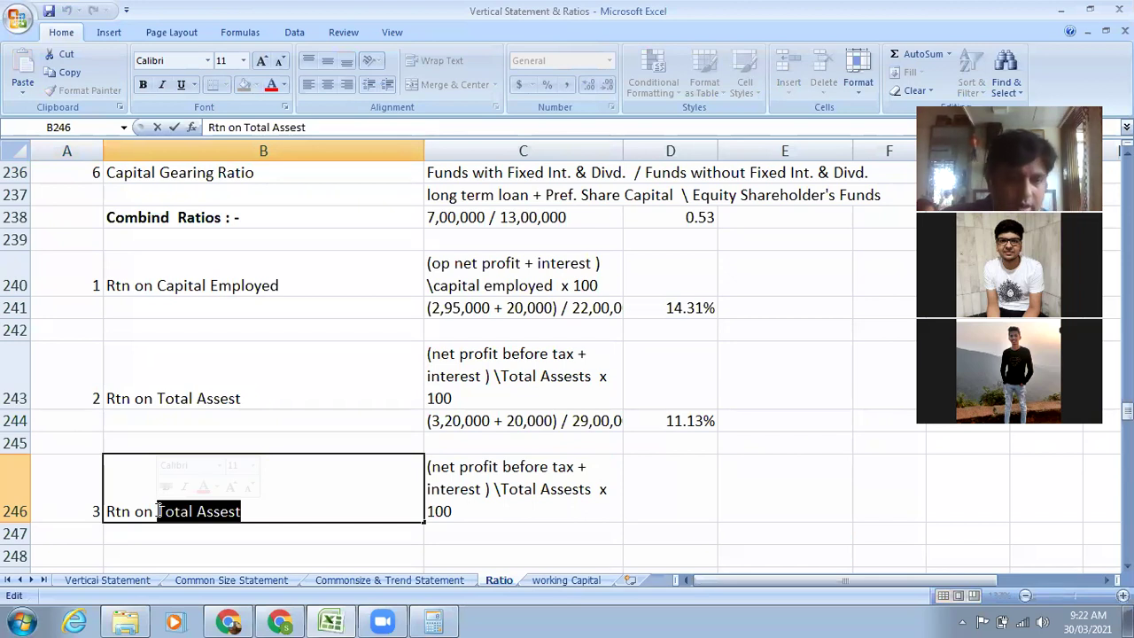
text(Prop)
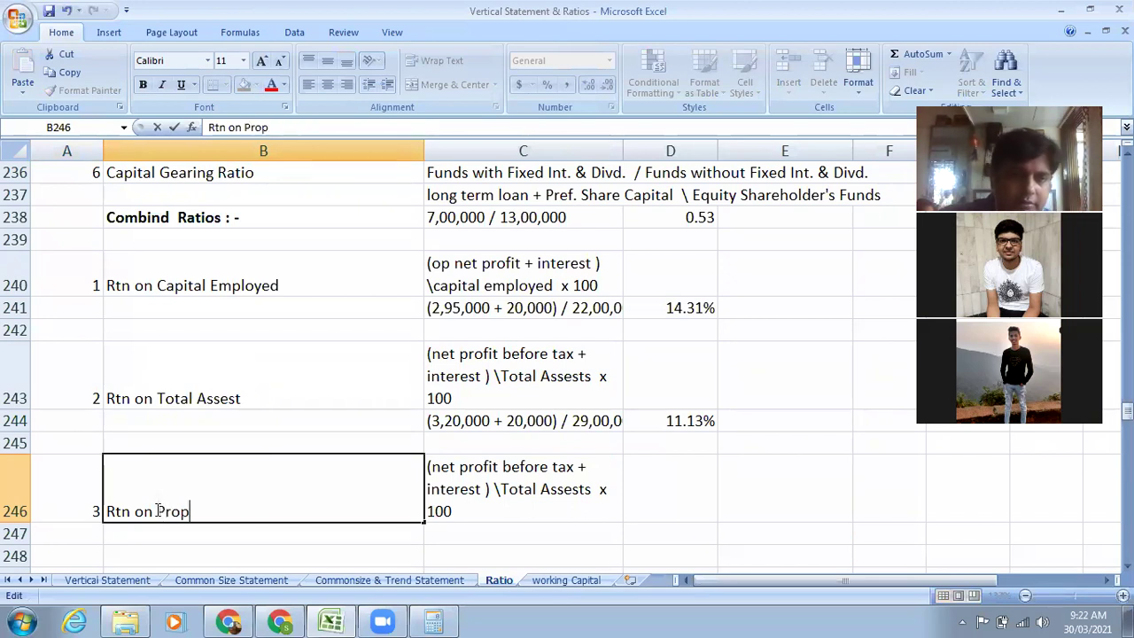
text(. fun)
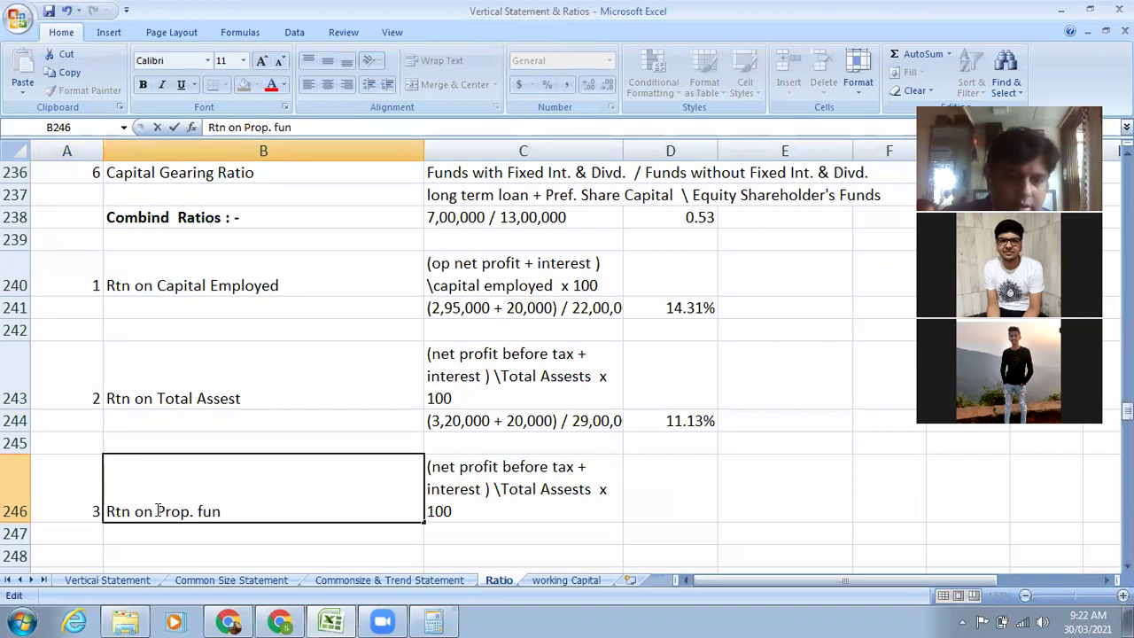
text(d)
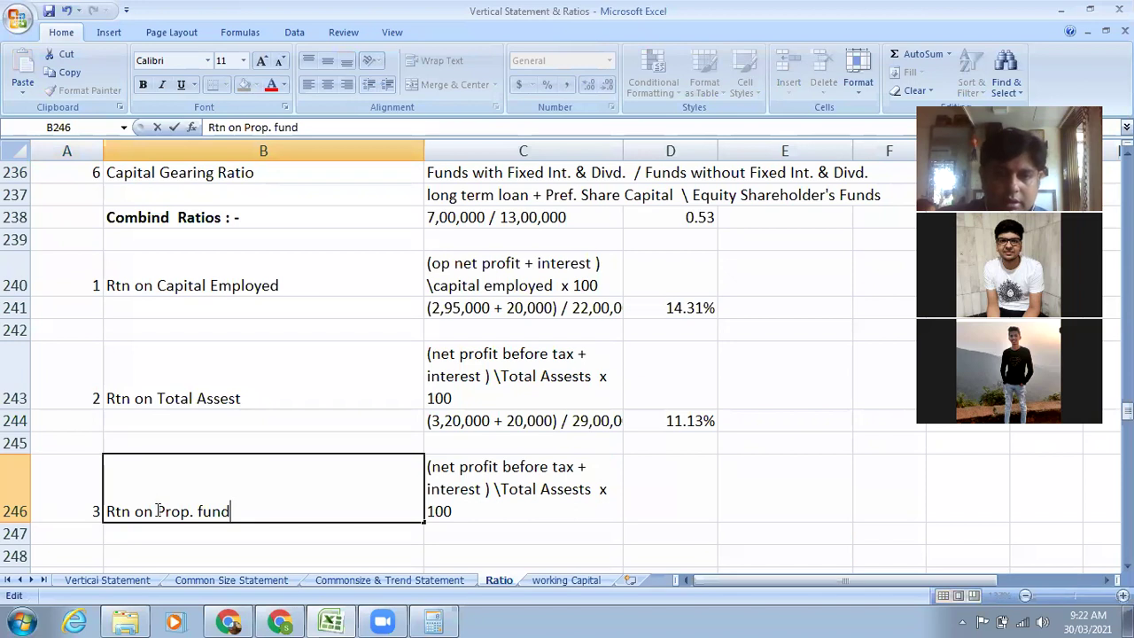
Replace "before" with "after" in the C246 formula text so it reads "net profit after tax + interest".
click(556, 467)
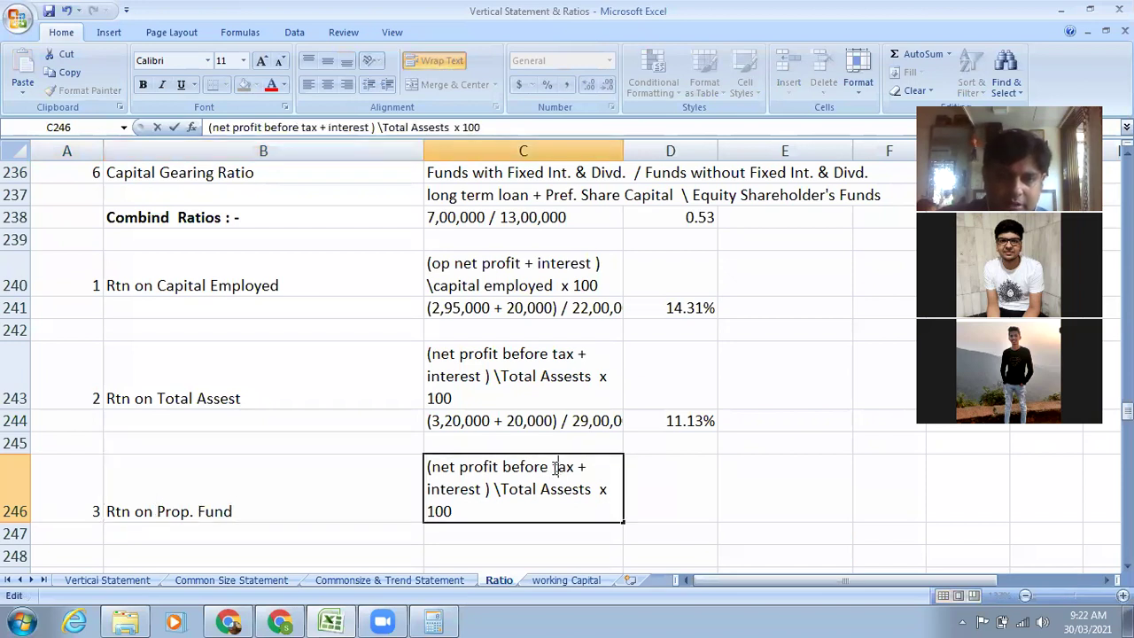
drag(554, 467, 505, 467)
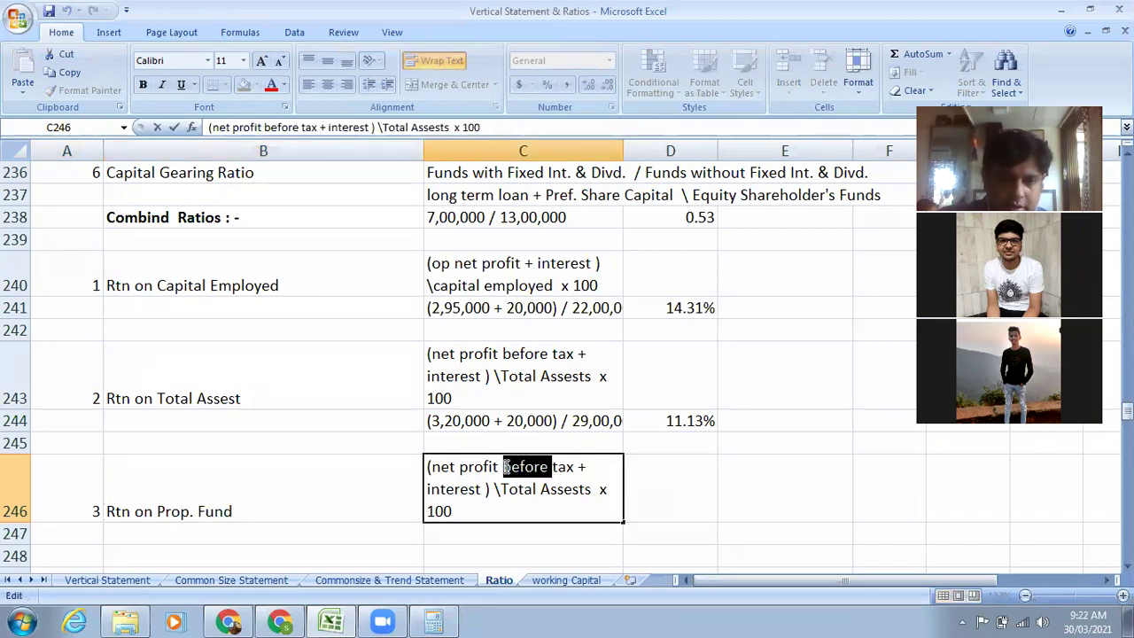
text(after)
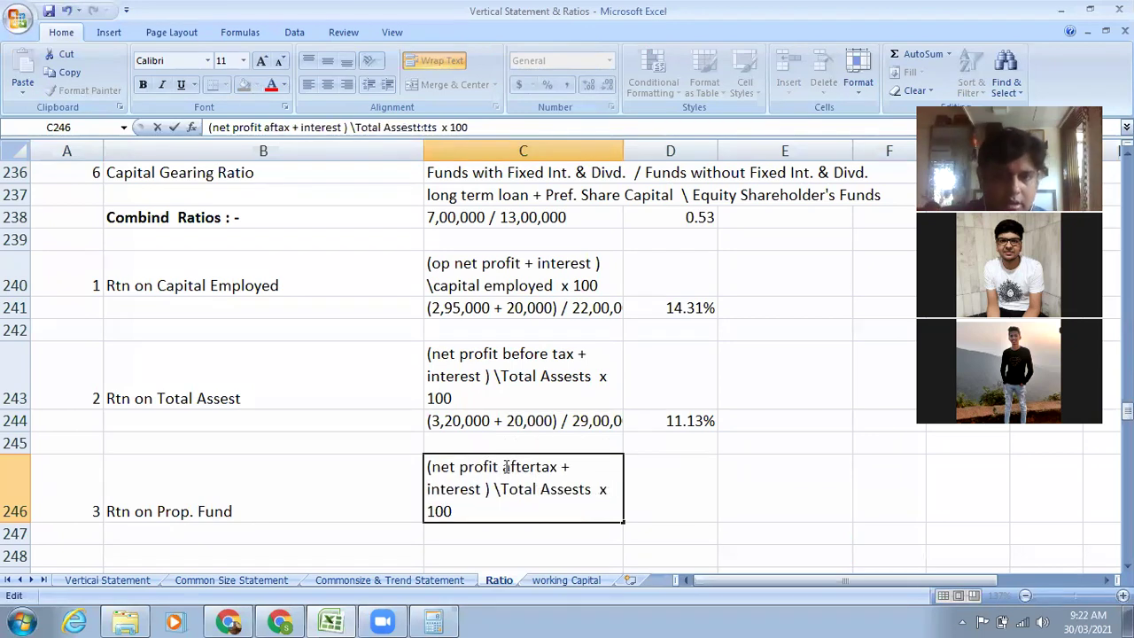
click(519, 533)
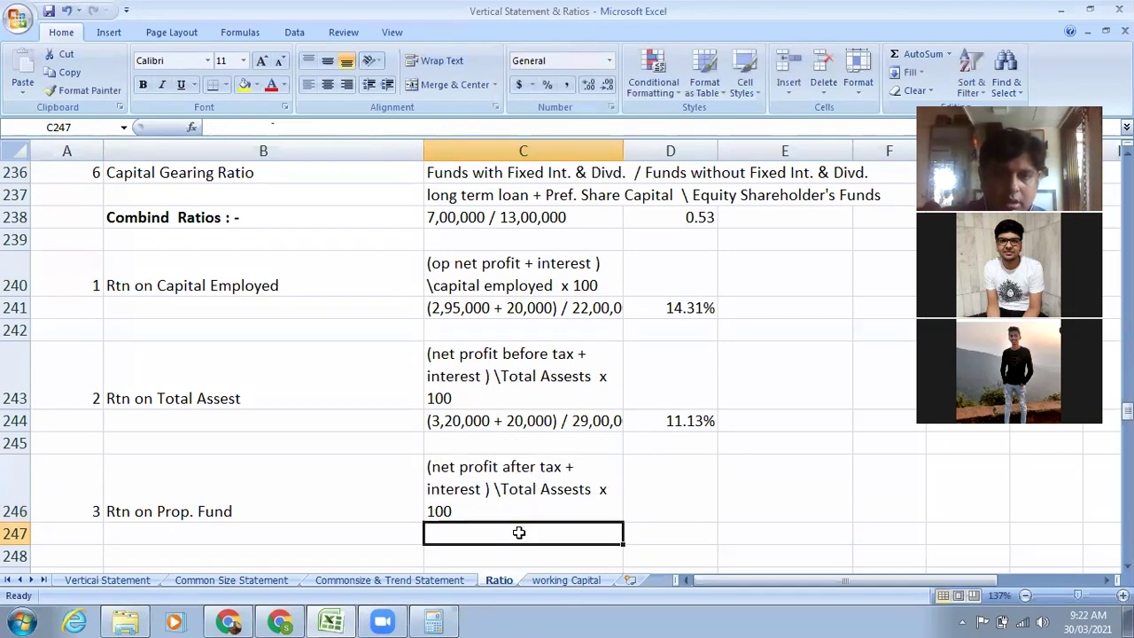
Replace the divisor "Total Assests" in the C246 formula text with "Prop. Fund".
click(592, 489)
double_click(592, 489)
drag(591, 489, 504, 489)
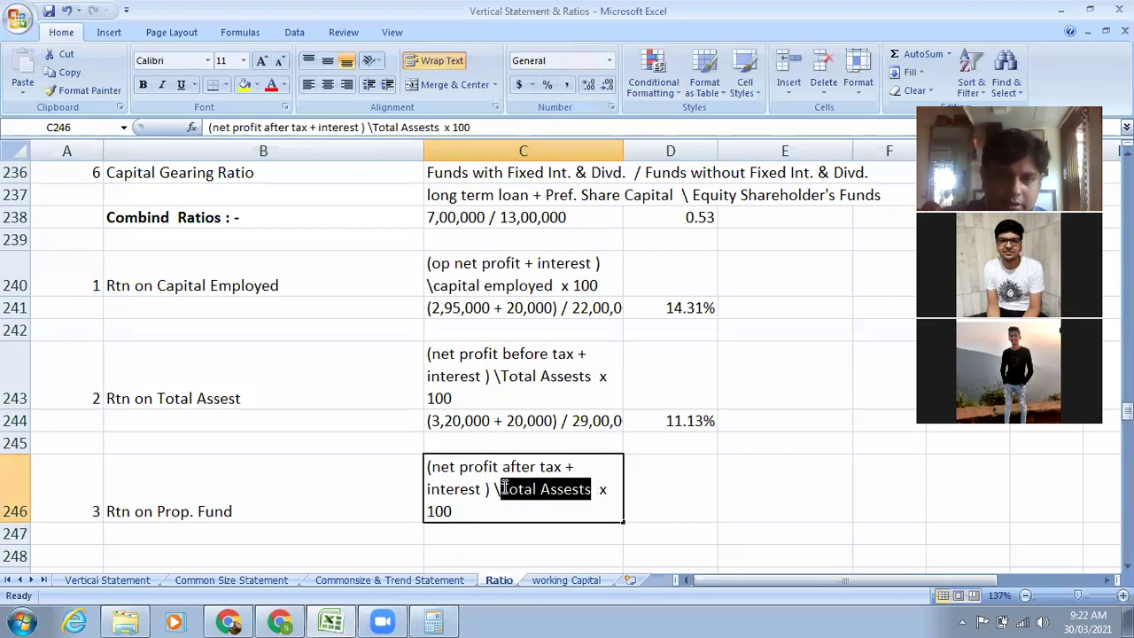
text(Prop)
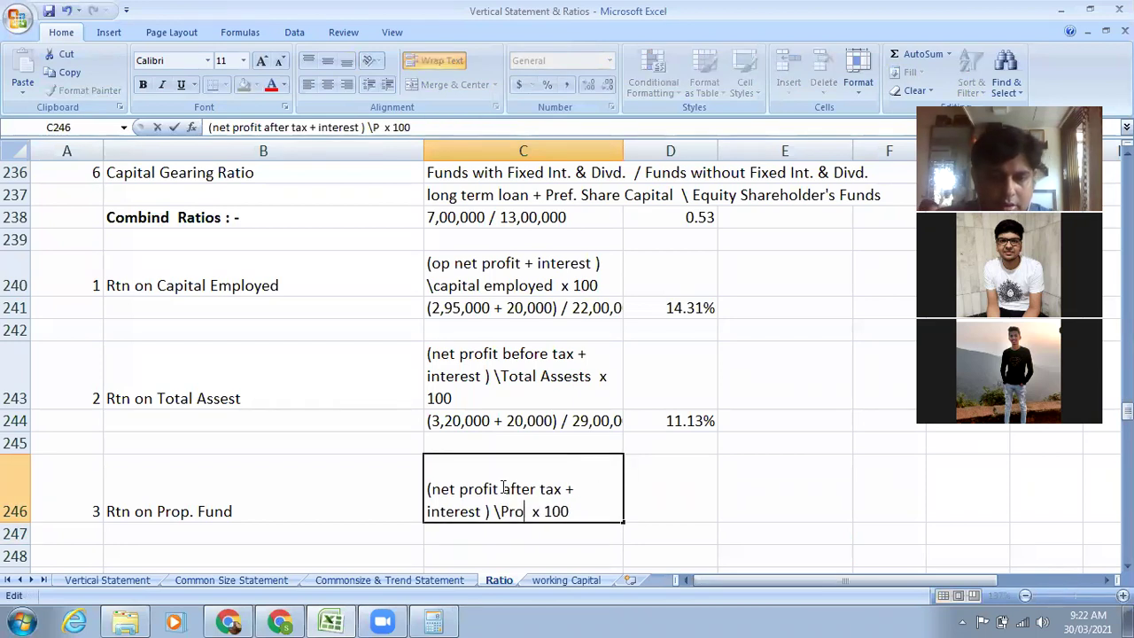
text(. Fund)
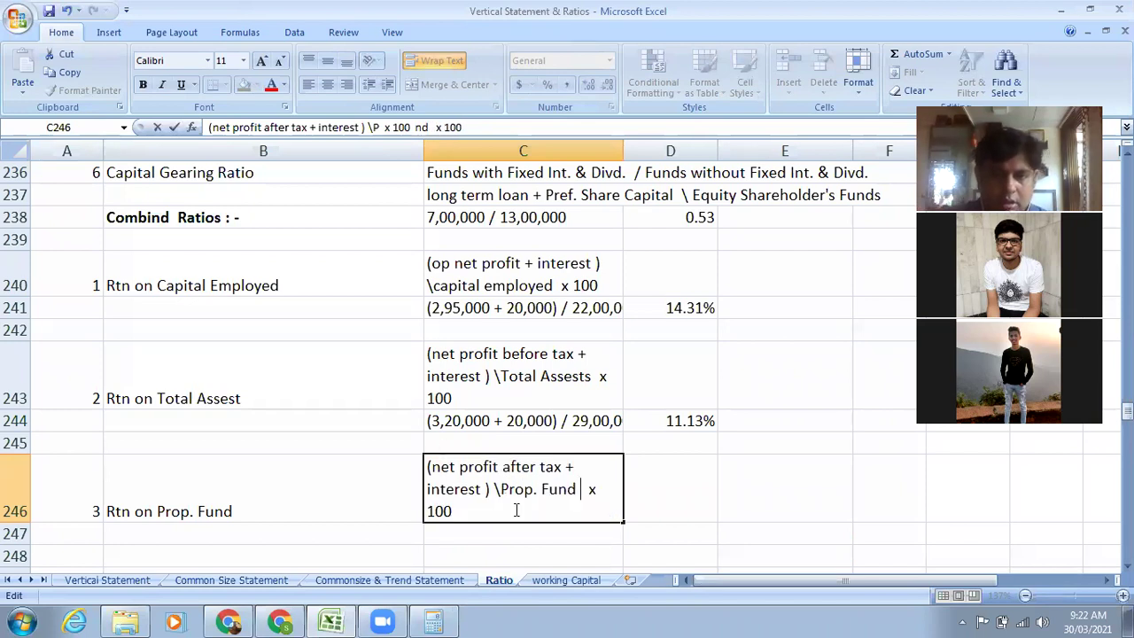
click(548, 545)
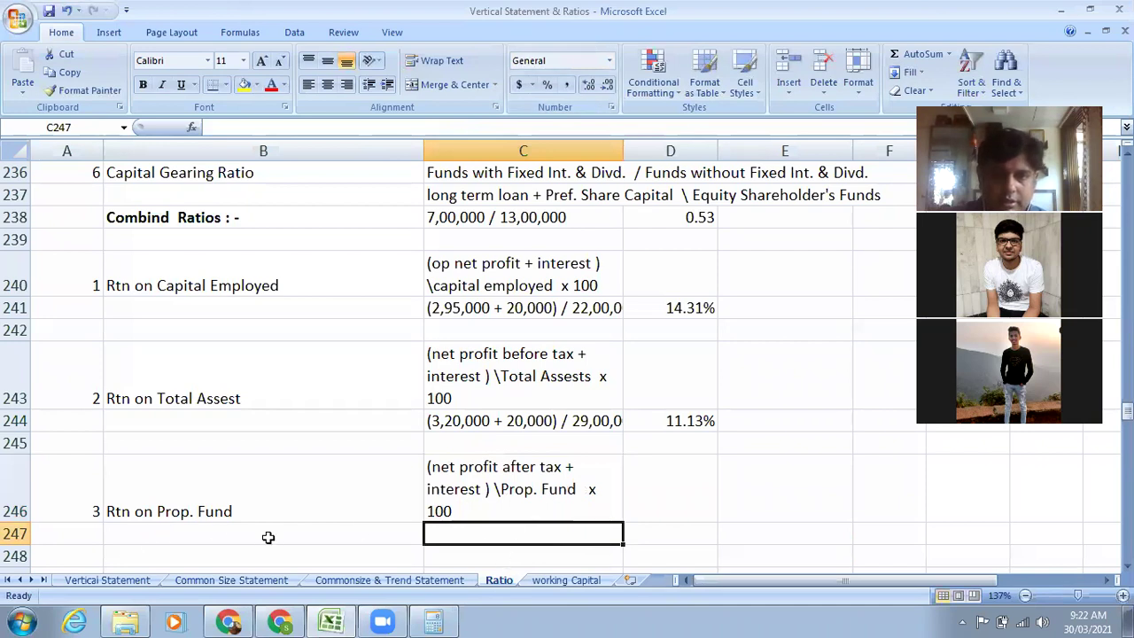
Widen column C slightly and insert a space after the backslash in the C246 formula text.
drag(627, 154, 659, 160)
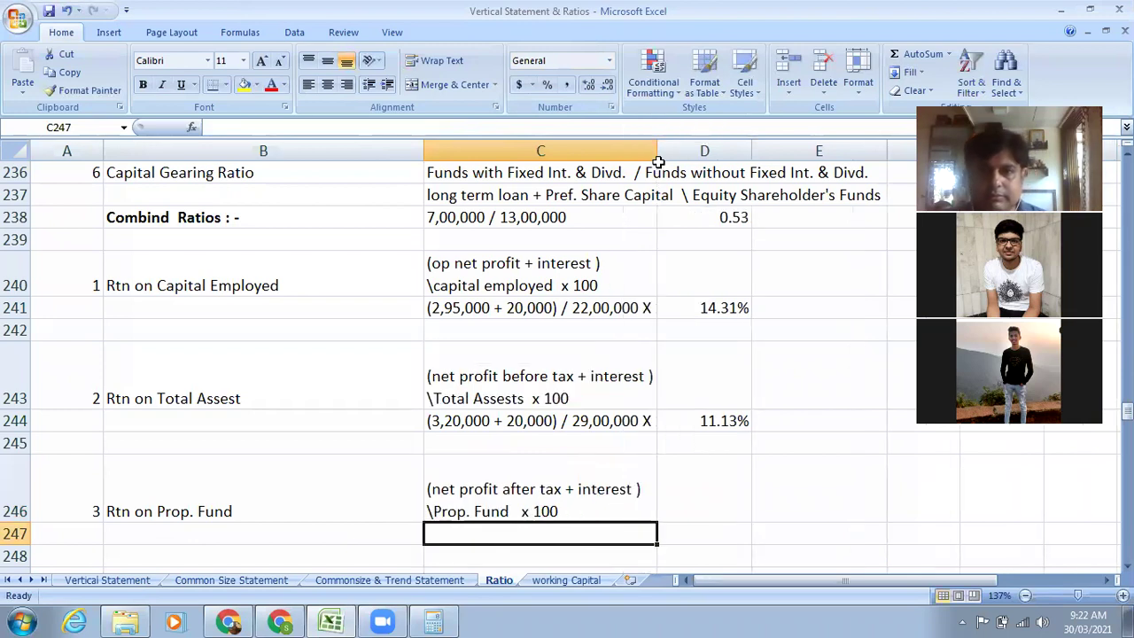
scroll(676, 261, up, 4)
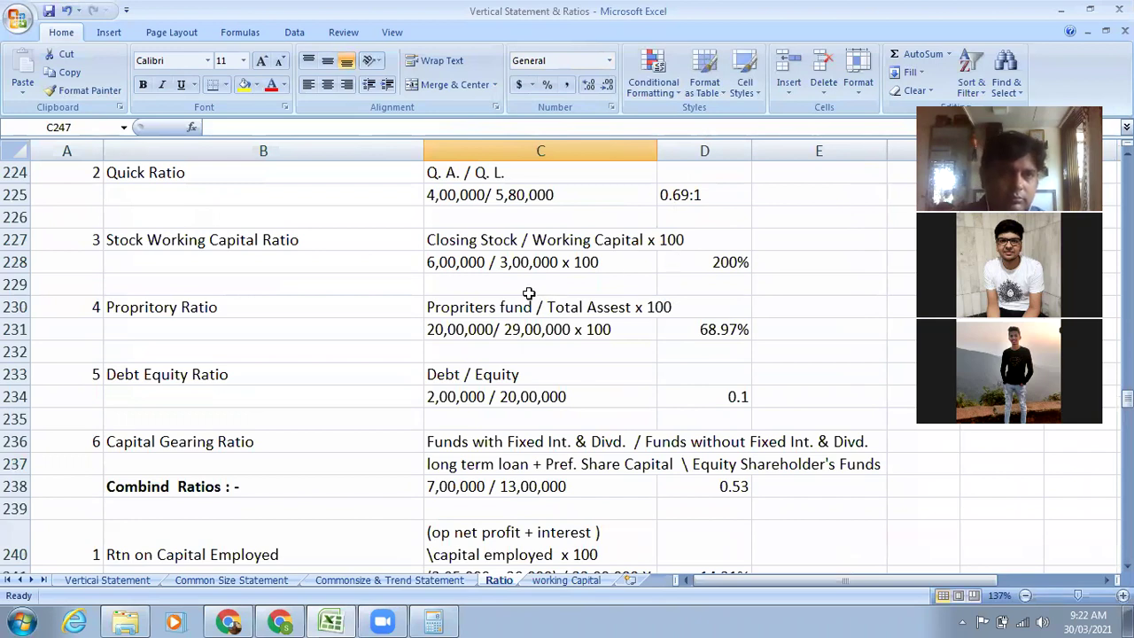
scroll(526, 293, down, 5)
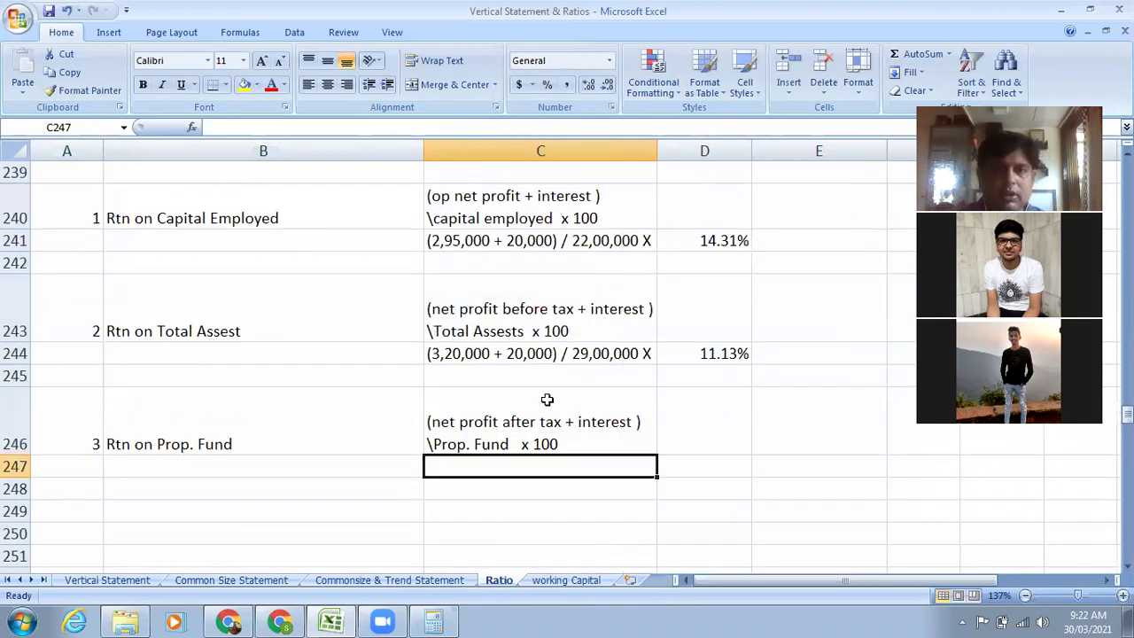
double_click(434, 443)
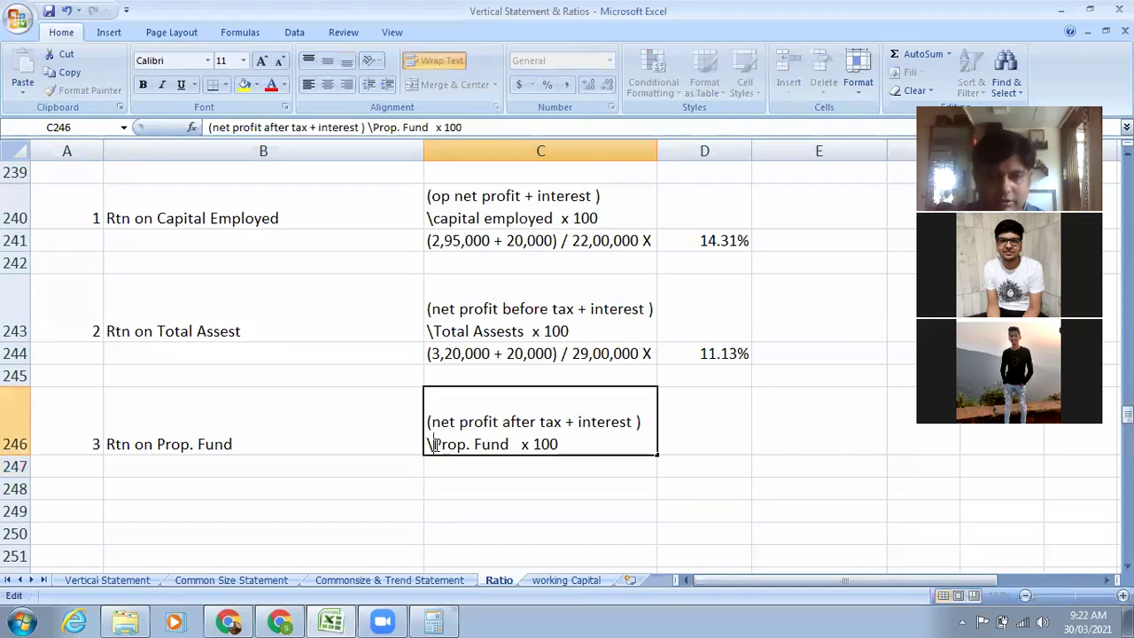
Append "(Share holder's Fund)" to the third ratio's label in B246.
click(256, 446)
double_click(252, 436)
text((Sha)
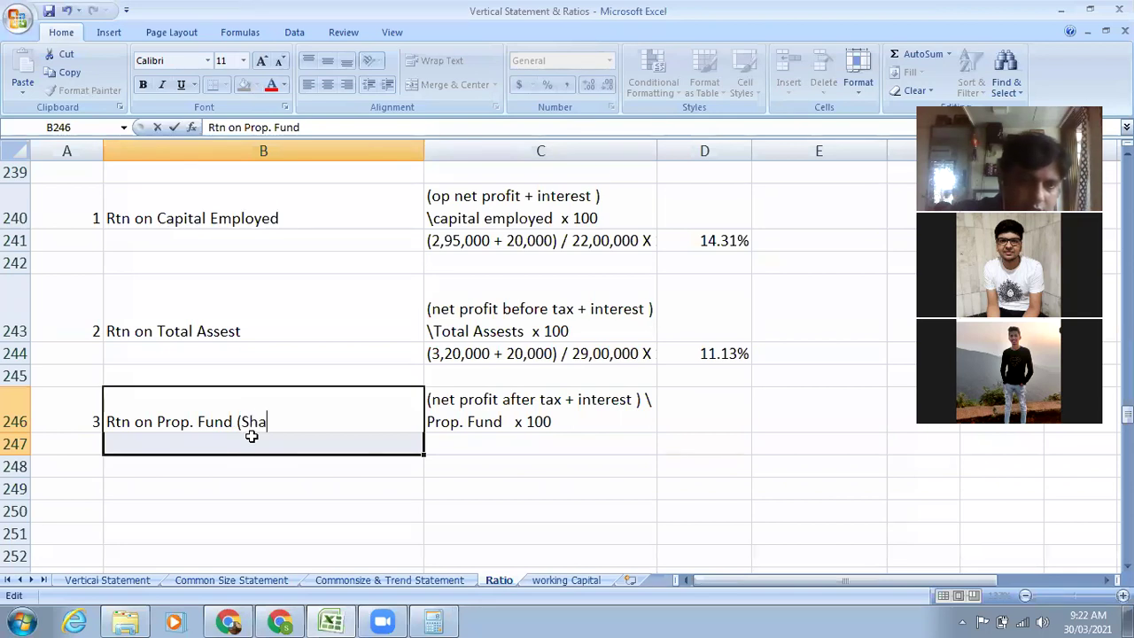
text(re holde)
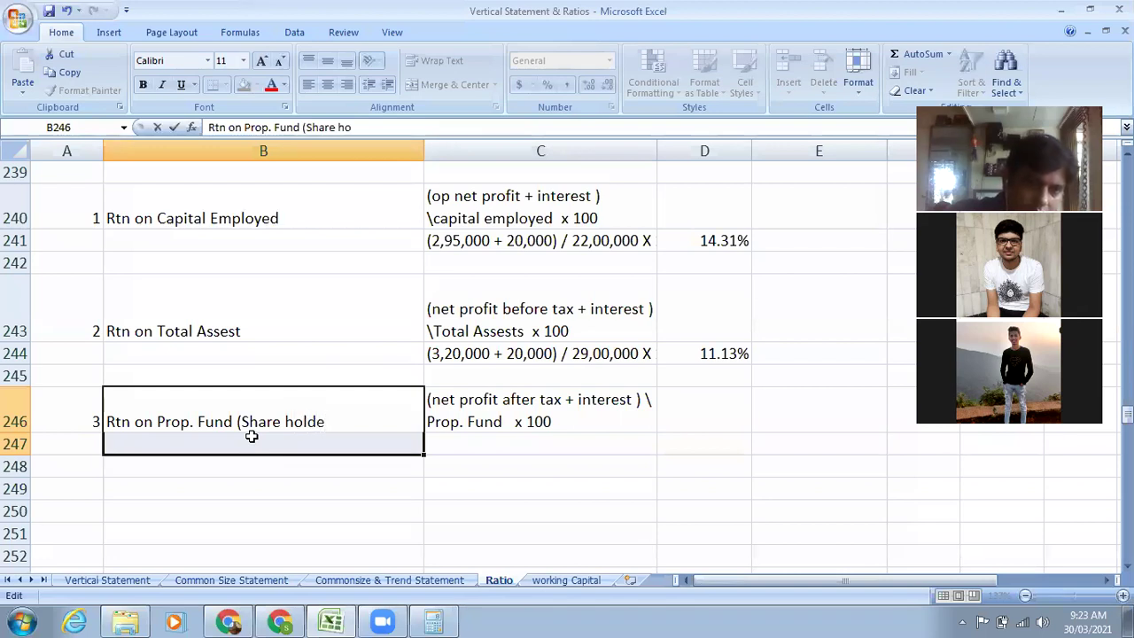
text(r's F)
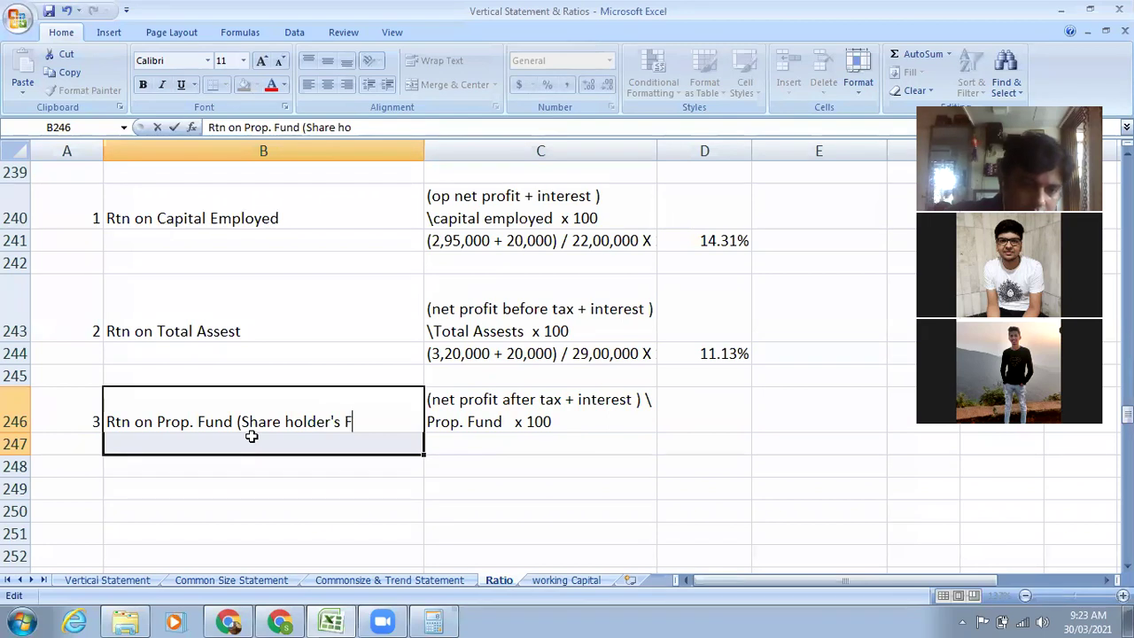
text(und)
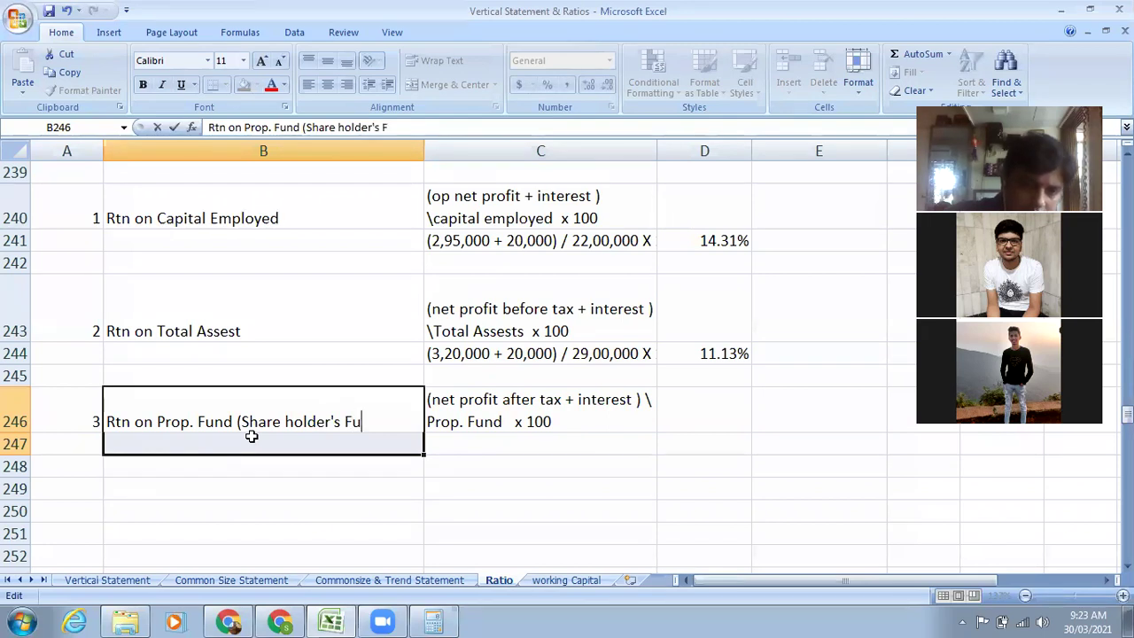
text())
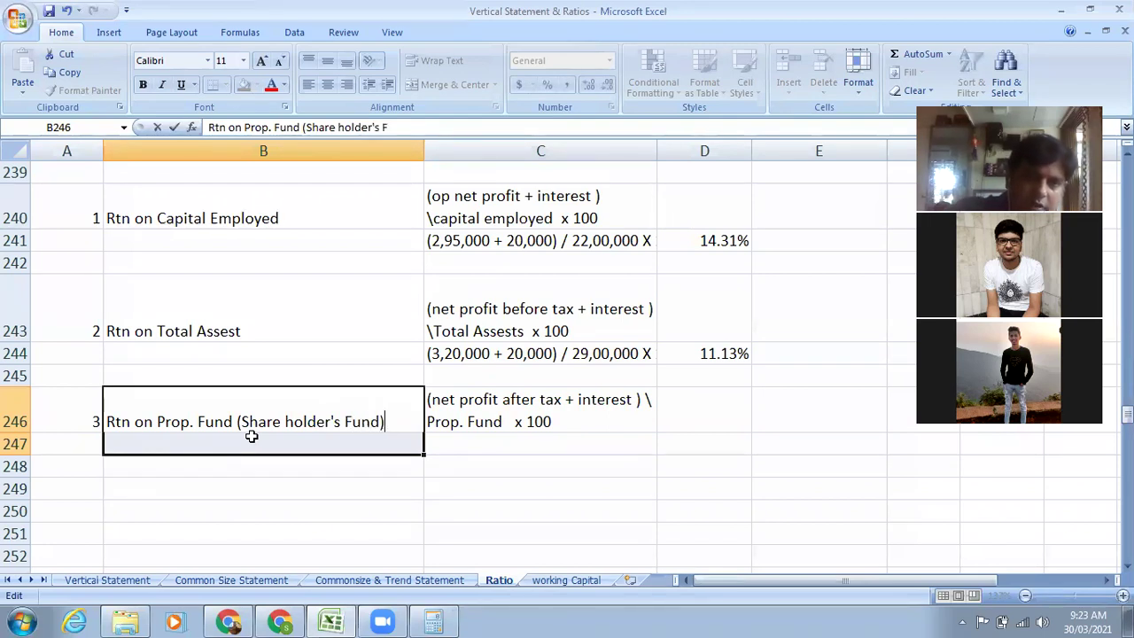
click(361, 530)
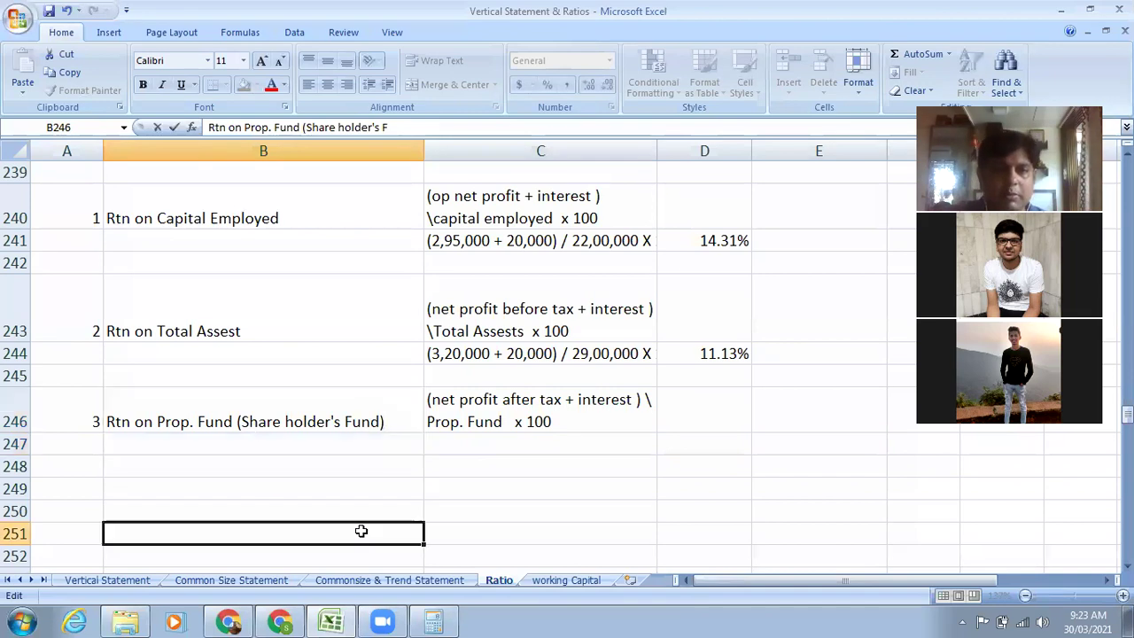
Copy the return on total assets calculation text from C244 into C247.
click(516, 446)
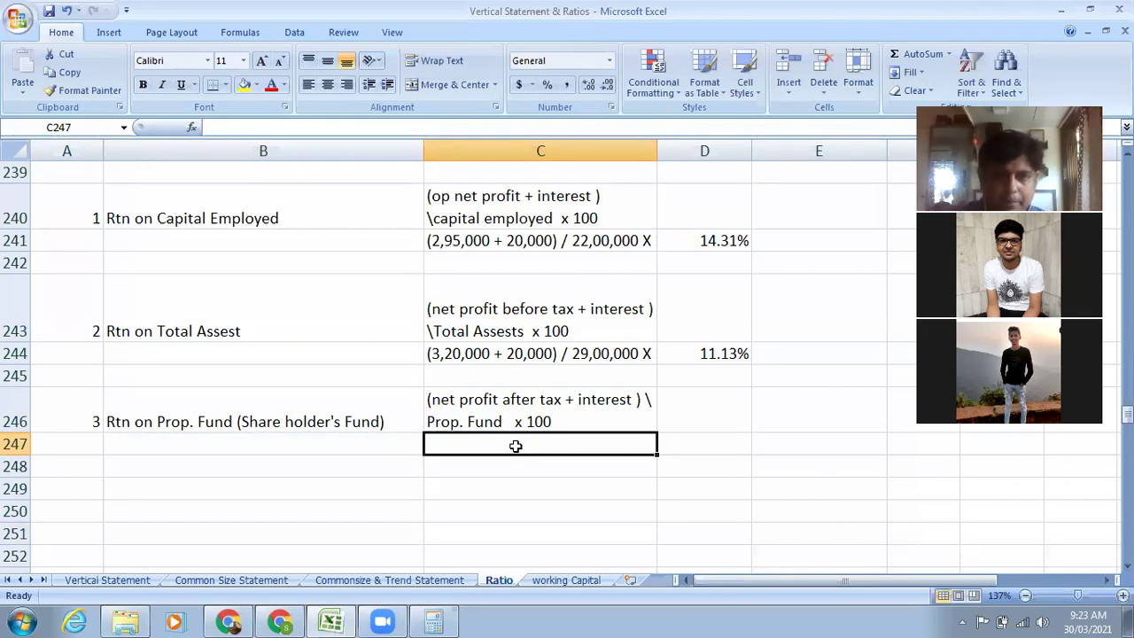
click(502, 358)
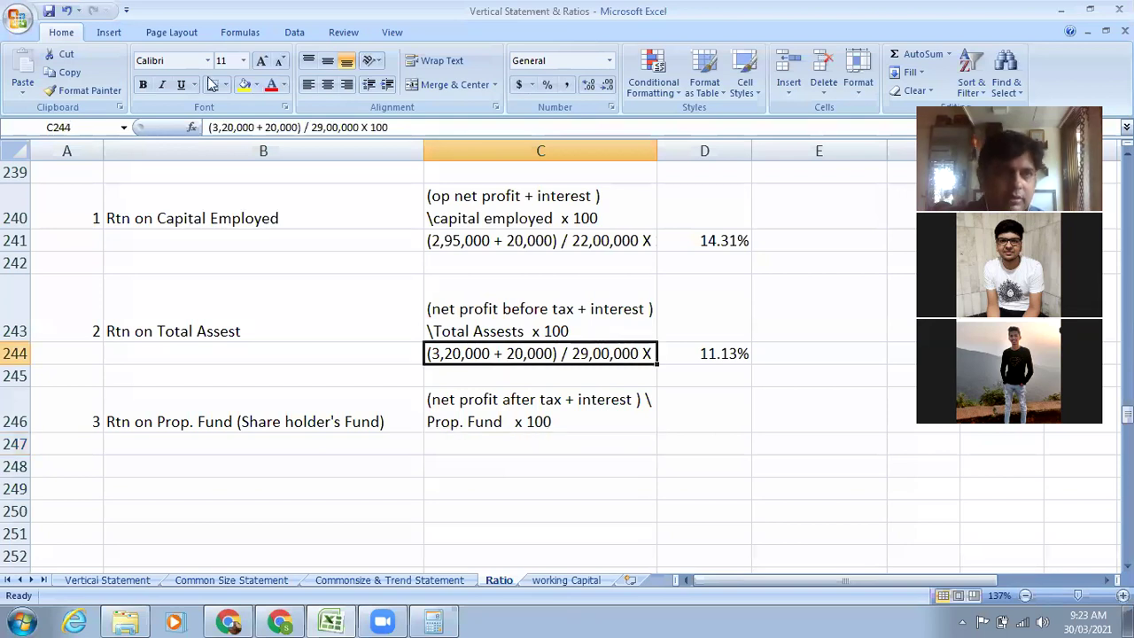
click(63, 71)
click(488, 451)
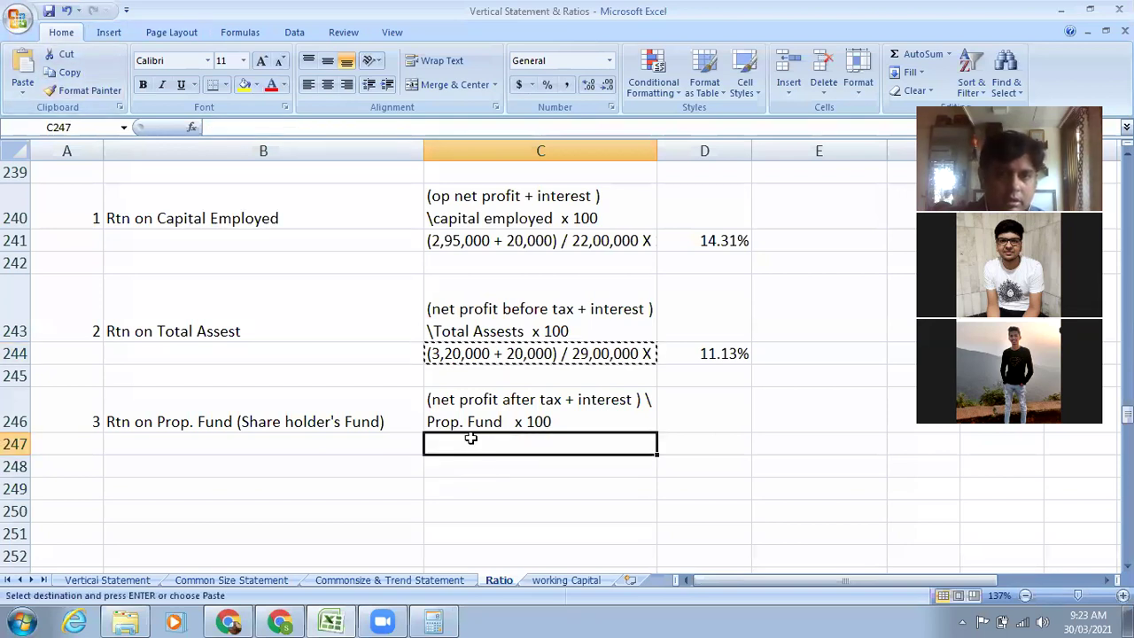
click(22, 66)
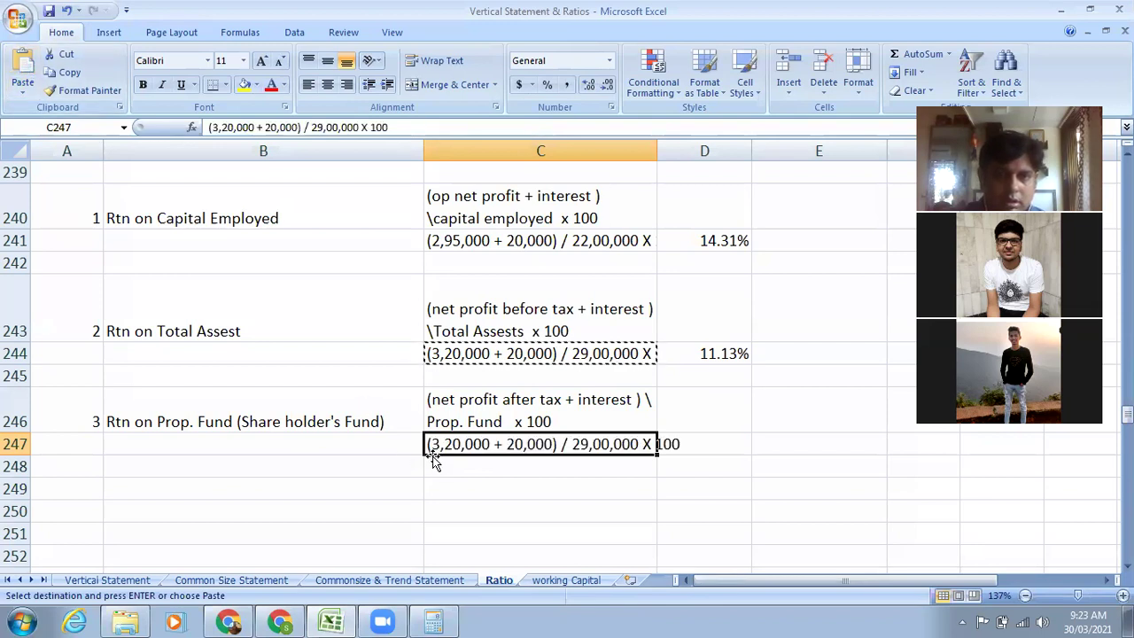
Change the profit figure in the C247 calculation text to 1,44,000.
double_click(457, 445)
drag(460, 446, 431, 444)
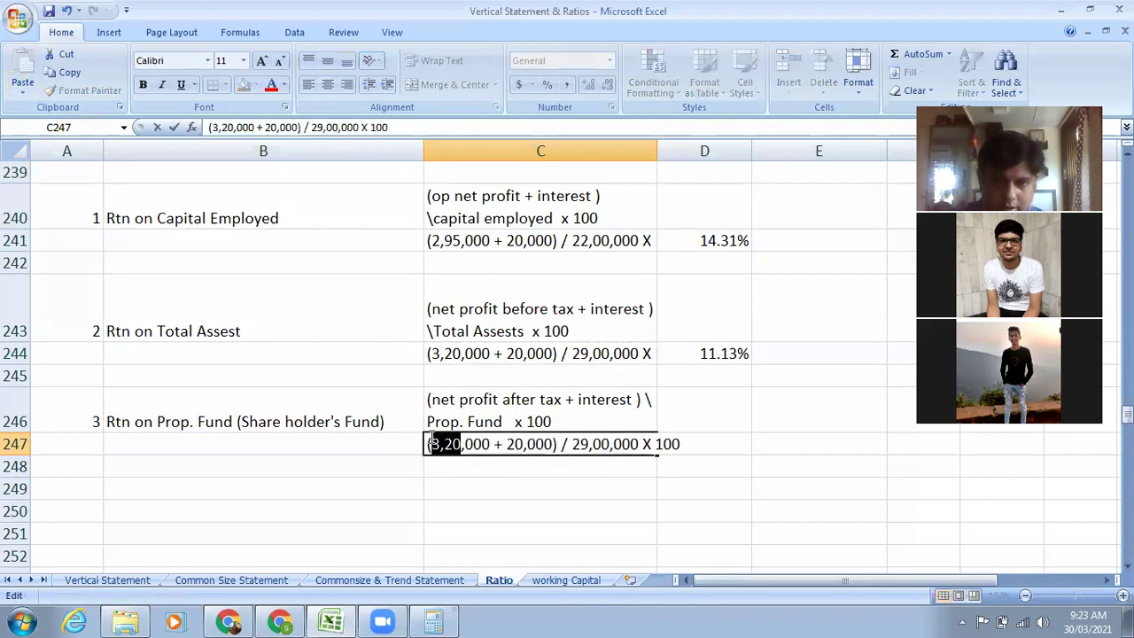
text(1,44)
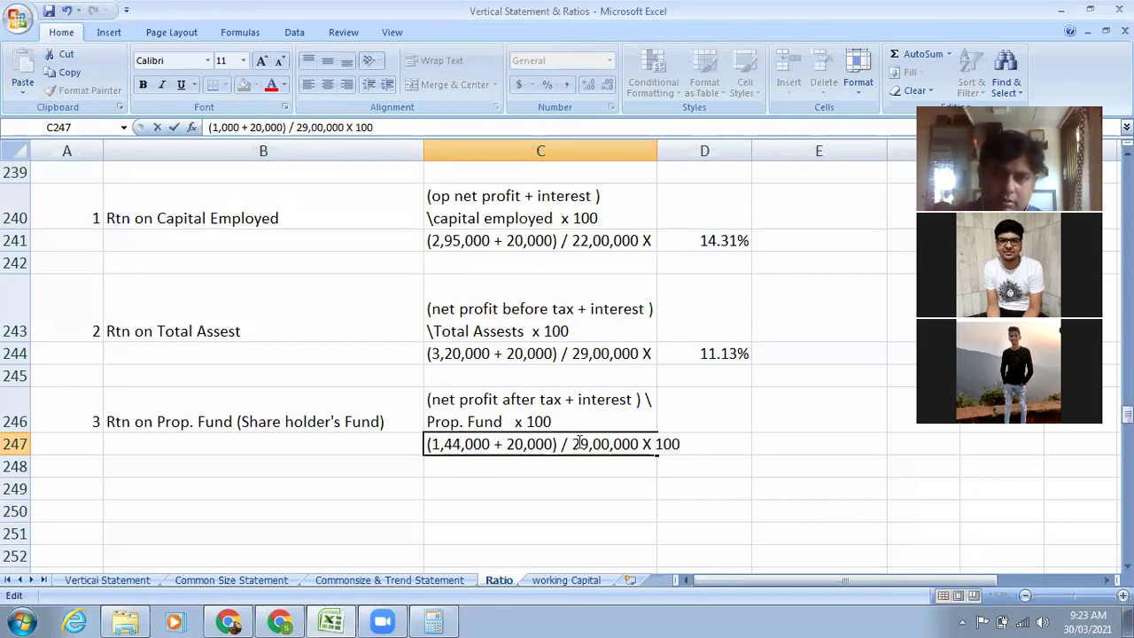
Change the divisor in the C247 calculation text to the proprietors' fund of 20,00,000, checking the figure in the ratios above.
drag(574, 443, 596, 446)
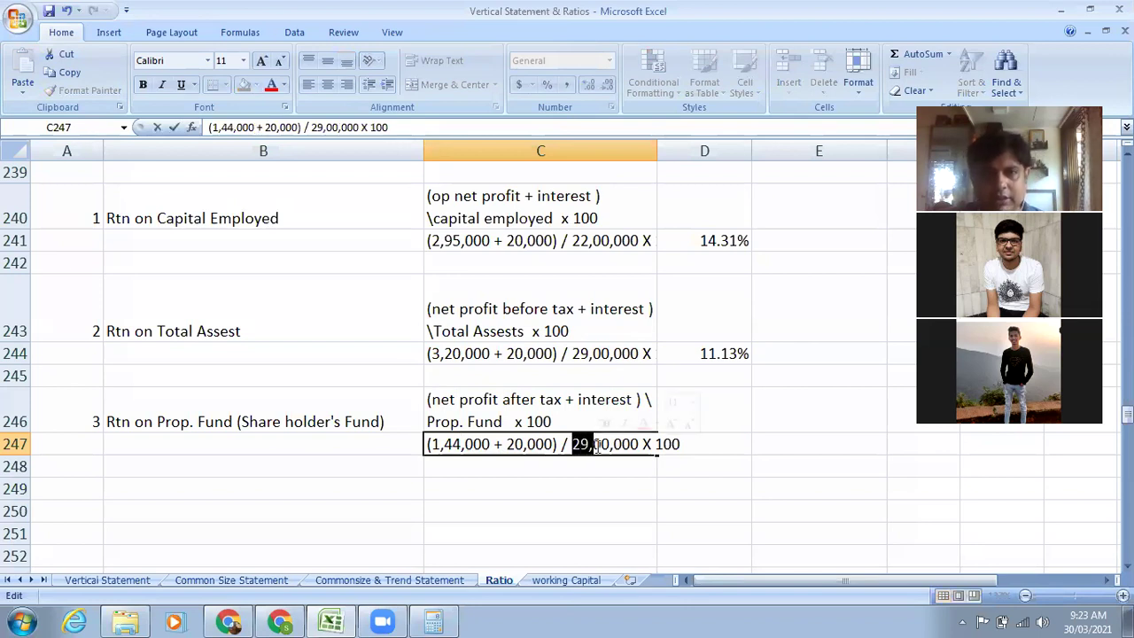
scroll(596, 446, up, 2)
scroll(596, 446, up, 4)
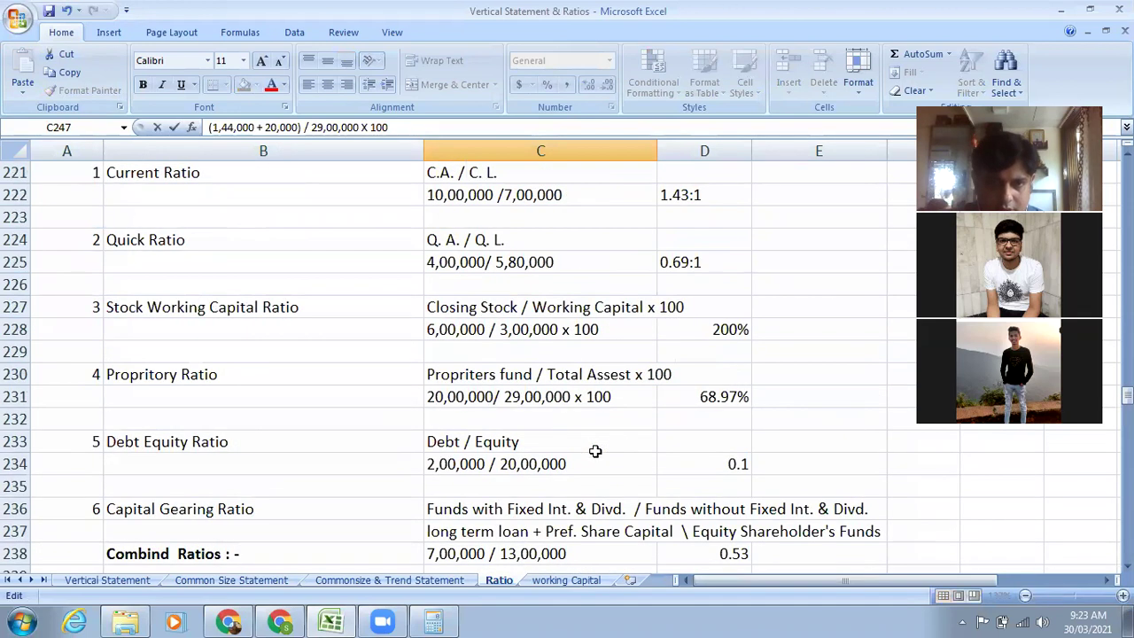
scroll(522, 467, down, 6)
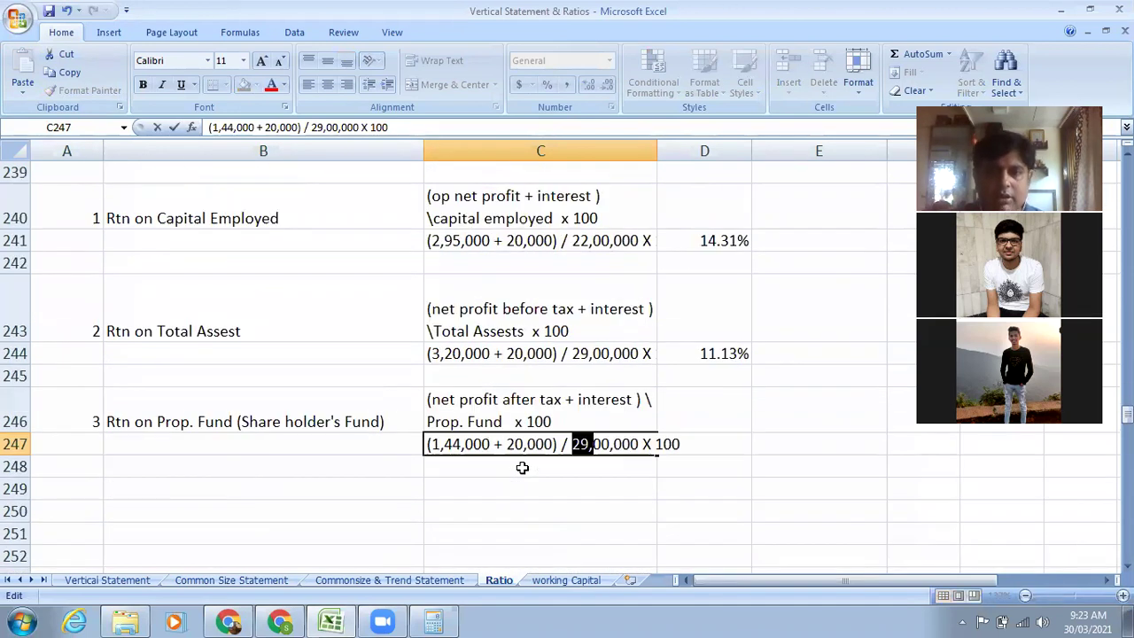
text(20)
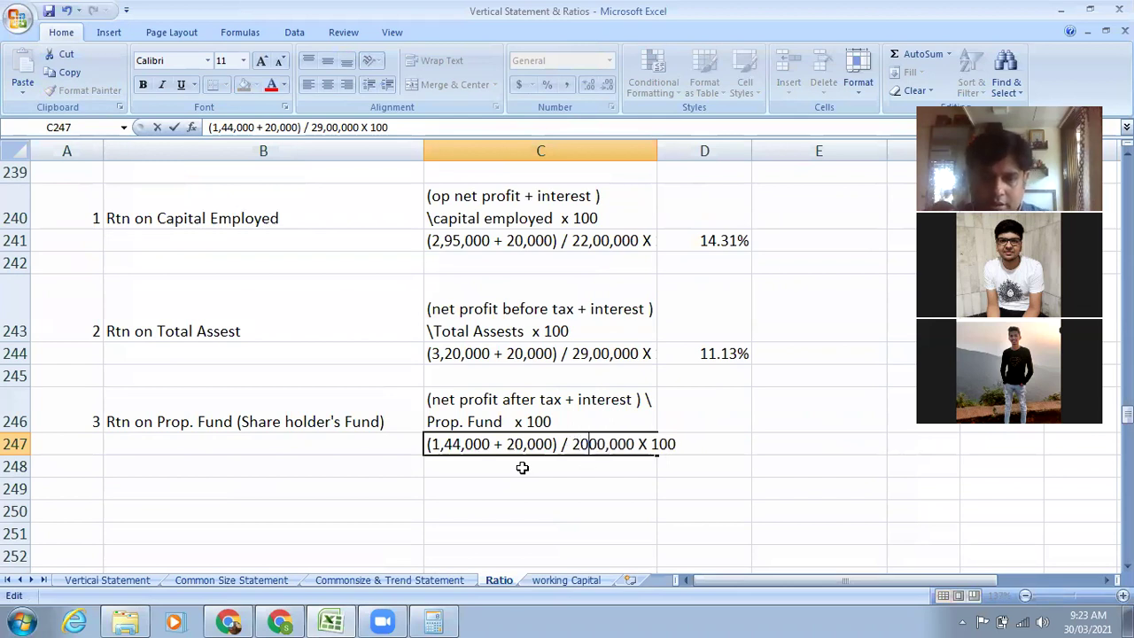
text(,)
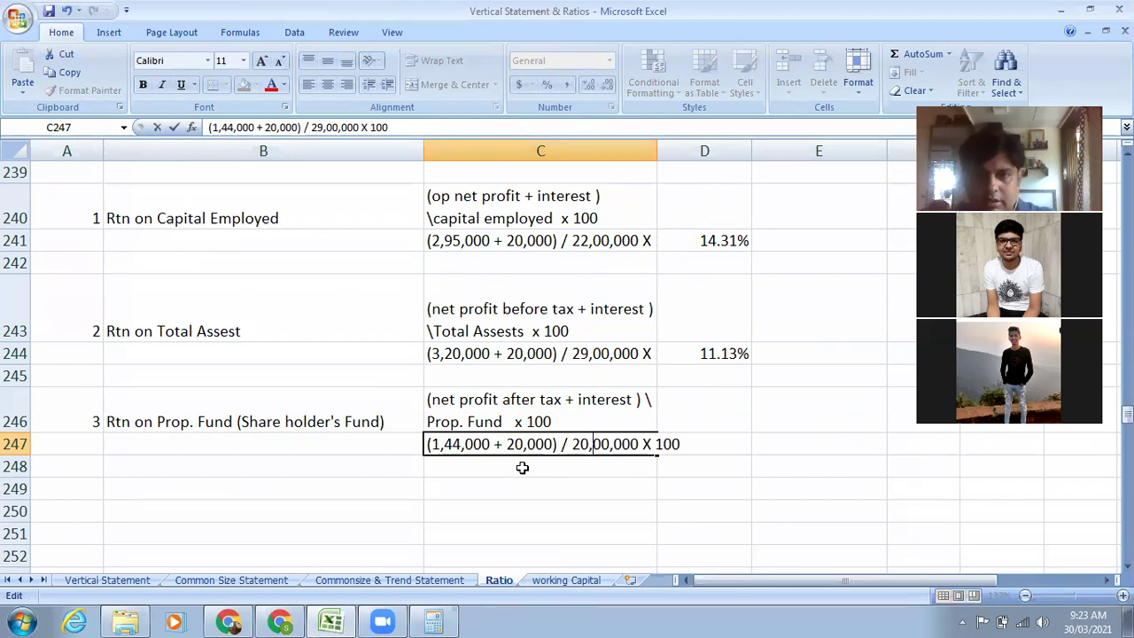
Enter 10.93% in D247 as the result of the return on proprietors' fund ratio.
click(596, 486)
click(726, 440)
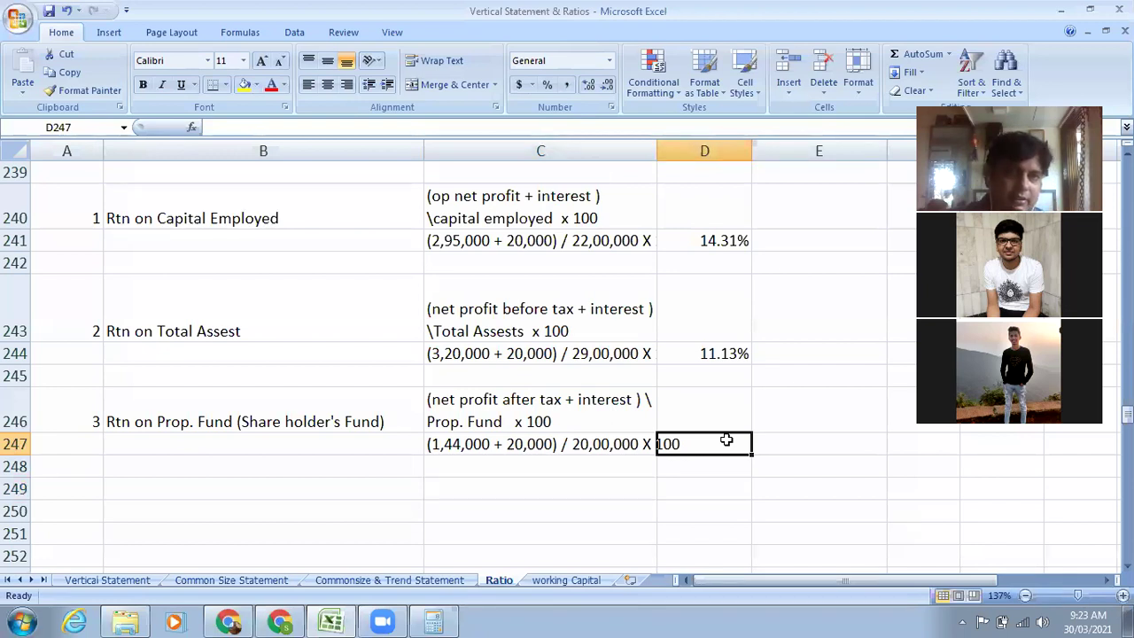
text(10.)
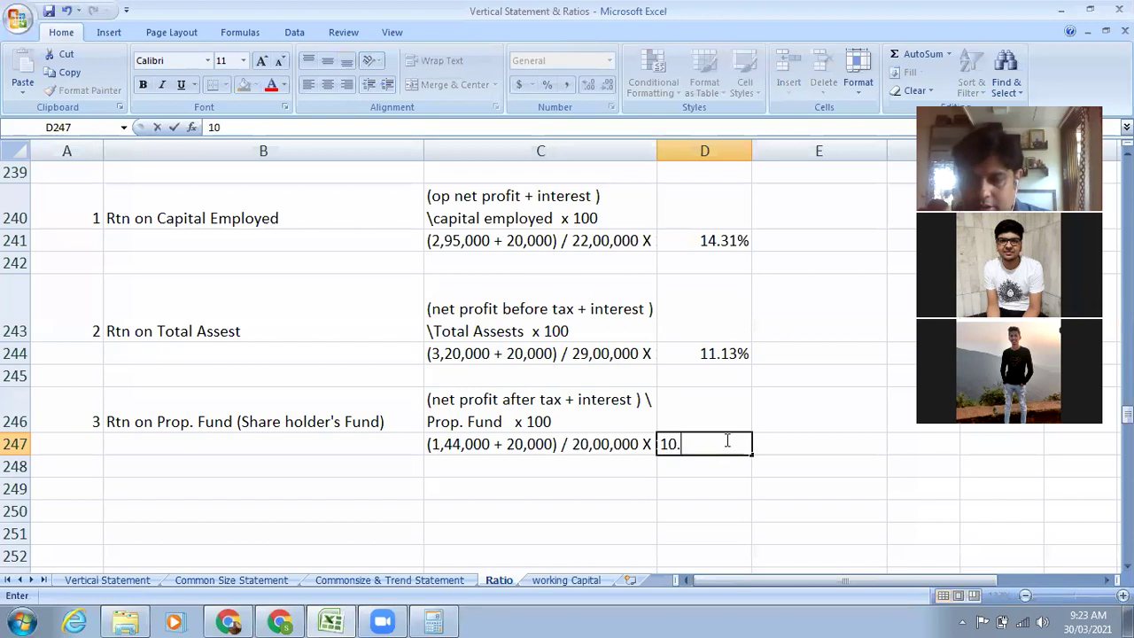
text(90%)
key(BackSpace)
key(BackSpace)
text(3%)
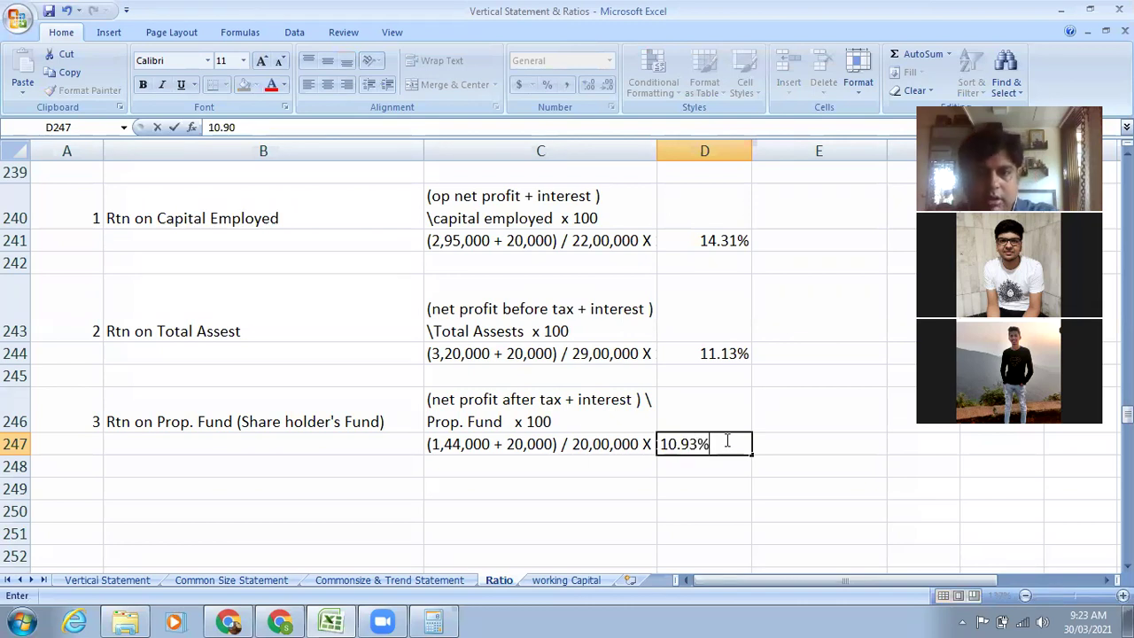
click(651, 503)
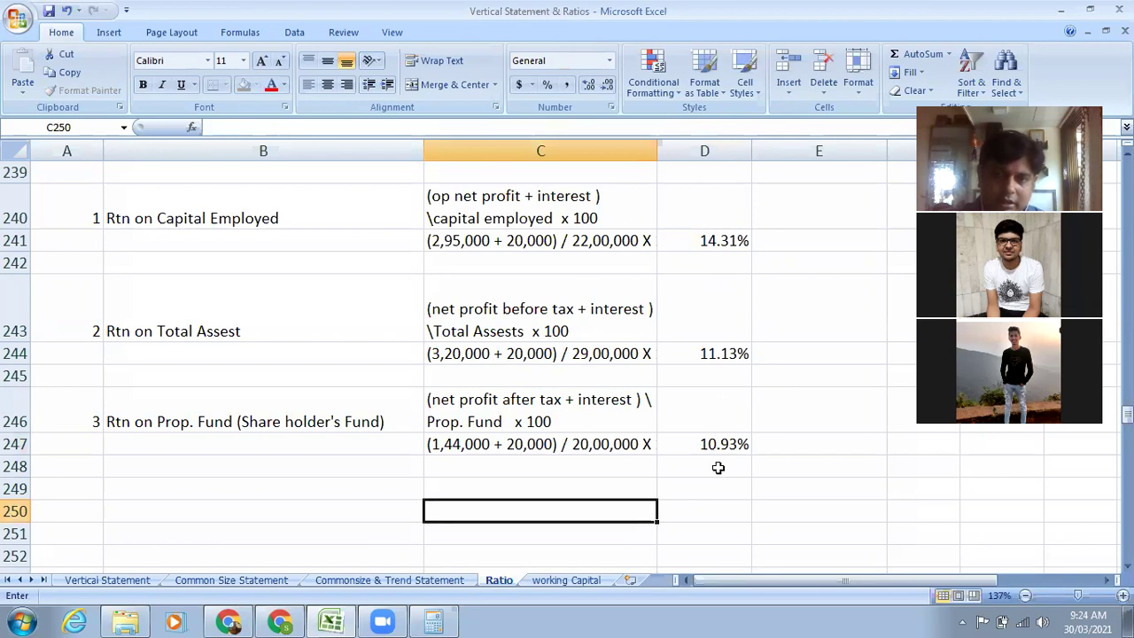
Copy the third ratio's number, label and formula from A246:C246 to row 249 and renumber the copy as 4.
drag(83, 425, 551, 412)
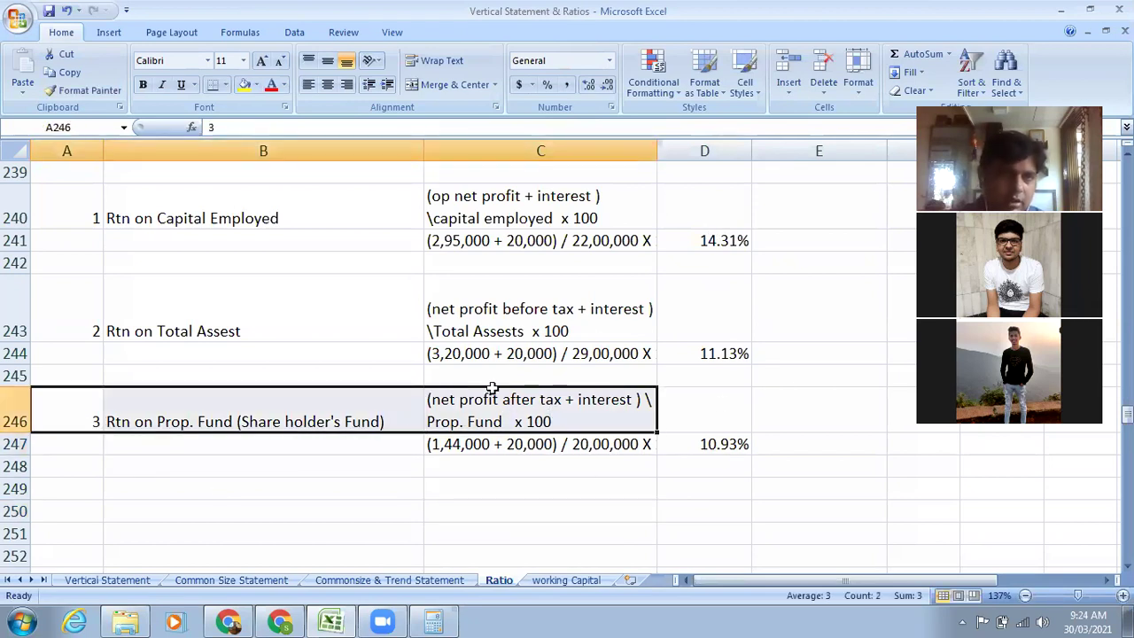
click(51, 73)
click(75, 488)
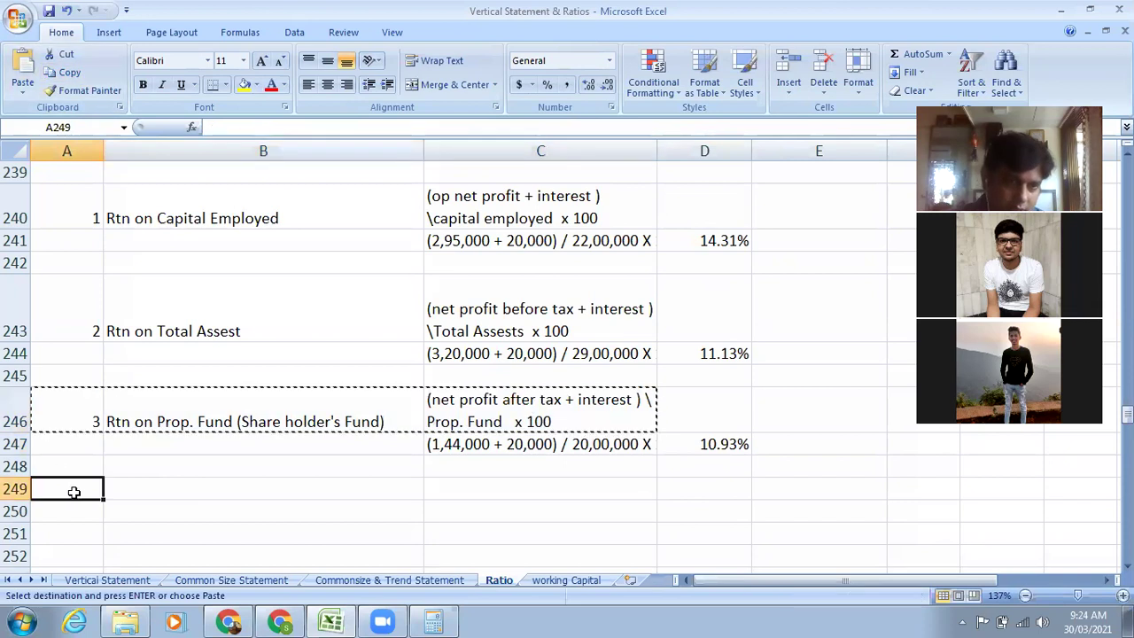
click(22, 75)
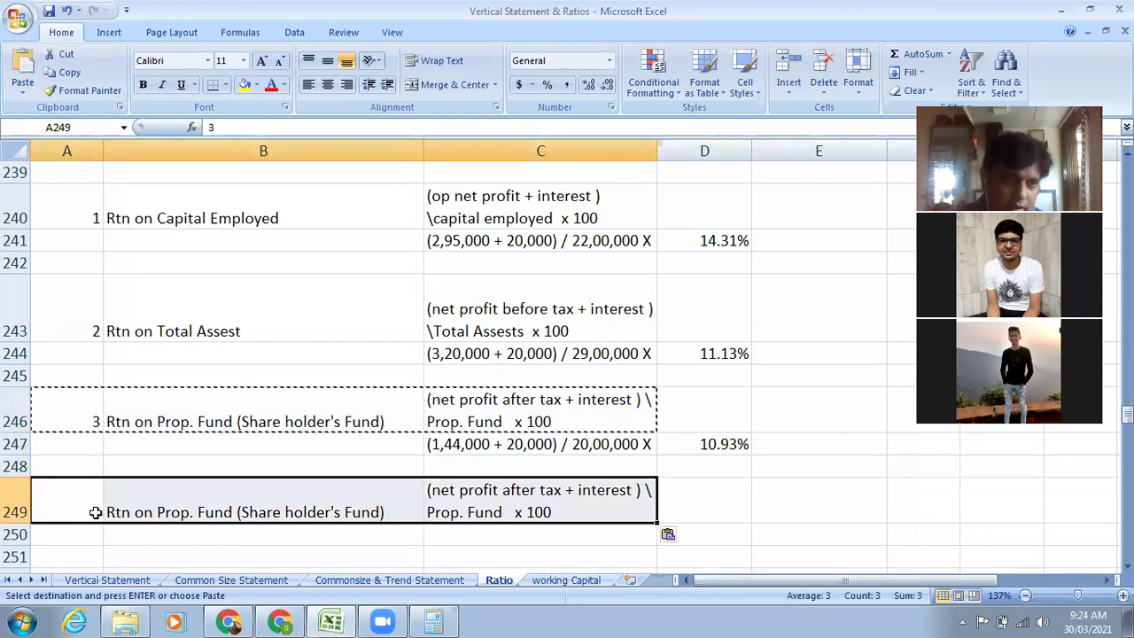
click(95, 513)
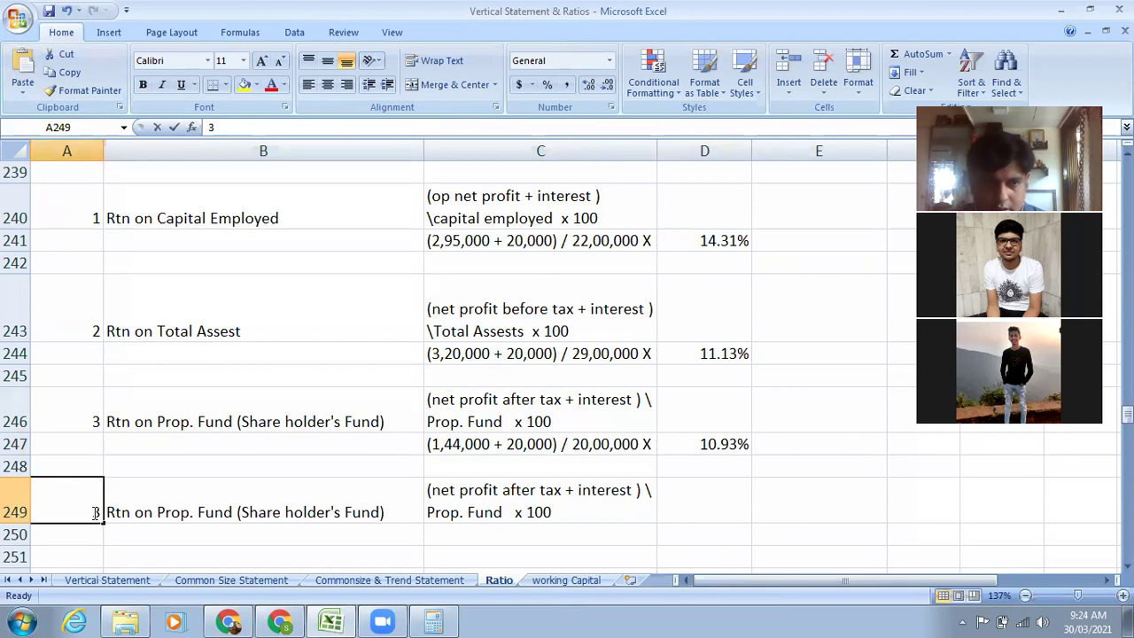
double_click(96, 512)
text(4)
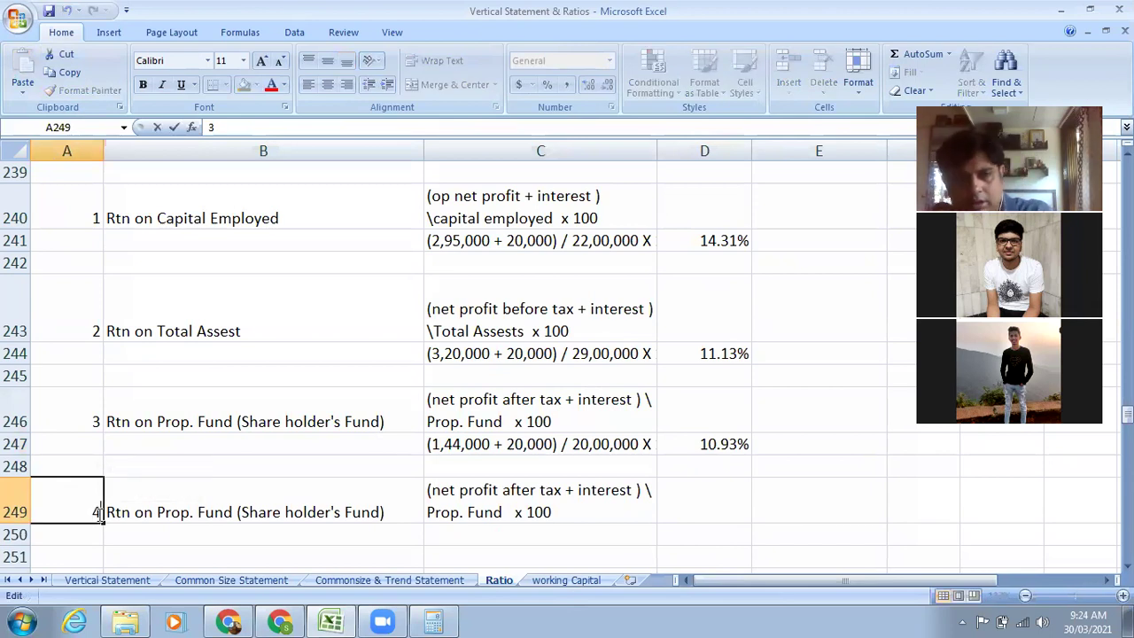
Change the fourth ratio's label in B249 to "Rtn on Equity (Eq. Share holder's Fund)".
click(184, 516)
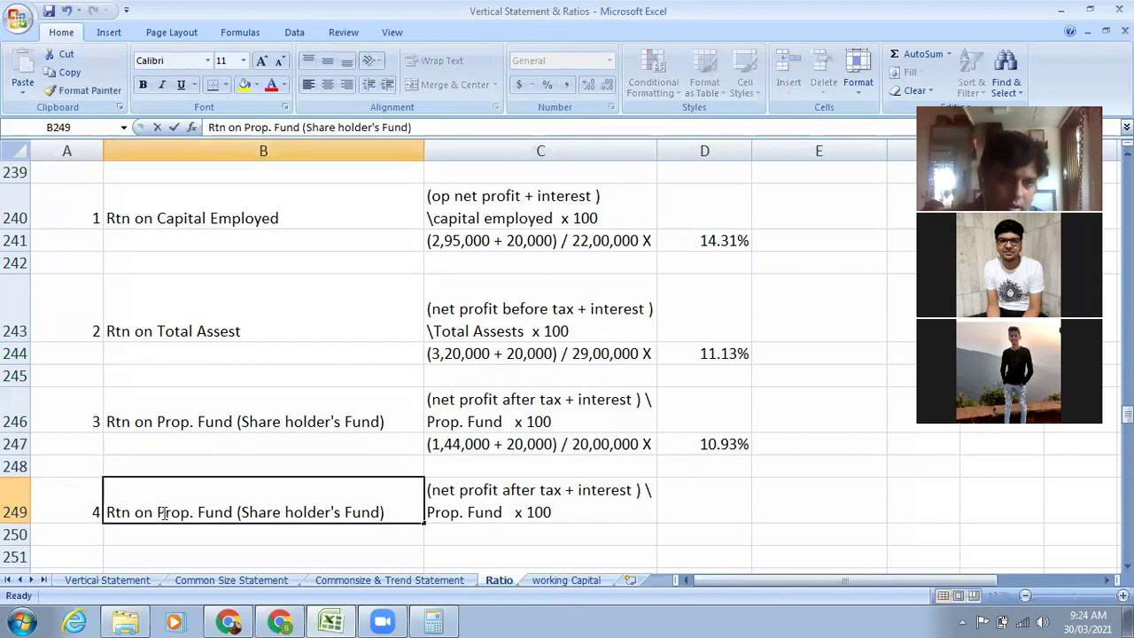
drag(160, 511, 235, 505)
text(E)
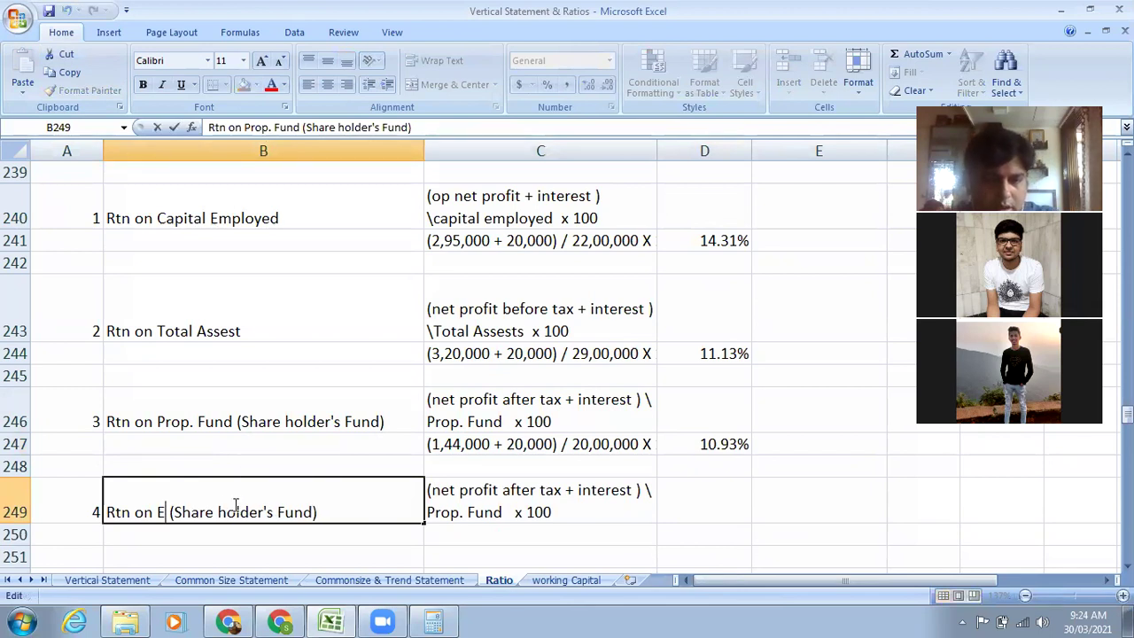
text(quity)
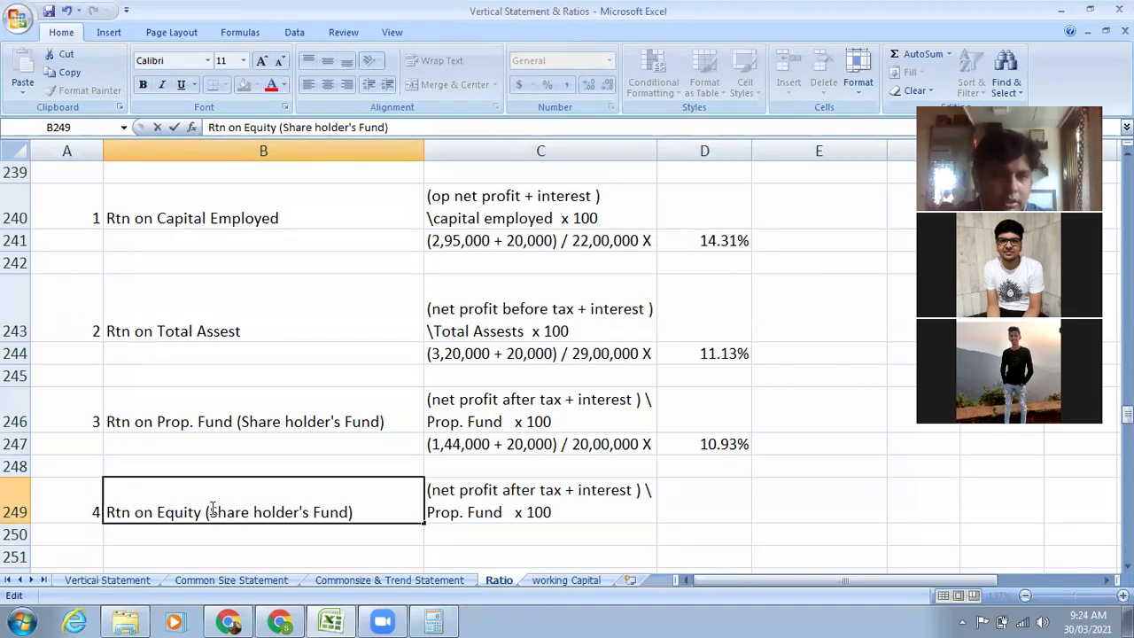
click(213, 511)
text(E)
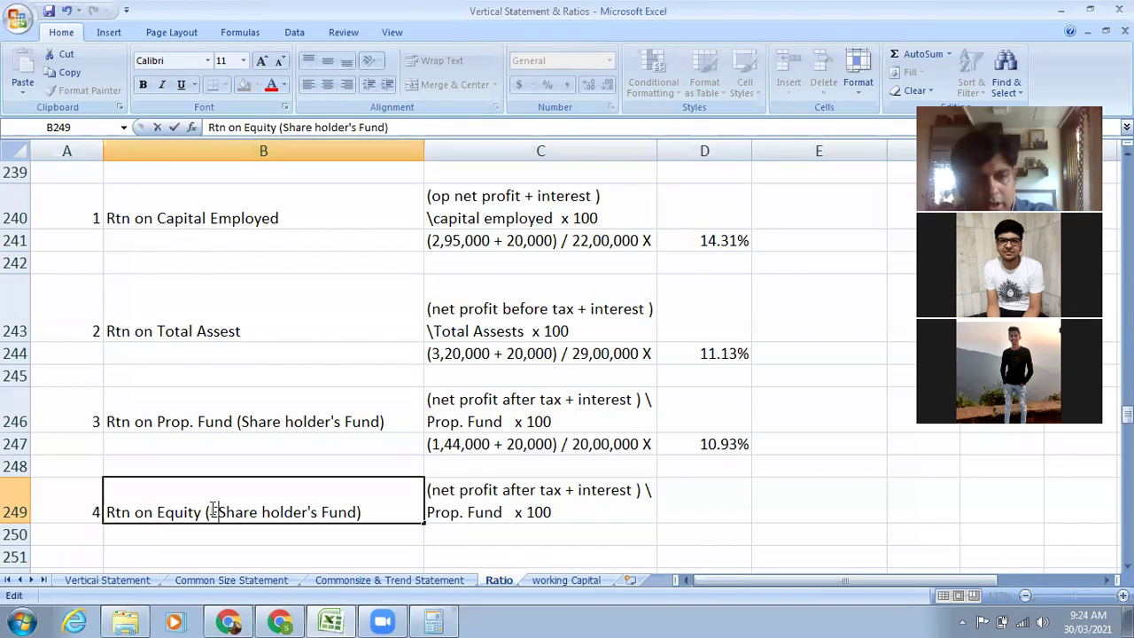
text(q.)
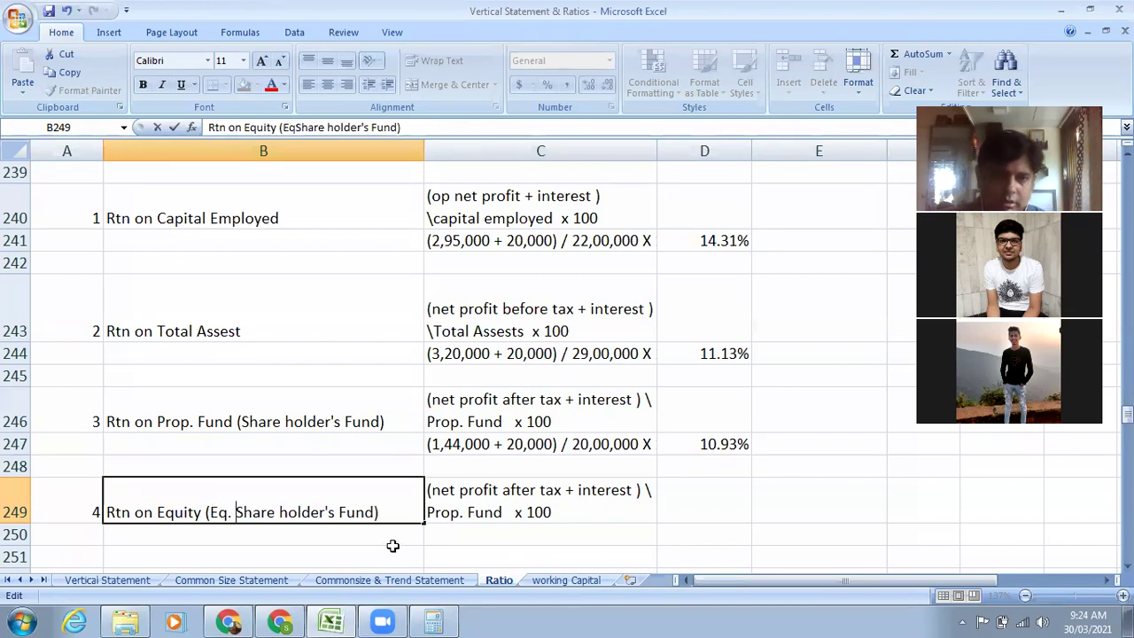
click(392, 548)
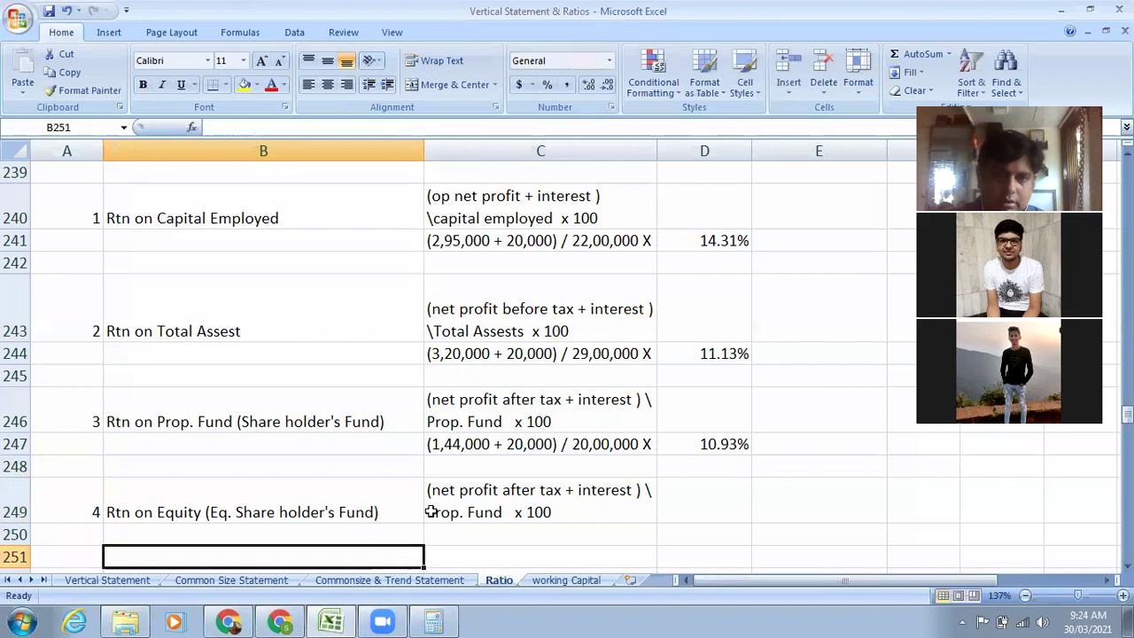
Replace "+ interest" with "- pref. divd." in the return on equity formula text in C249.
click(572, 489)
double_click(569, 490)
drag(569, 490, 633, 494)
key(BackSpace)
text(- )
text(pref. )
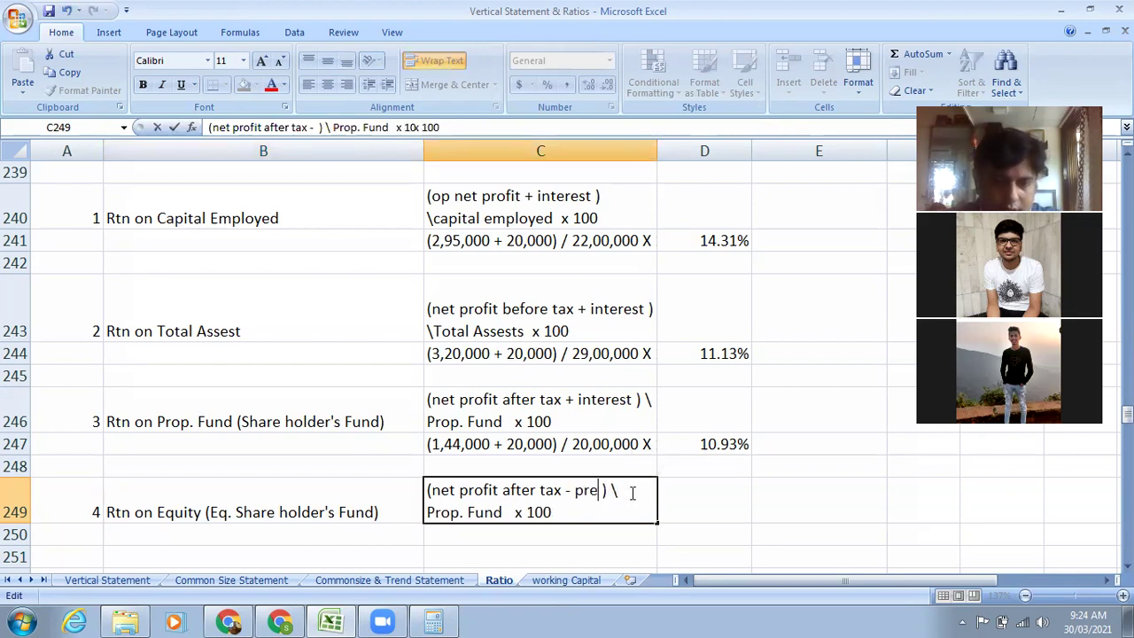
text(di)
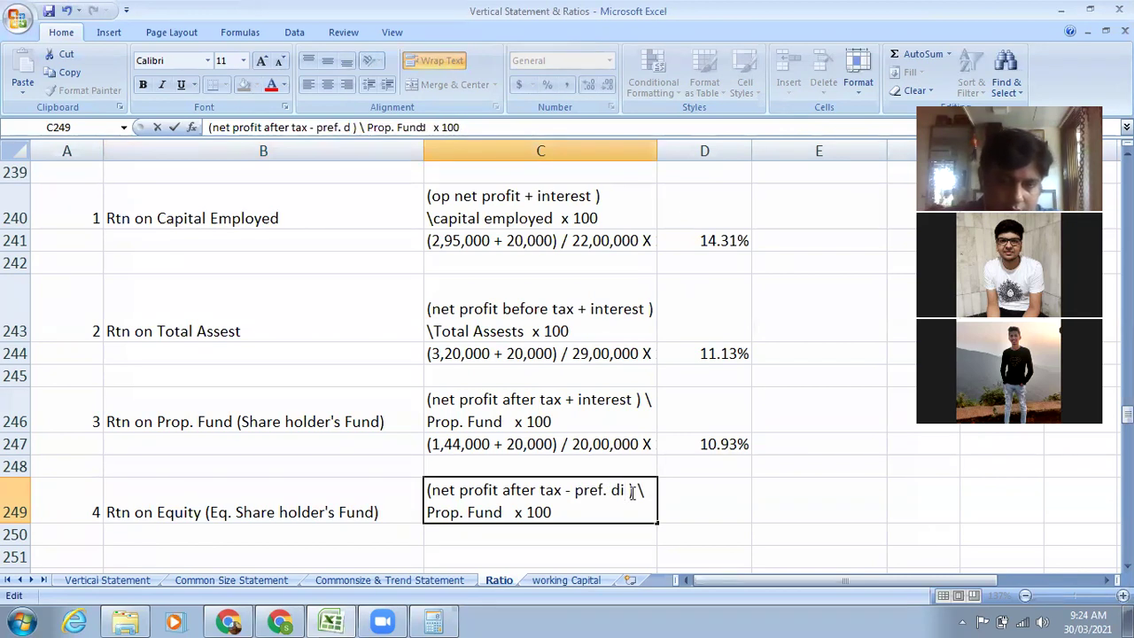
text(vd.)
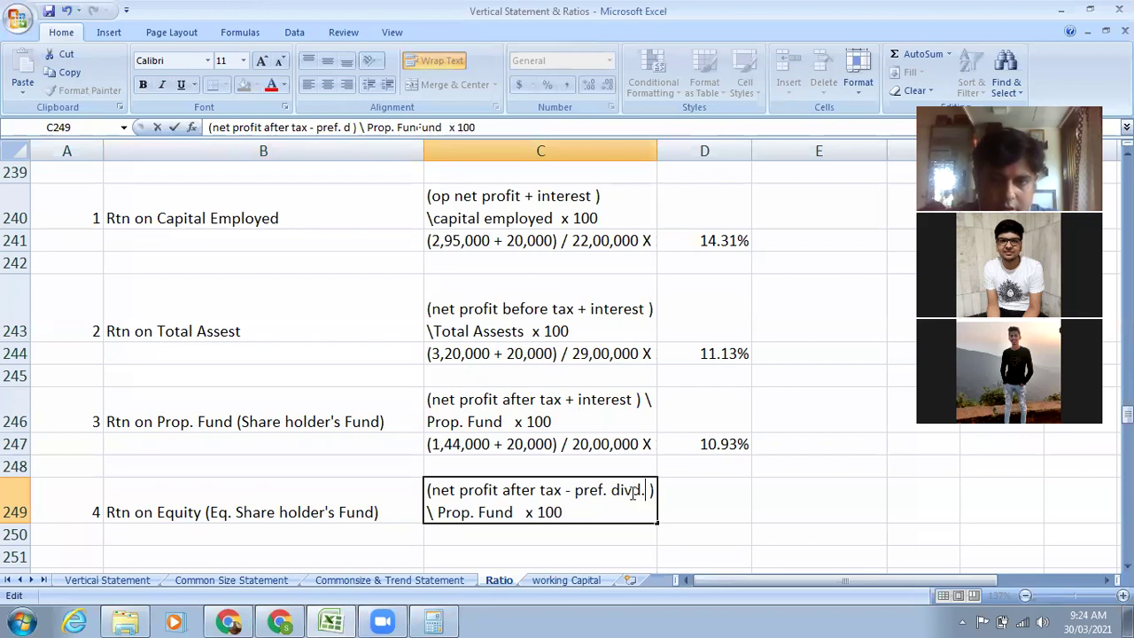
click(582, 551)
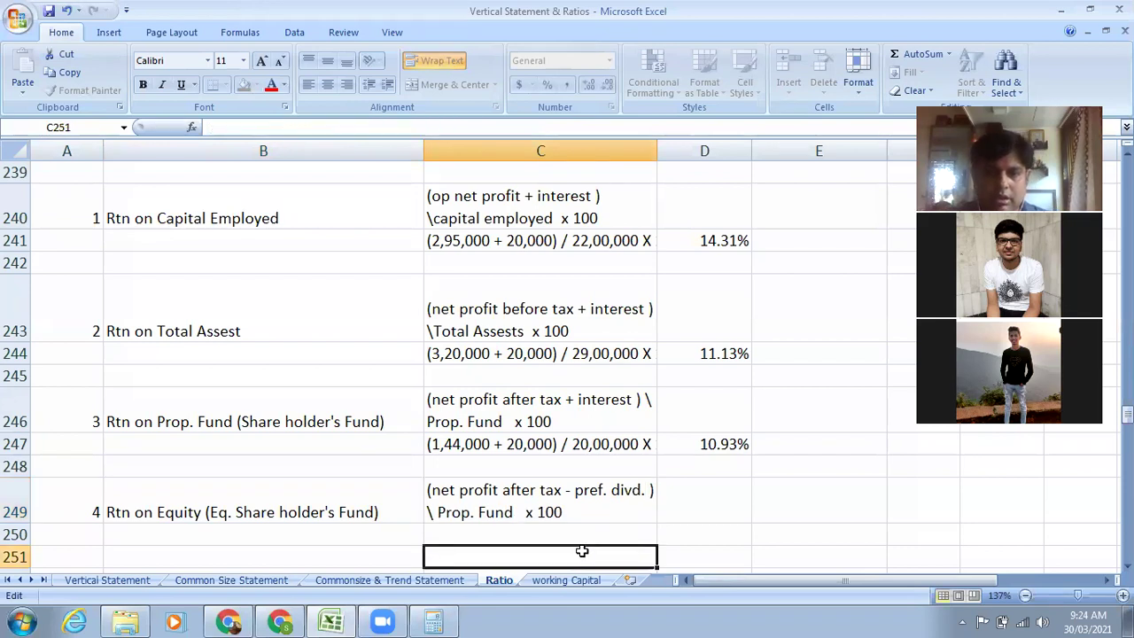
Replace "Prop." with "Equity Share holder's" in the divisor of the C249 formula text.
click(490, 512)
double_click(476, 512)
drag(474, 512, 439, 512)
text(Equity)
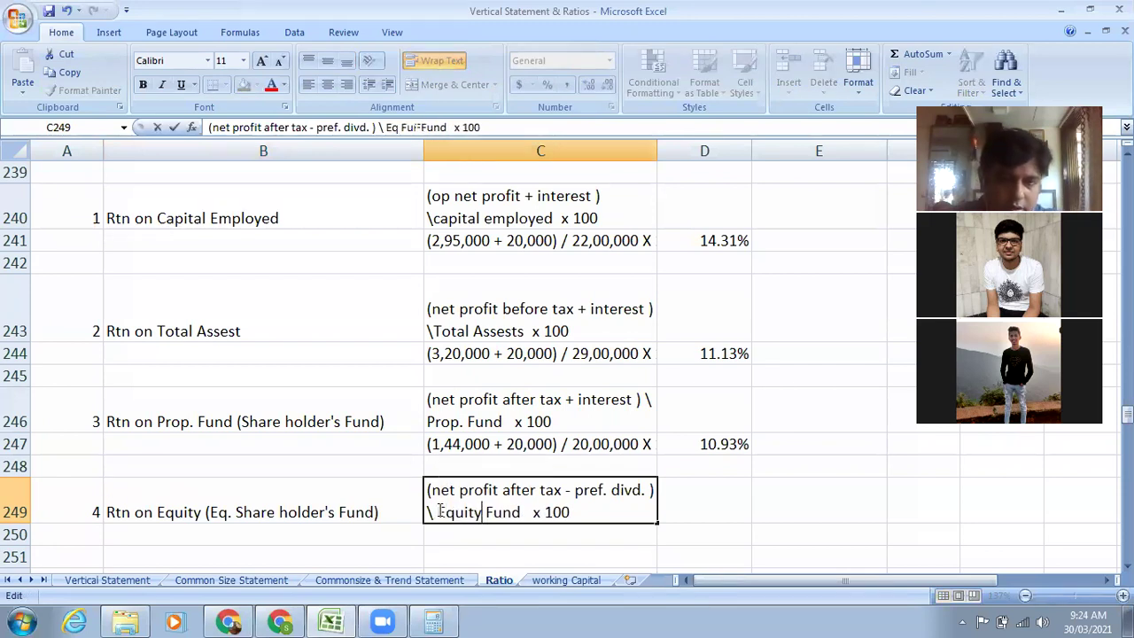
text( Sha )
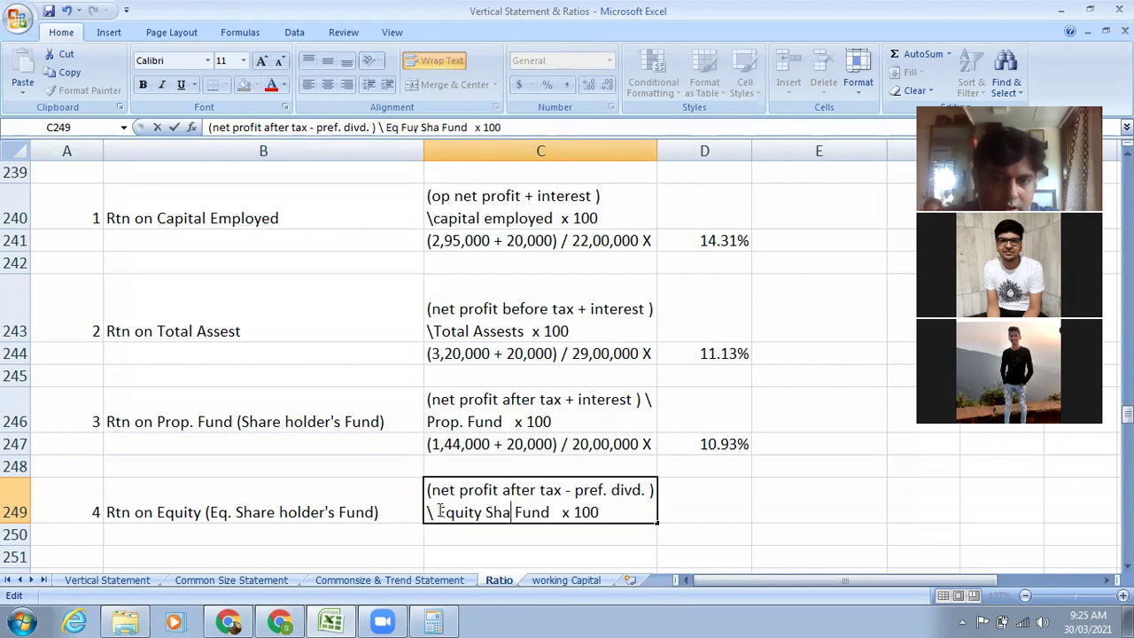
text(re hol)
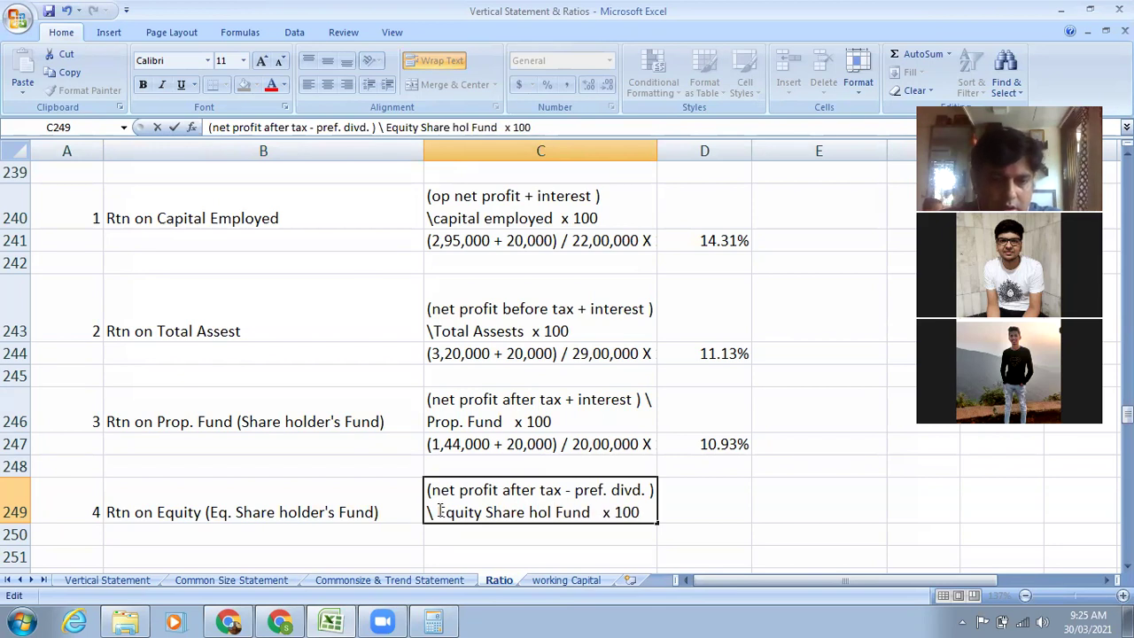
text(der's)
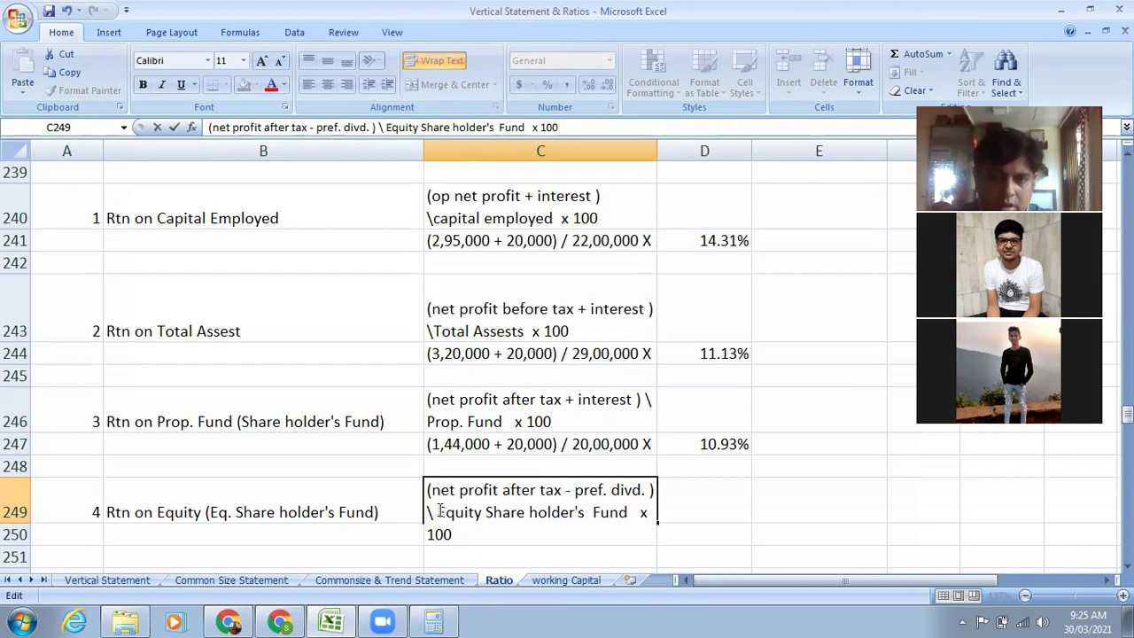
key(Return)
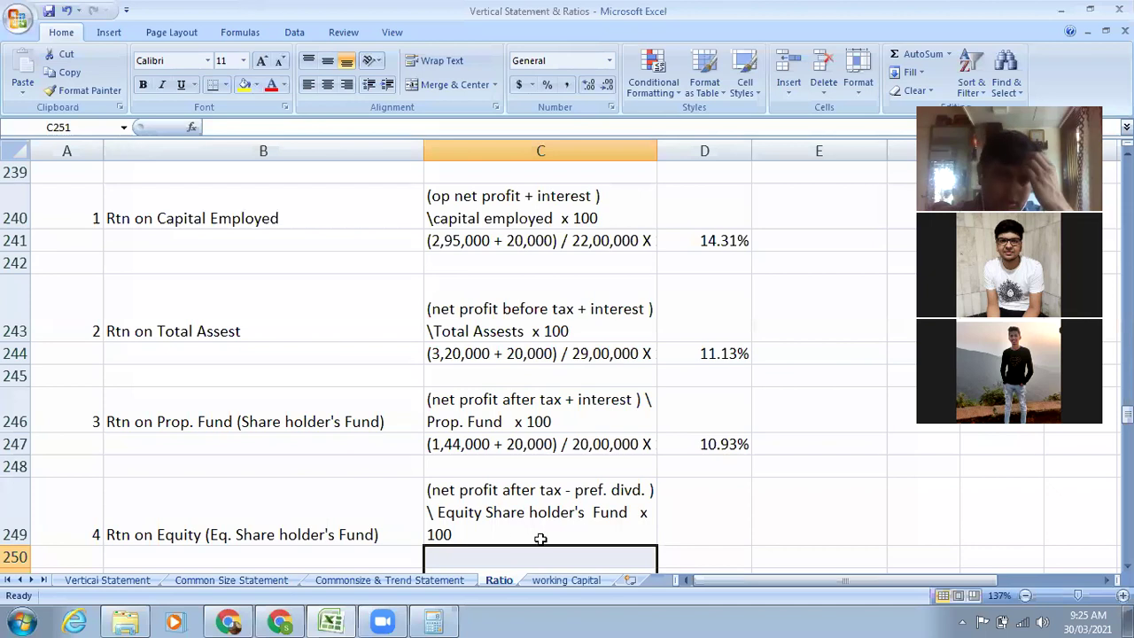
Shorten "Equity" to "Eq." in the C249 formula text and reduce row 249's height to fit two lines.
click(478, 512)
double_click(478, 512)
drag(482, 512, 458, 508)
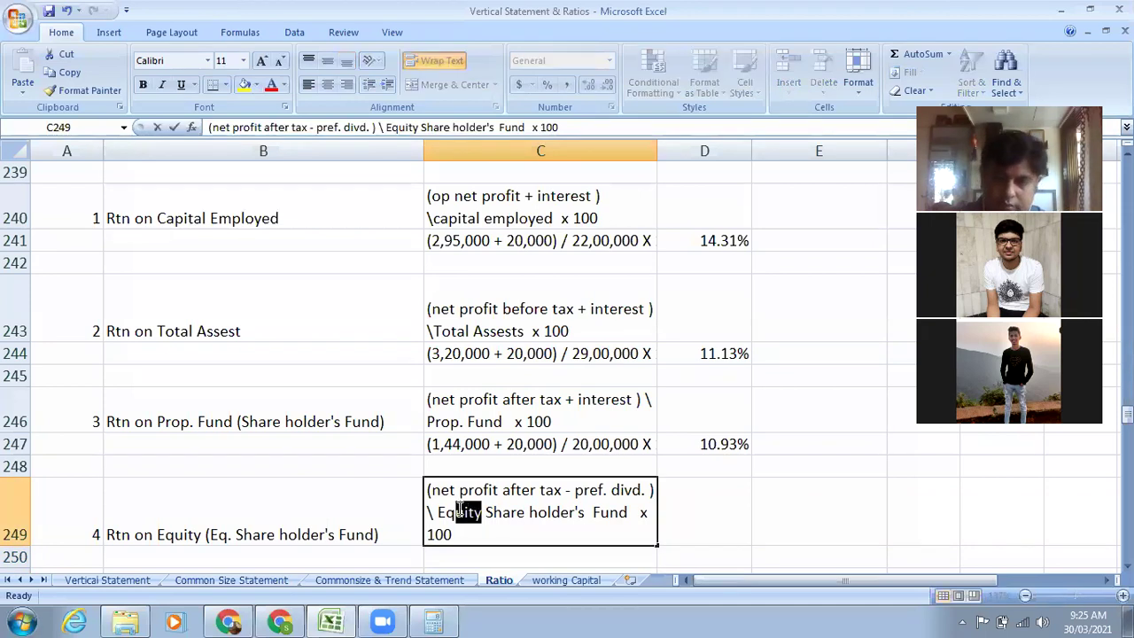
key(BackSpace)
text(.)
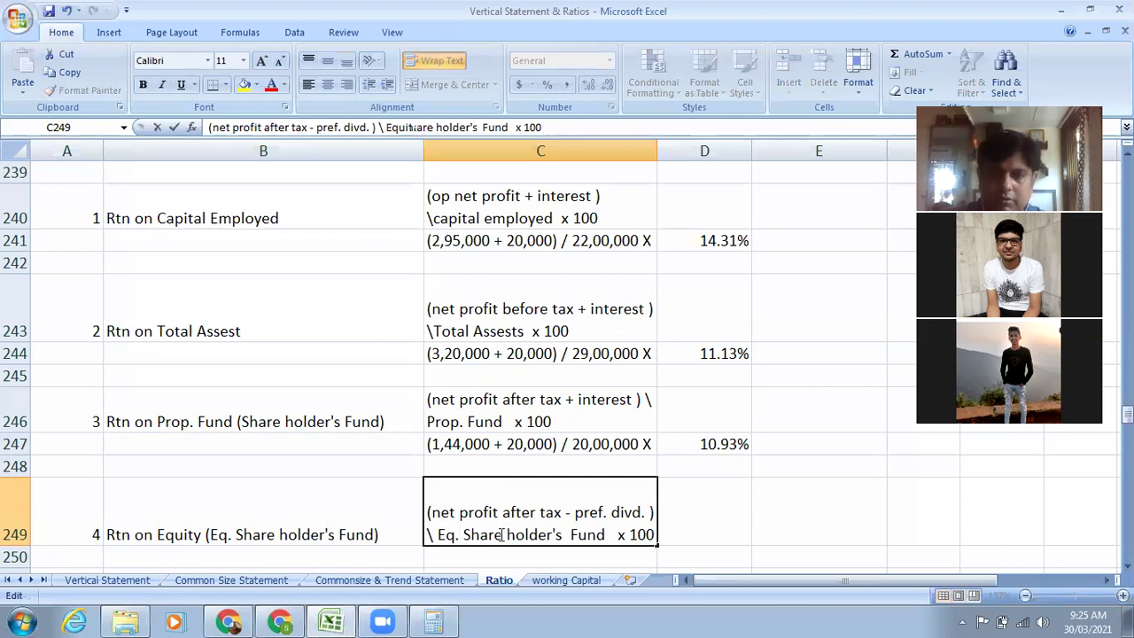
click(725, 523)
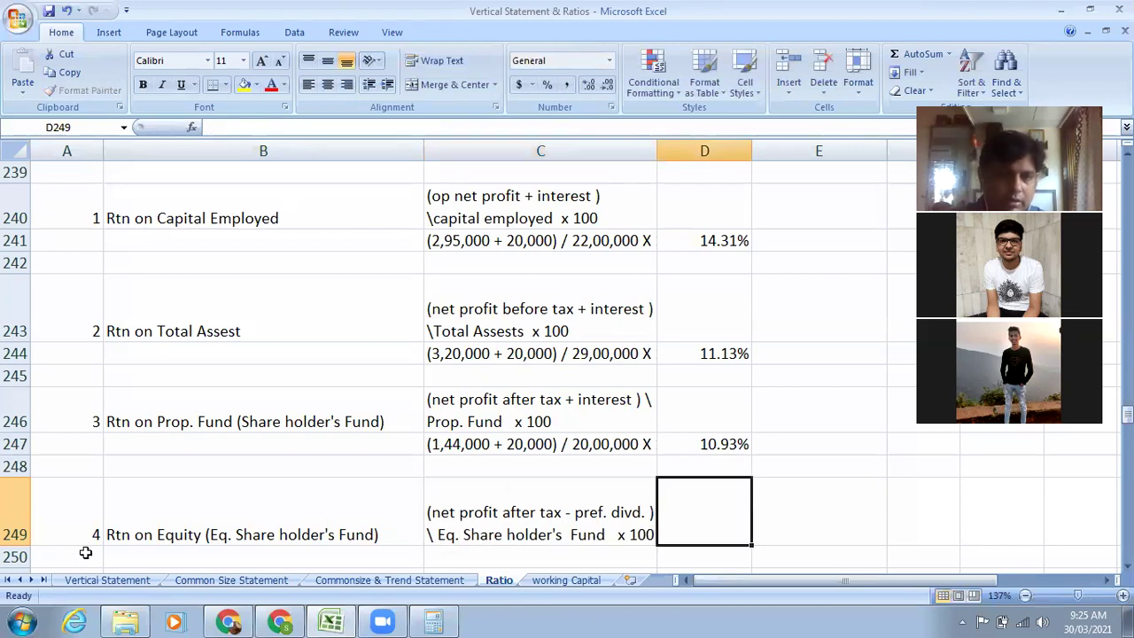
drag(13, 544, 23, 523)
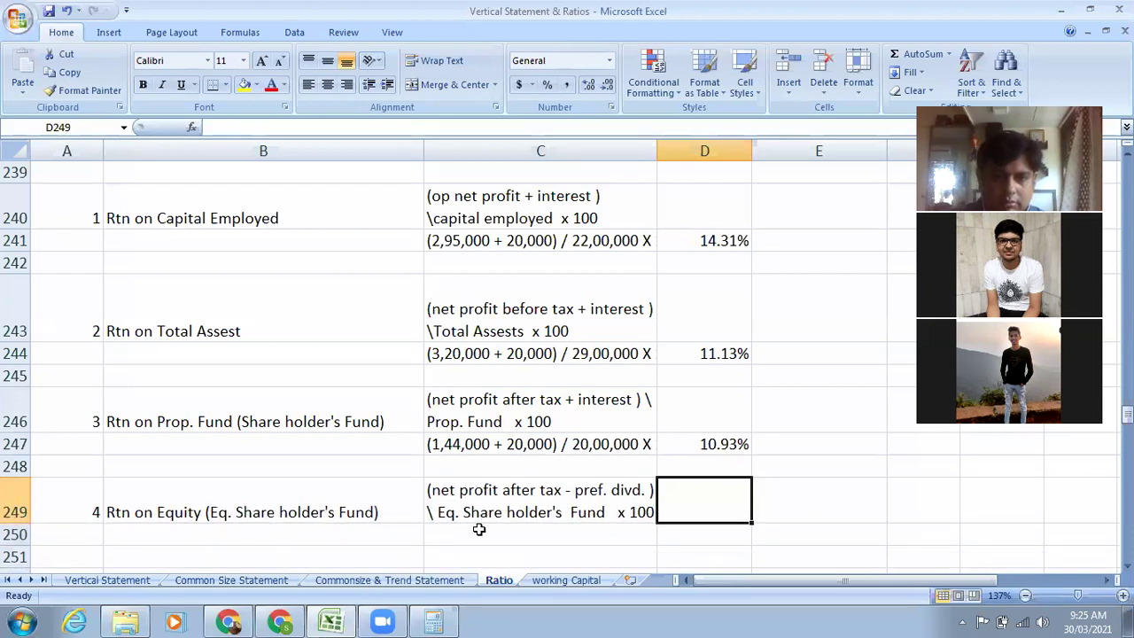
Enter "(1,44,000 - 15,000) /" as the start of the return on equity calculation text in C250.
click(479, 529)
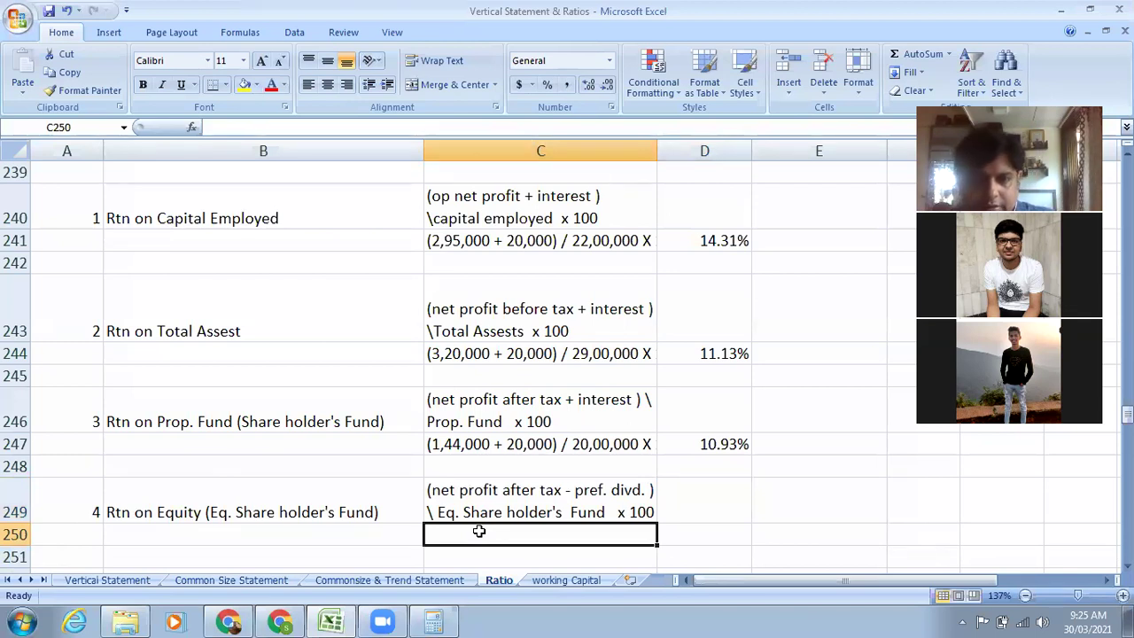
text(1,44,000 -)
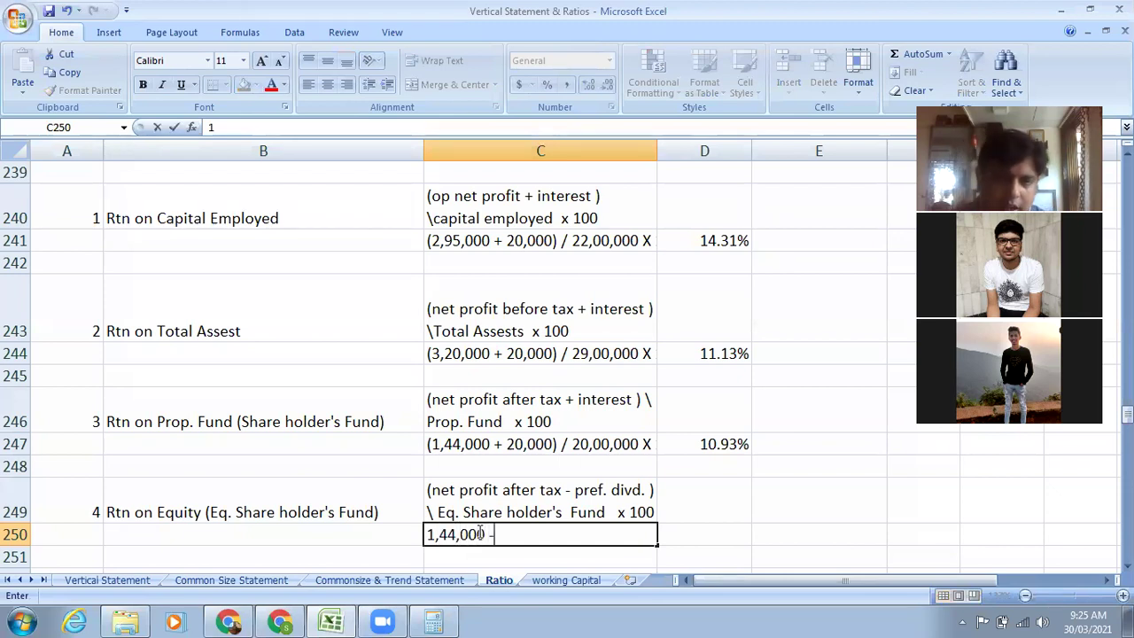
click(430, 536)
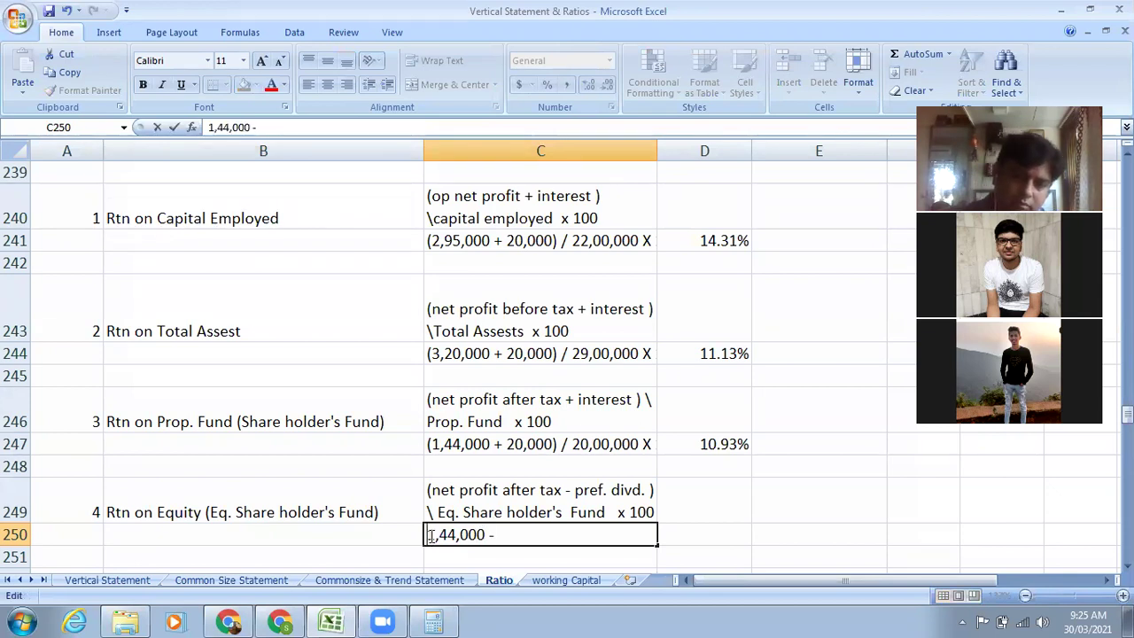
text(()
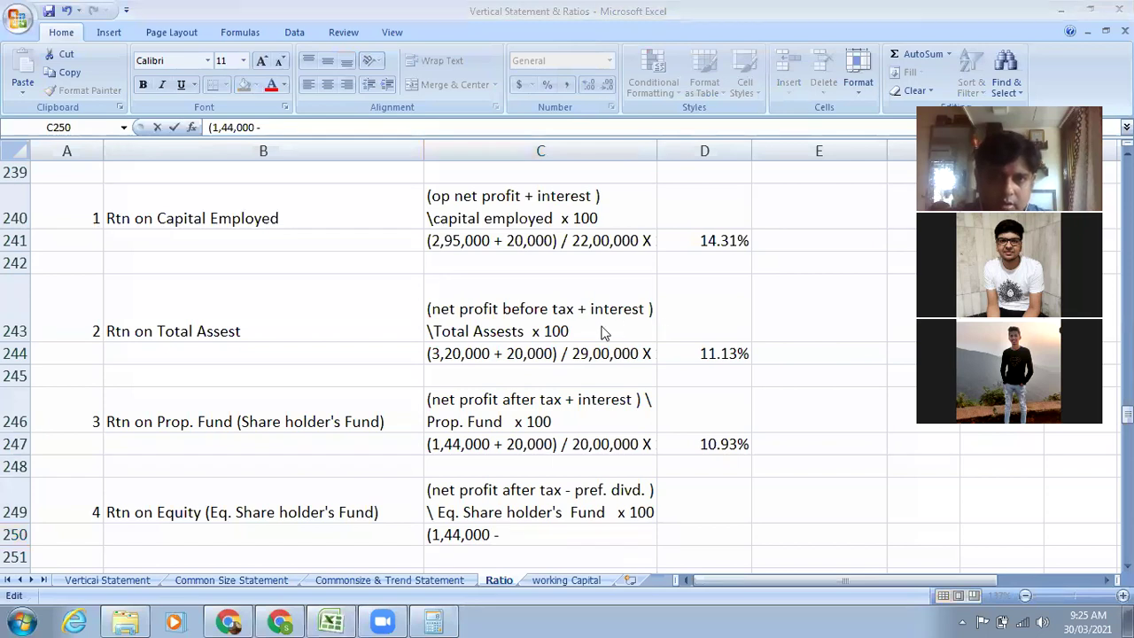
scroll(590, 324, up, 2)
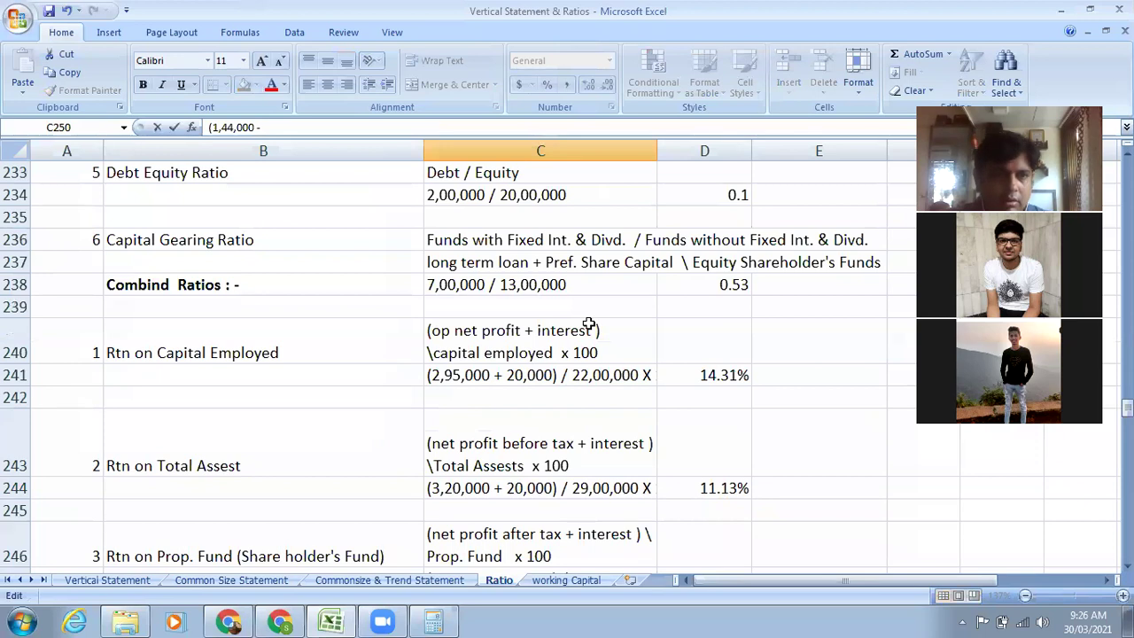
scroll(588, 324, down, 4)
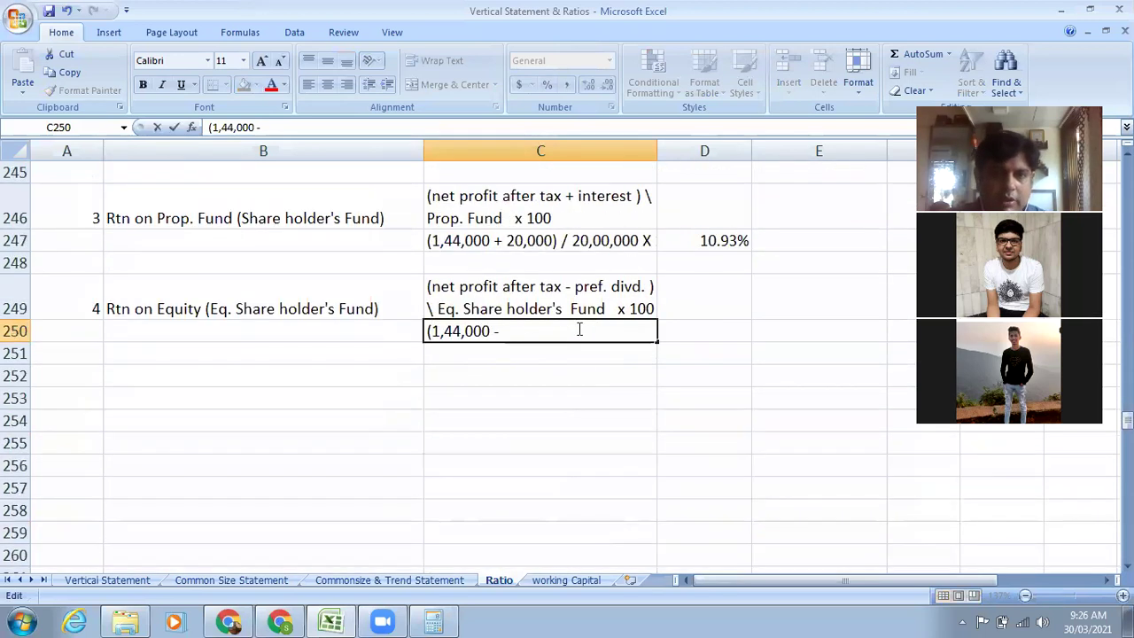
text(15,000)
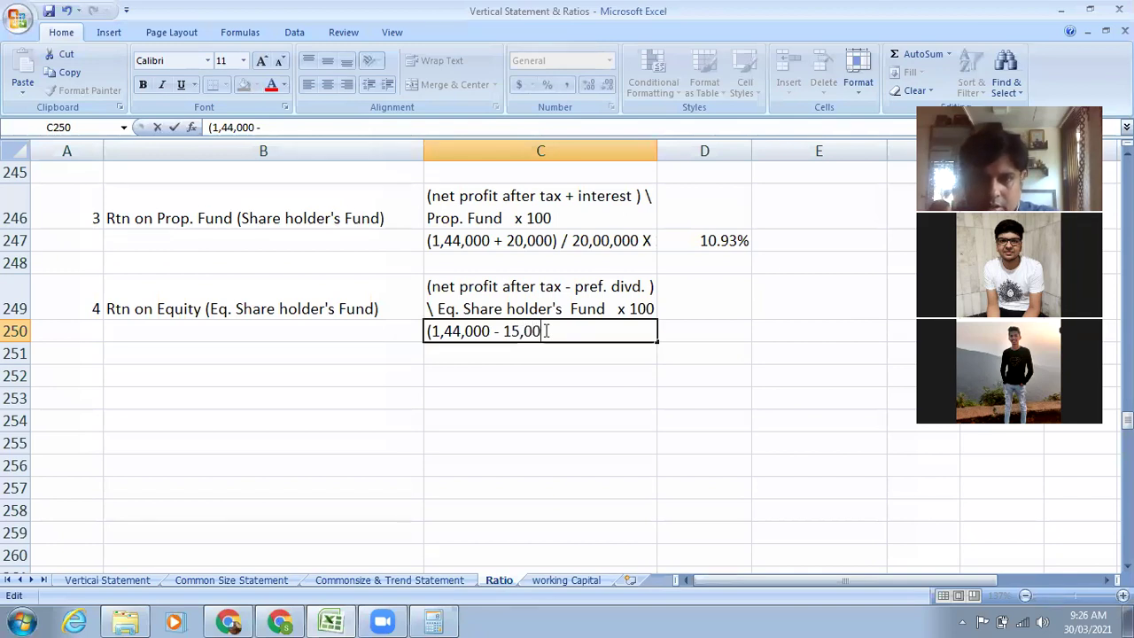
text())
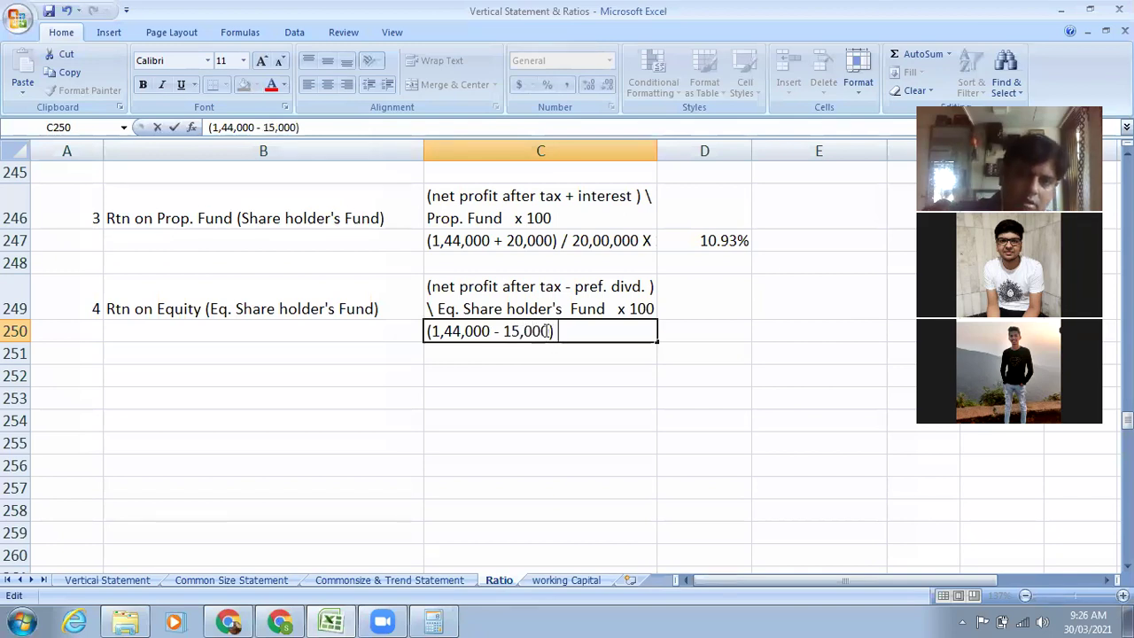
text( /)
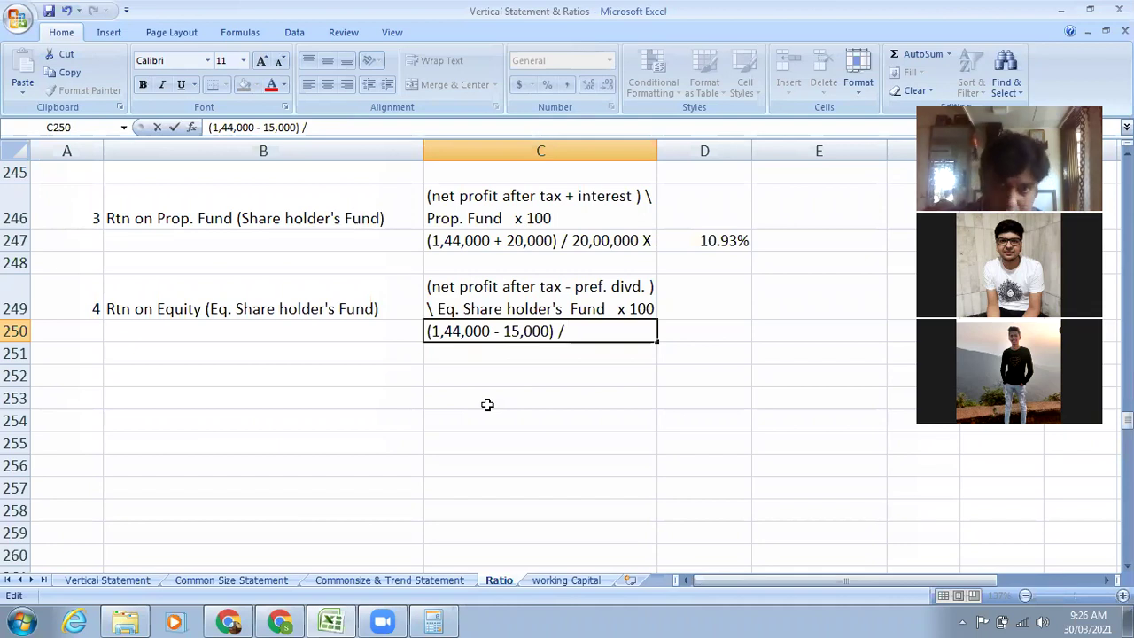
Complete the return on equity calculation text in C250 with the divisor and multiplier "15,00,000 X 100".
scroll(543, 395, up, 2)
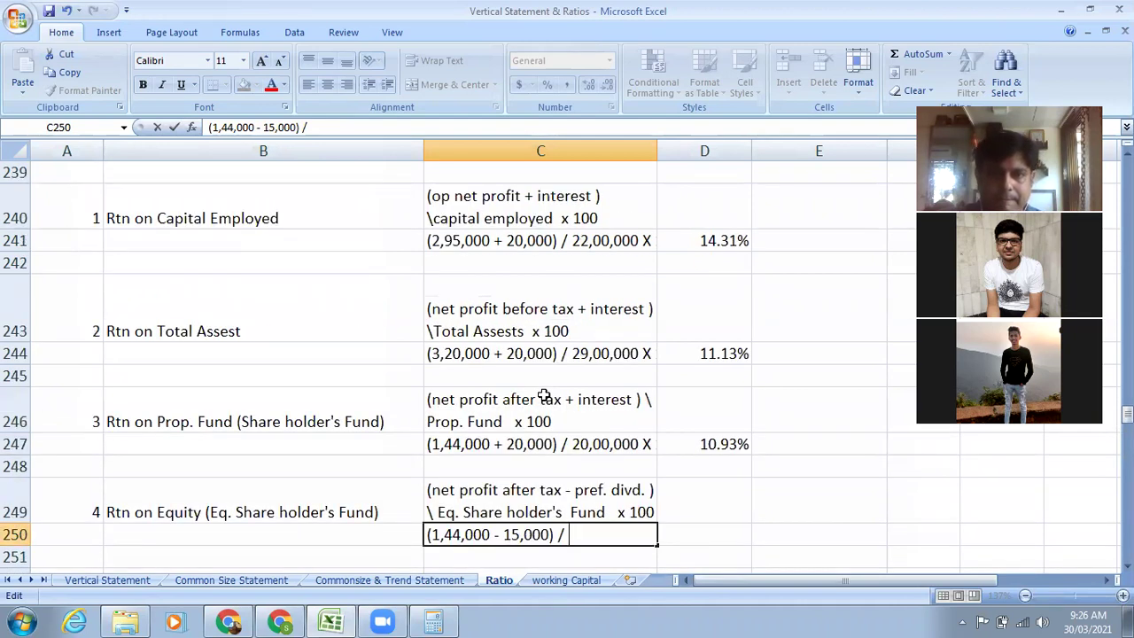
scroll(543, 395, up, 2)
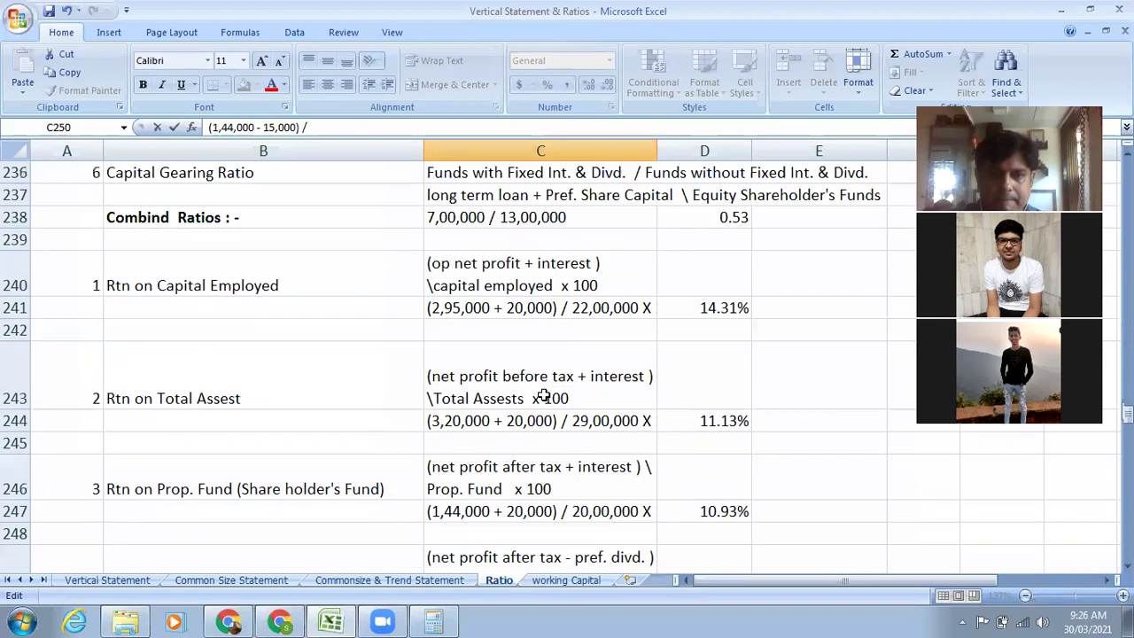
scroll(543, 395, down, 1)
scroll(543, 395, down, 1)
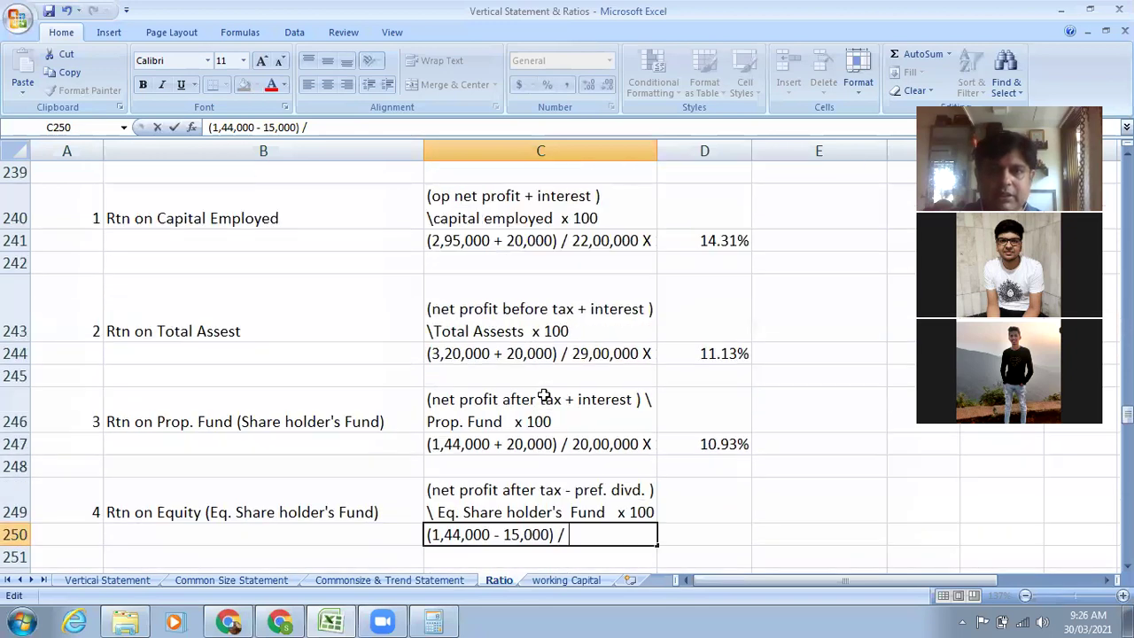
scroll(543, 396, up, 3)
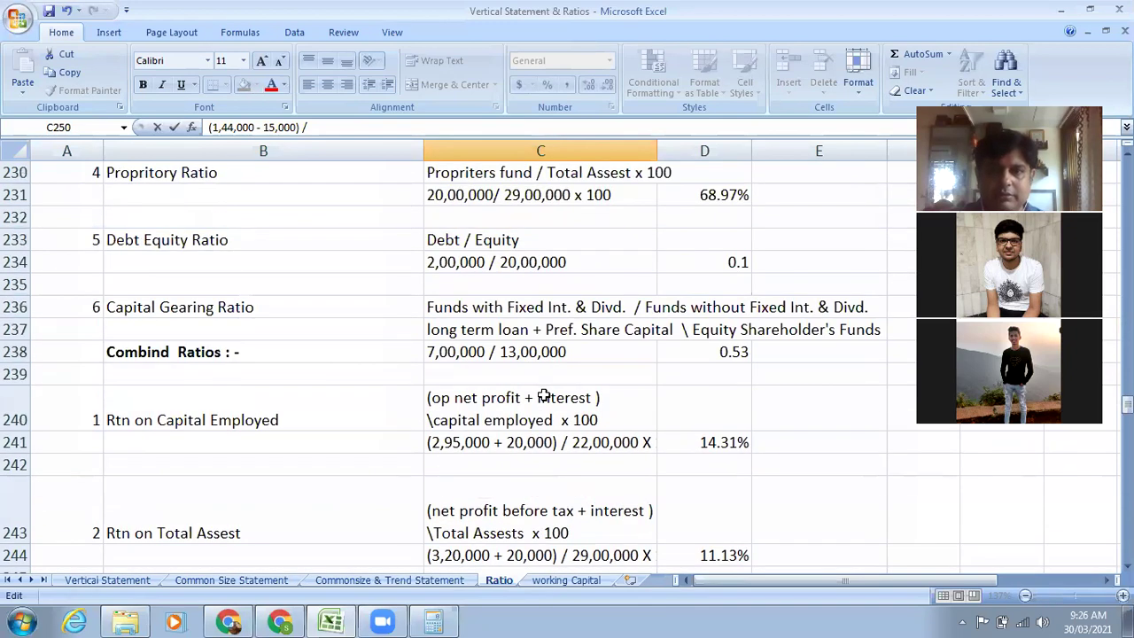
scroll(543, 395, down, 3)
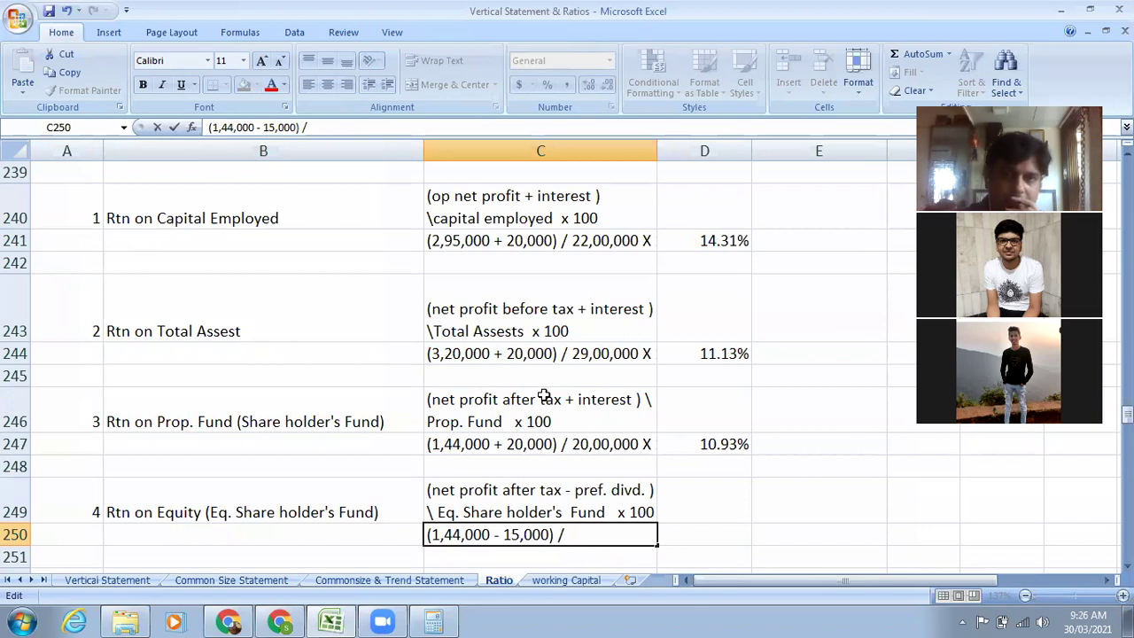
click(608, 445)
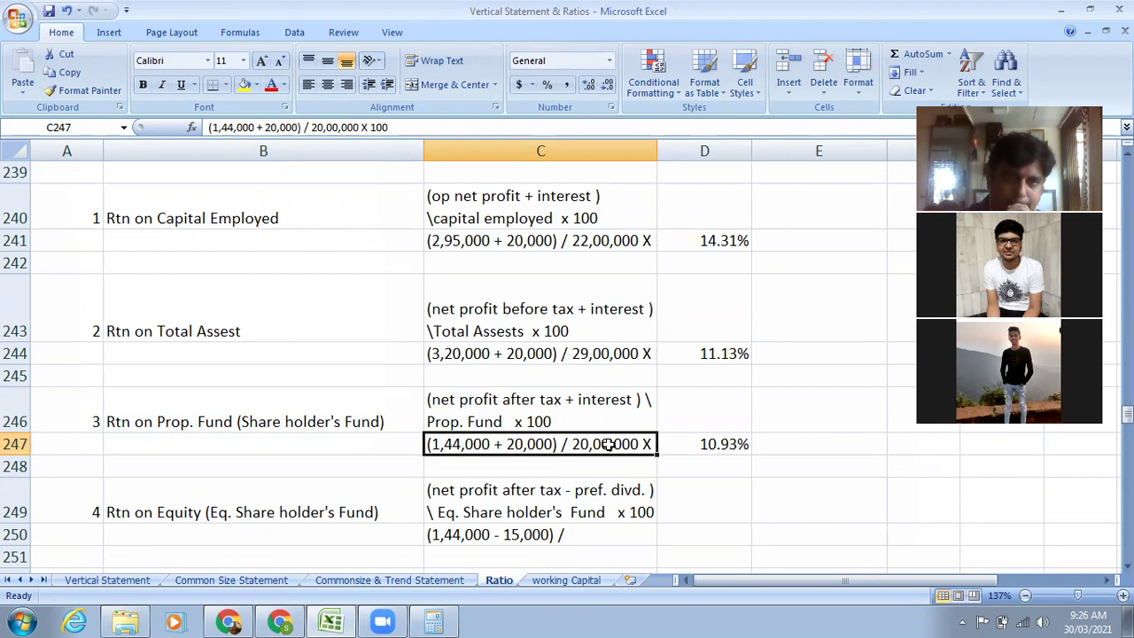
click(585, 537)
double_click(588, 537)
text(15)
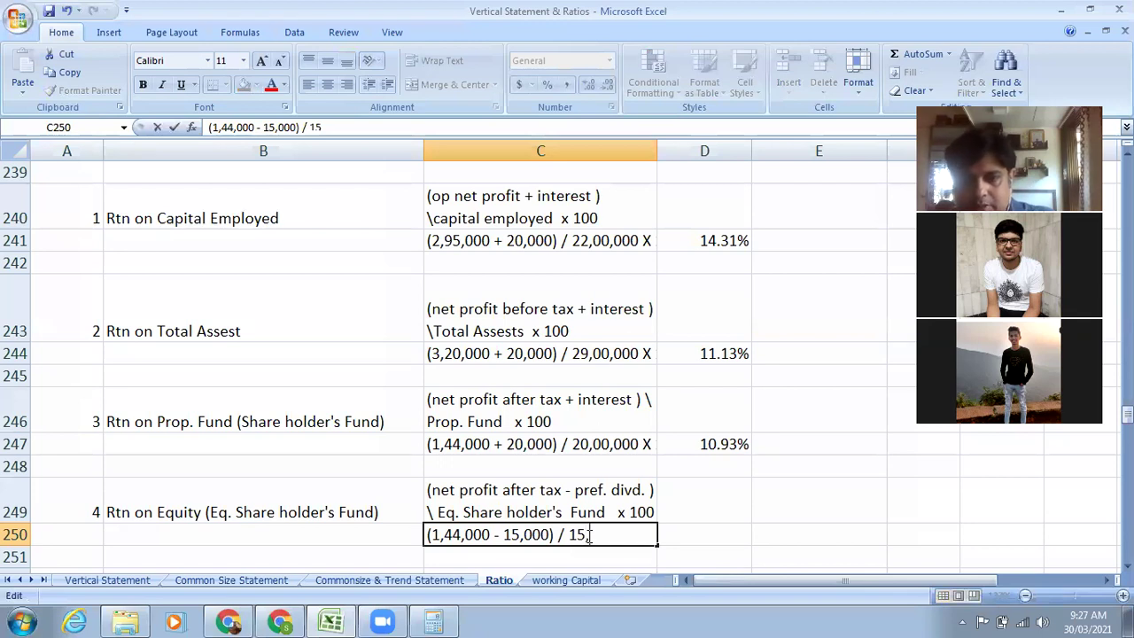
text(,00)
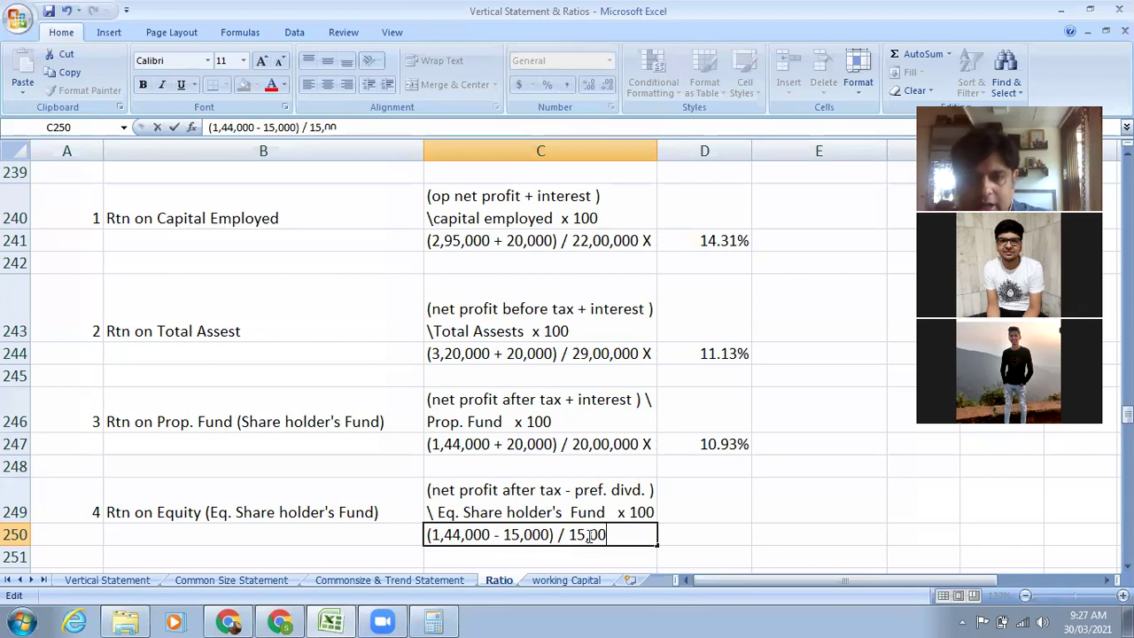
text(0) / 15,00,000 X)
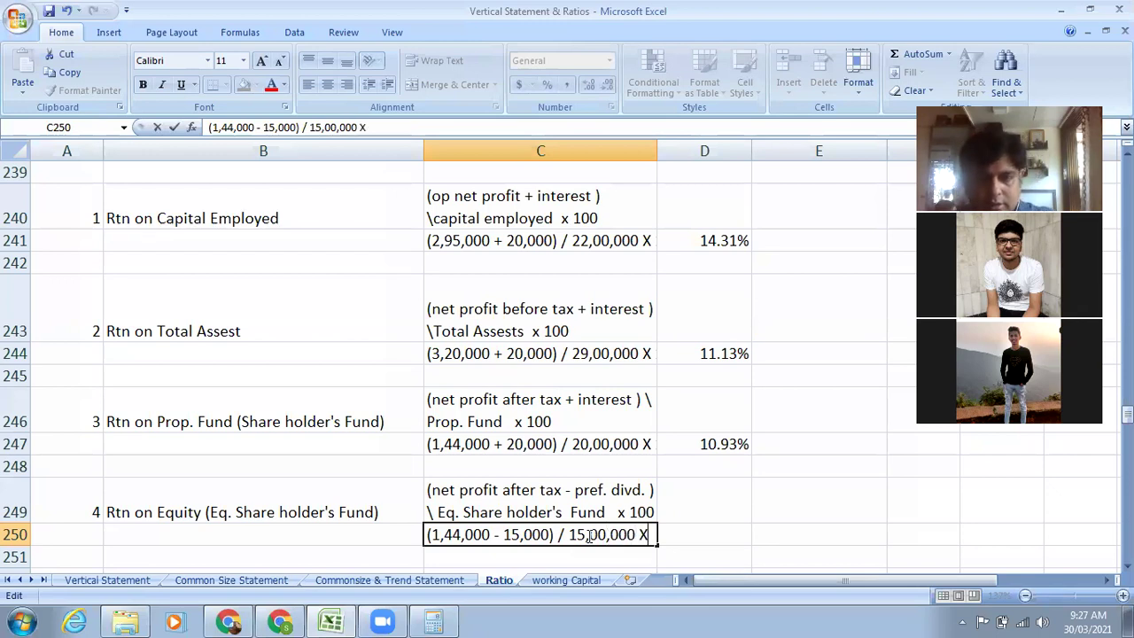
text( 100)
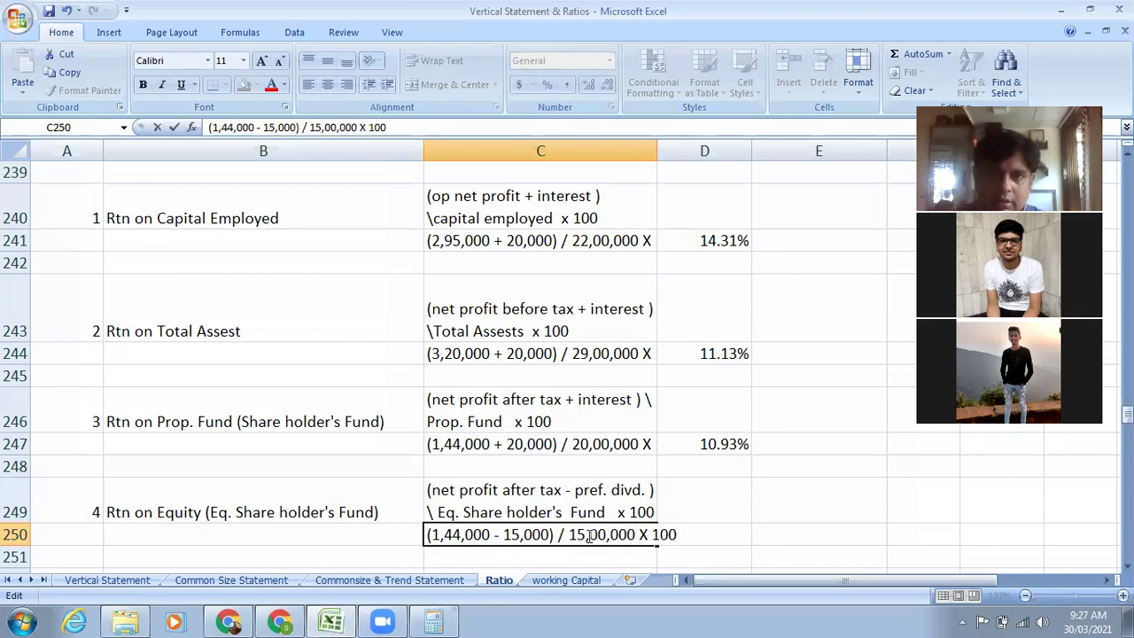
click(773, 538)
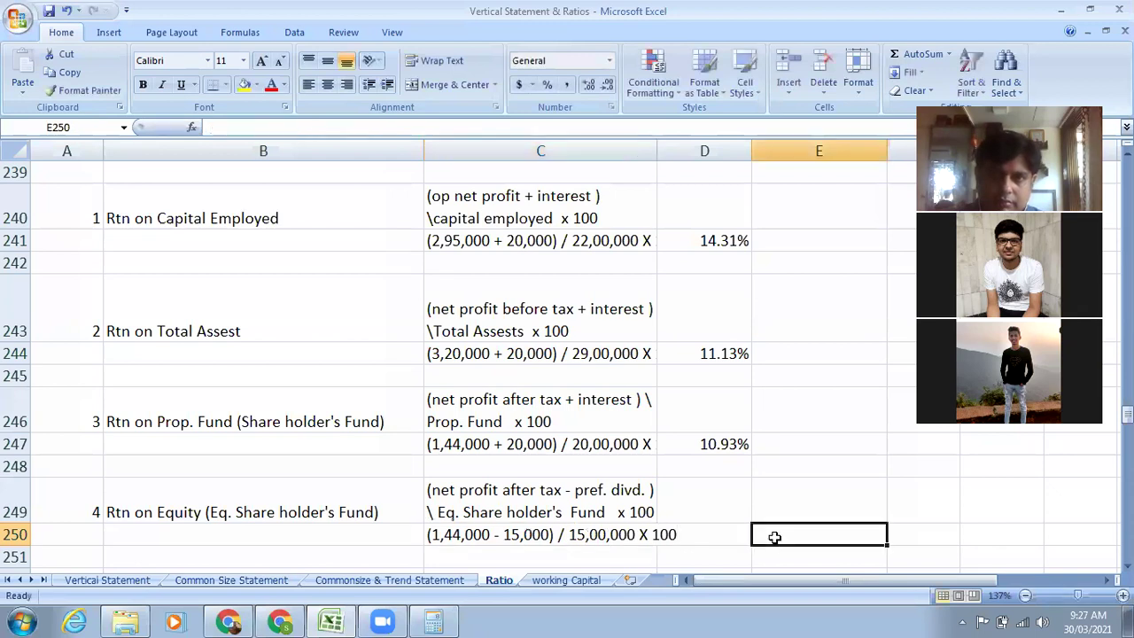
Enter 8.60% in D250 as the return on equity result.
click(715, 538)
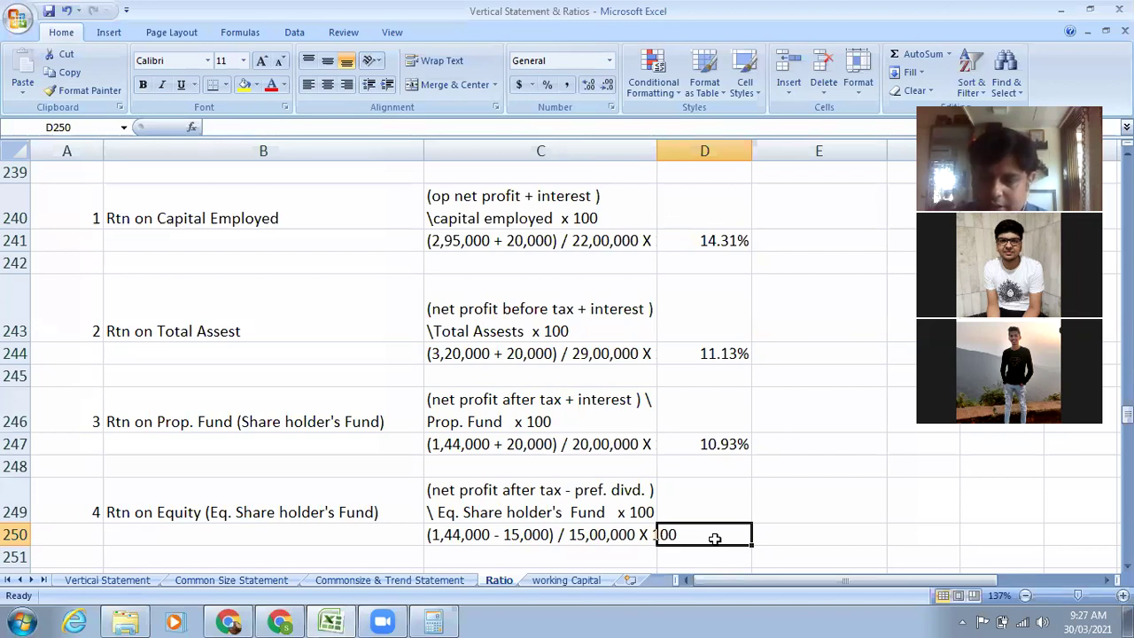
text(8.60)
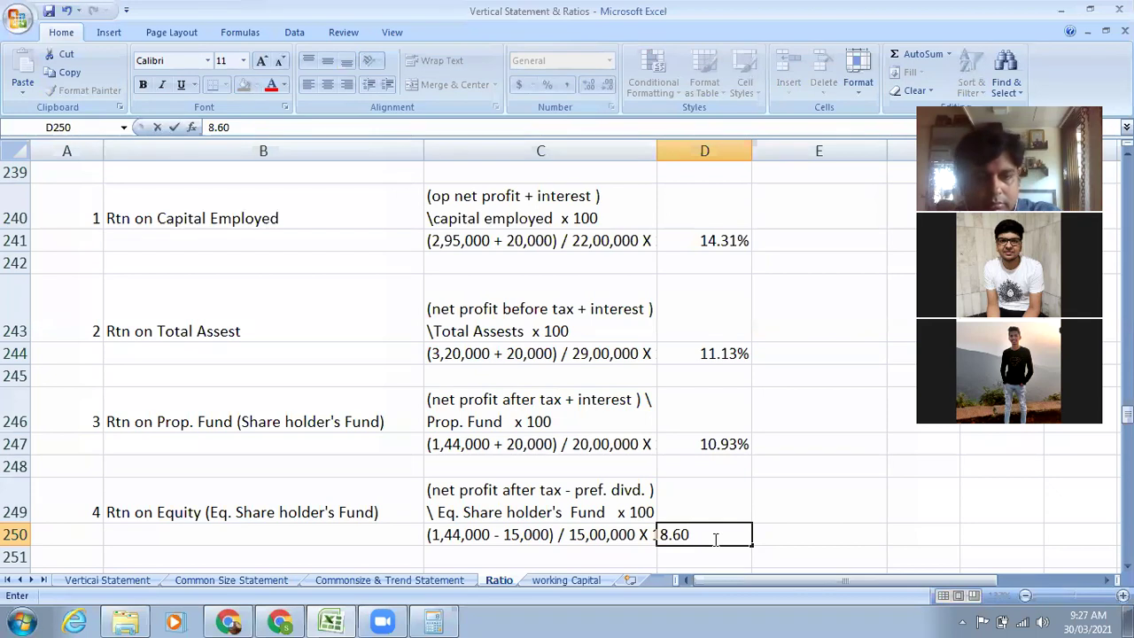
text(%)
click(321, 542)
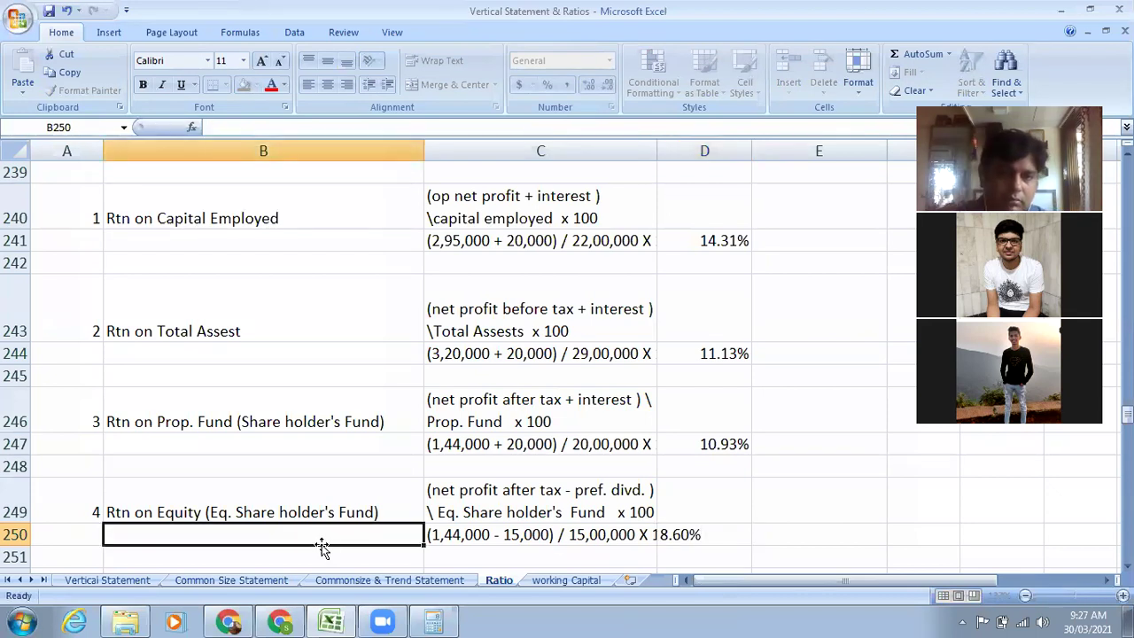
Add the fifth combined ratio in row 252, with number 5 in A252 and the label "Debtors T/O Ratio" in B252.
scroll(321, 546, down, 2)
scroll(322, 545, down, 1)
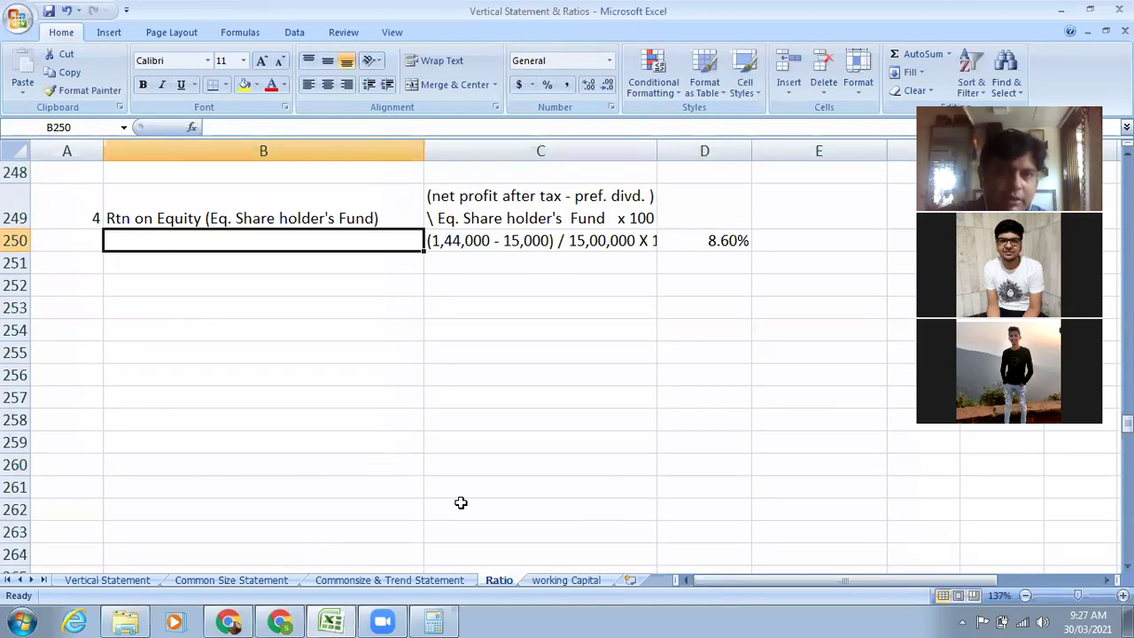
scroll(461, 502, up, 3)
scroll(149, 505, down, 1)
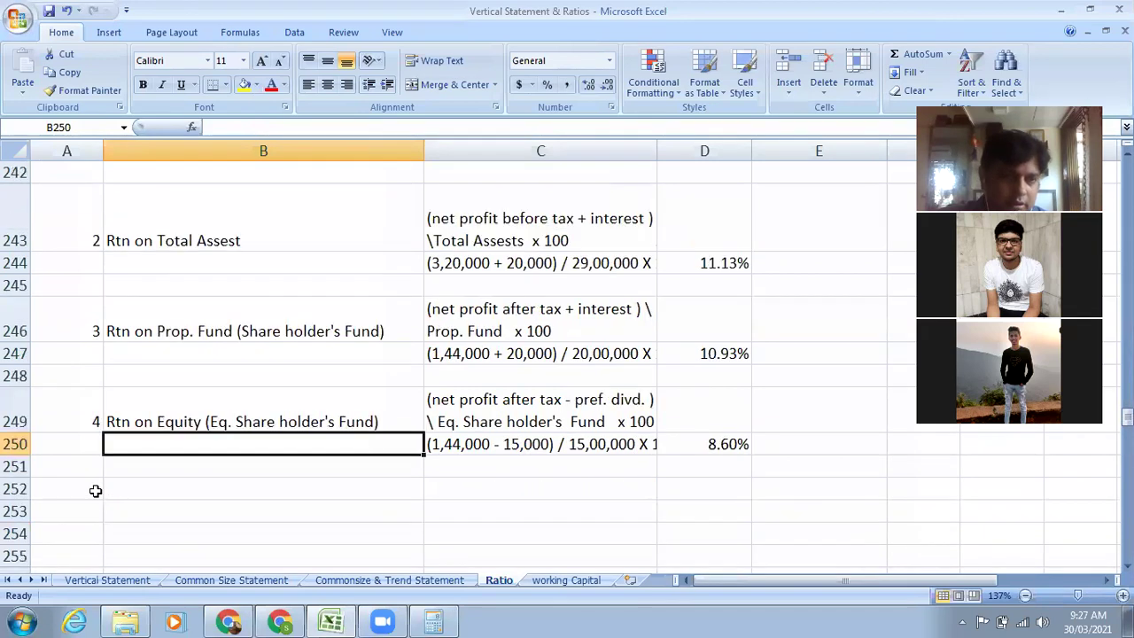
click(89, 485)
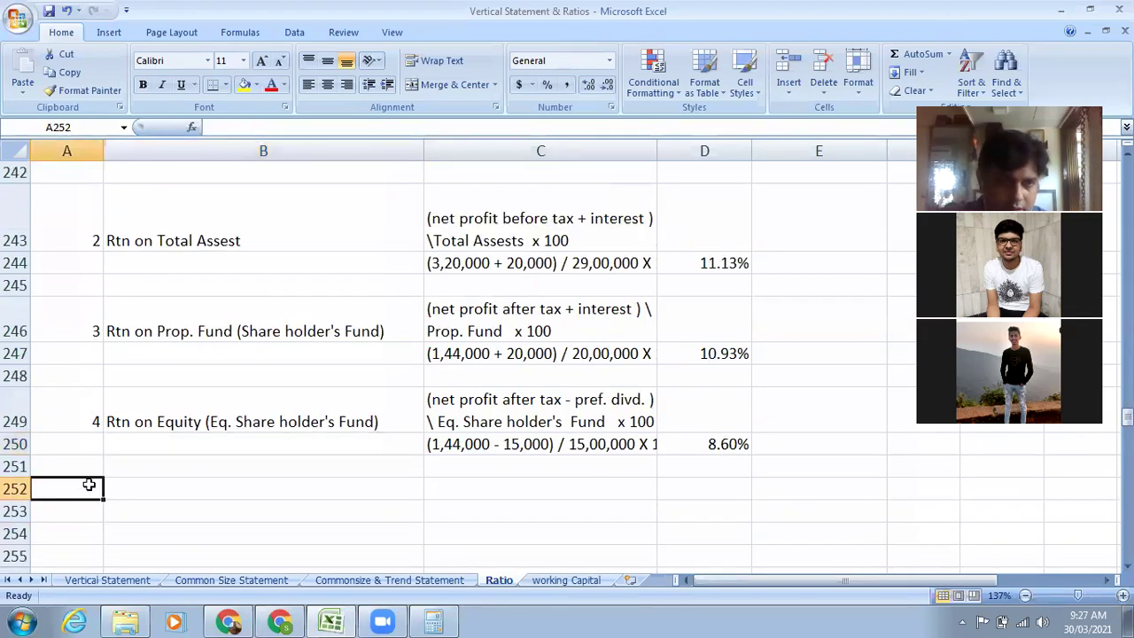
scroll(88, 484, up, 1)
text(5)
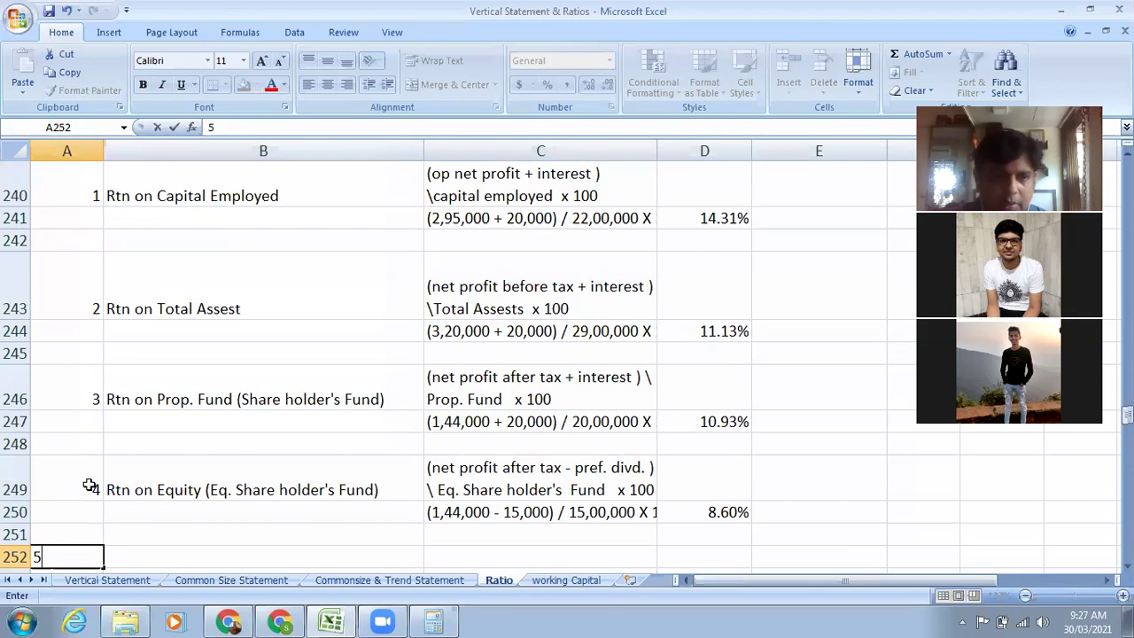
click(169, 564)
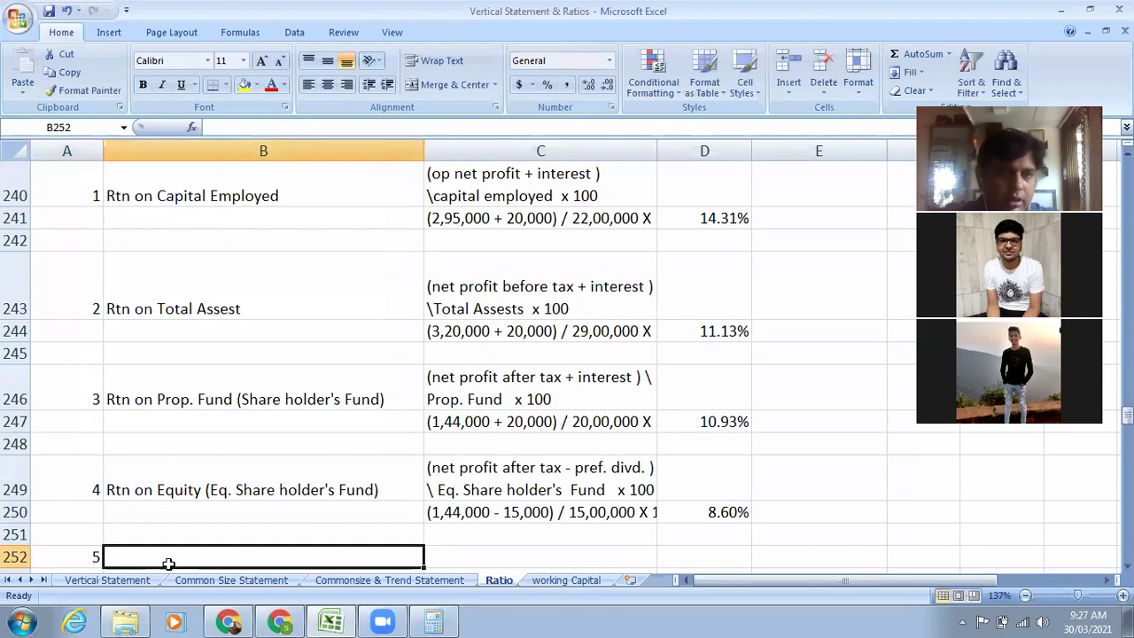
text(Deb)
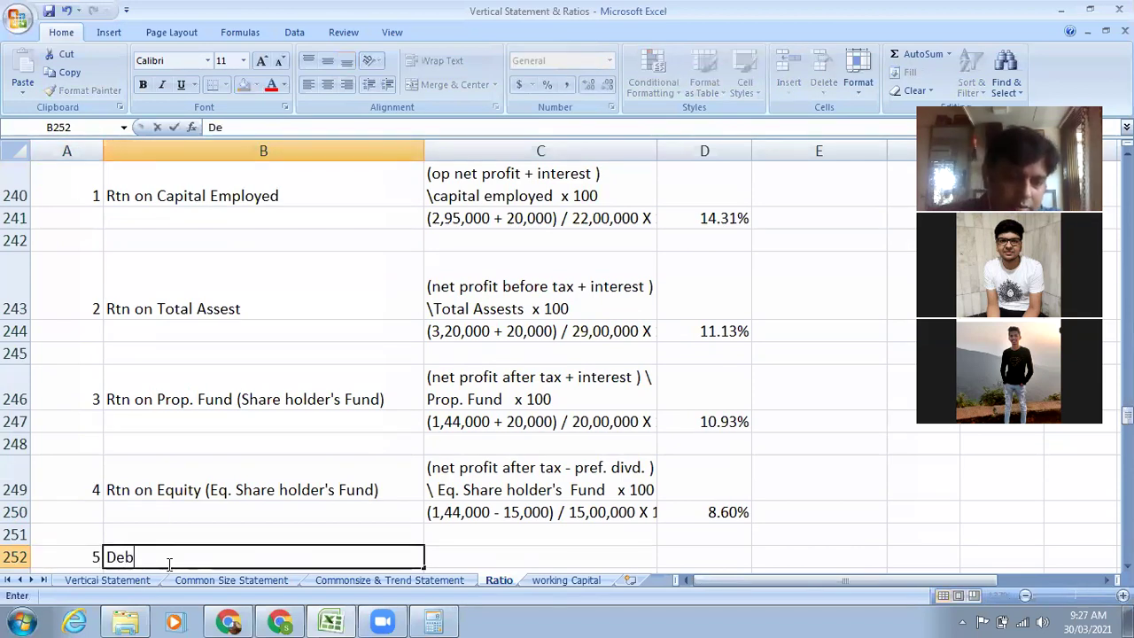
text(tors )
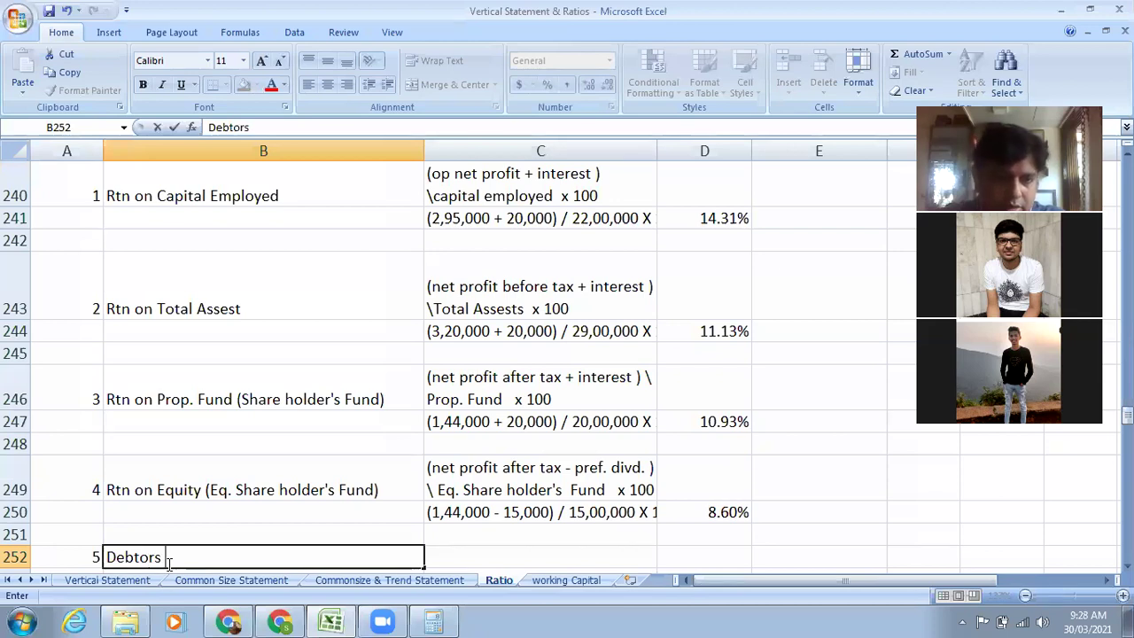
text(T/)
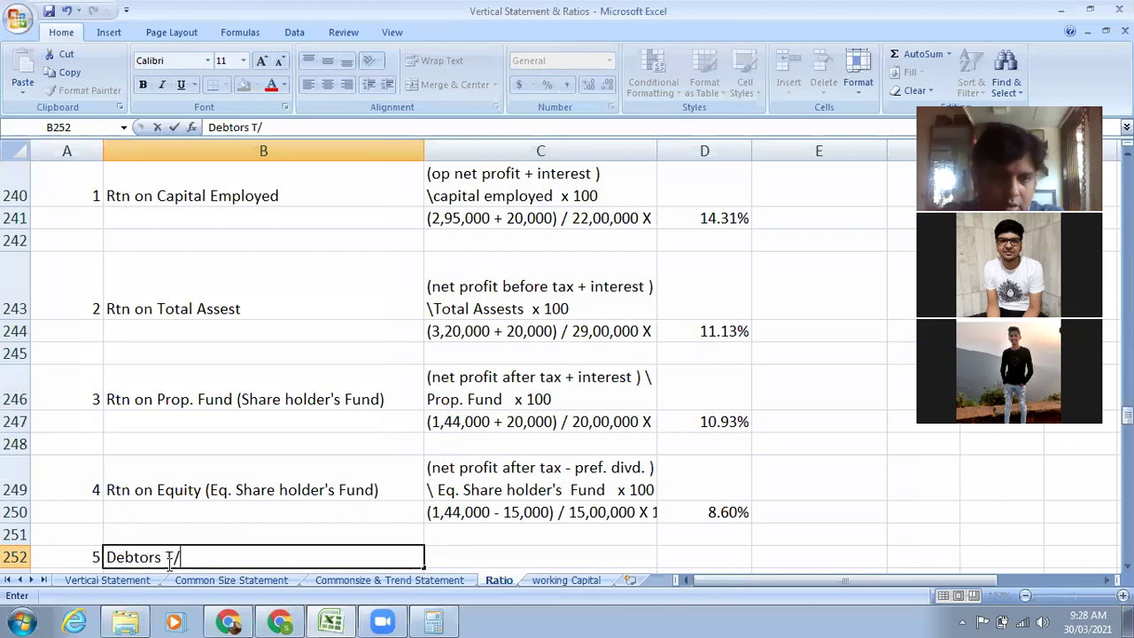
text(O)
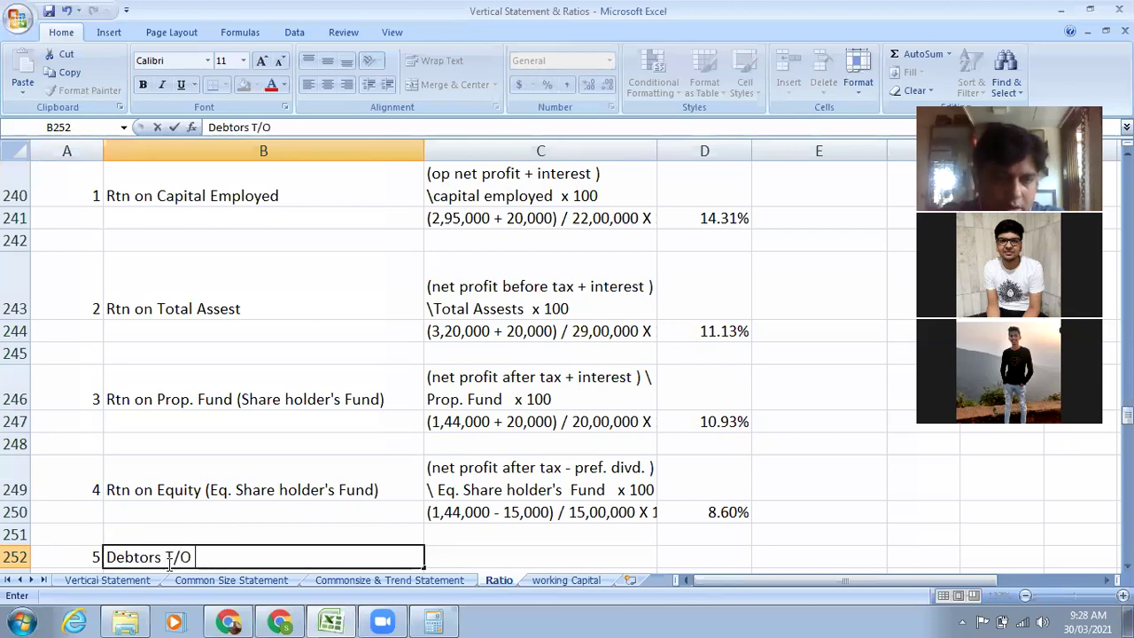
text( Ratio)
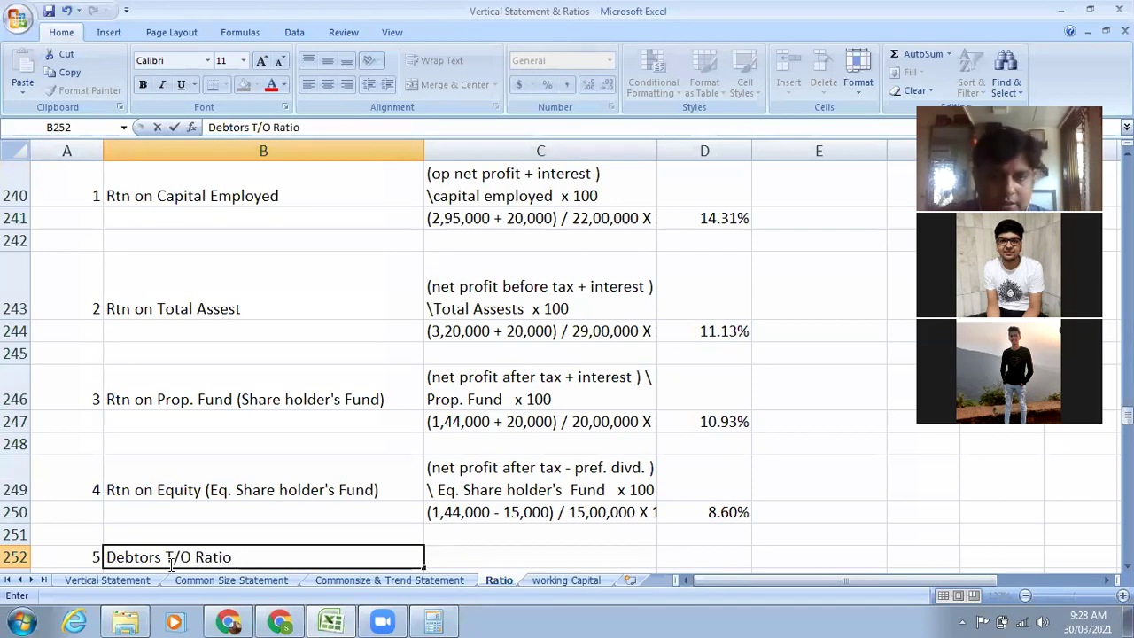
Enter the debtors turnover formula text "Avg. Drs & B.R. / Net Cr Sale" in C252.
click(491, 549)
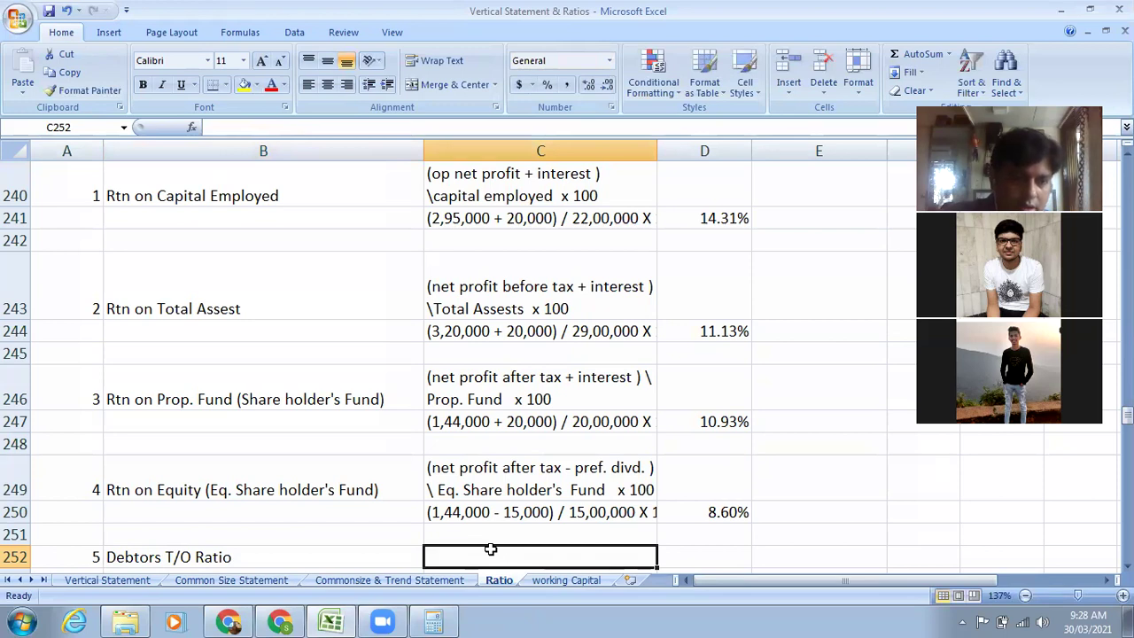
text(Av)
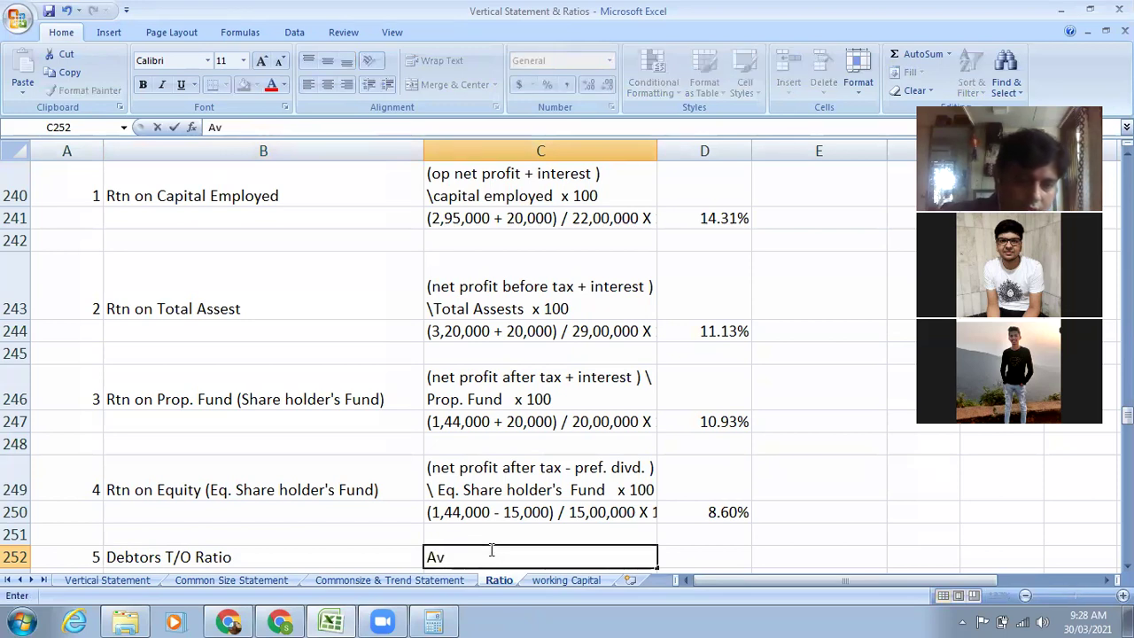
text(g. )
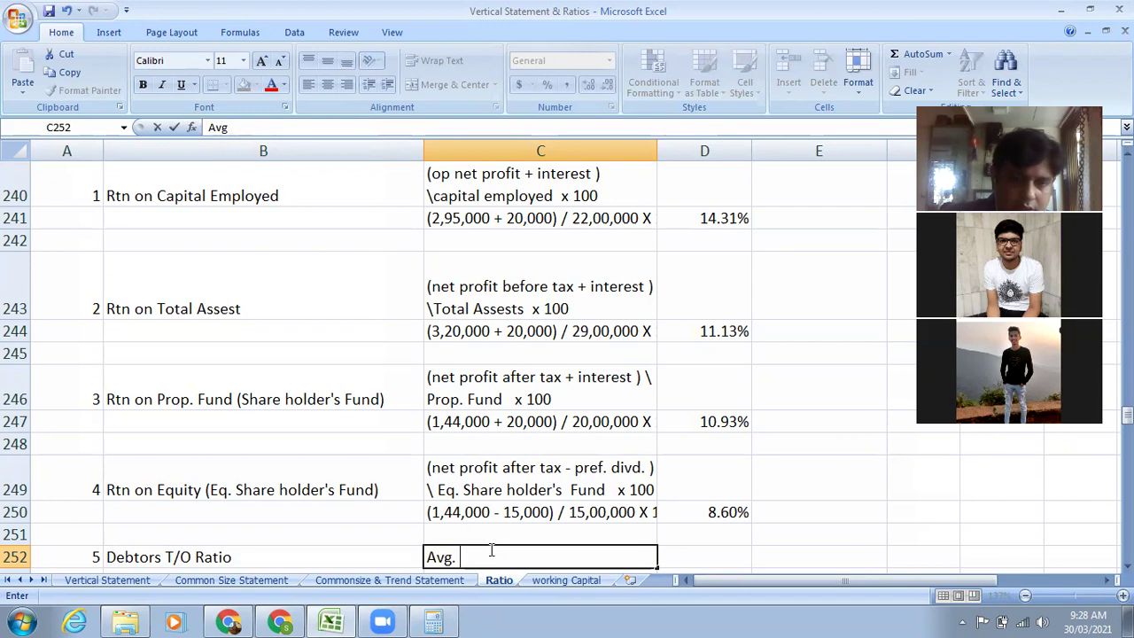
text(Drs)
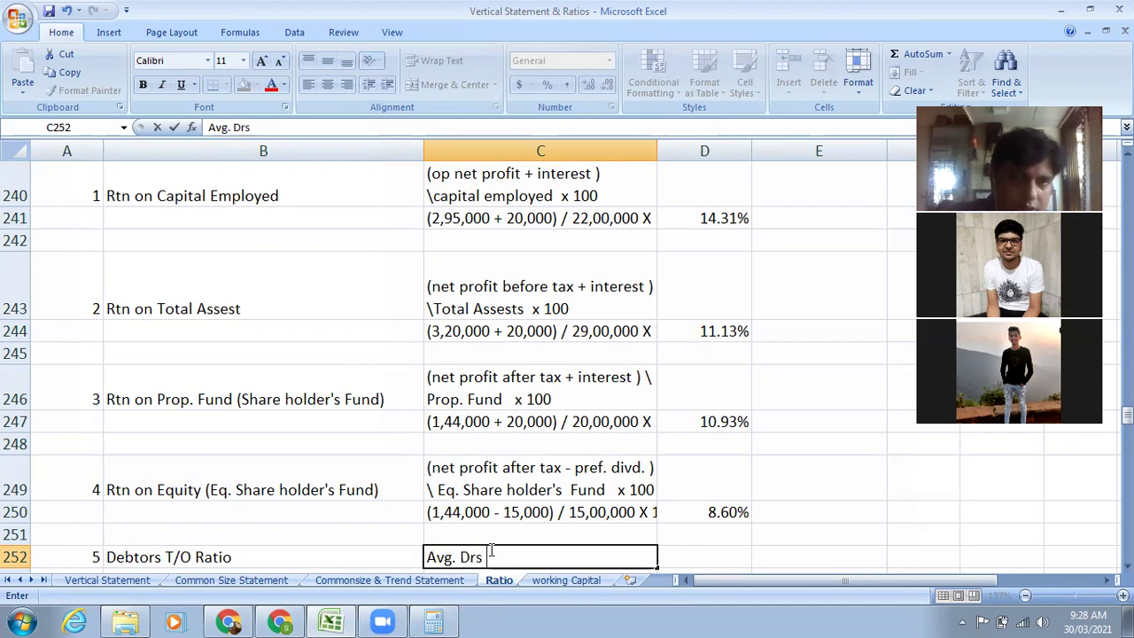
text( & B)
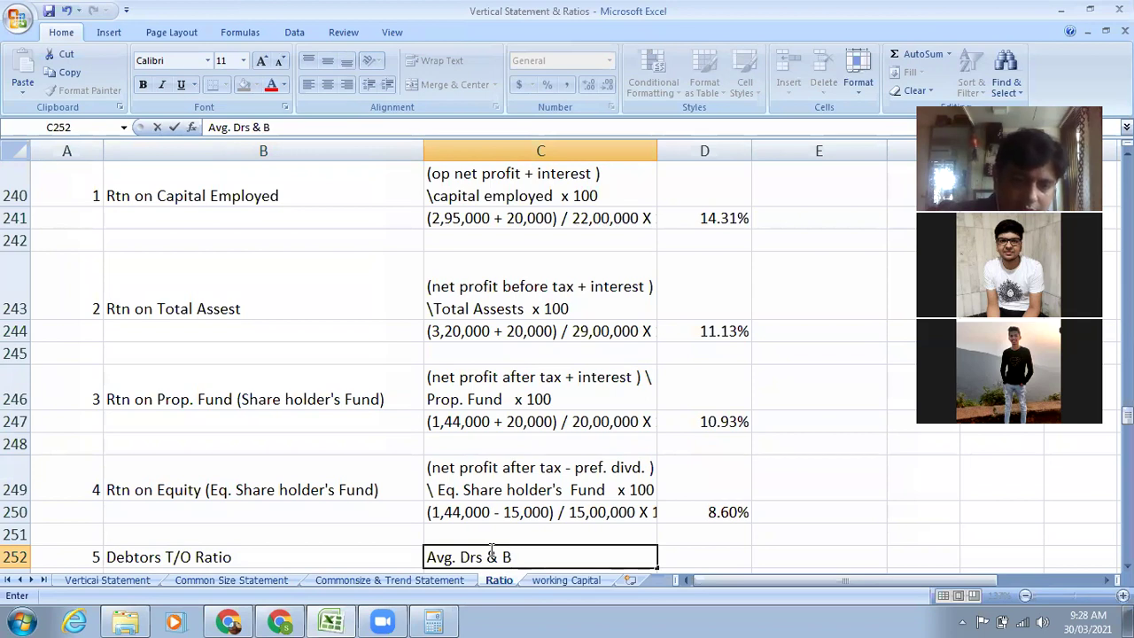
text(.)
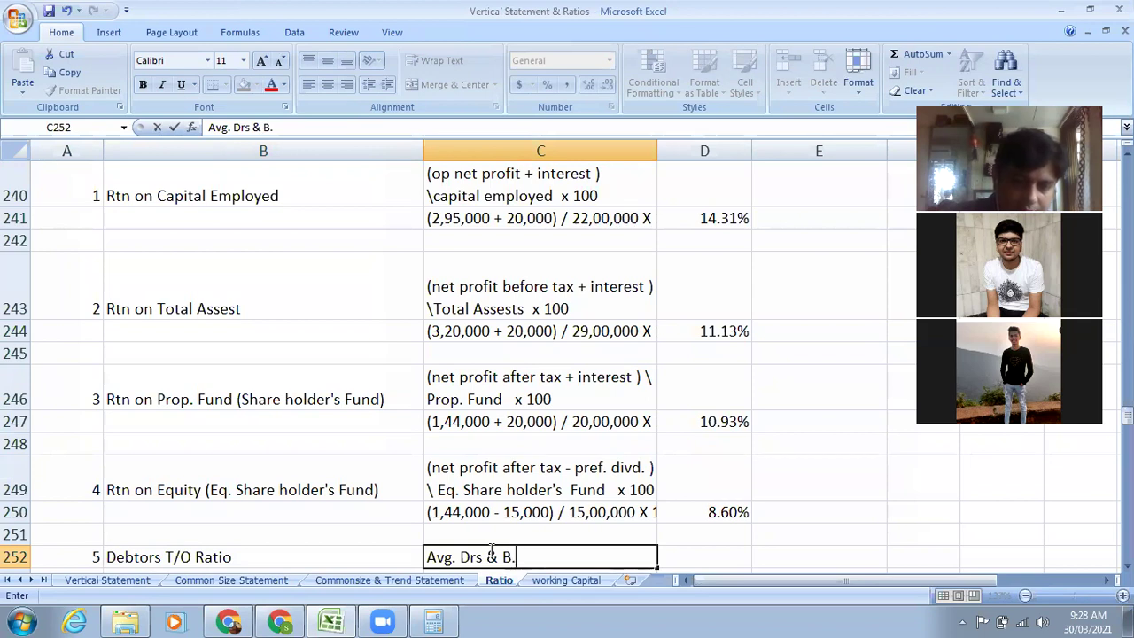
text(R. )
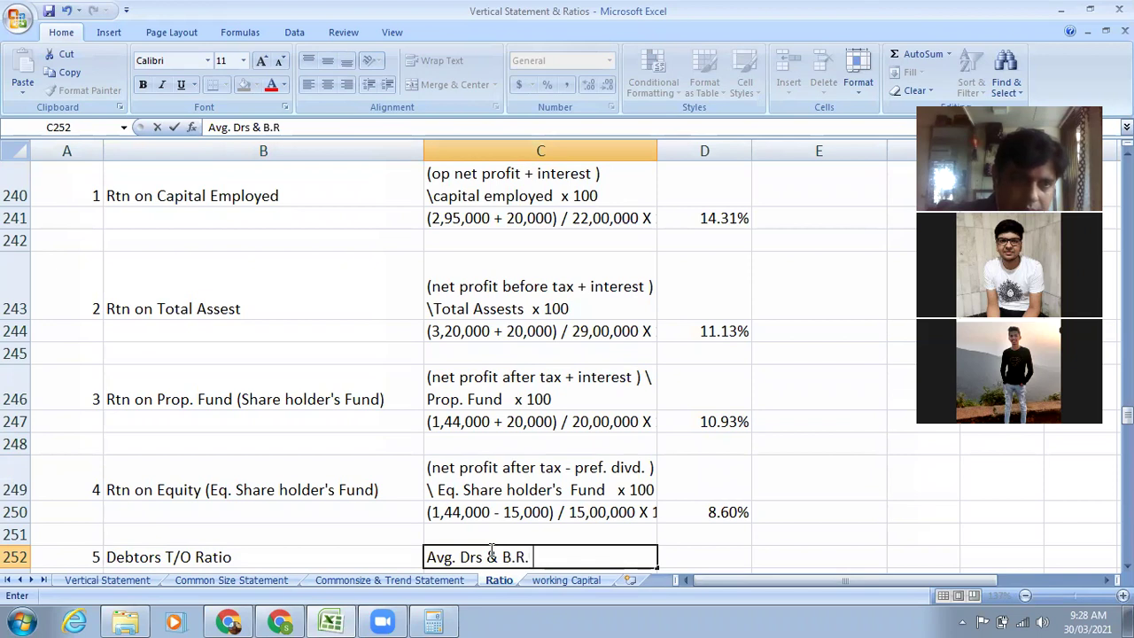
text(/)
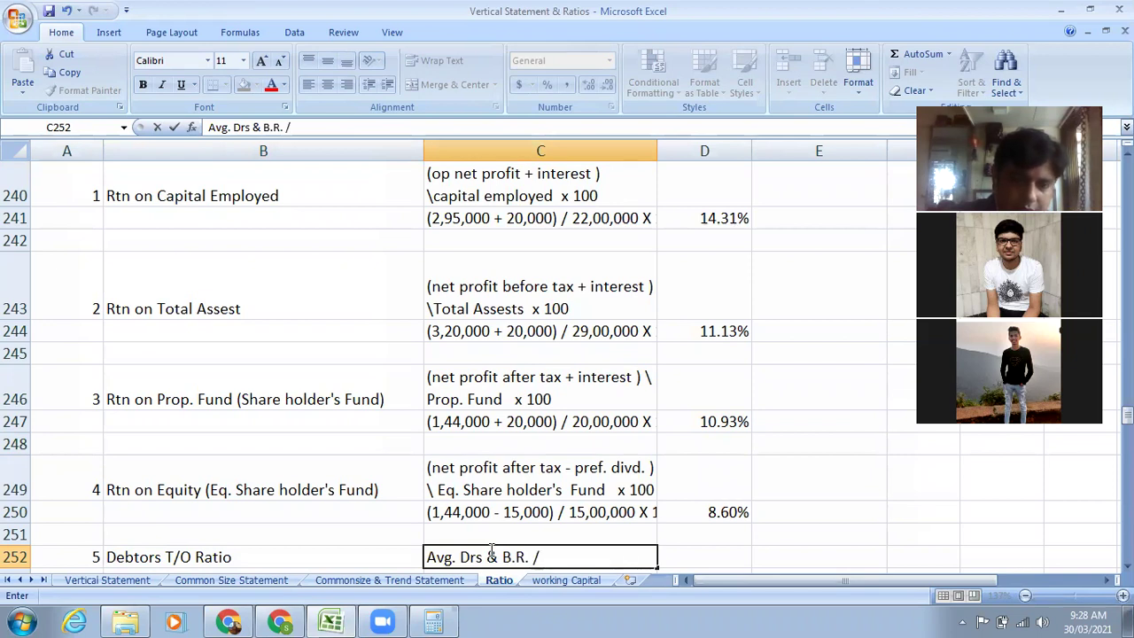
text( Net Ce)
key(BackSpace)
key(BackSpace)
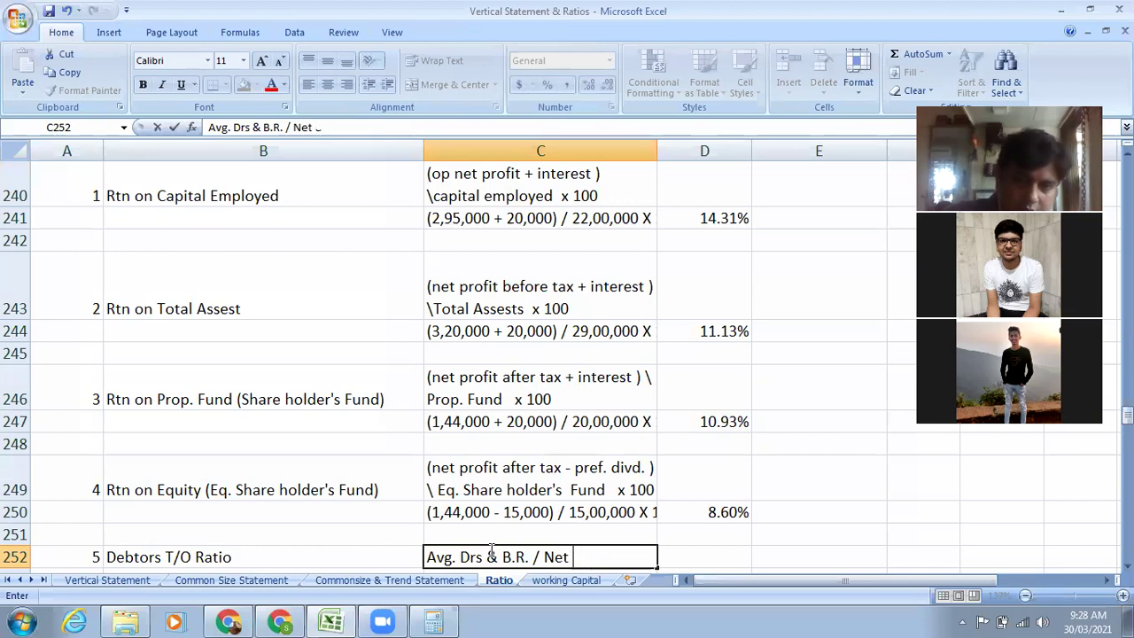
text(Cr Sale)
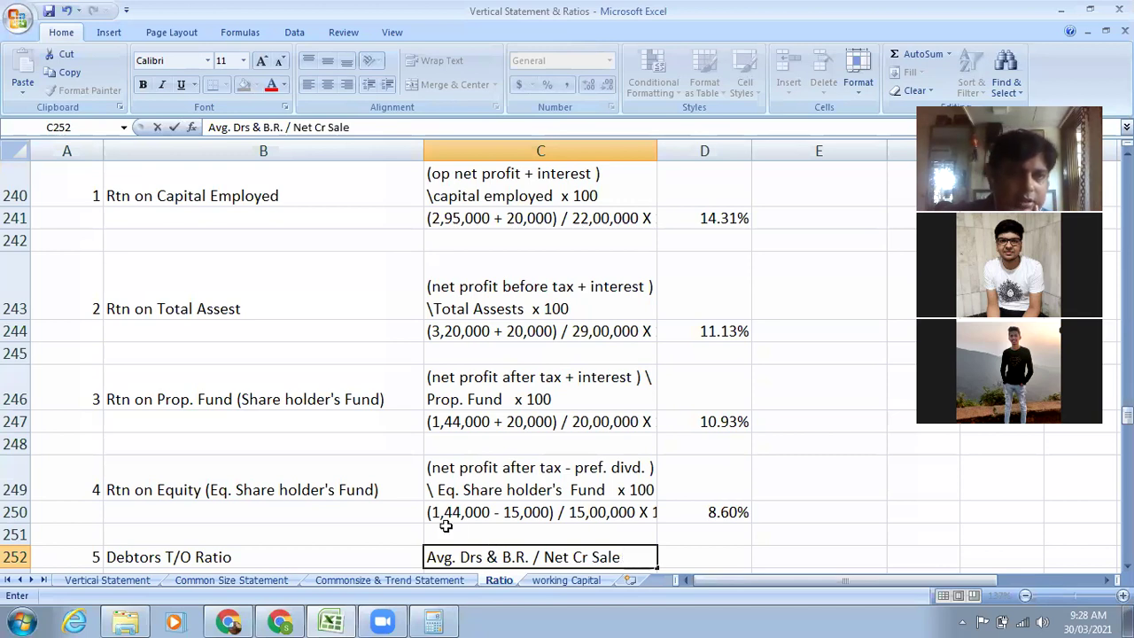
Swap the numerator and denominator of the formula text in C252 so it reads "Net Cr Sale / Avg. Drs & B.R.".
scroll(458, 517, down, 2)
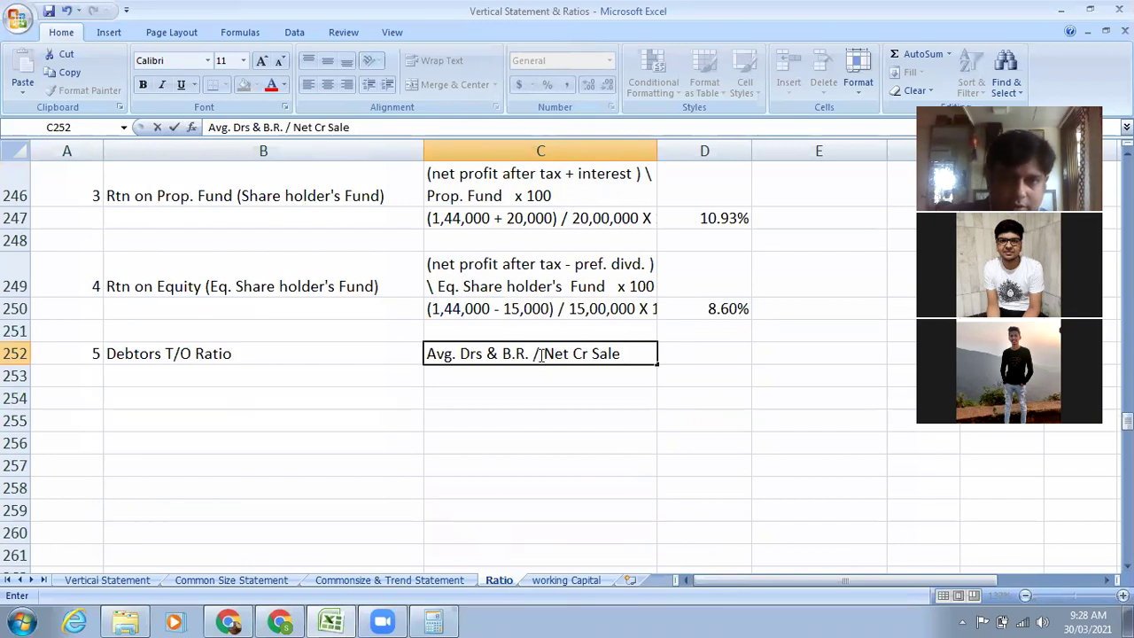
drag(541, 353, 619, 355)
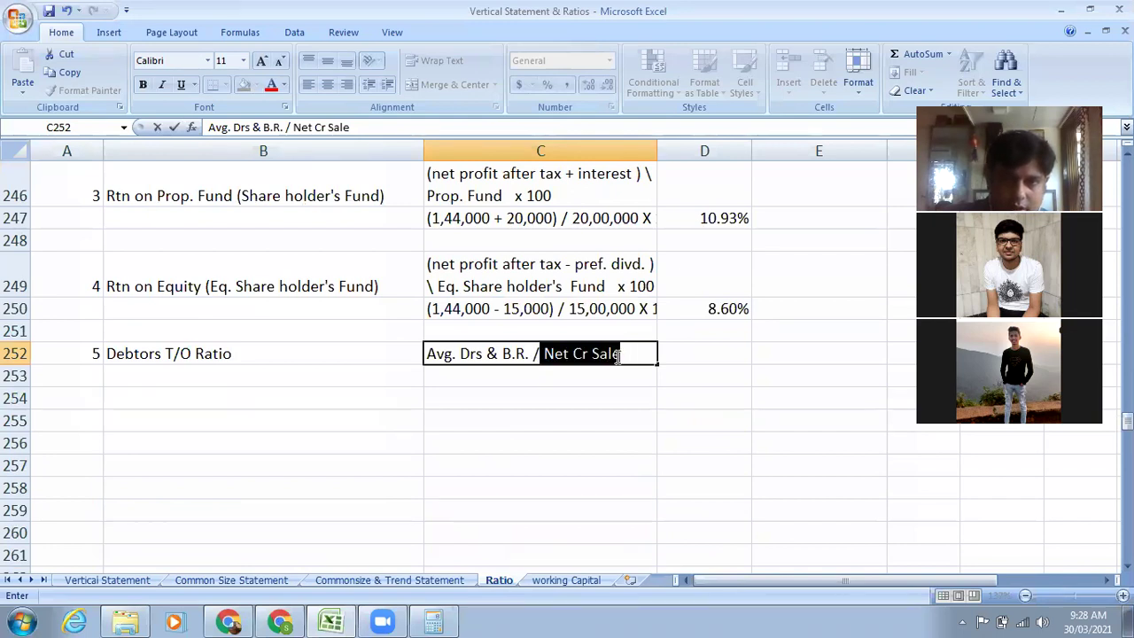
click(60, 54)
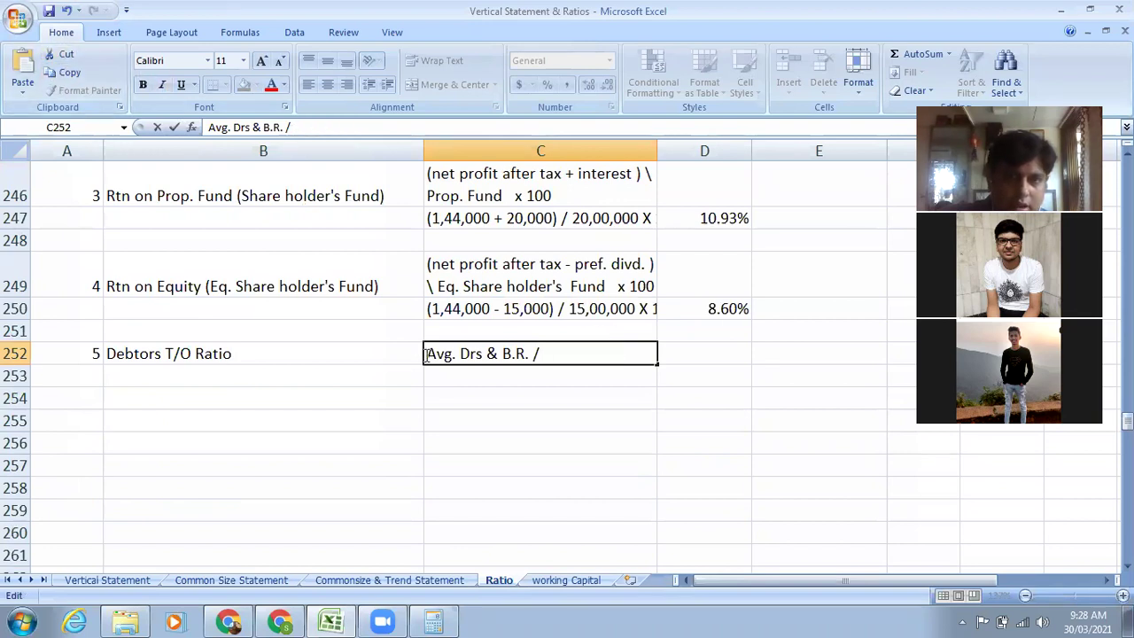
click(21, 72)
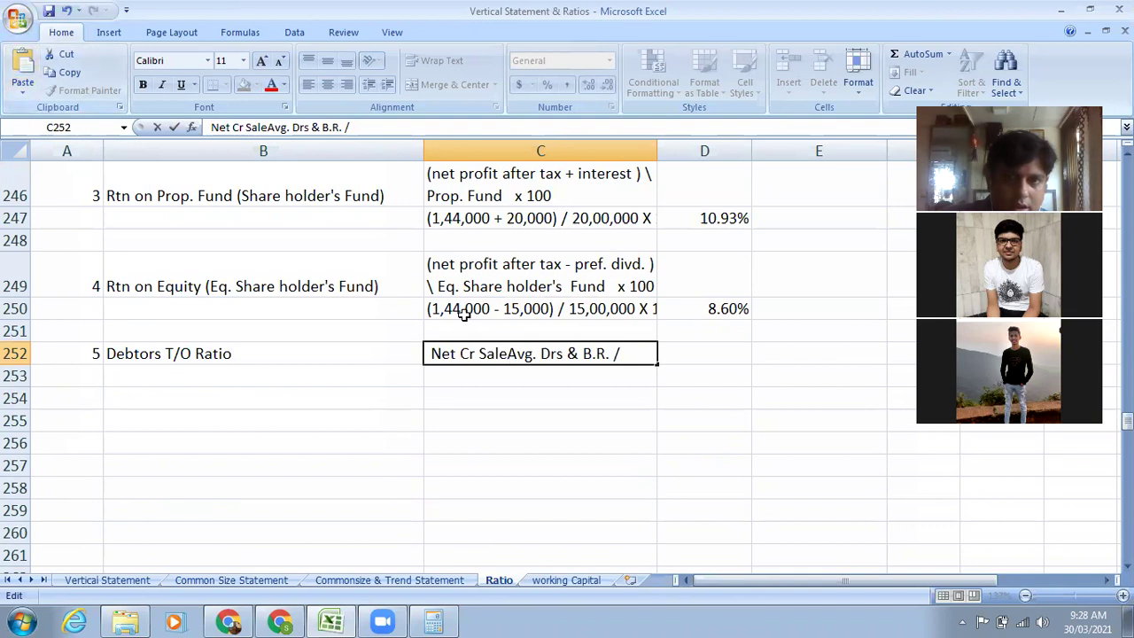
drag(507, 352, 621, 353)
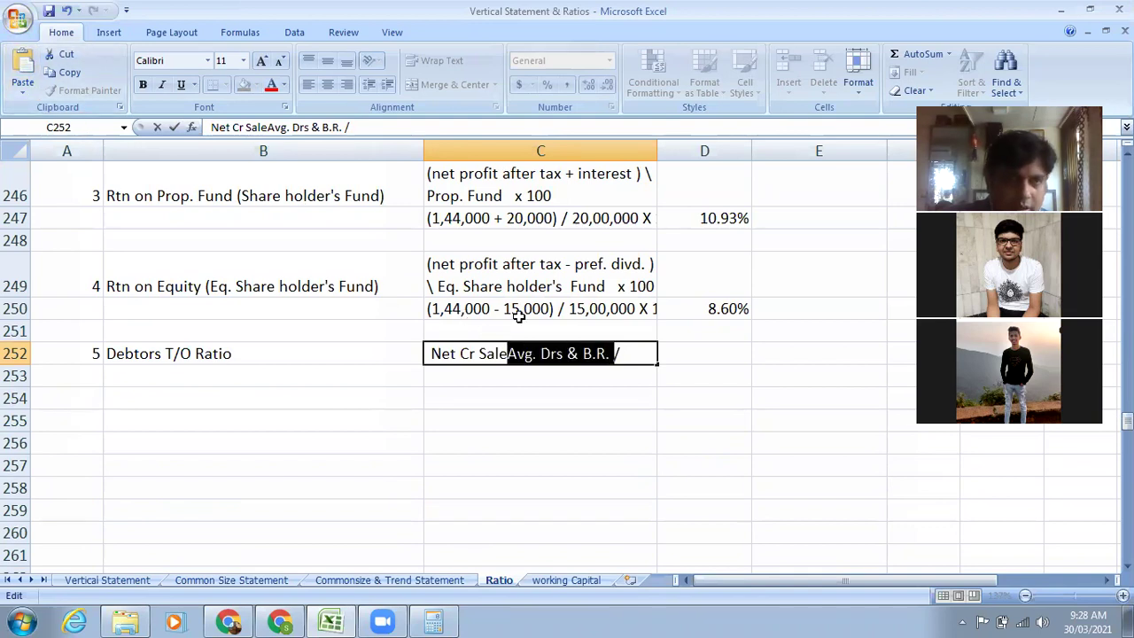
click(62, 54)
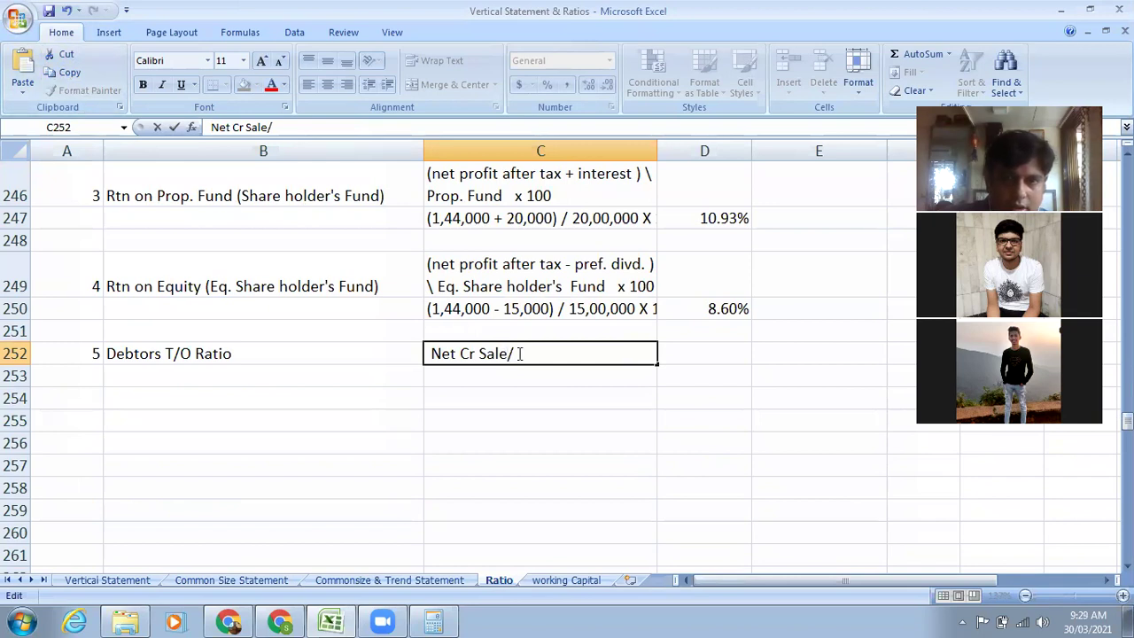
click(23, 78)
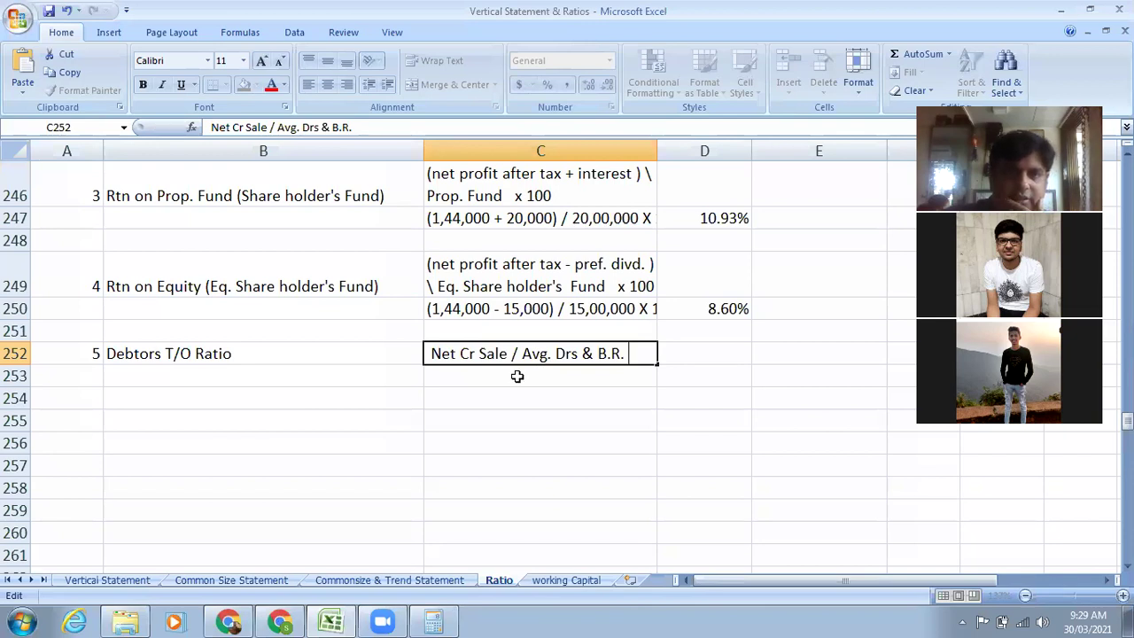
key(Return)
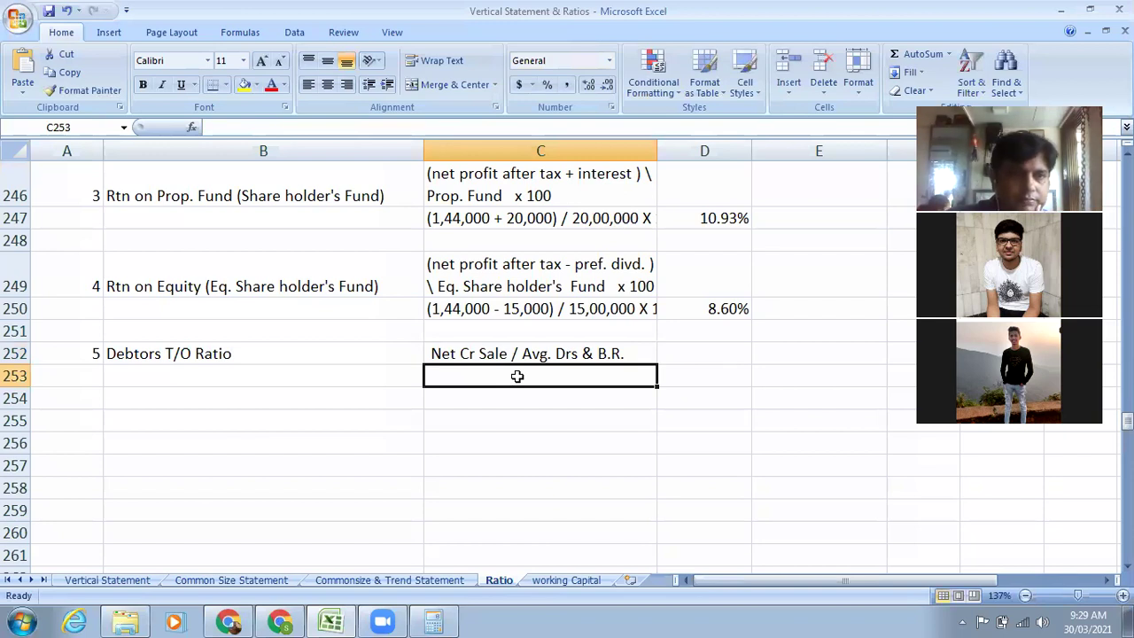
Enter the debtors turnover calculation text "17,00,000 / 1,50,000 + 30,000" in C253.
text(17)
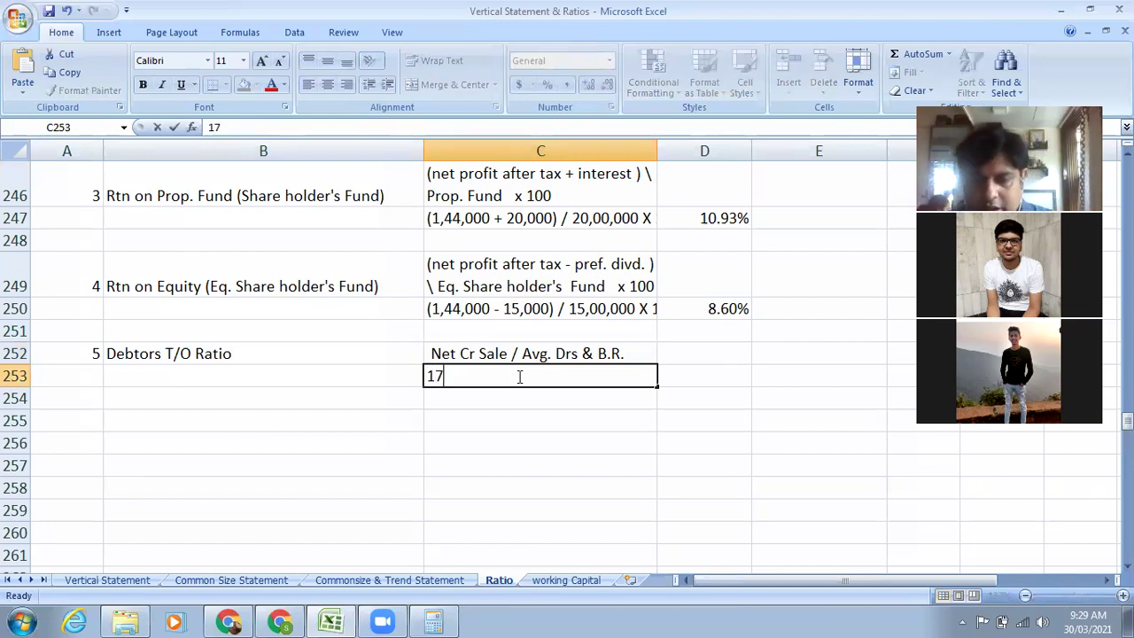
text(,00,00)
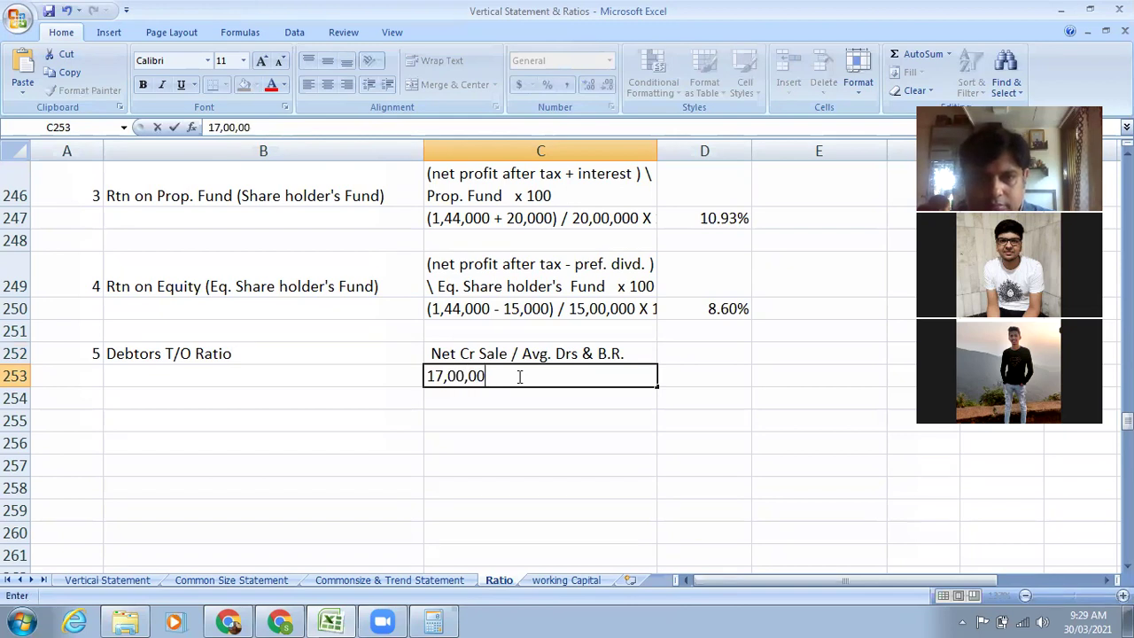
text(0 / 1,50,000 + 30,000)
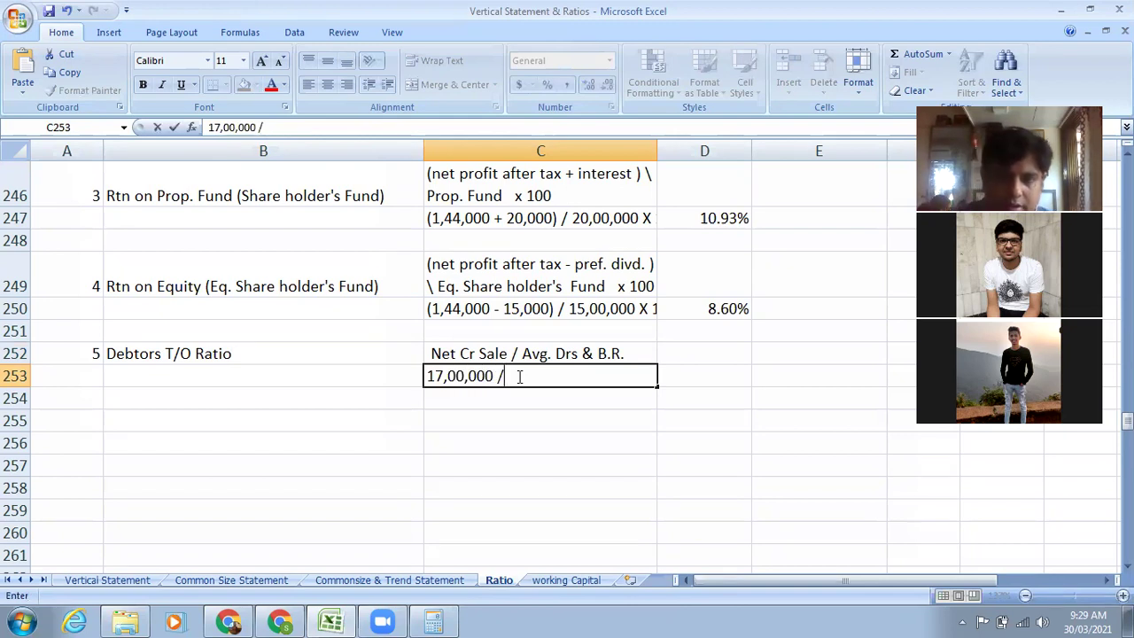
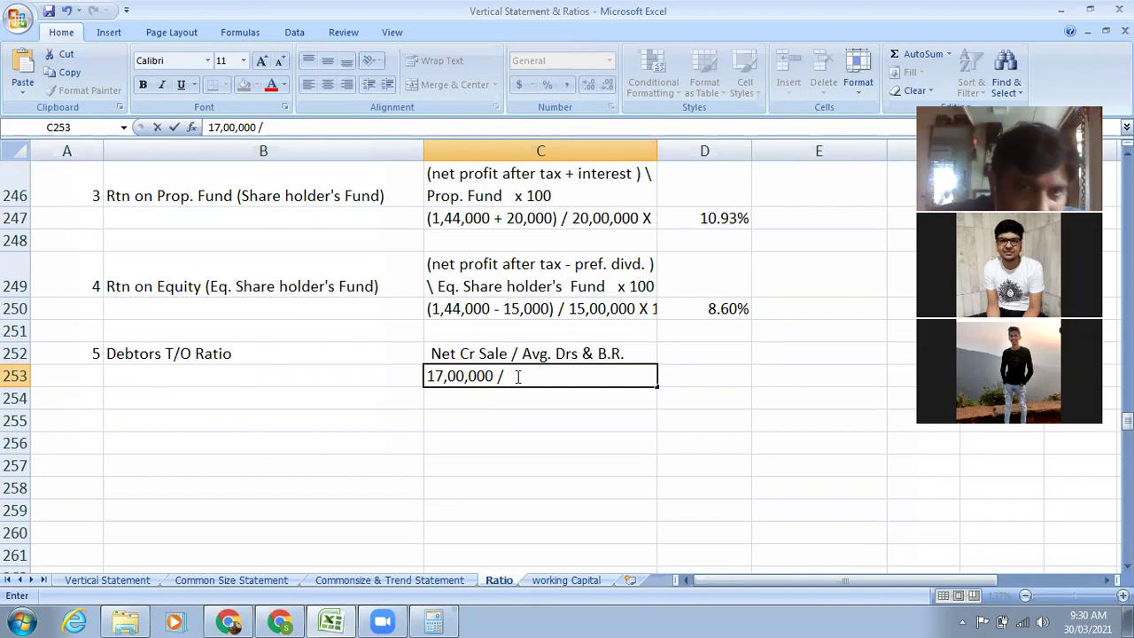
text(1)
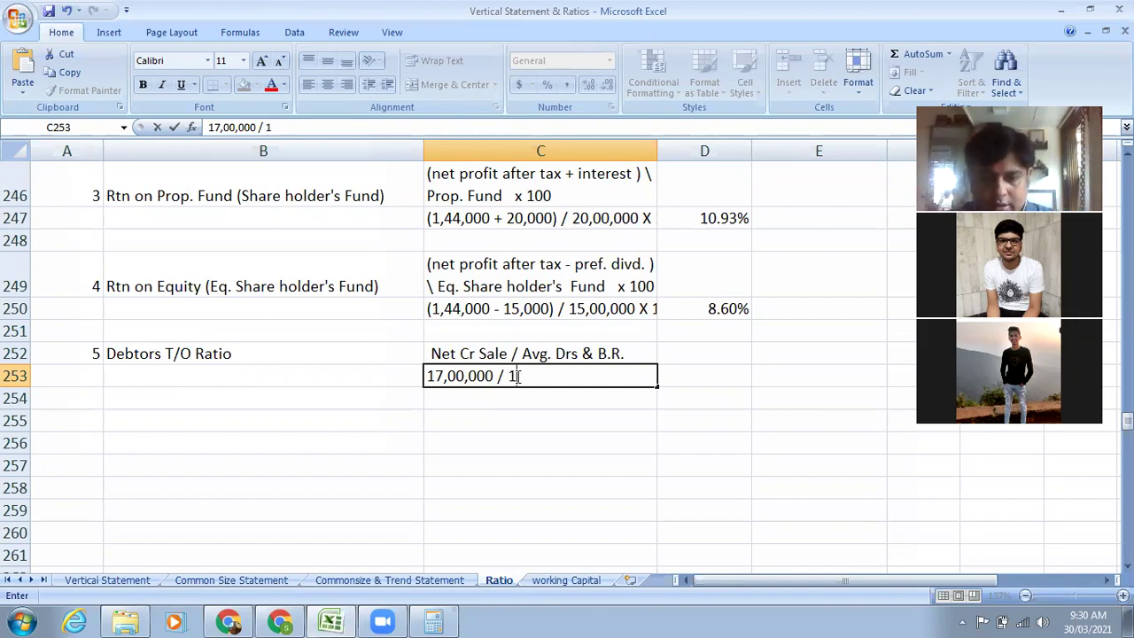
text(,50,000 )
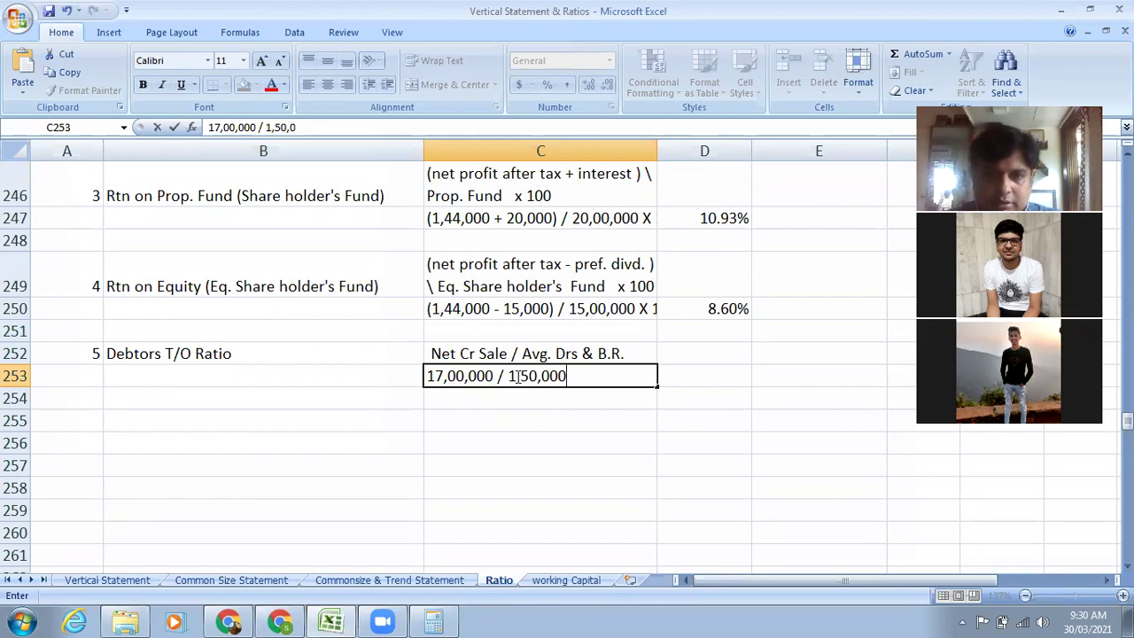
text(+ 3)
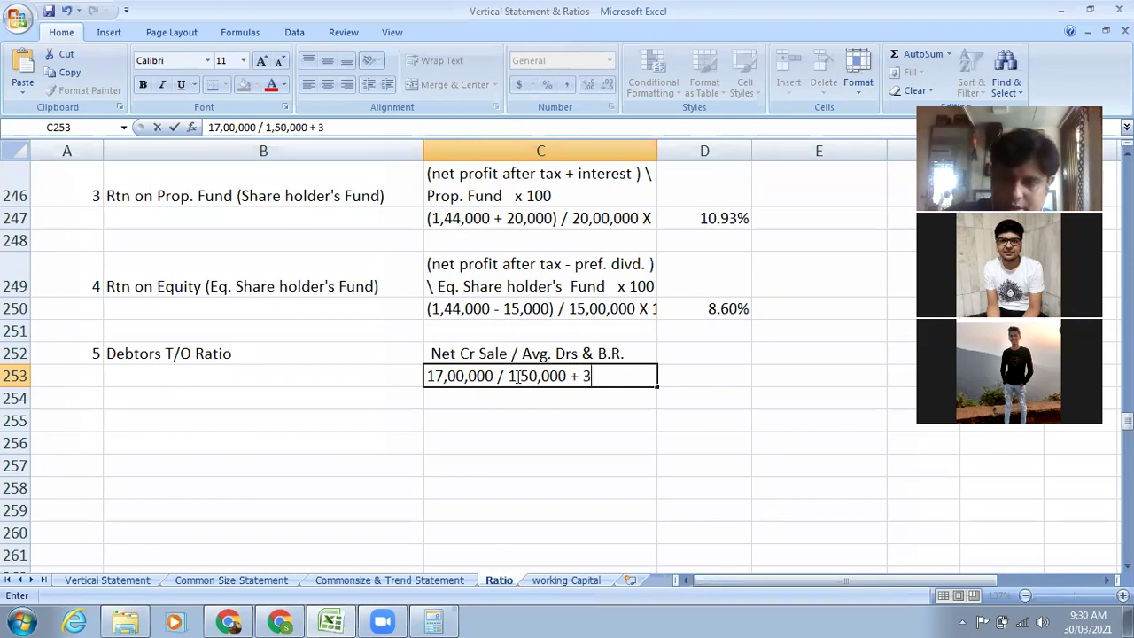
text(0,000)
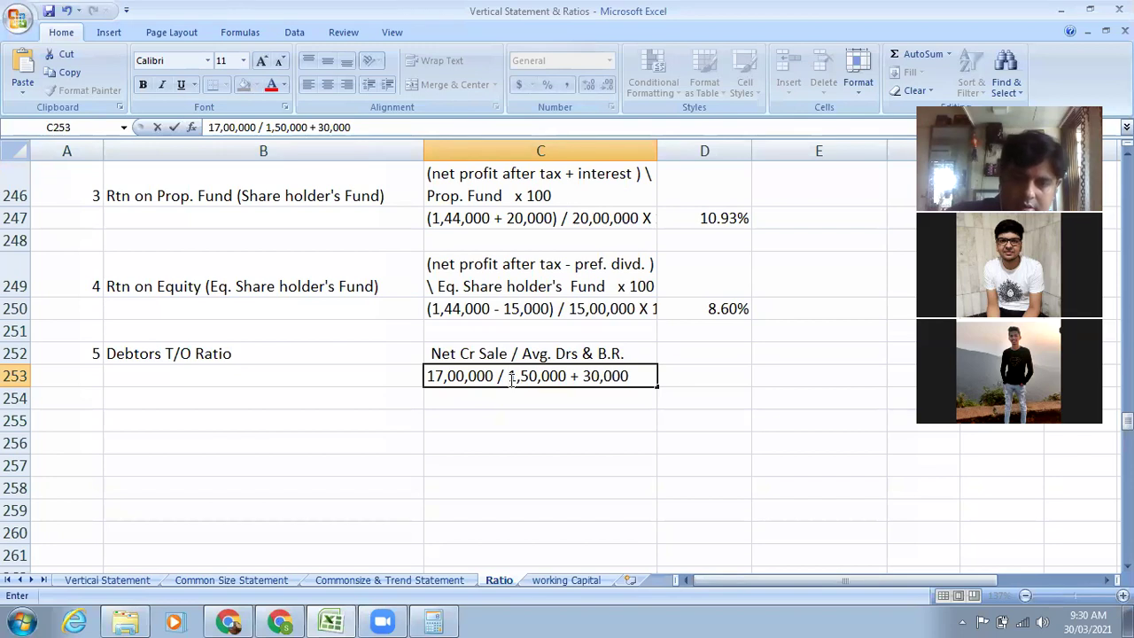
Enclose the divisor "1,50,000 + 30,000" in parentheses in the C253 calculation text.
click(510, 379)
text(()
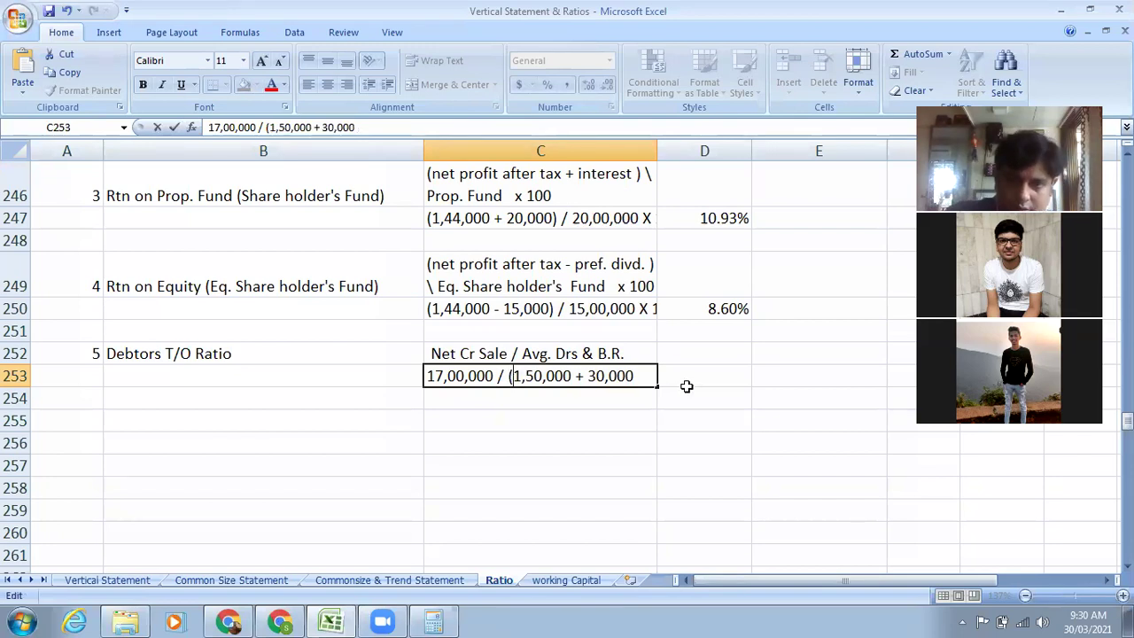
text())
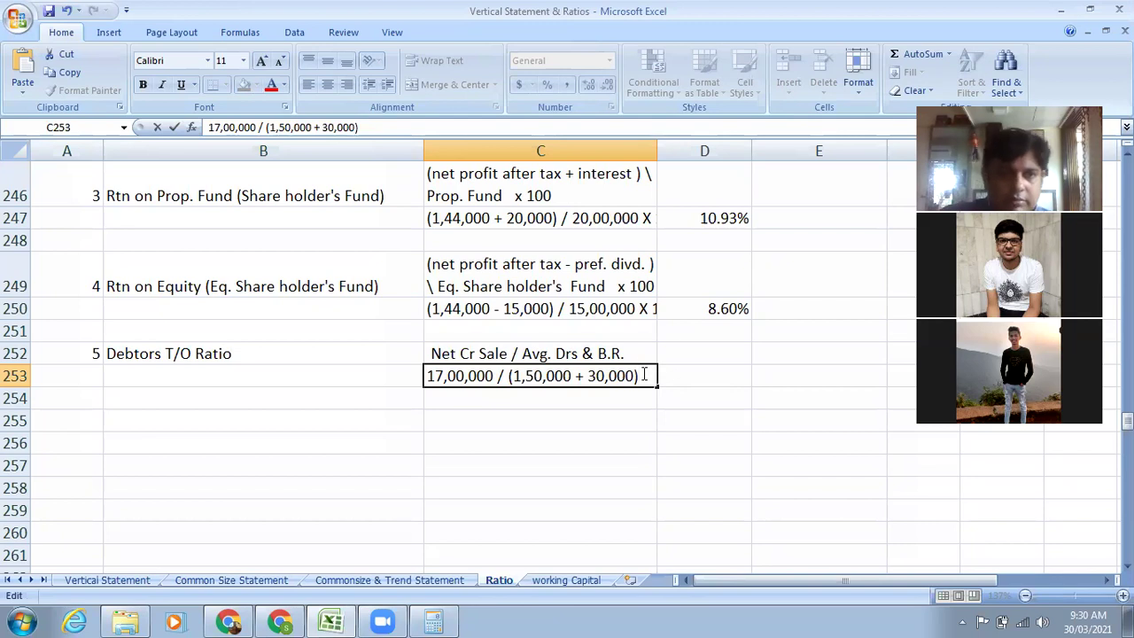
Enter "9.44 times" in D253 as the debtors turnover ratio result.
click(726, 375)
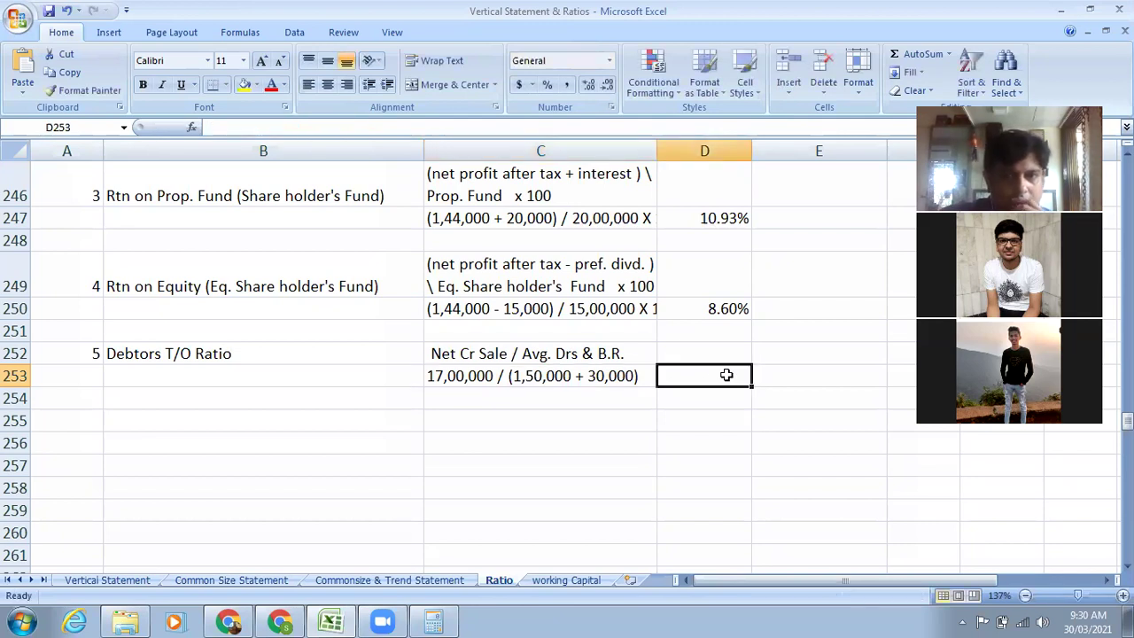
text(9.44 times)
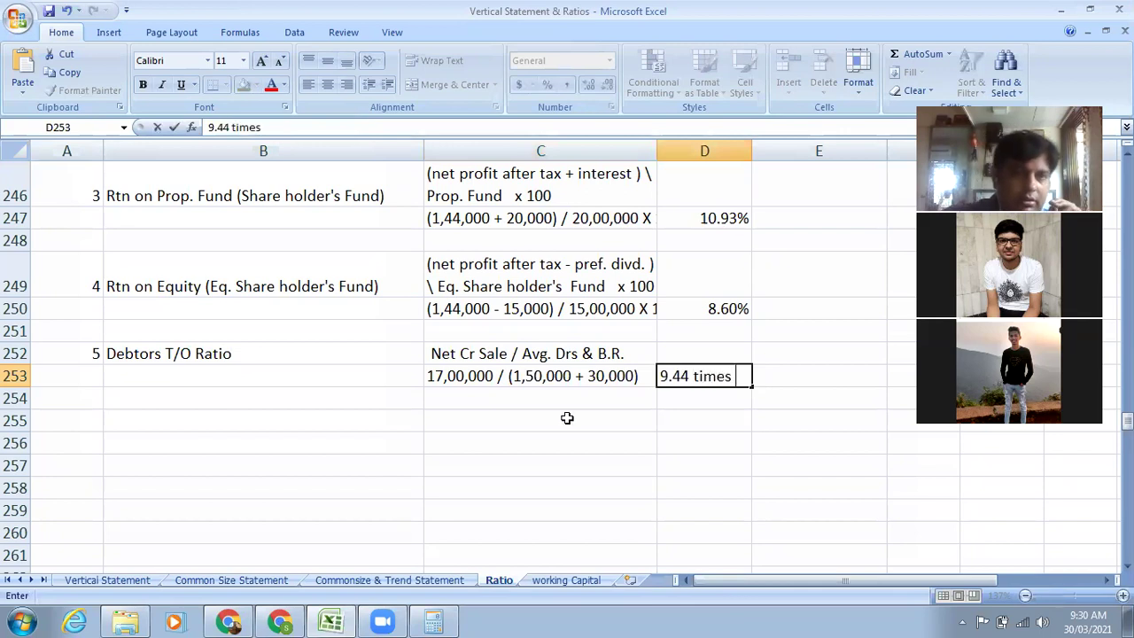
click(540, 421)
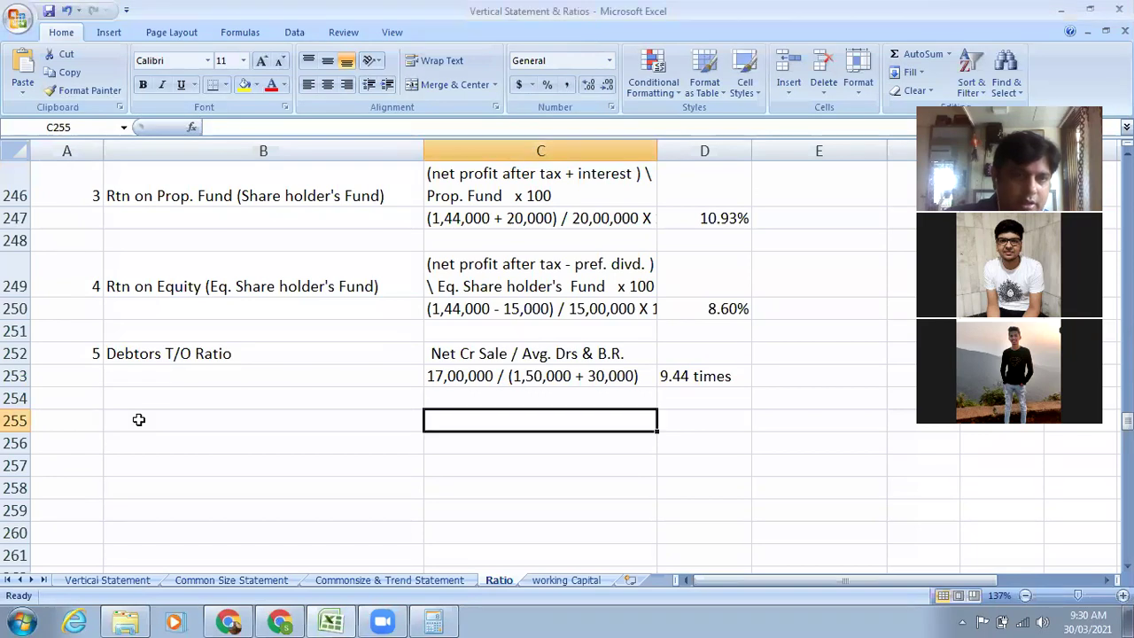
Enter the label "Avg. Collection Period" in B255.
click(127, 416)
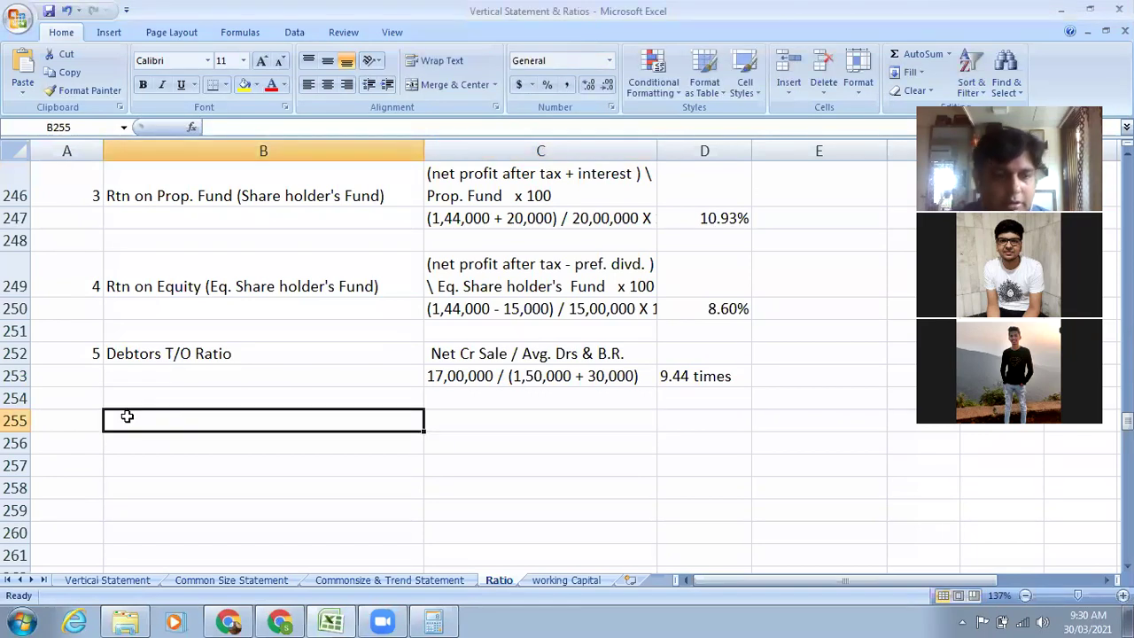
text(Avg)
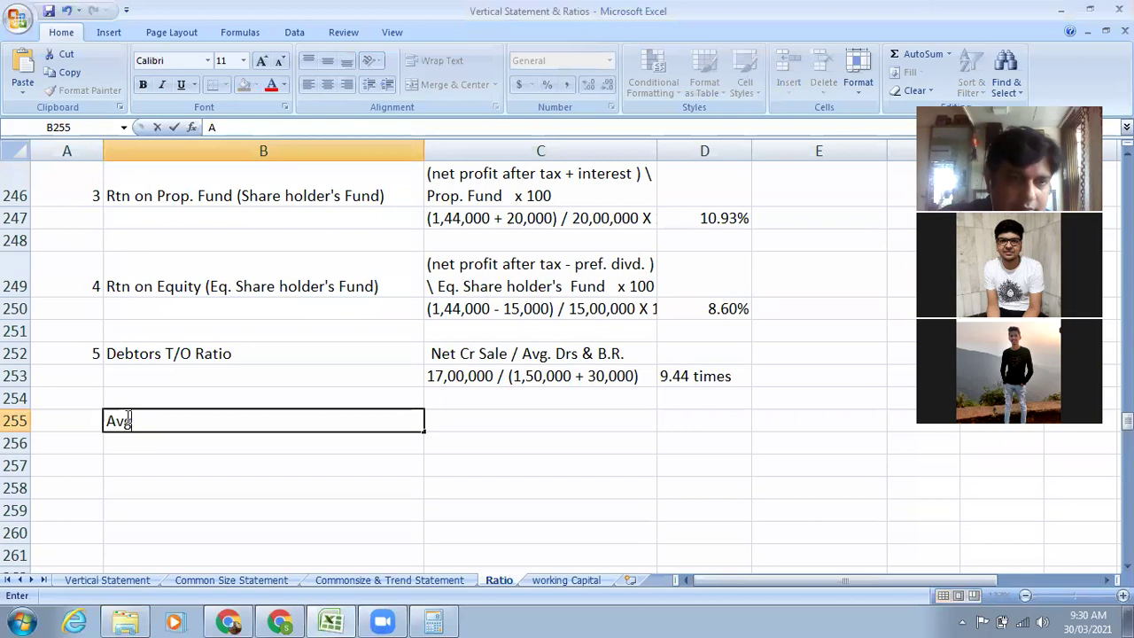
text(. Co)
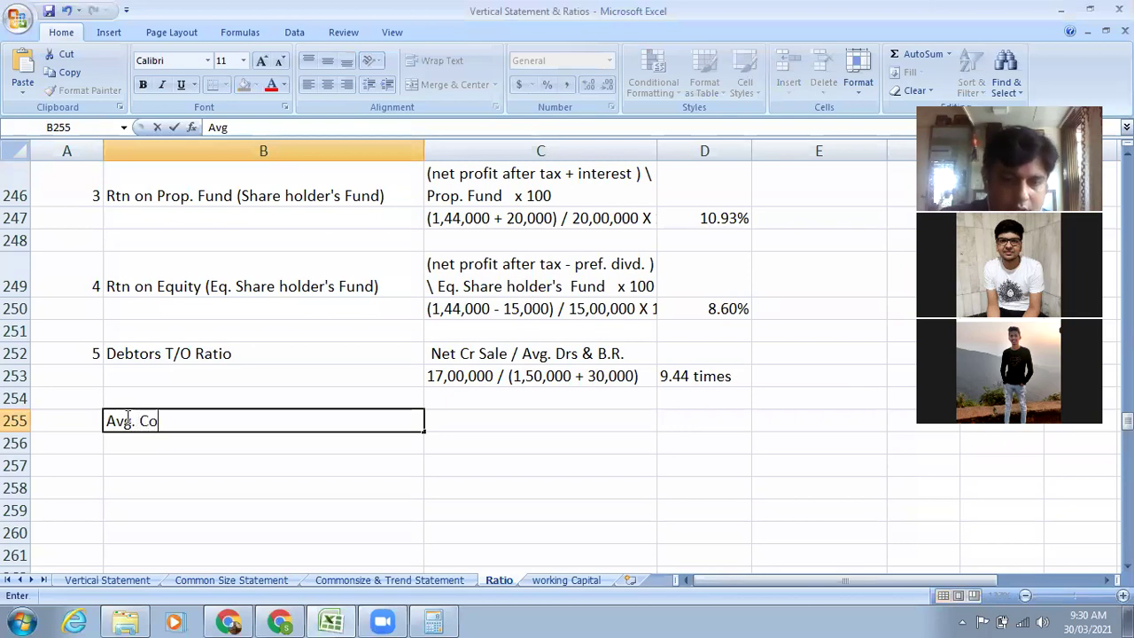
text(llectio)
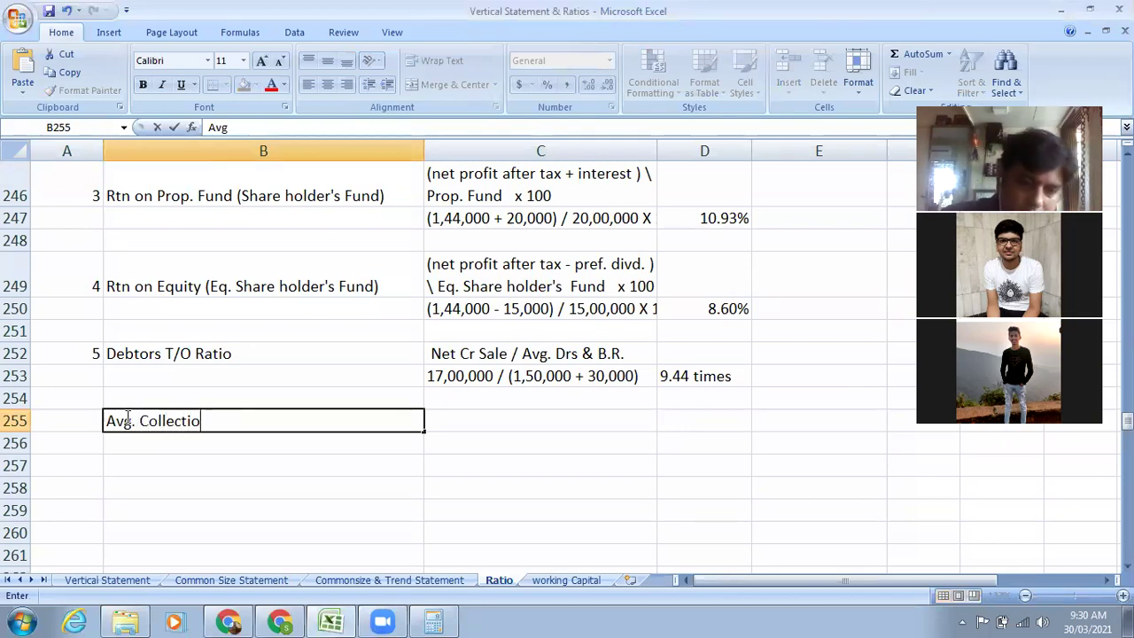
text(n Per)
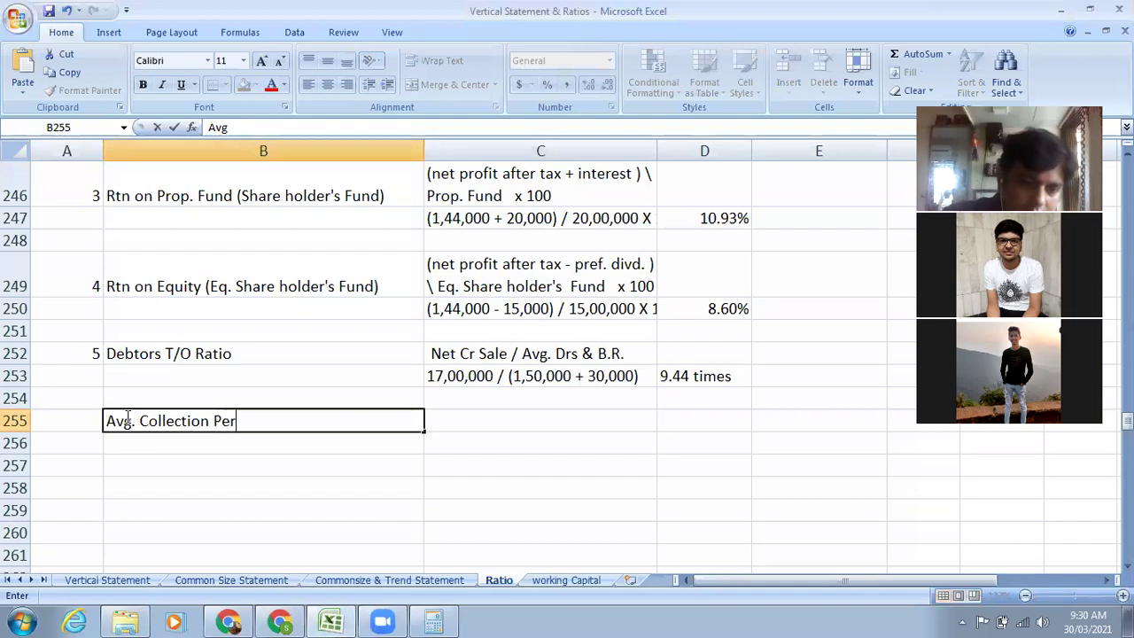
text(iod)
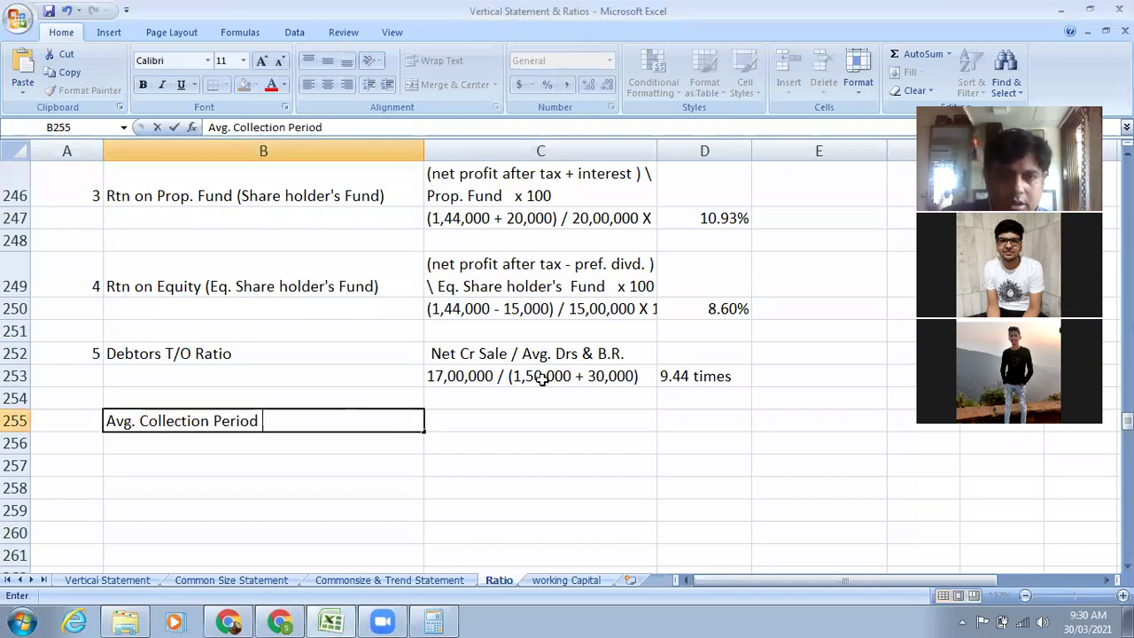
click(504, 413)
Copy the debtors turnover formula text from C252 into C255.
click(509, 353)
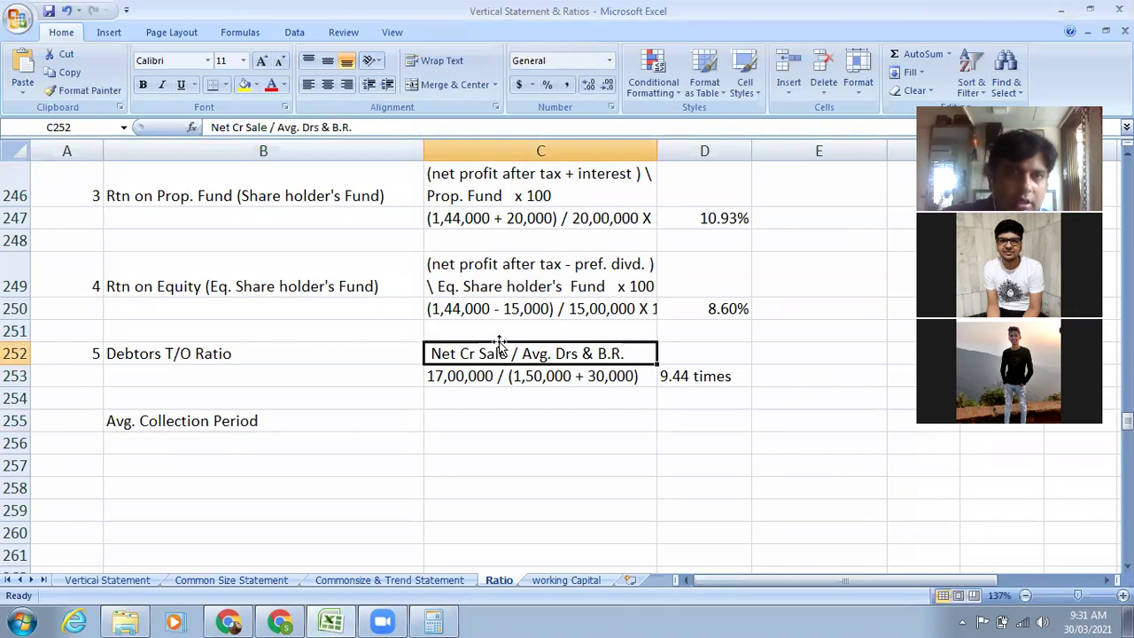
click(63, 71)
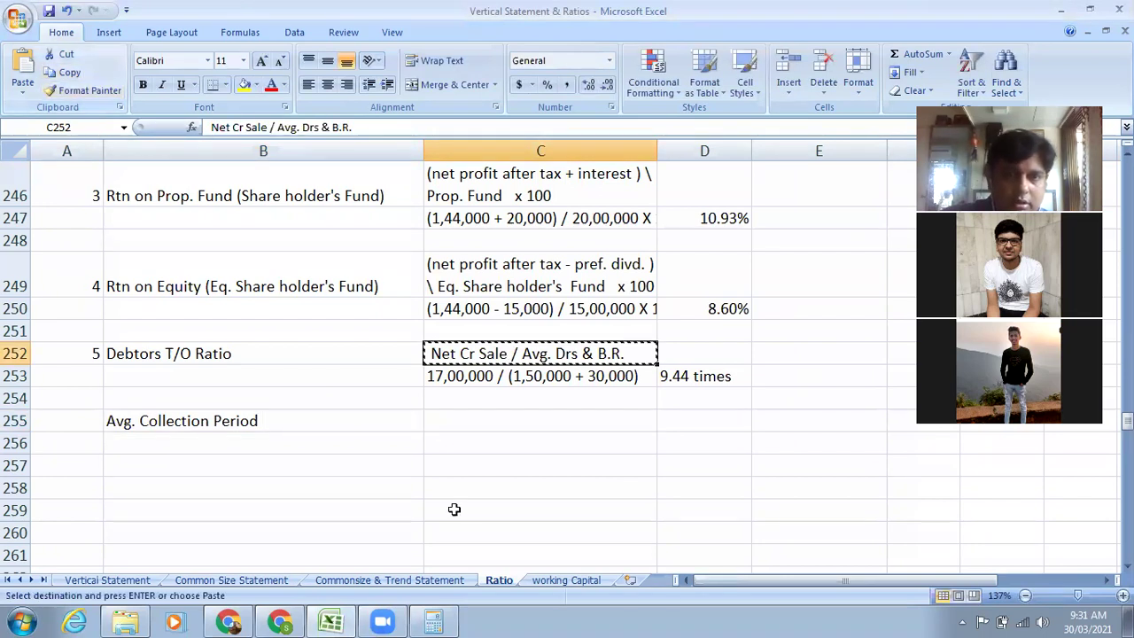
click(461, 421)
click(22, 71)
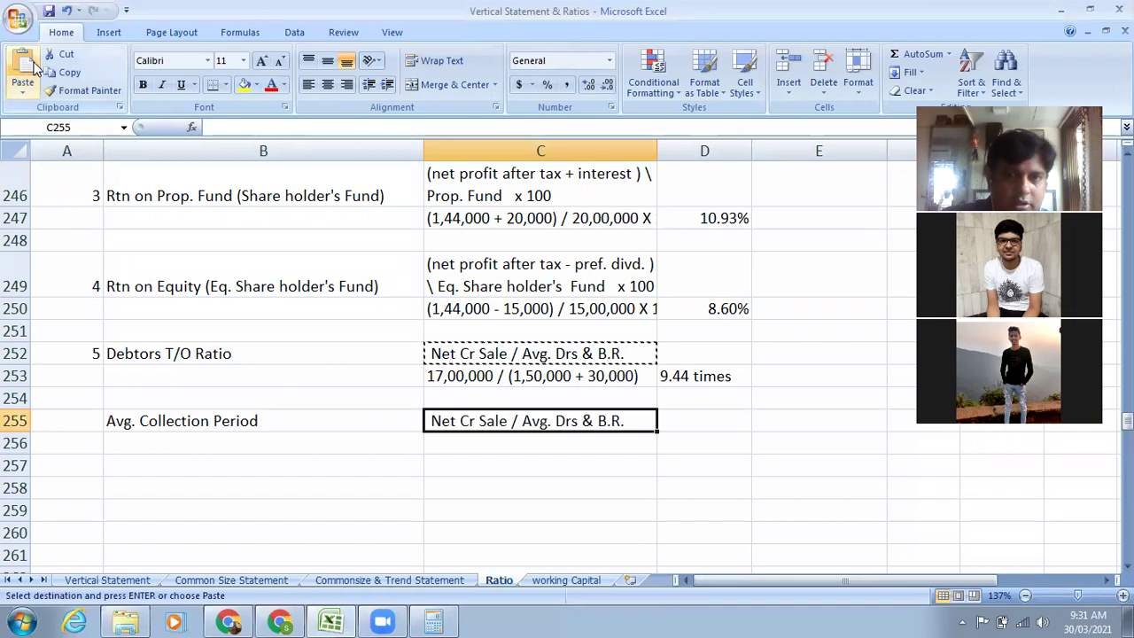
Swap the numerator and denominator of the formula text in C255 so it reads "Avg. Drs & B.R. /Net Cr Sale".
double_click(521, 422)
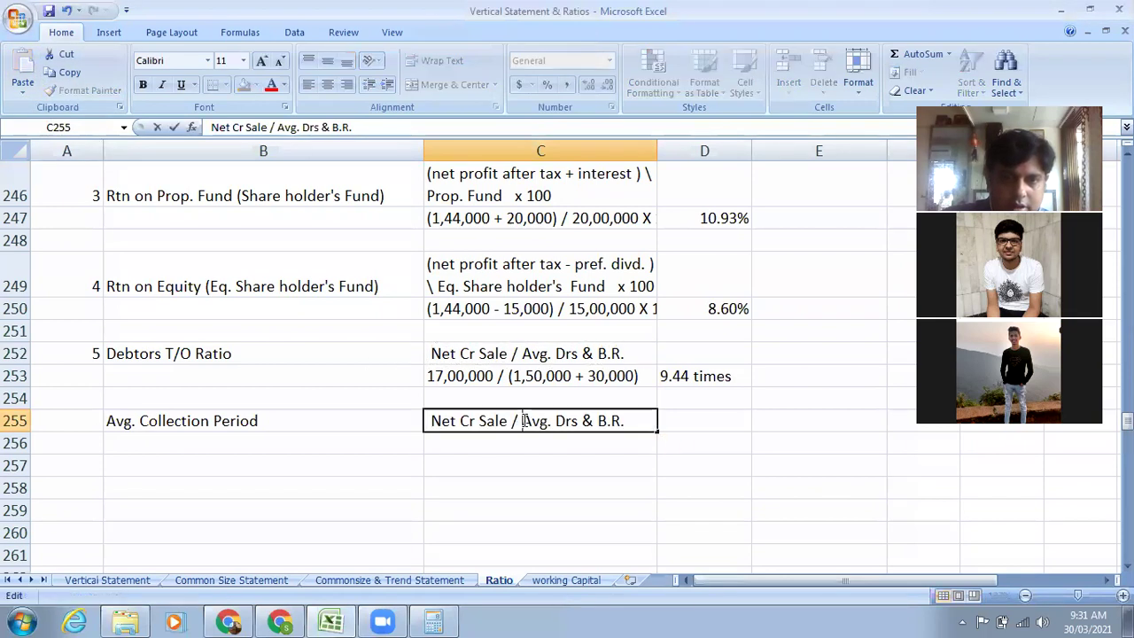
drag(521, 422, 683, 420)
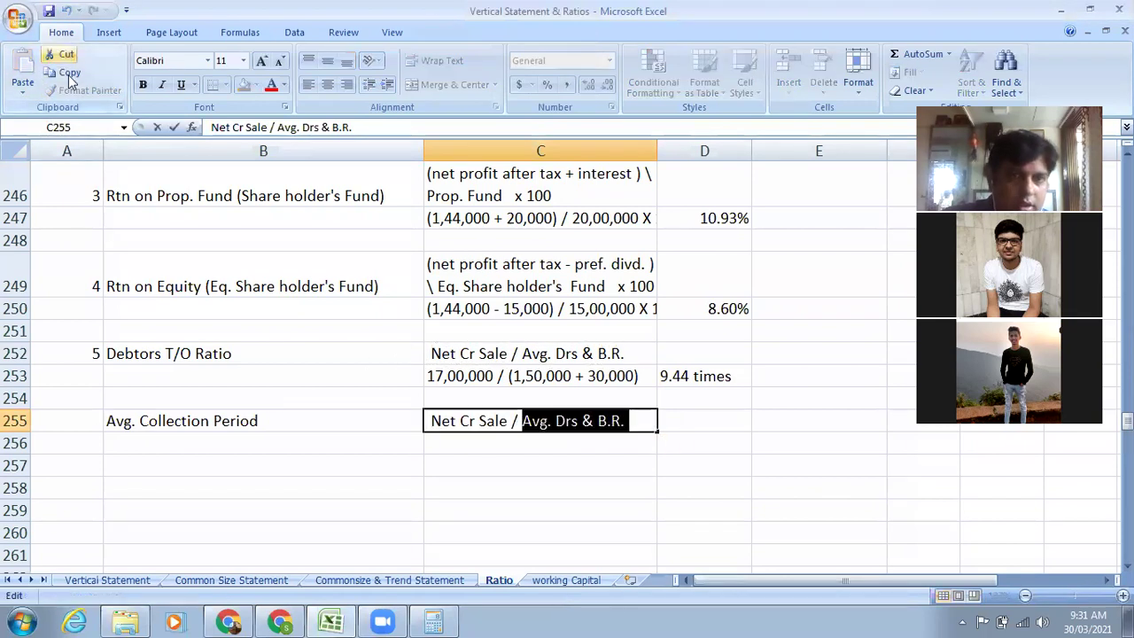
key(BackSpace)
click(431, 421)
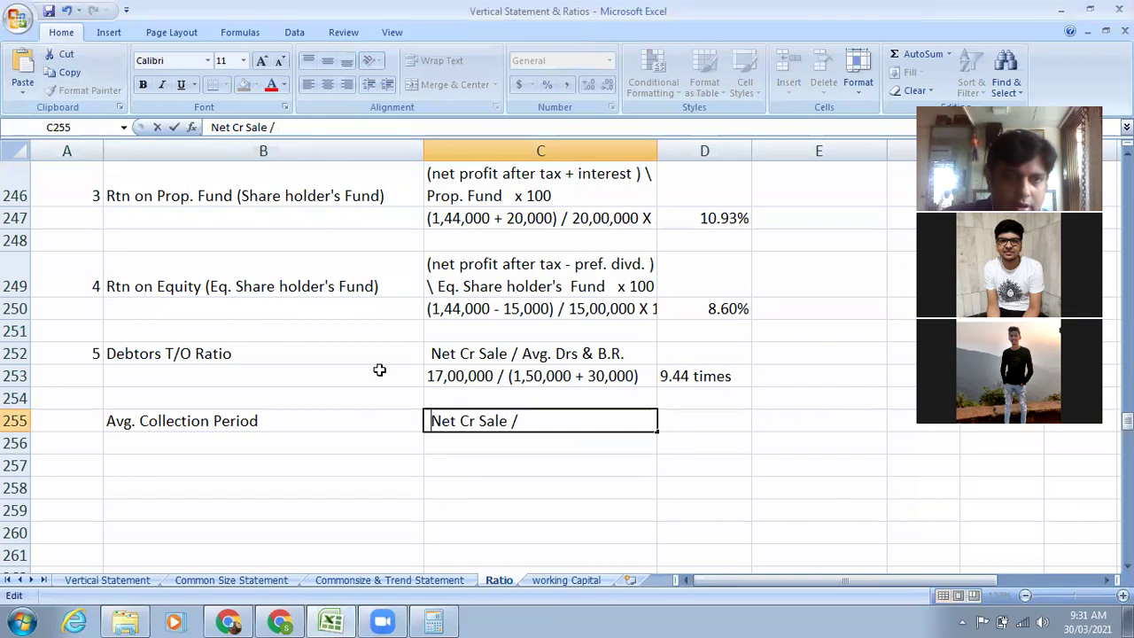
click(23, 71)
text(/)
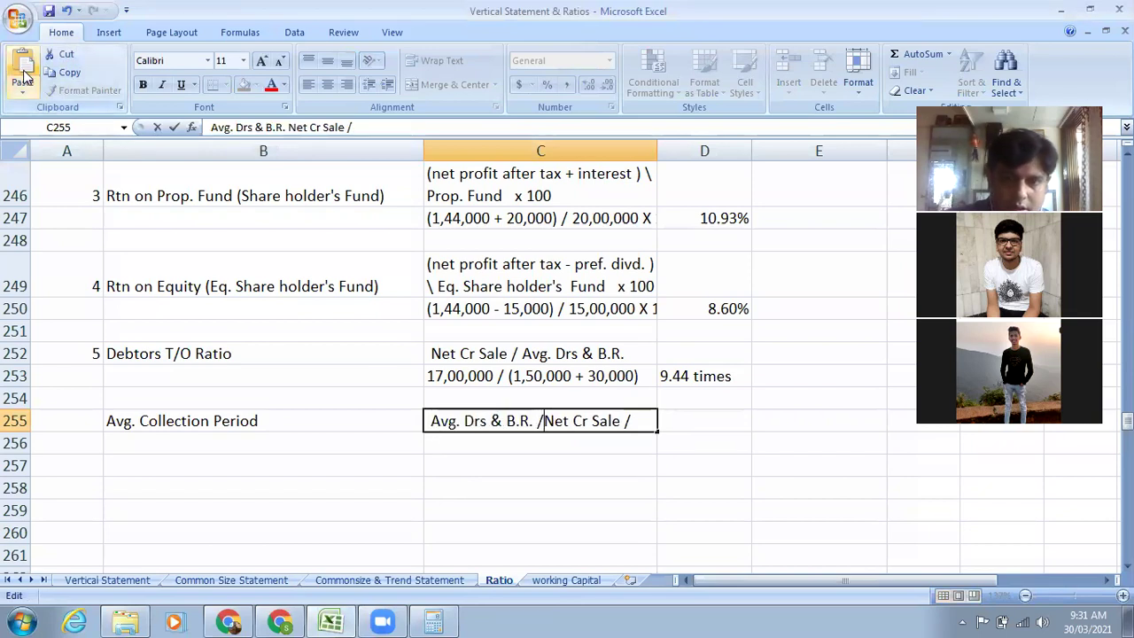
click(641, 422)
key(BackSpace)
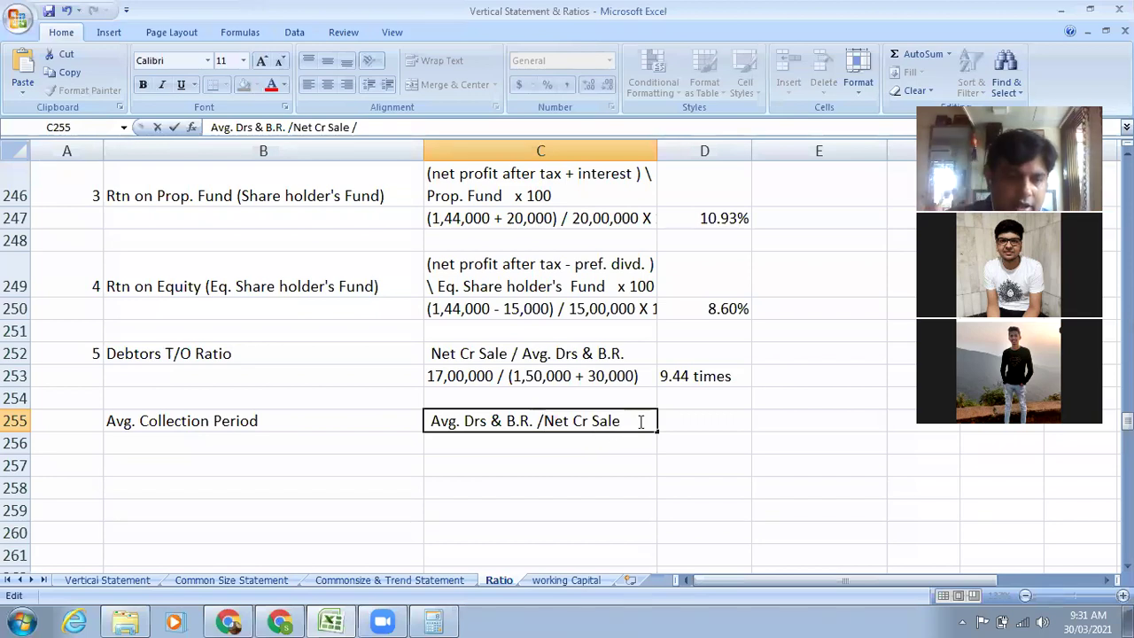
Append the multiplier "x 365" to the collection period formula text in C255.
text(x )
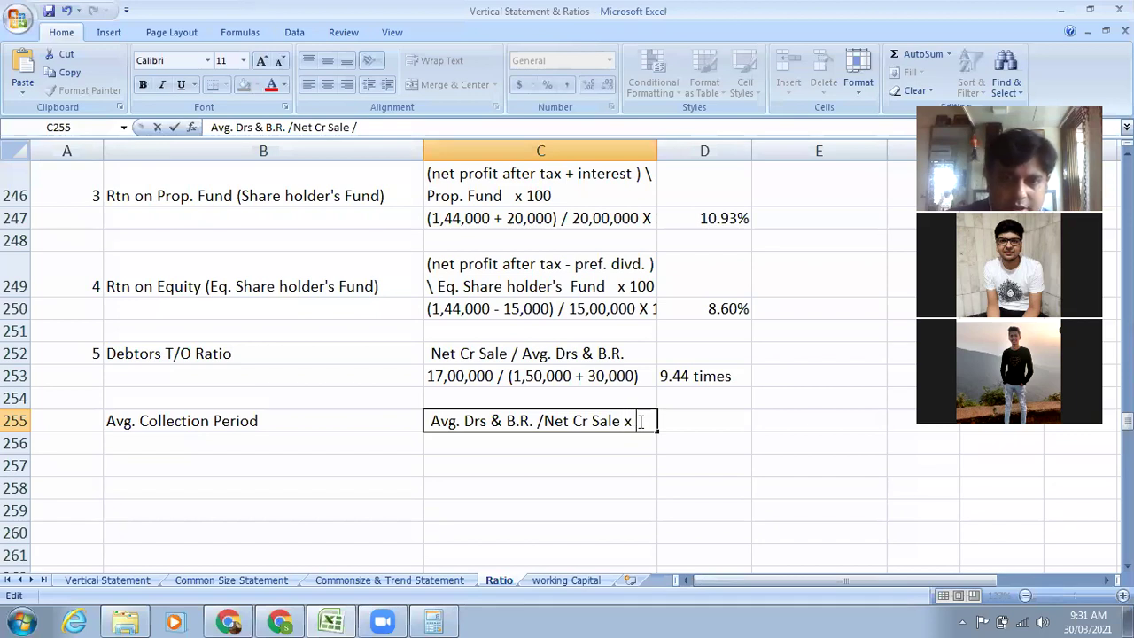
text(365)
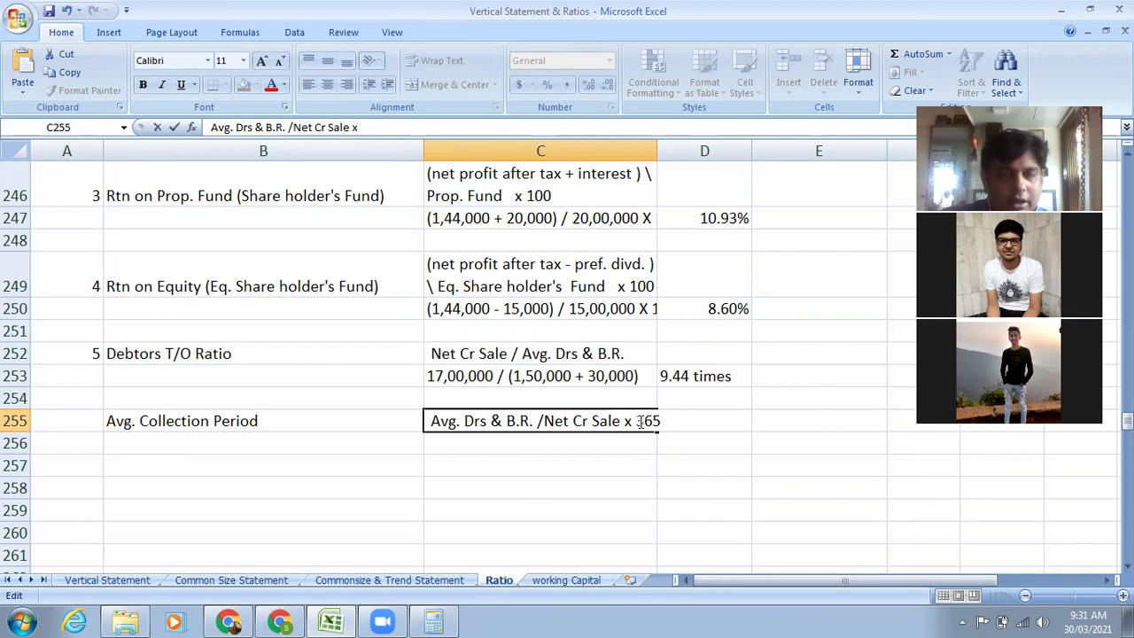
click(626, 479)
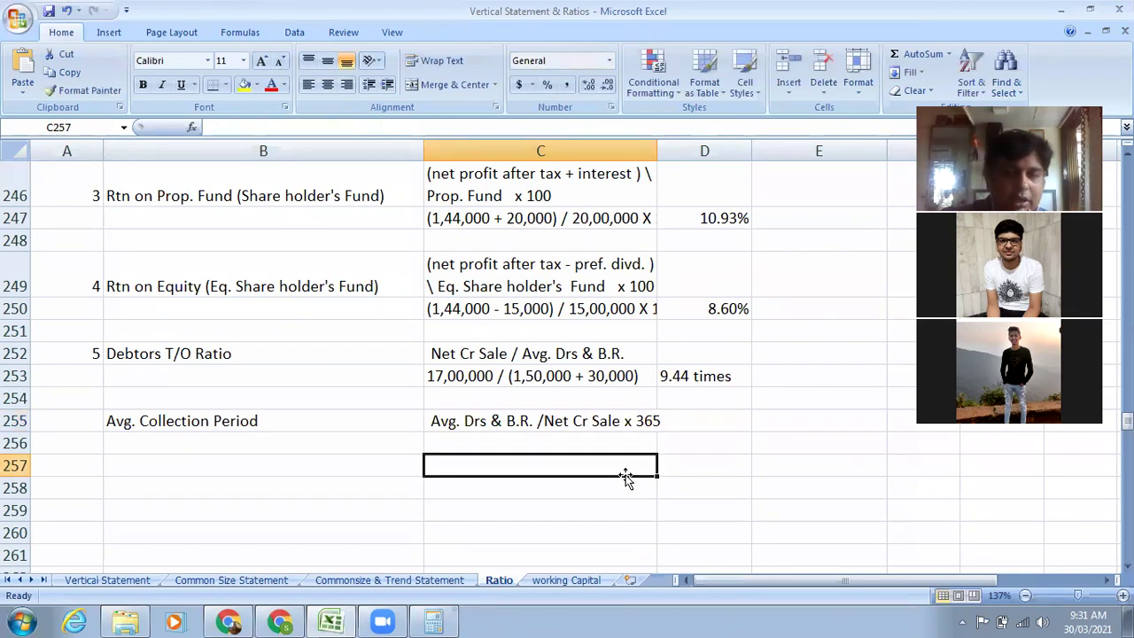
Extend the C255 formula text after "365" with "Days or 52 Weeks or 12 Months".
click(661, 421)
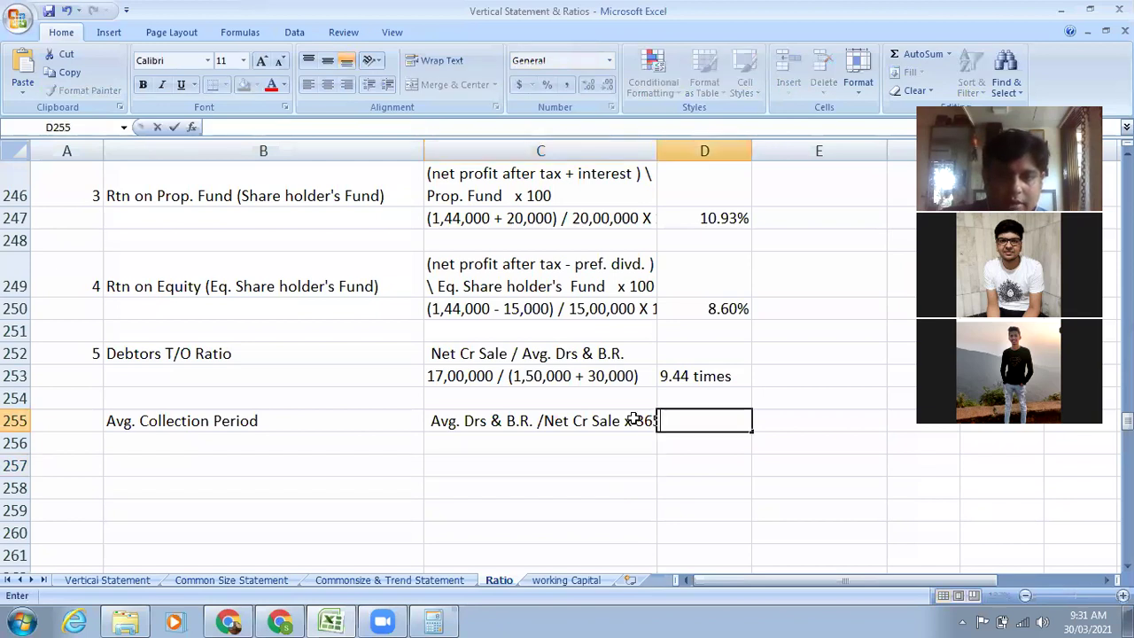
click(611, 418)
double_click(661, 421)
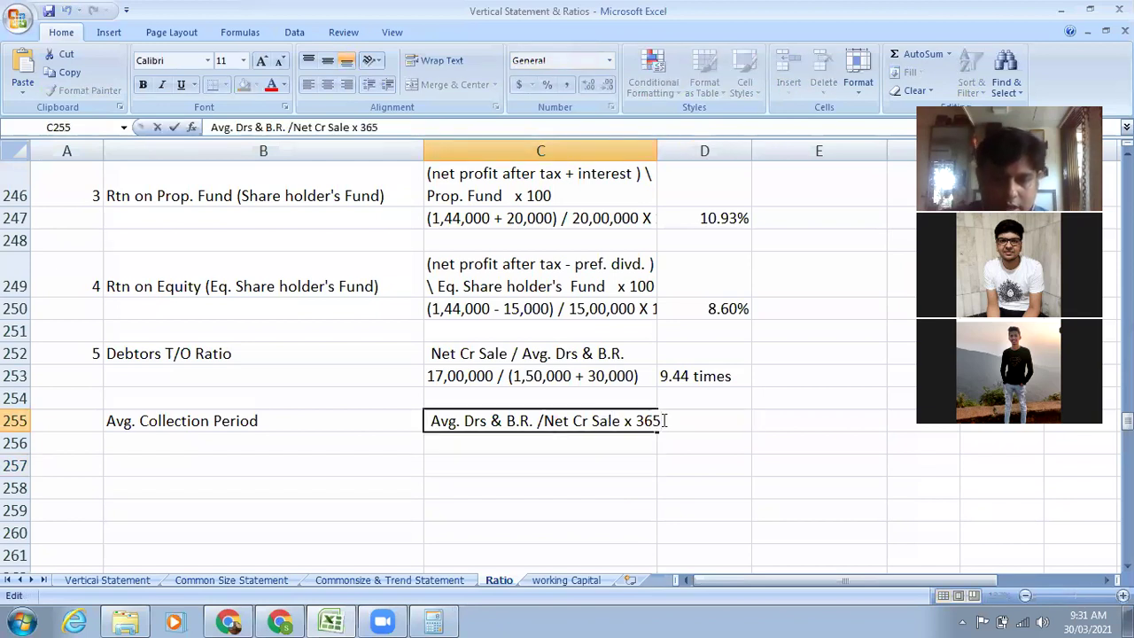
text(/)
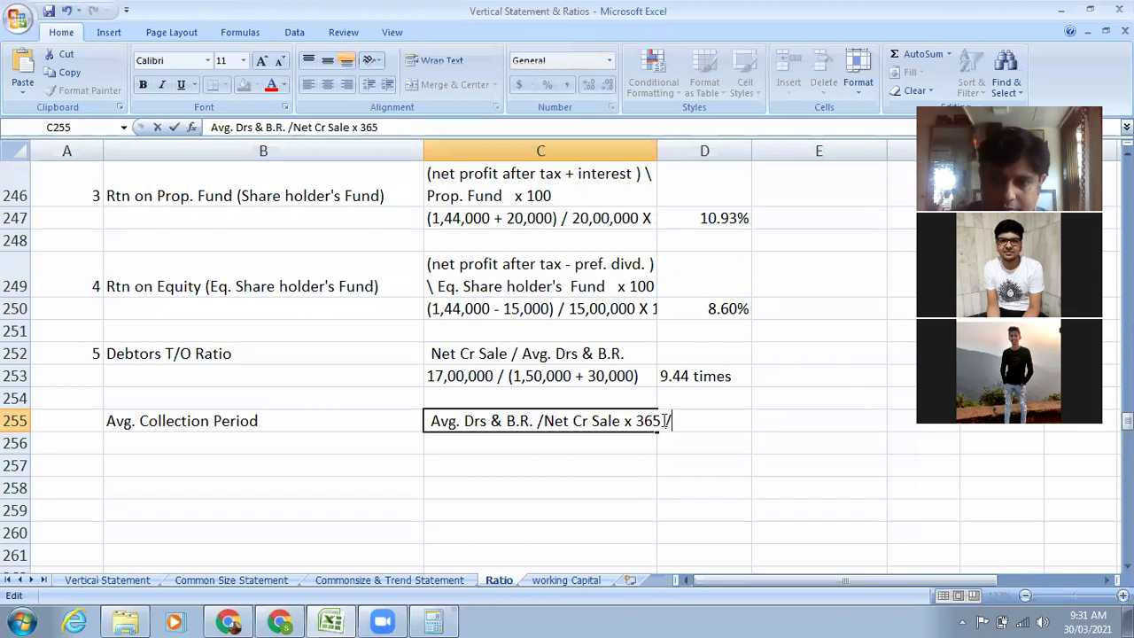
key(BackSpace)
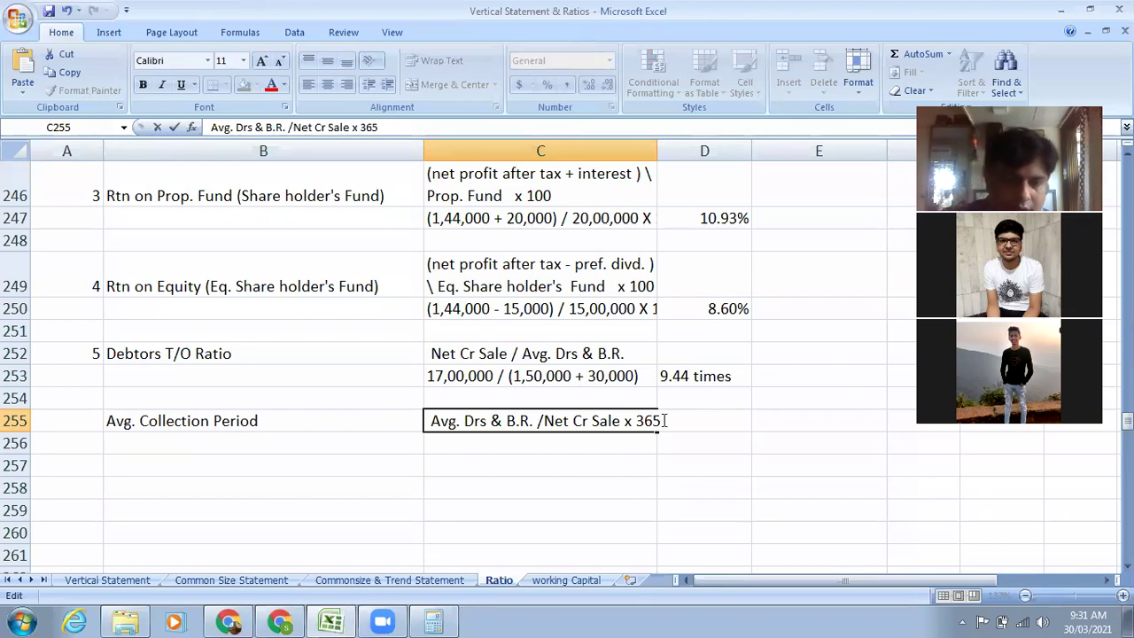
text(Days)
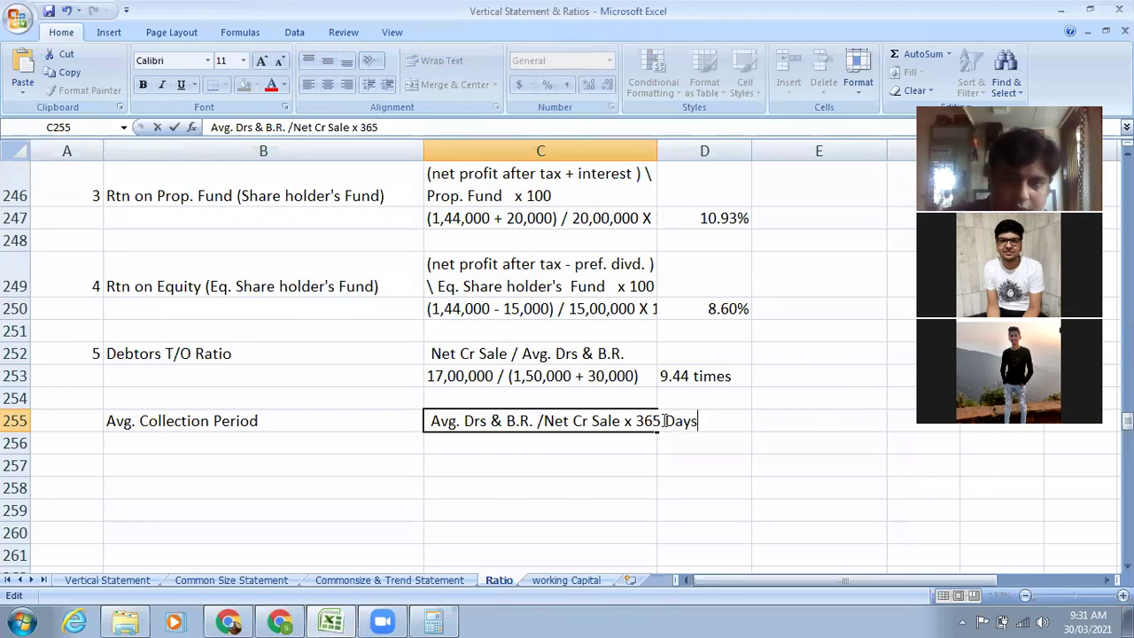
text( or)
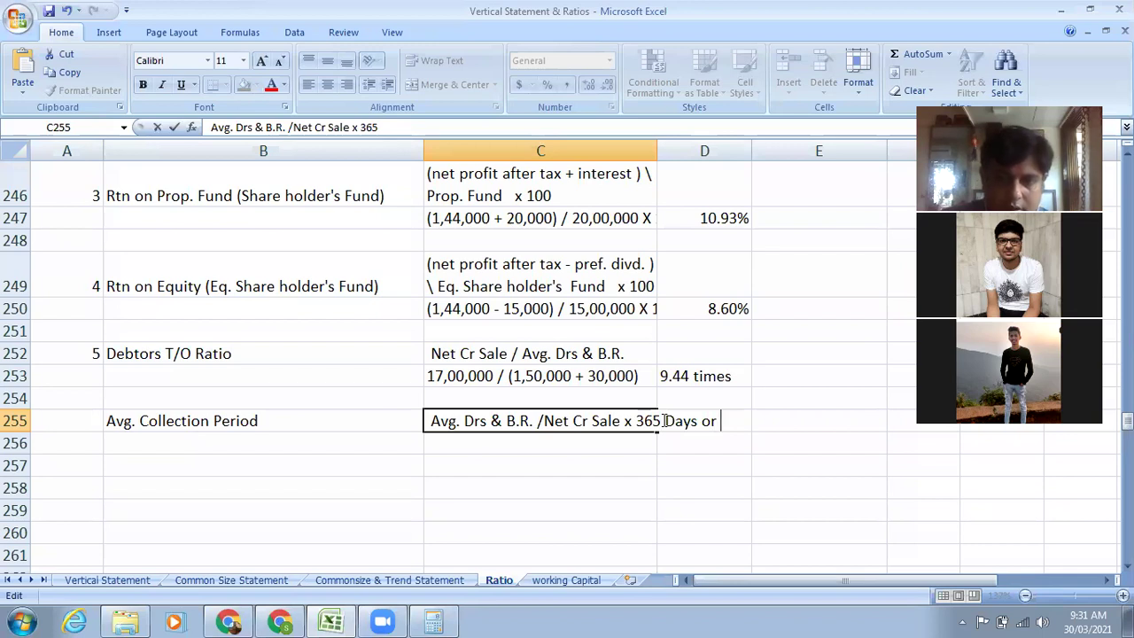
text( 52 W)
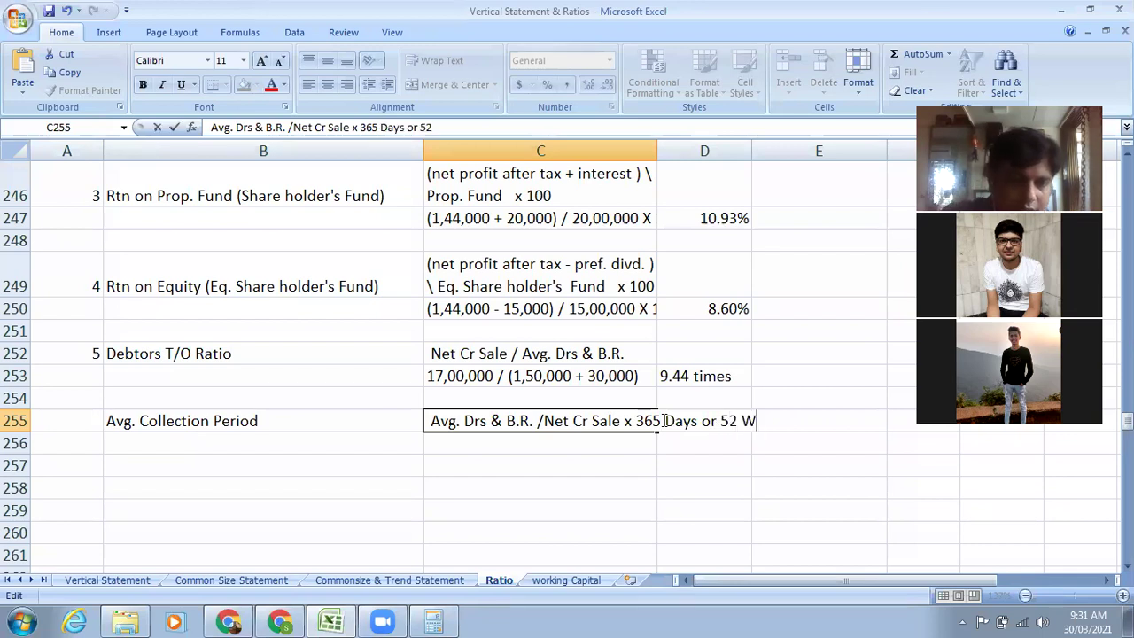
text(eeks )
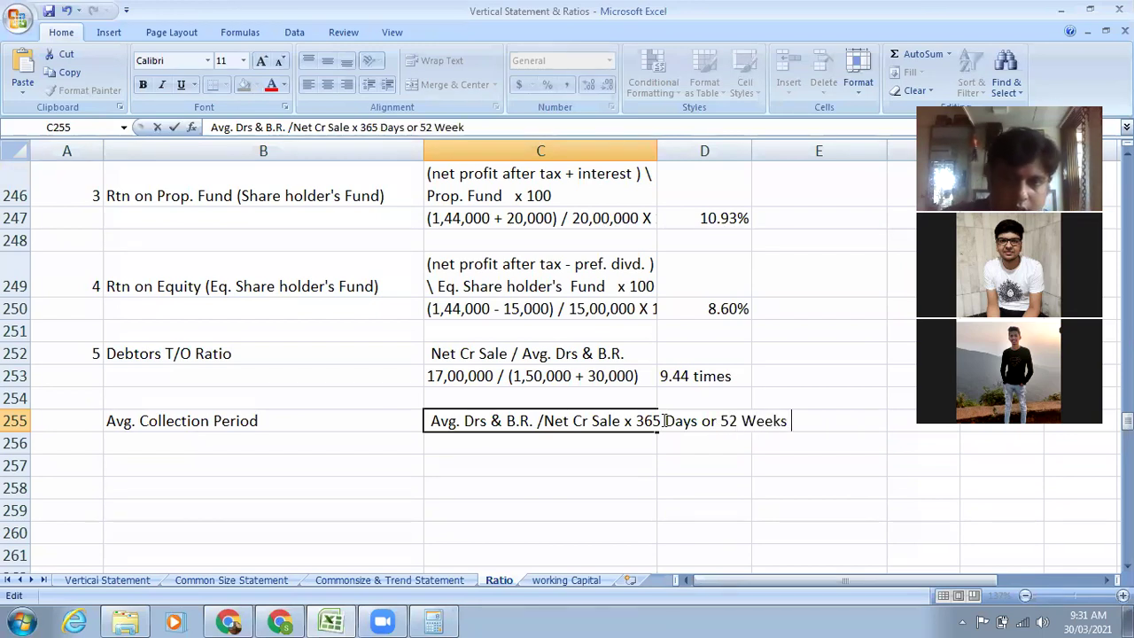
text(or)
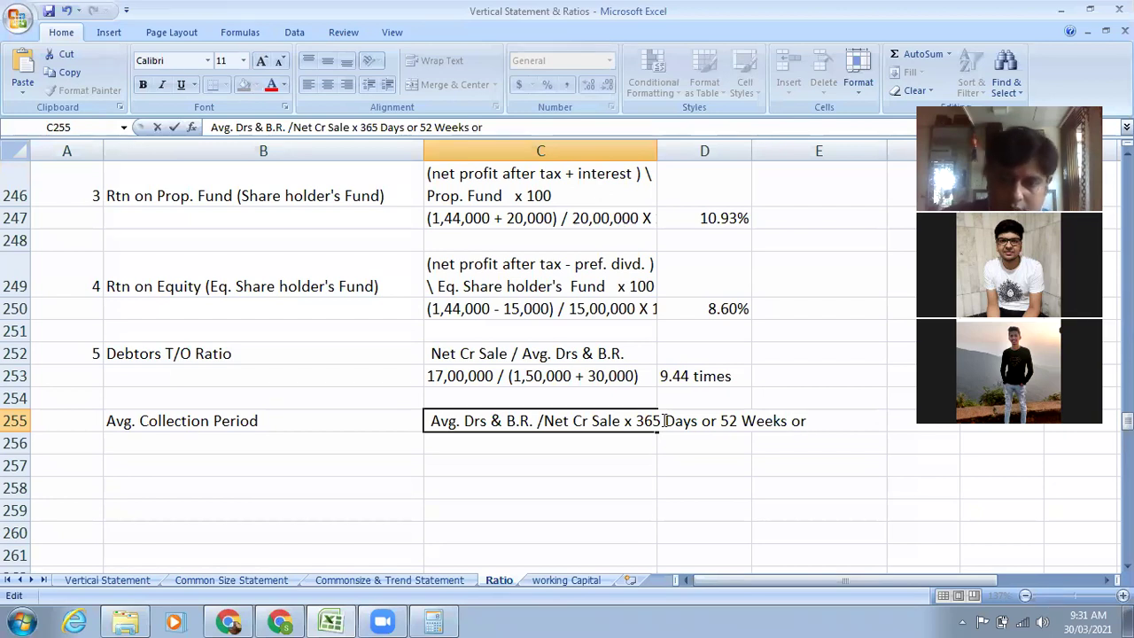
text( 12 )
text(M)
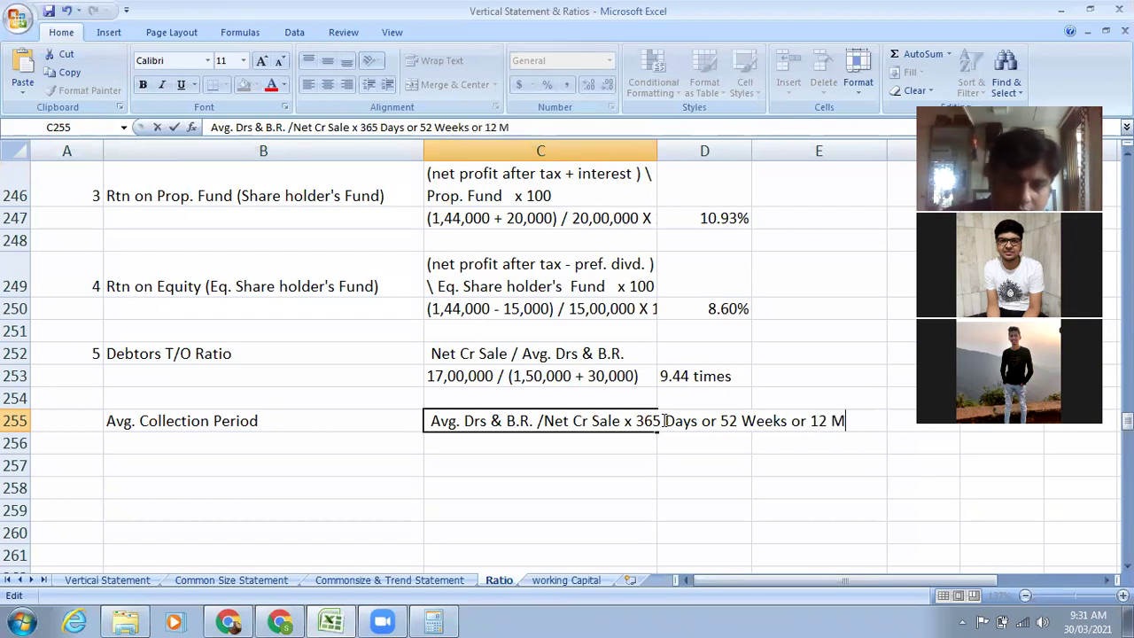
text(onths)
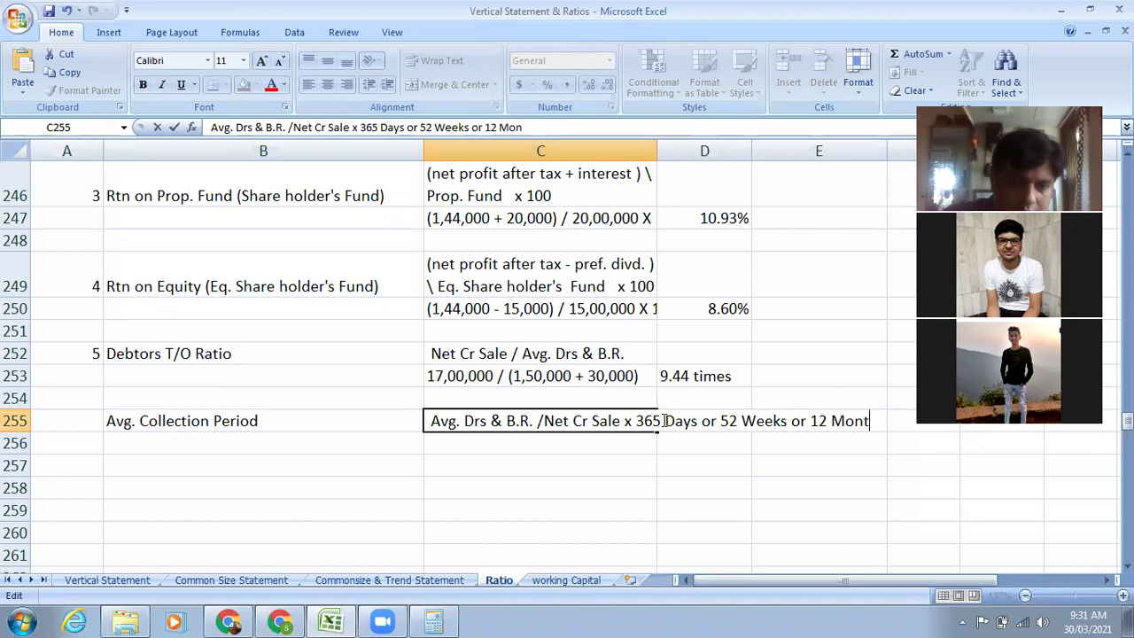
Enter the average collection period calculation "1,80,000 / 17,00,000 x 365" in C256.
click(501, 451)
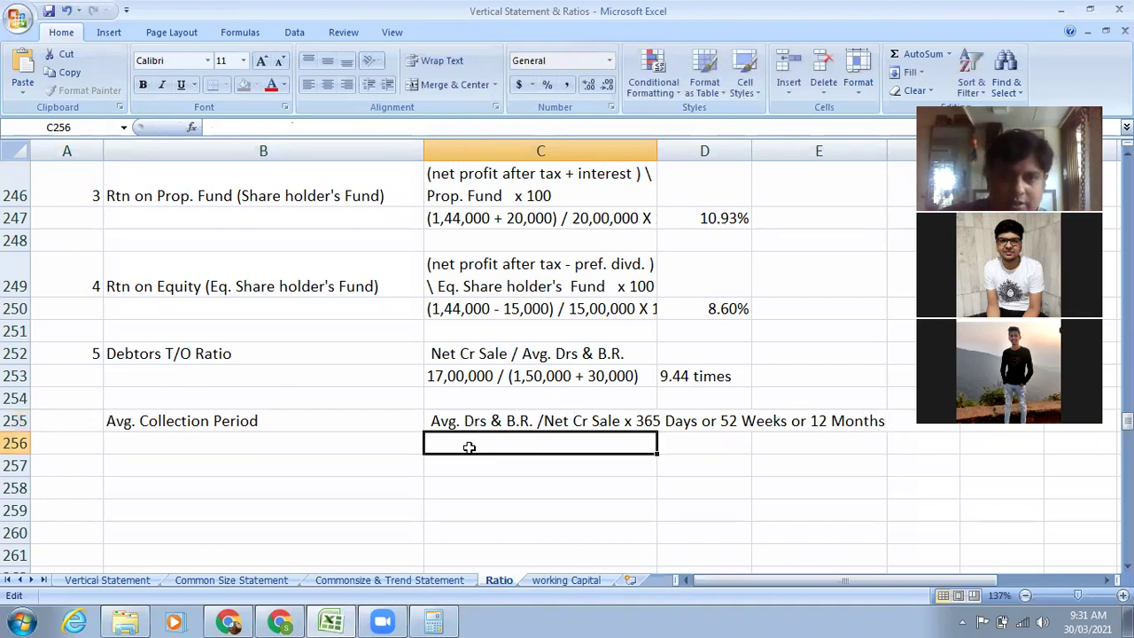
text(1)
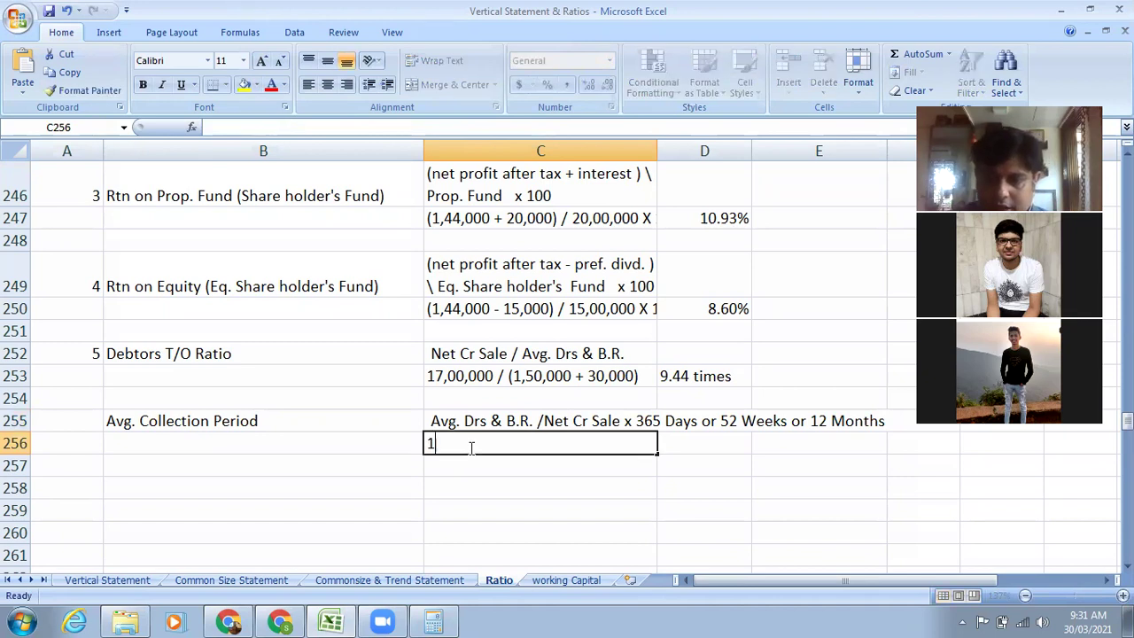
text(,8)
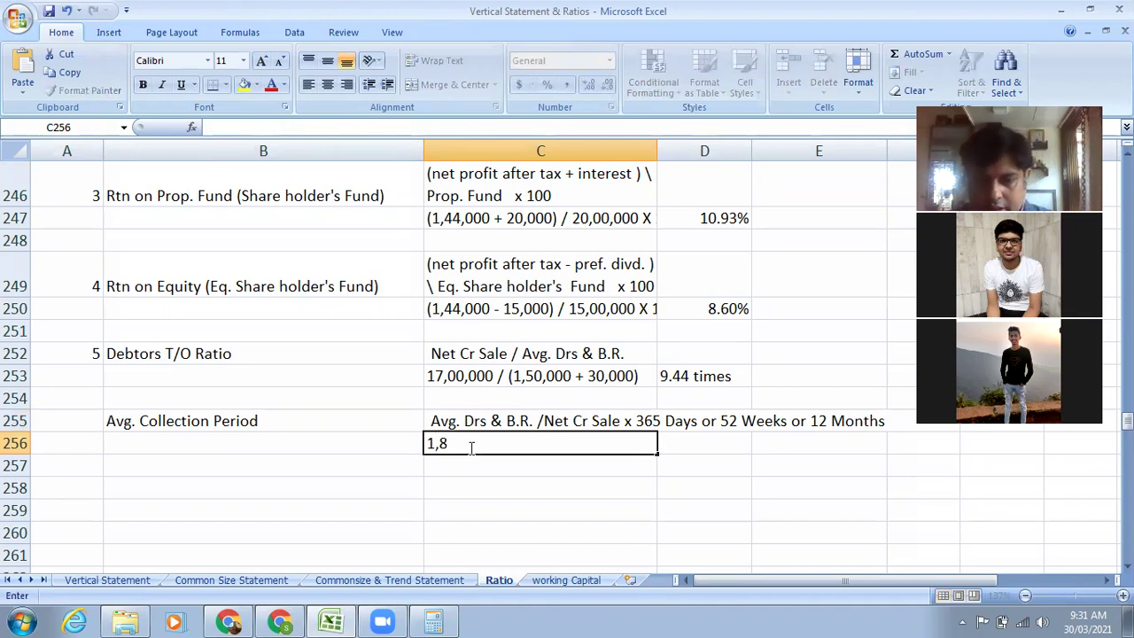
text(0,000 /)
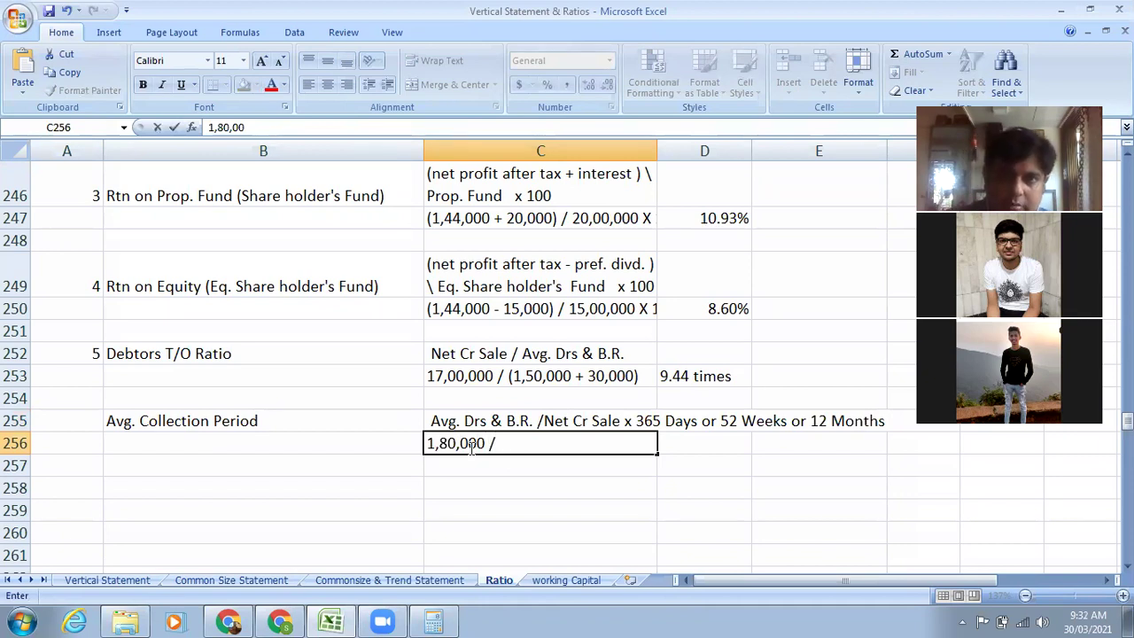
text(1)
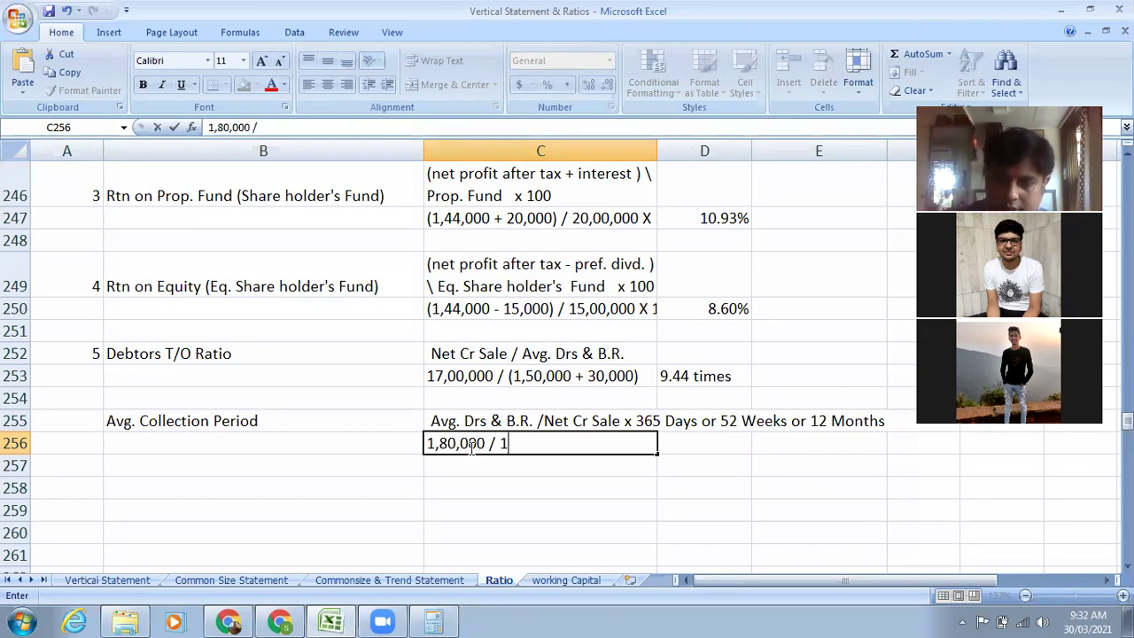
text(7,0)
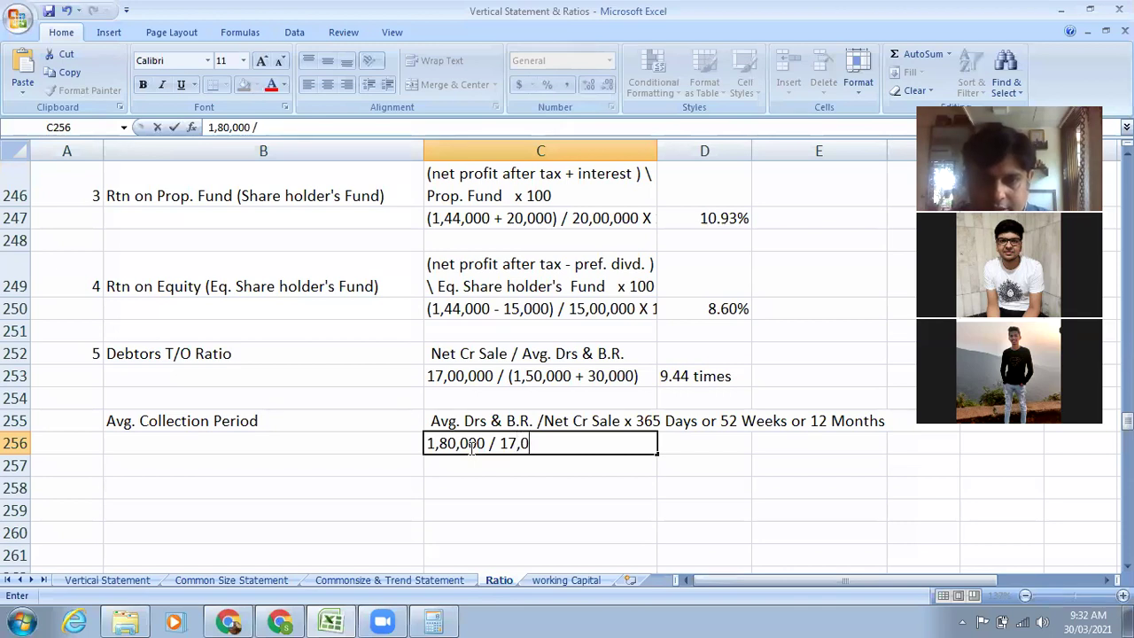
text(0,000)
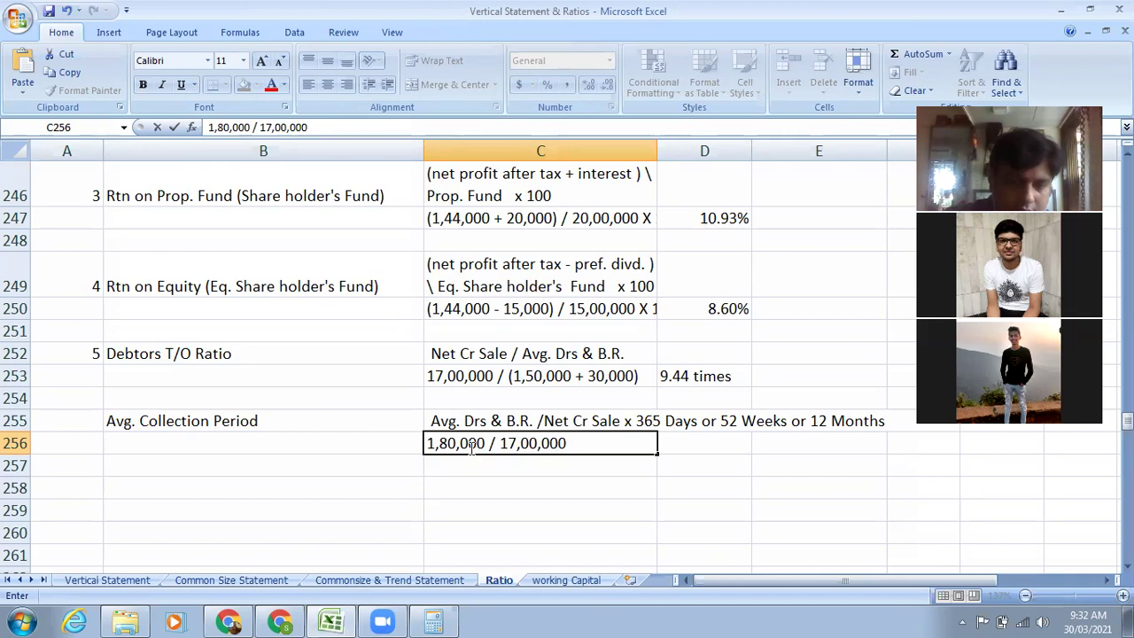
text( x )
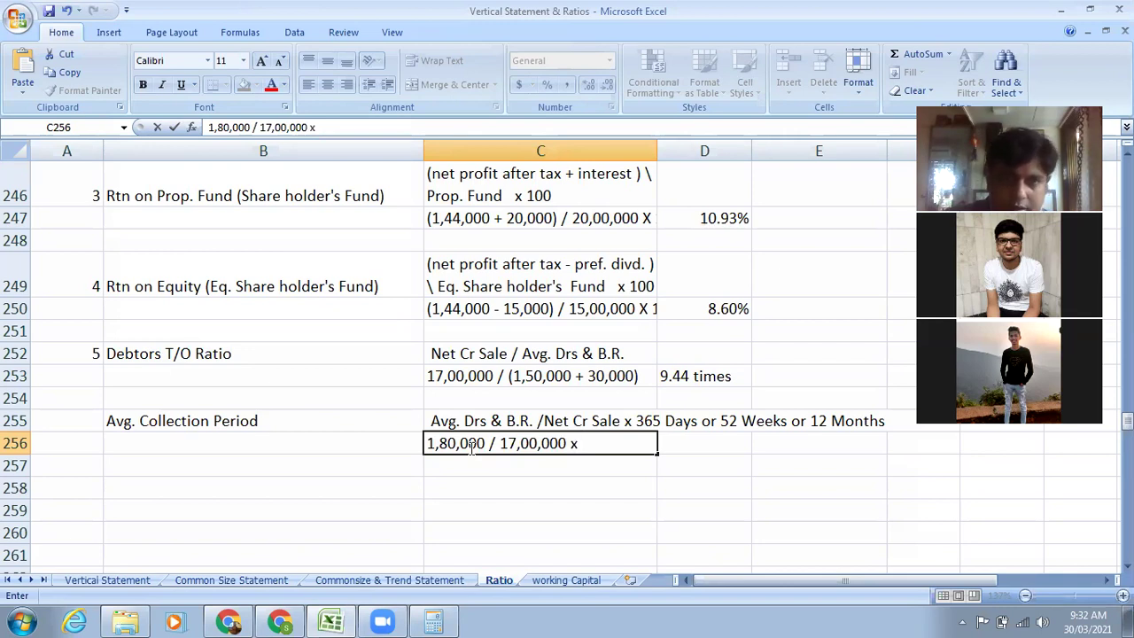
text(365)
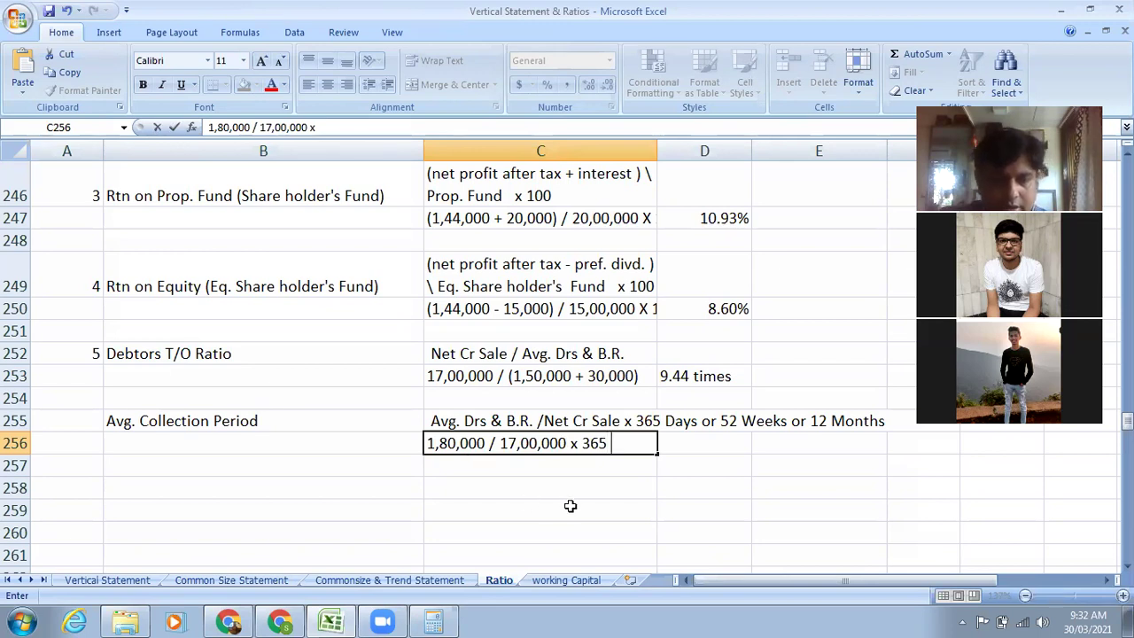
Enter the result "38.65 days" in D256 beside the 365-day calculation.
click(701, 446)
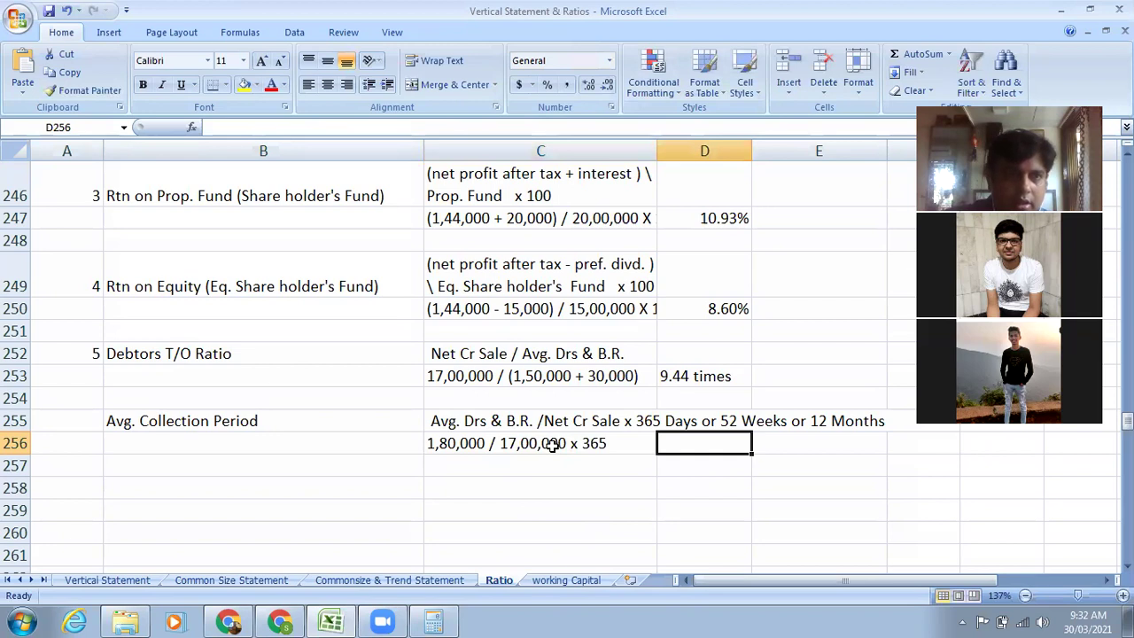
text(38.65)
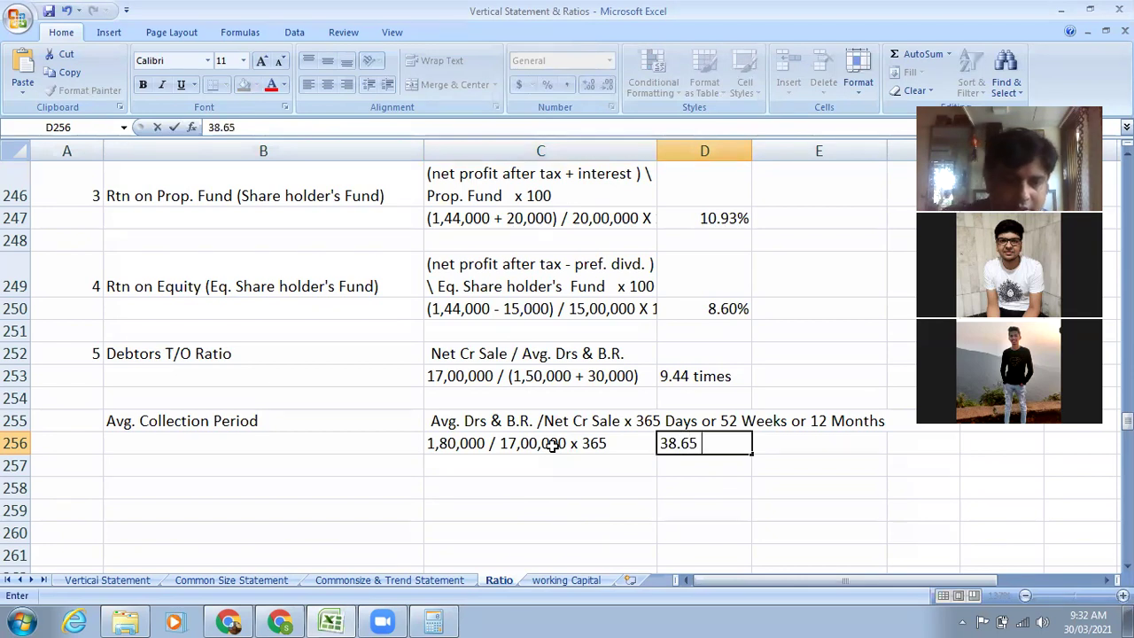
text( days)
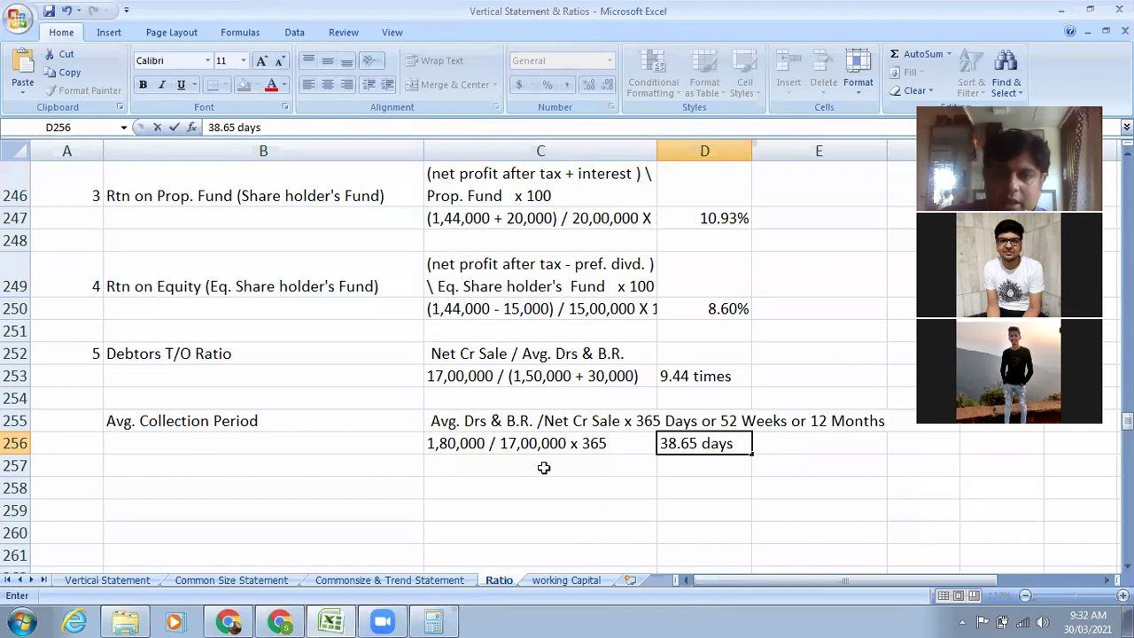
click(543, 467)
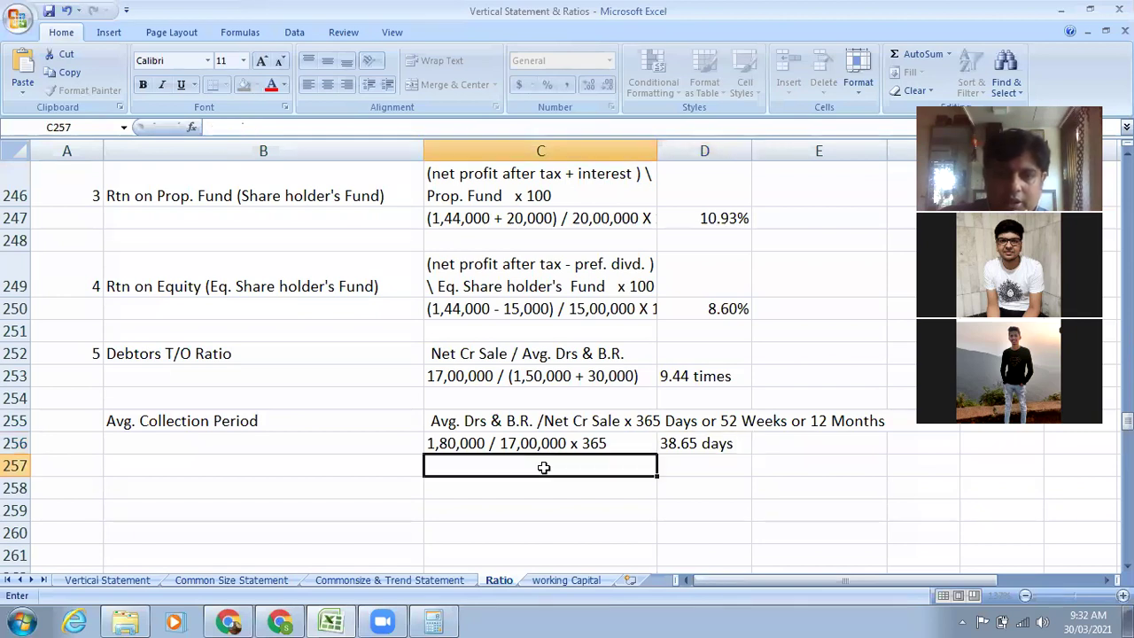
Copy the calculation text from C256 into C257, and append "days" after 365 in C256.
click(495, 443)
click(64, 72)
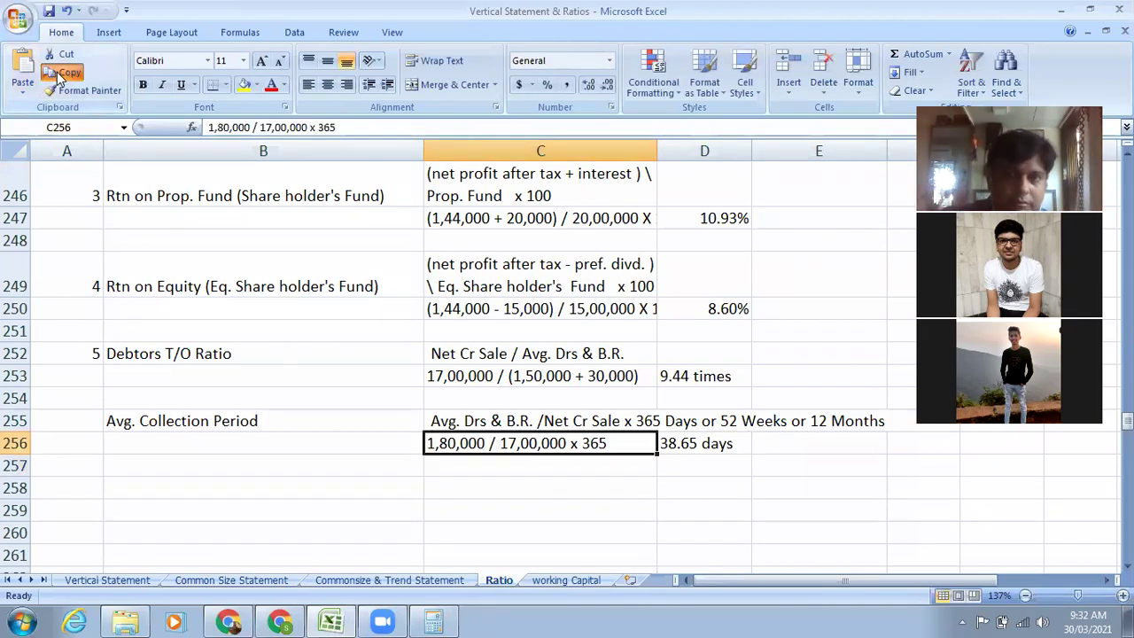
click(435, 465)
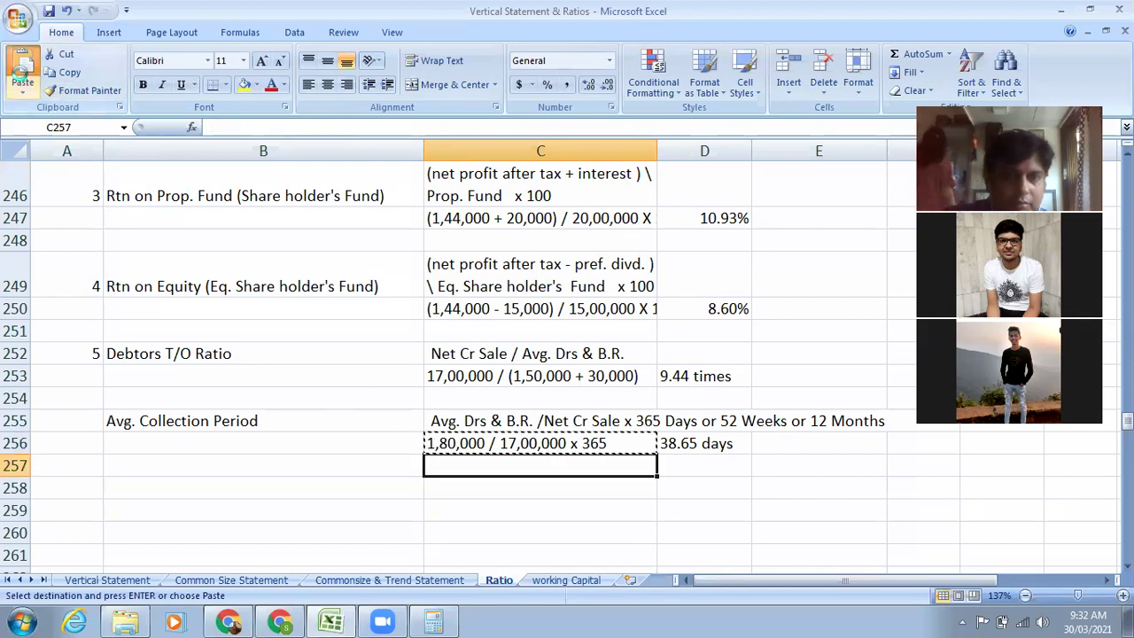
key(ctrl+v)
double_click(618, 443)
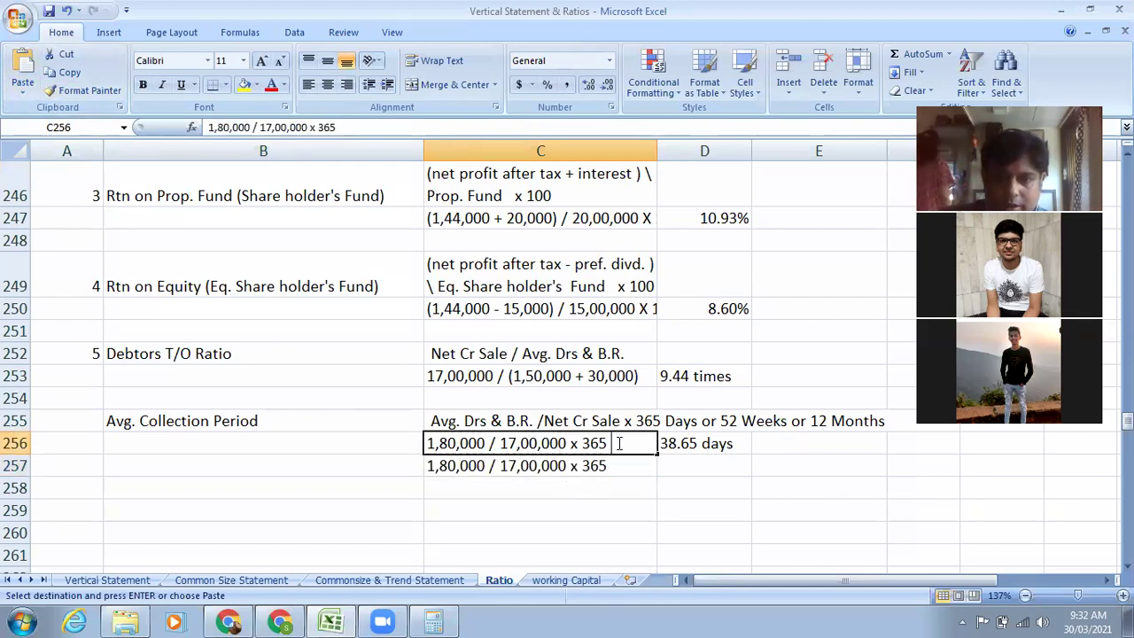
text(days)
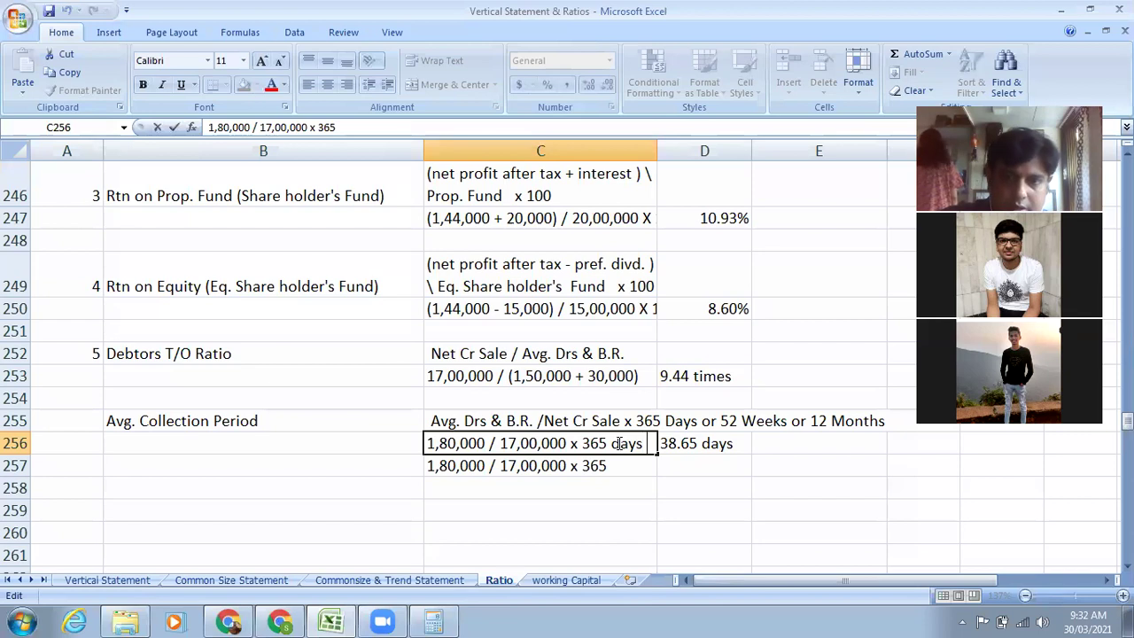
Change the multiplier of the copied calculation in C257 to "52 weeks".
double_click(612, 467)
drag(612, 467, 585, 465)
text(52)
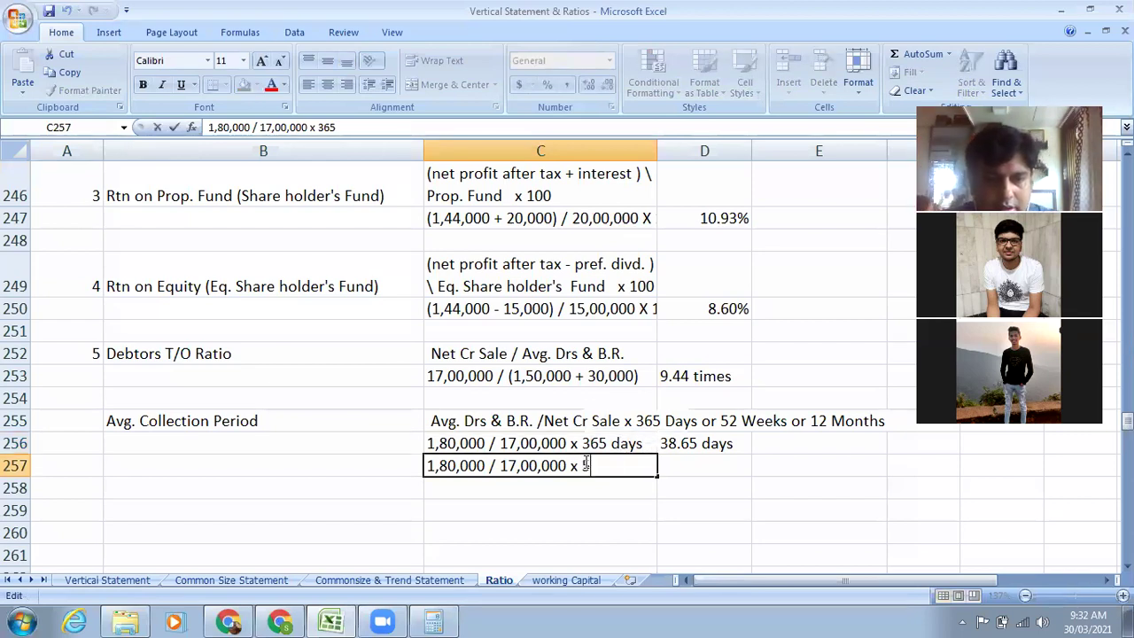
text( weeks)
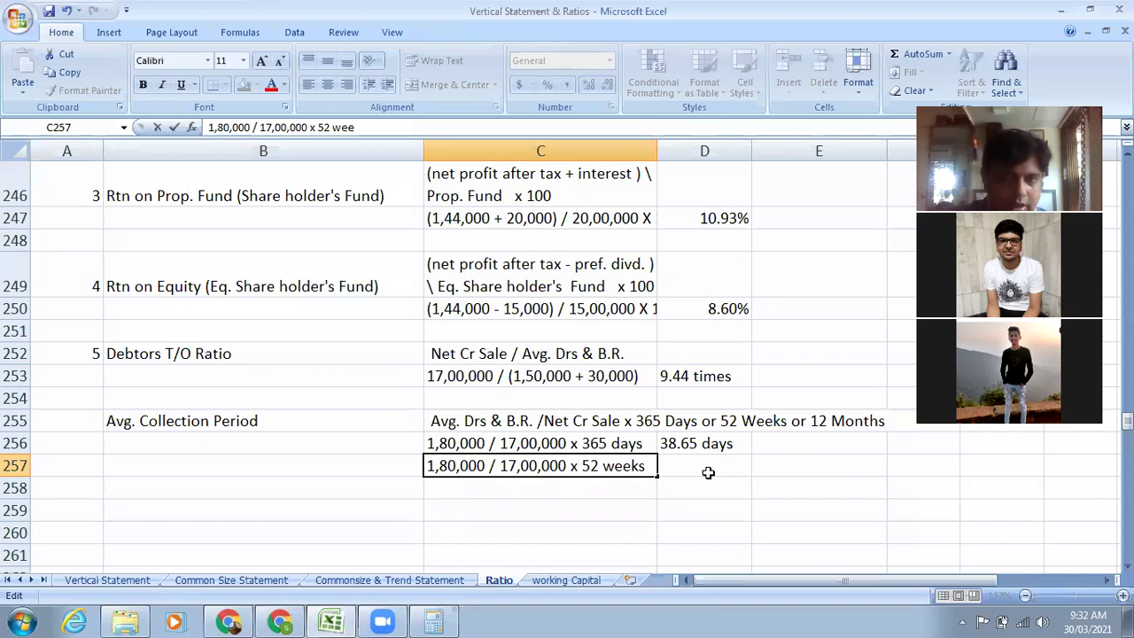
Enter the result "5.5 weeks" in D257 beside the 52-week calculation.
click(707, 472)
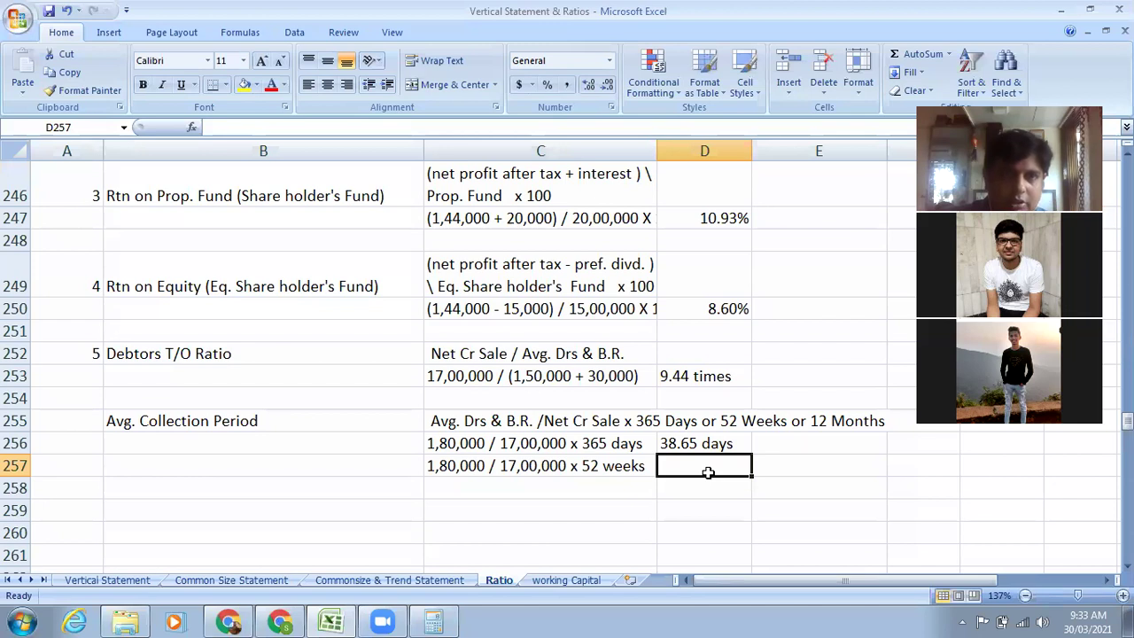
text(5.)
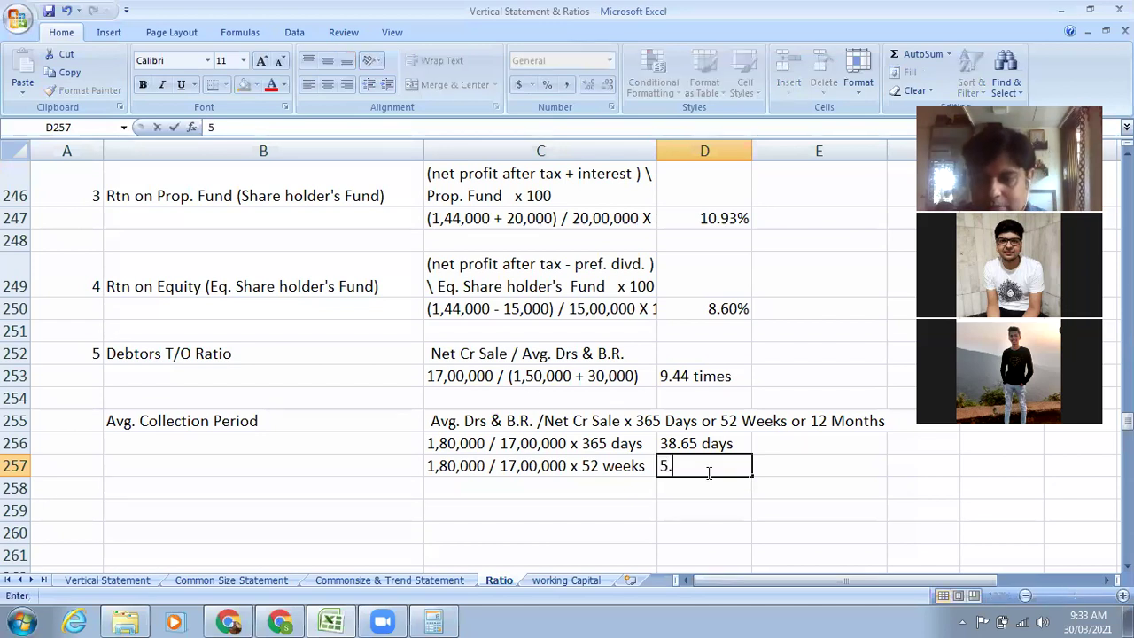
text(5 weeks)
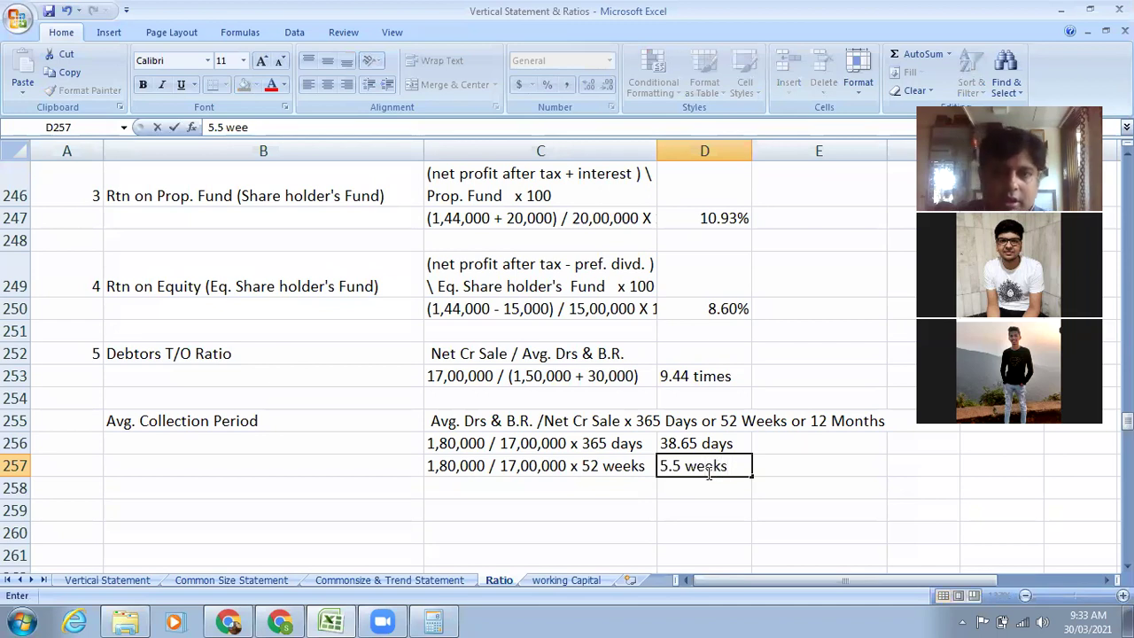
click(550, 489)
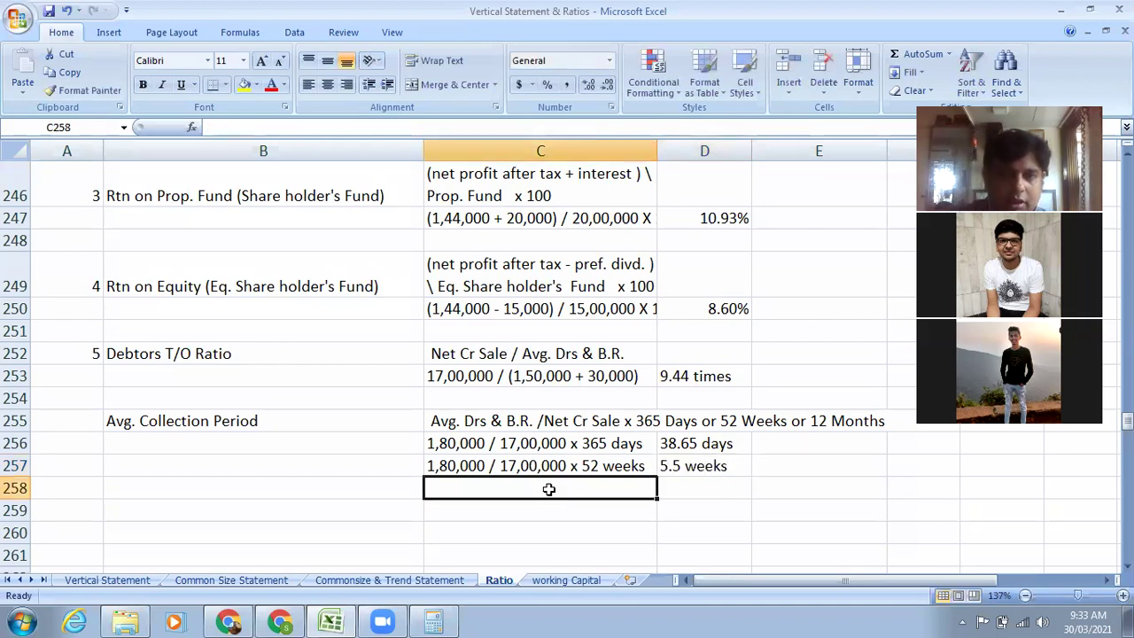
Copy the weekly calculation from C257 into C258 and change its multiplier to "12 Months".
click(505, 467)
click(64, 72)
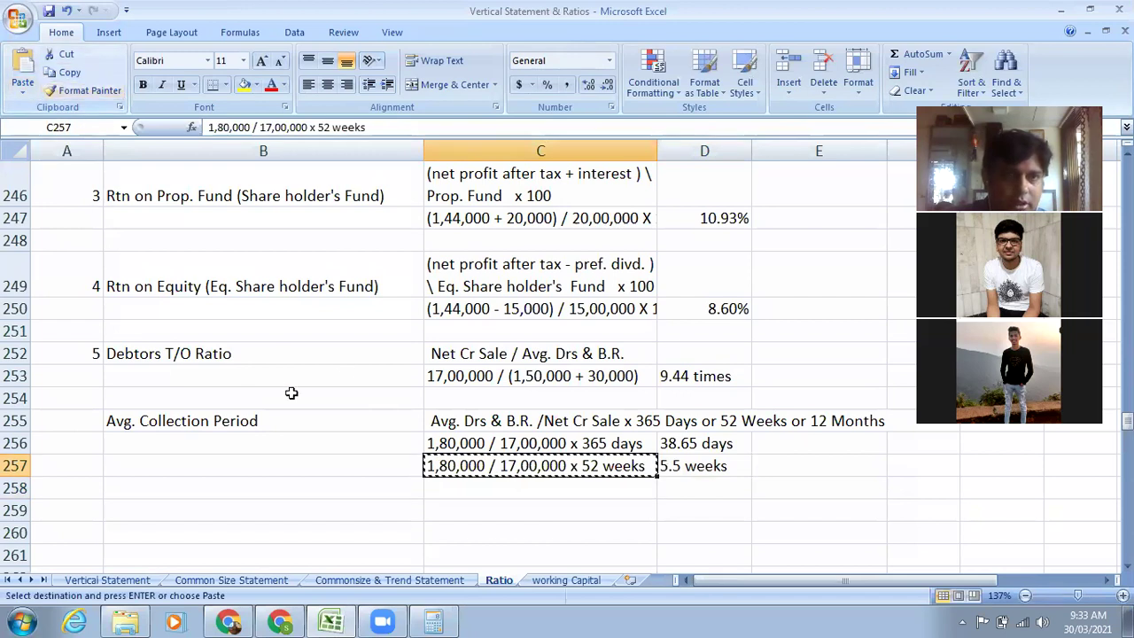
click(519, 488)
click(30, 78)
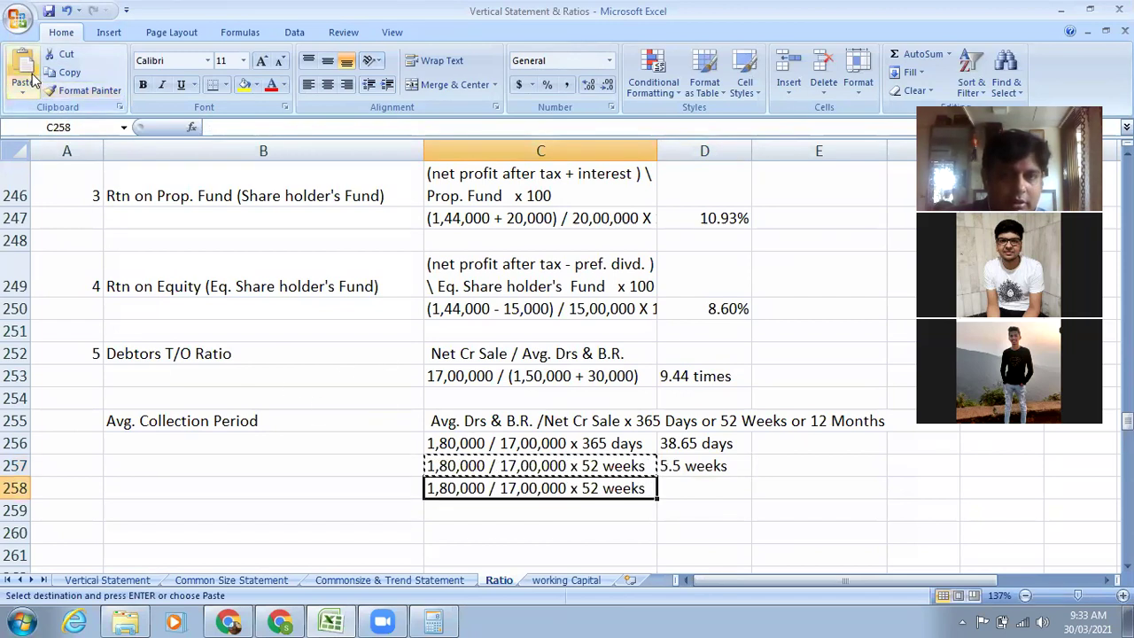
double_click(591, 488)
key(BackSpace)
text(1)
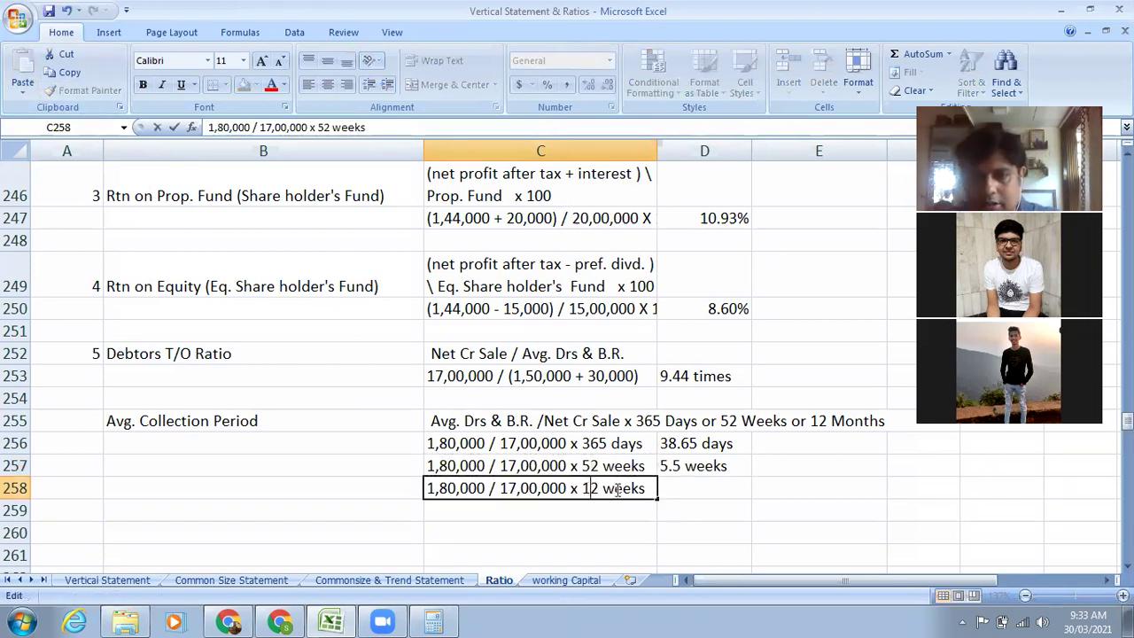
drag(602, 488, 652, 493)
text(Month)
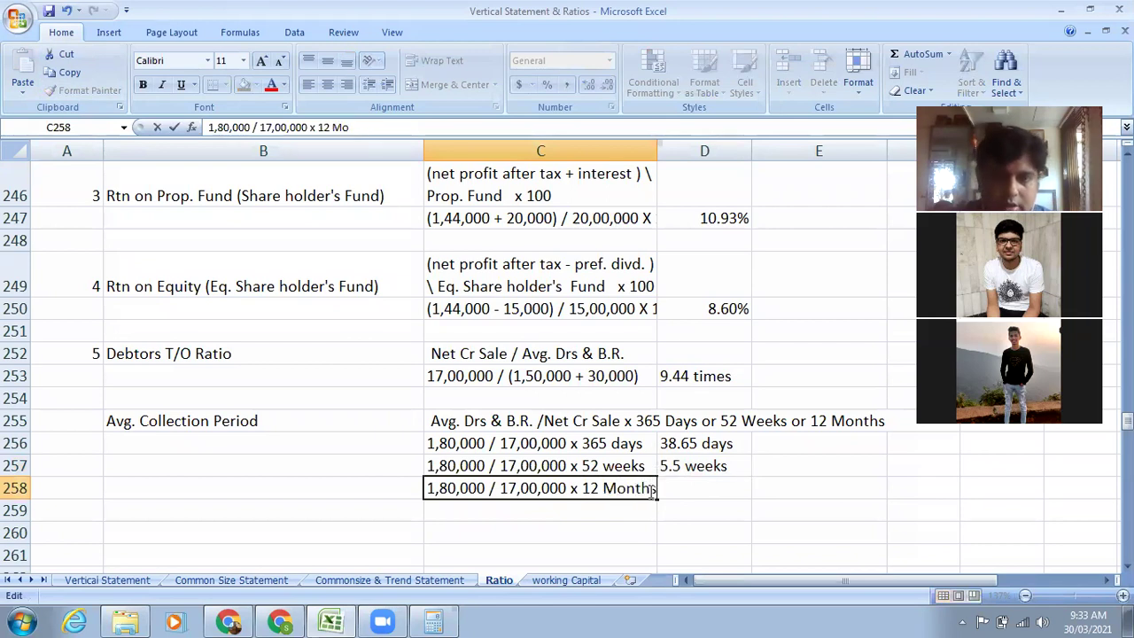
click(683, 532)
Enter the result "1.27 Months" in D258 beside the 12-month calculation.
click(696, 488)
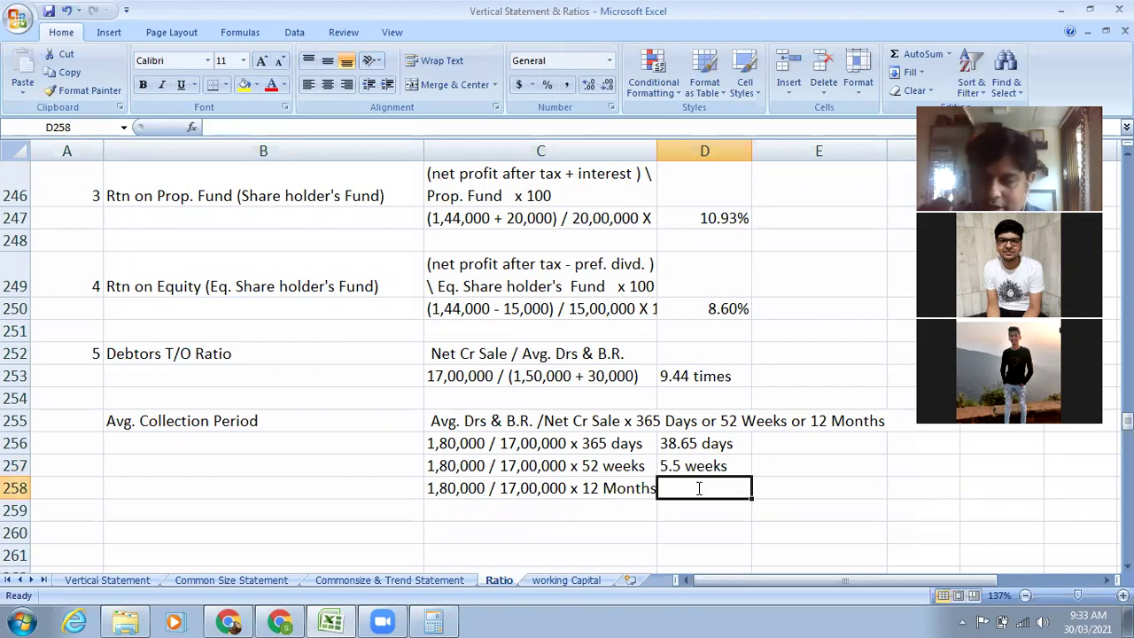
text(1.27 Months)
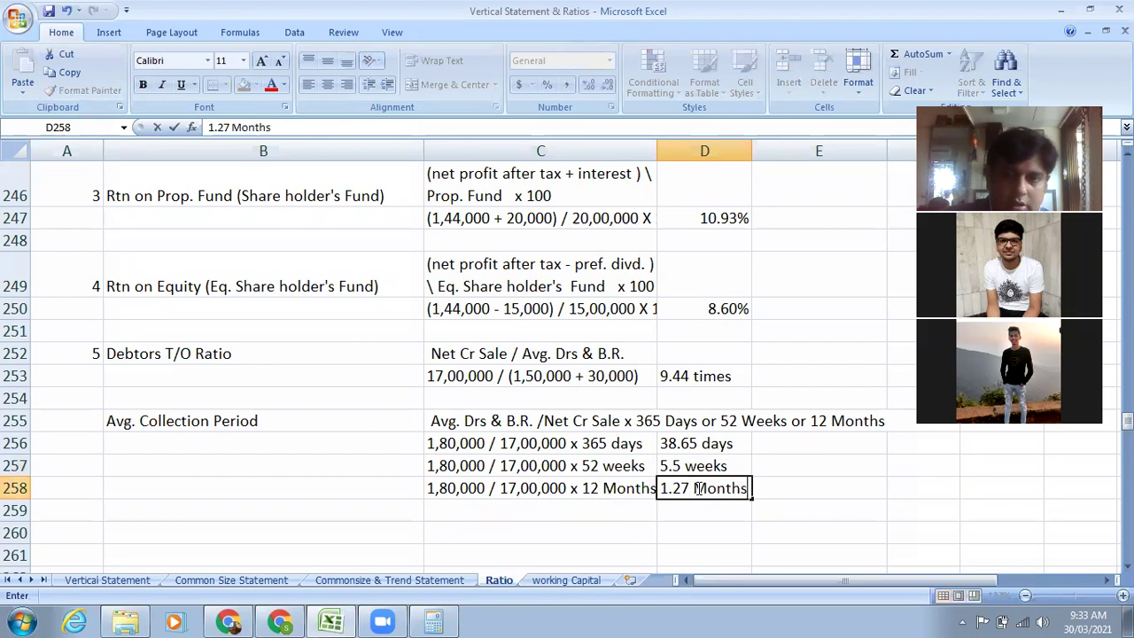
click(606, 524)
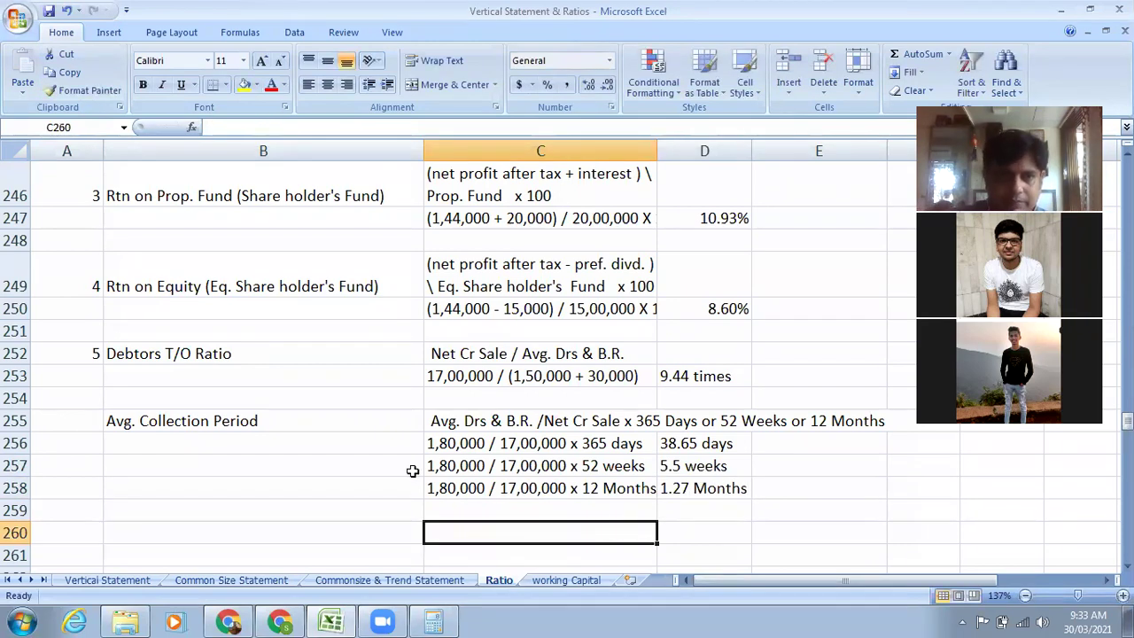
Copy the Debtors T/O Ratio block A252:D253 to the rows starting at A260.
drag(100, 355, 696, 376)
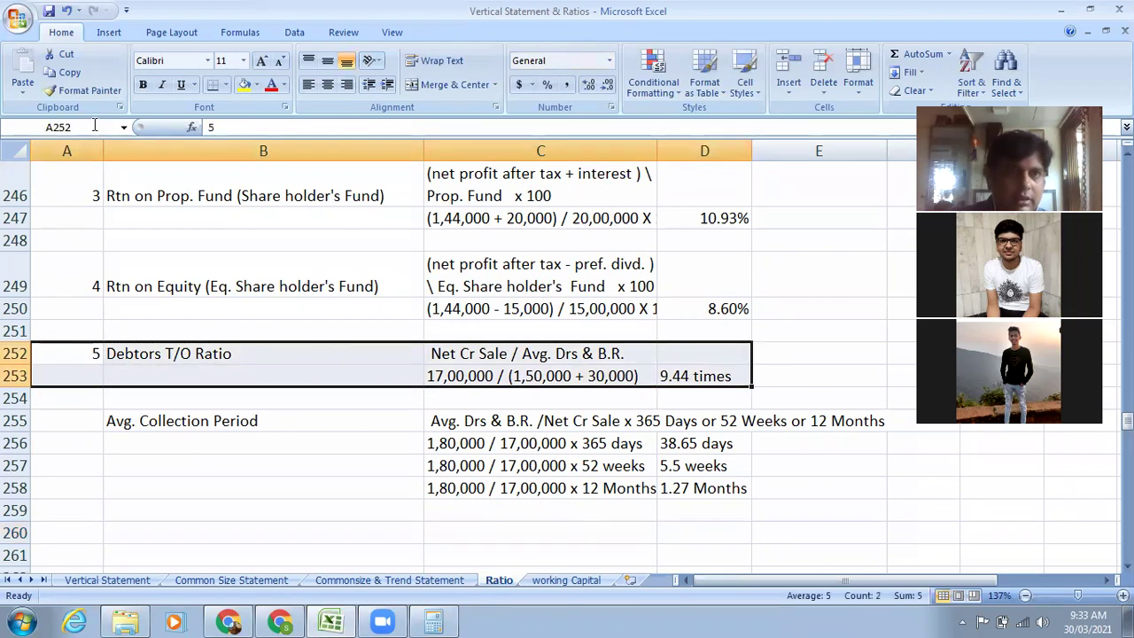
click(55, 73)
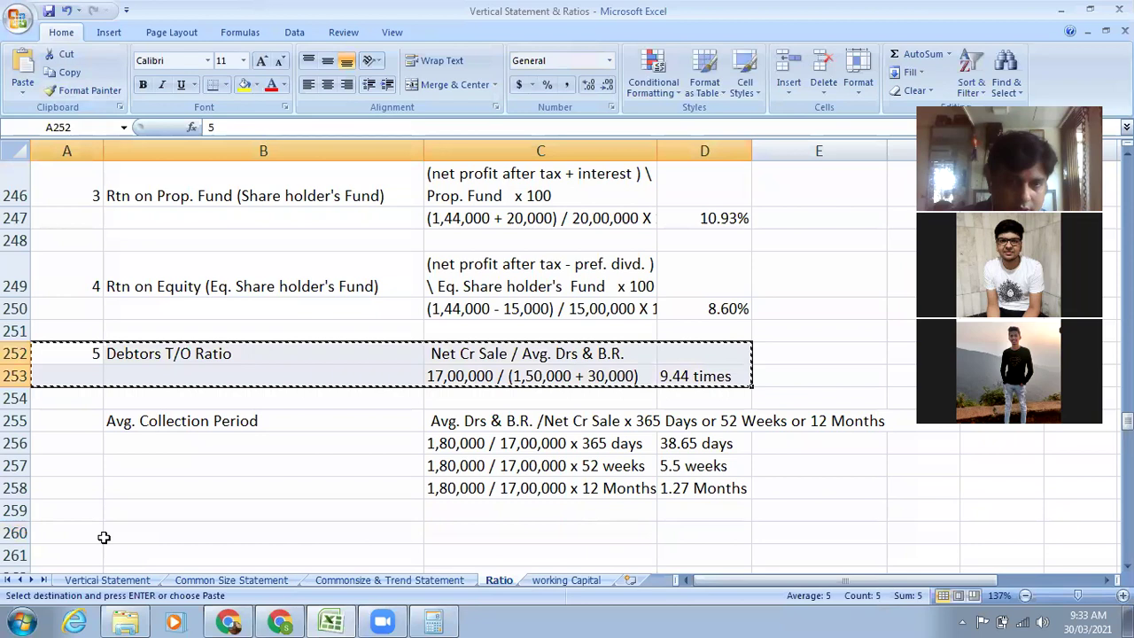
scroll(106, 486, down, 1)
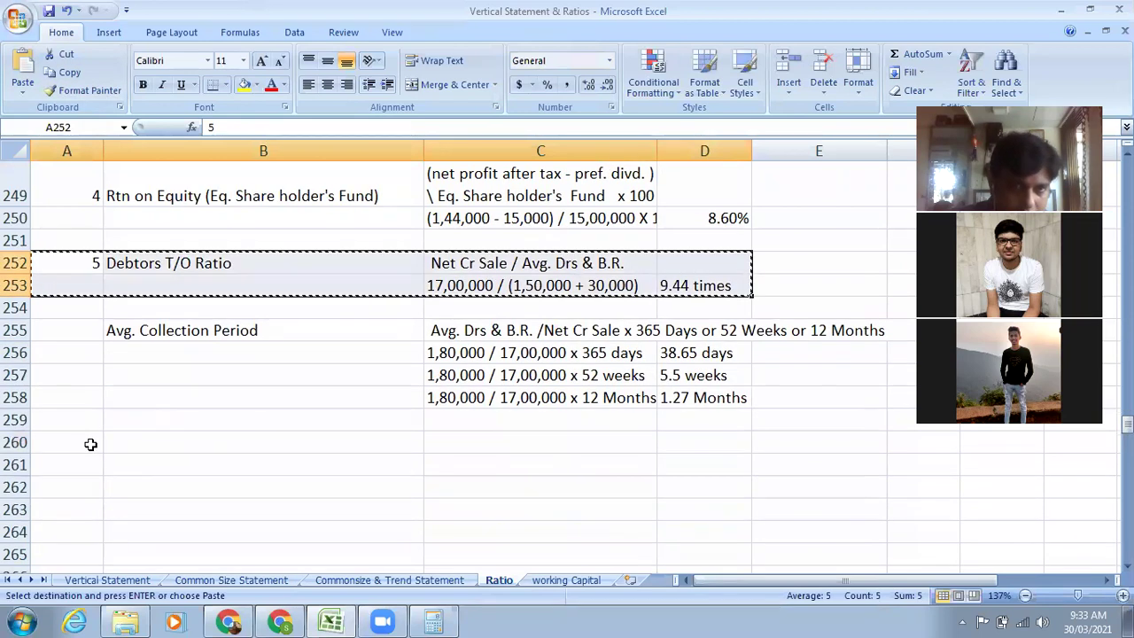
click(85, 444)
click(11, 67)
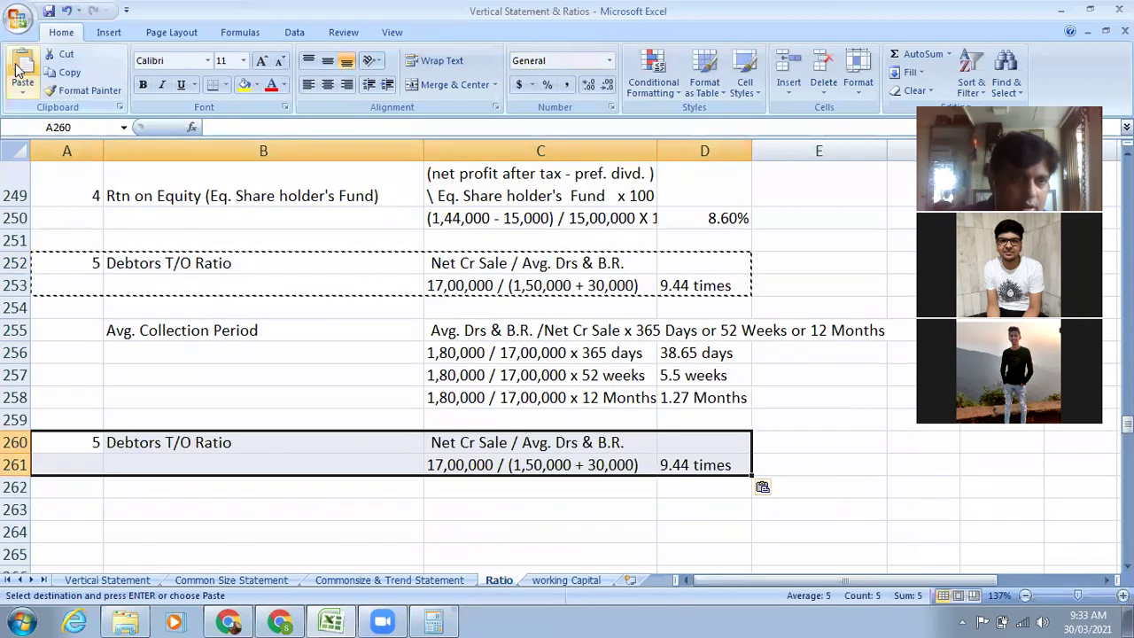
Change the serial number of the copied ratio block in A260 to 6.
click(95, 443)
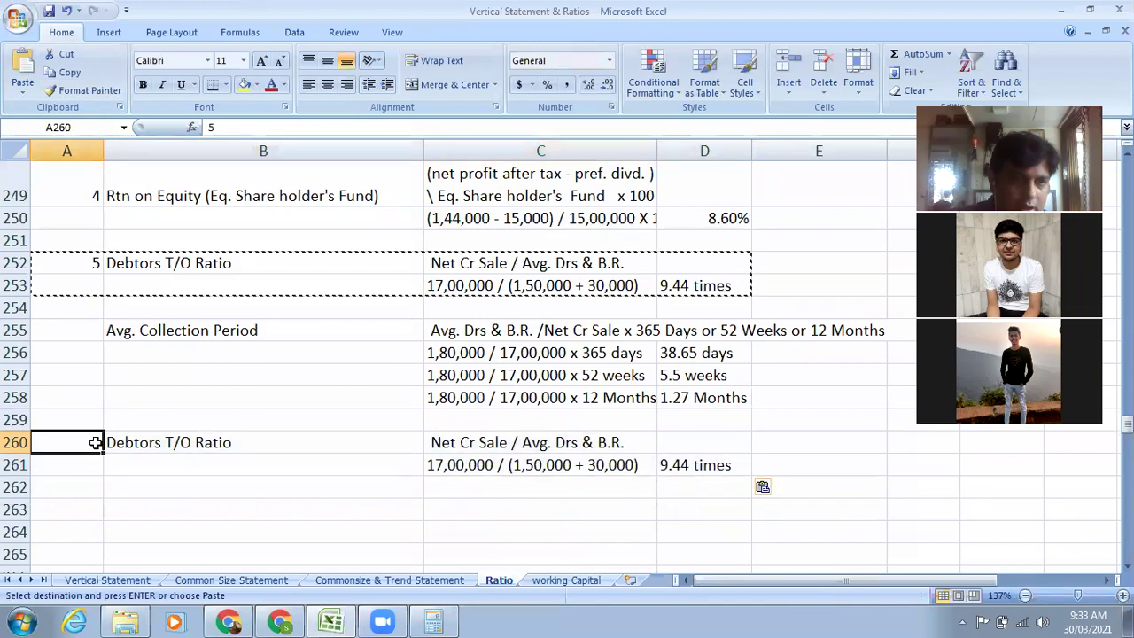
double_click(95, 443)
double_click(96, 444)
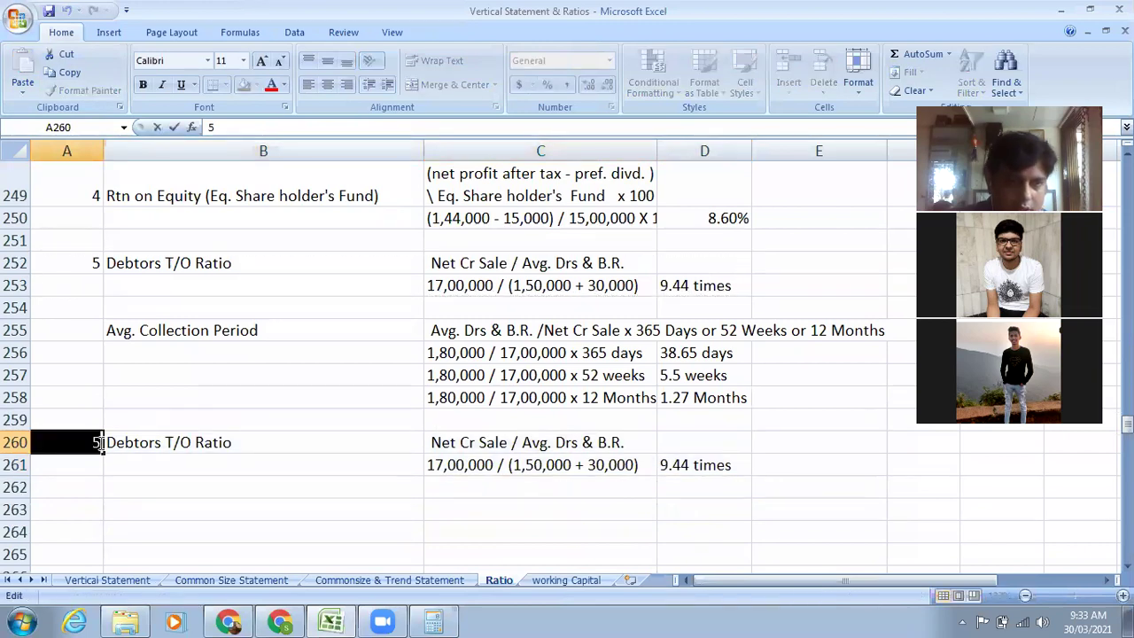
text(6)
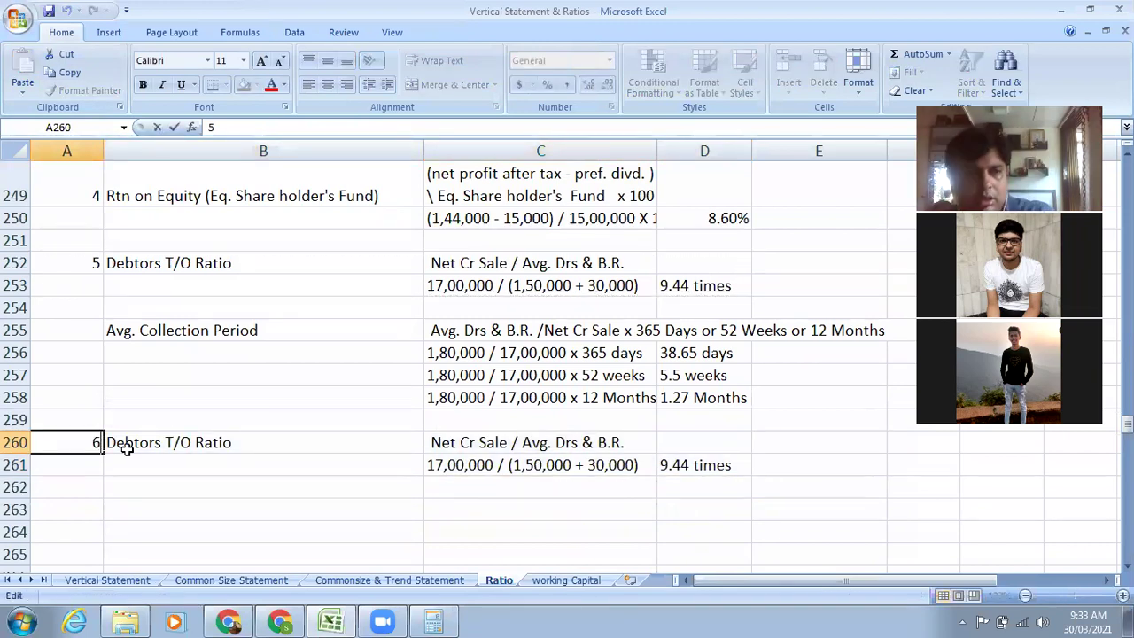
Retitle the copied ratio in B260 as "Creditors T/O Ratio".
click(108, 440)
double_click(108, 440)
drag(108, 440, 164, 446)
text(Cred)
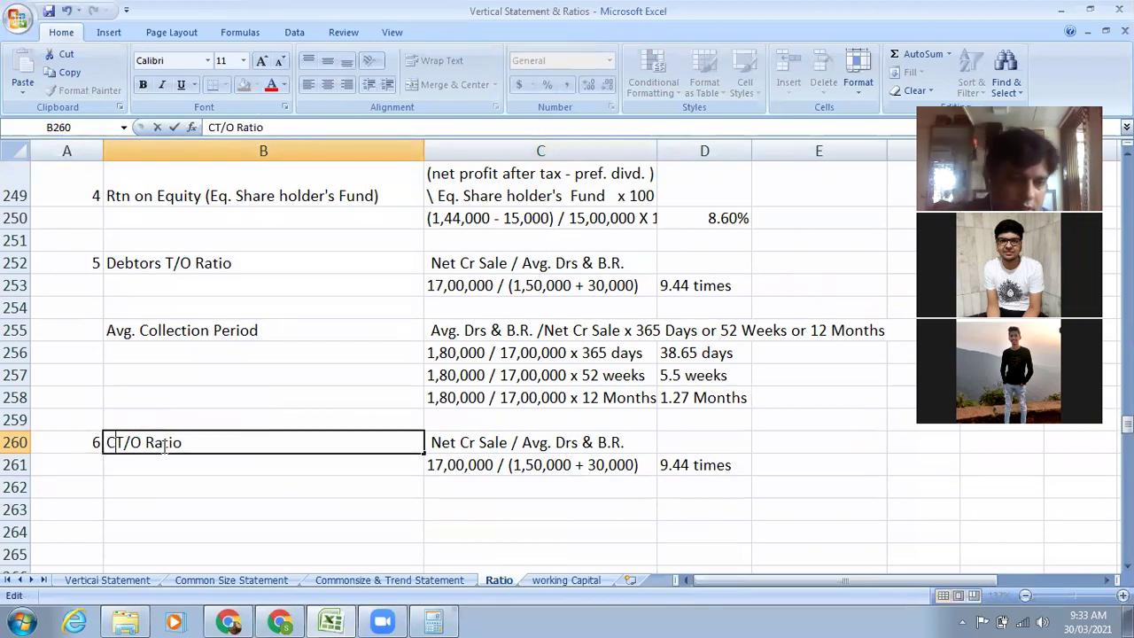
text(itors)
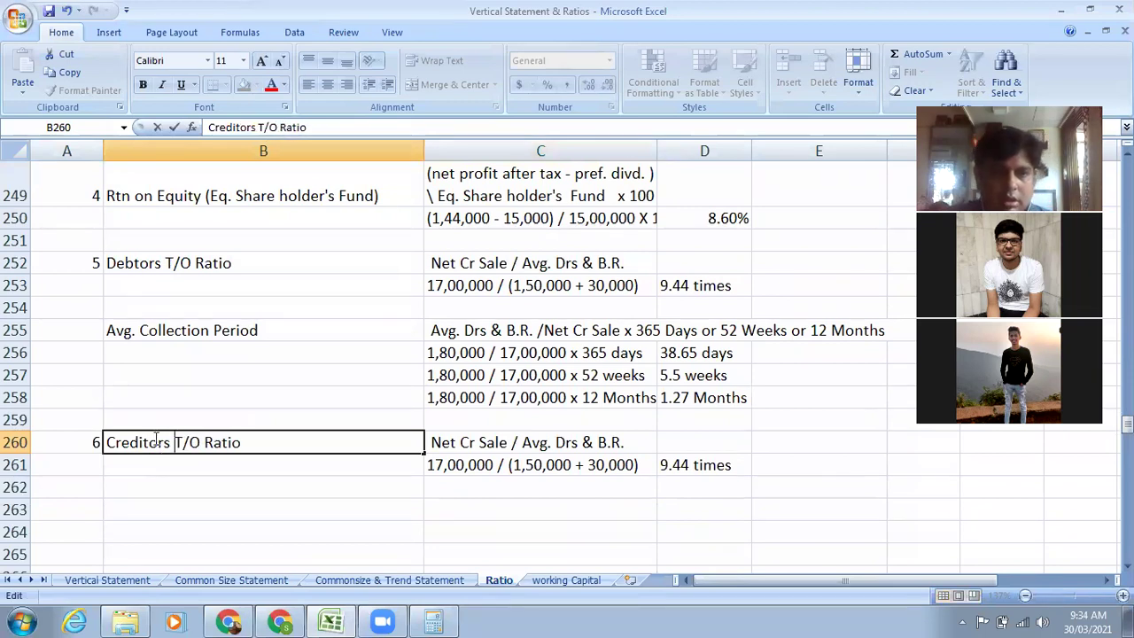
click(278, 496)
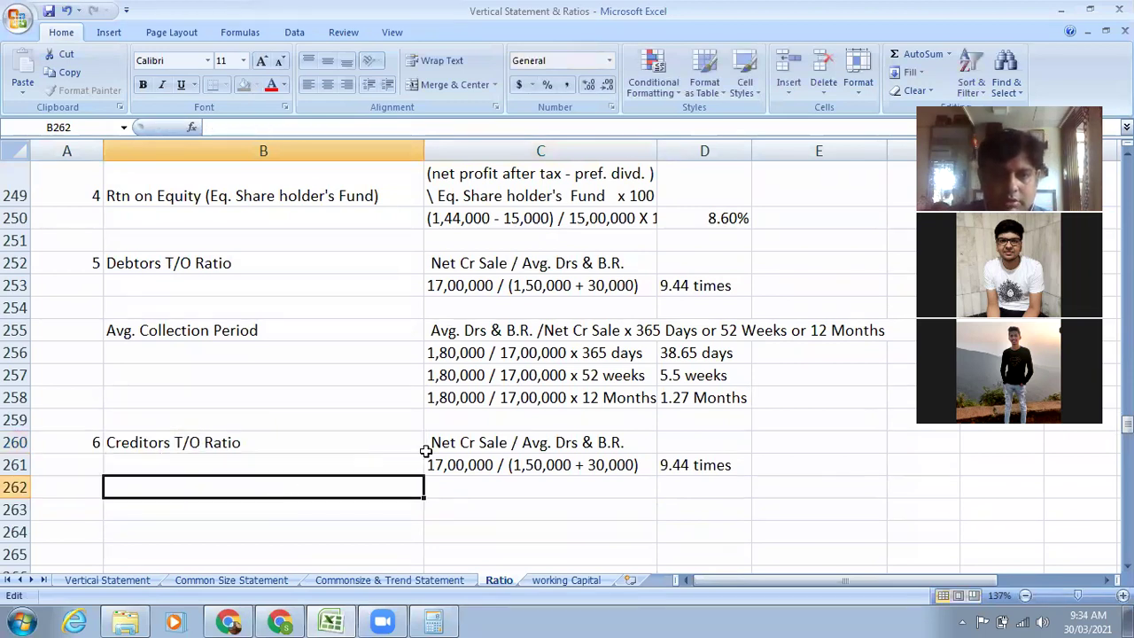
Replace "Sale" with "Purchages" in the C260 formula text so its numerator reads "Net Cr Purchages".
double_click(482, 442)
drag(481, 442, 506, 444)
text(Purch)
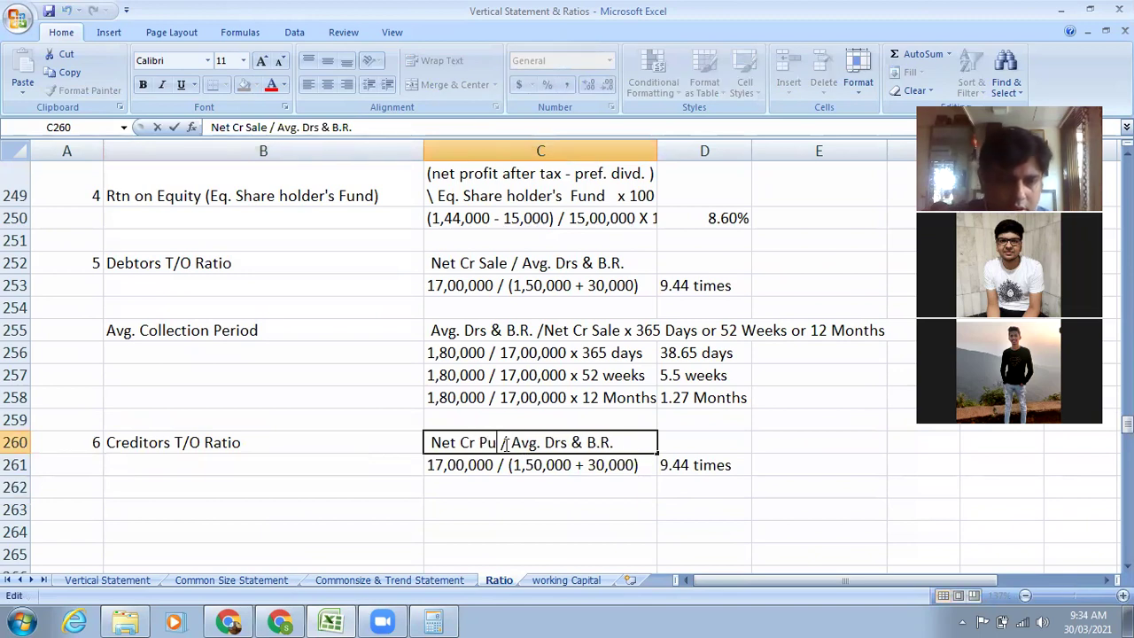
text(a)
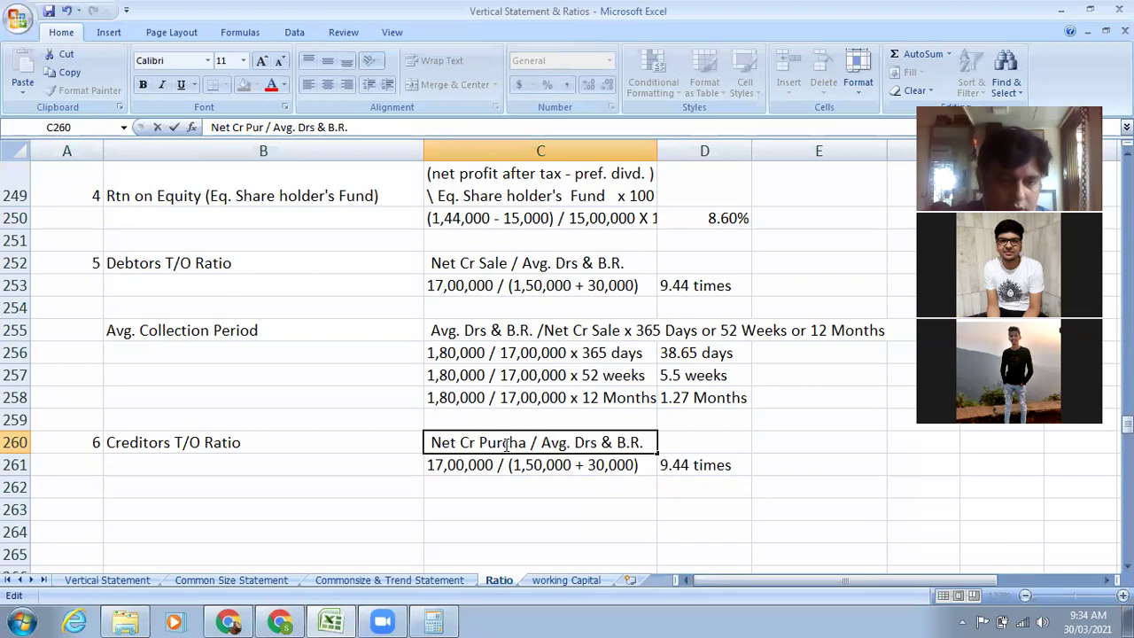
text(se)
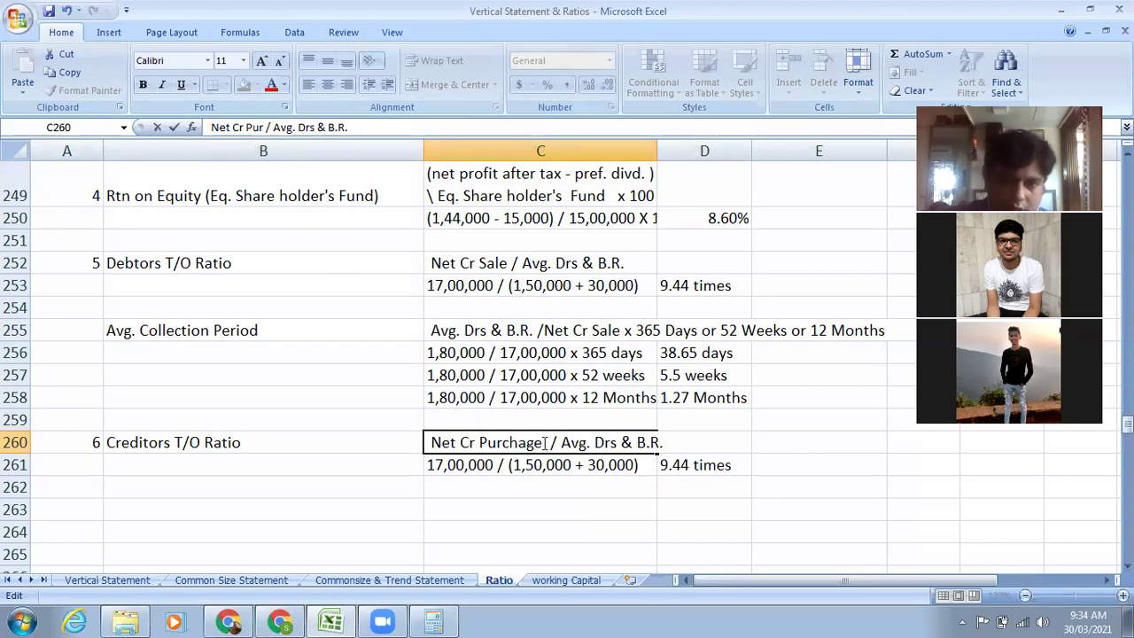
click(571, 489)
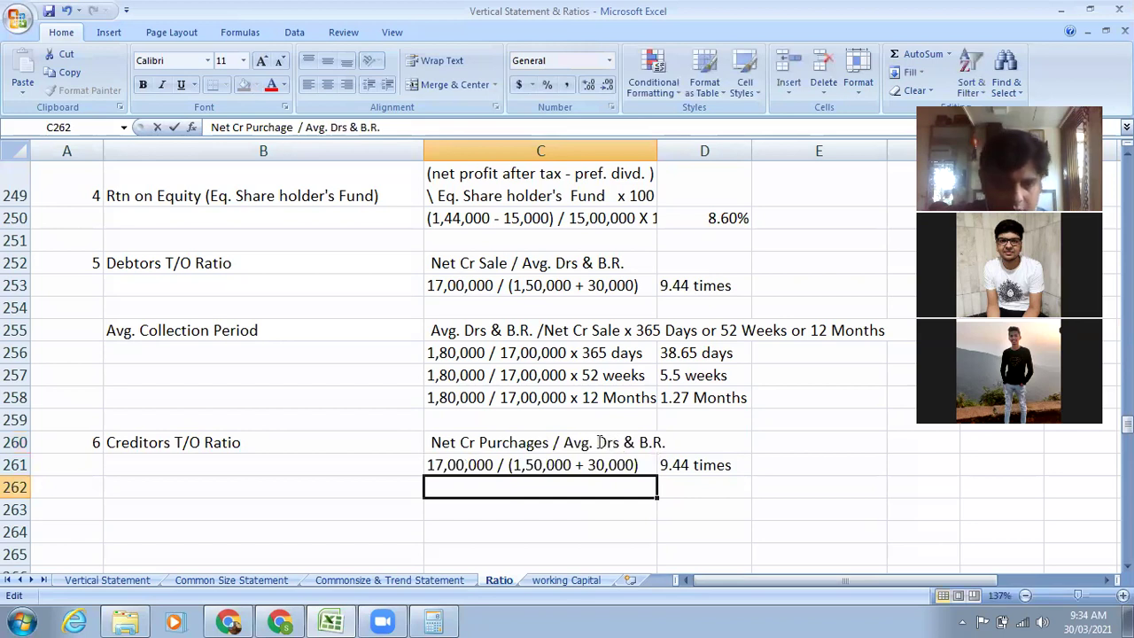
Change the denominator of the C260 formula text to "Avg. Crs & B.P.".
double_click(599, 442)
key(Delete)
text(C)
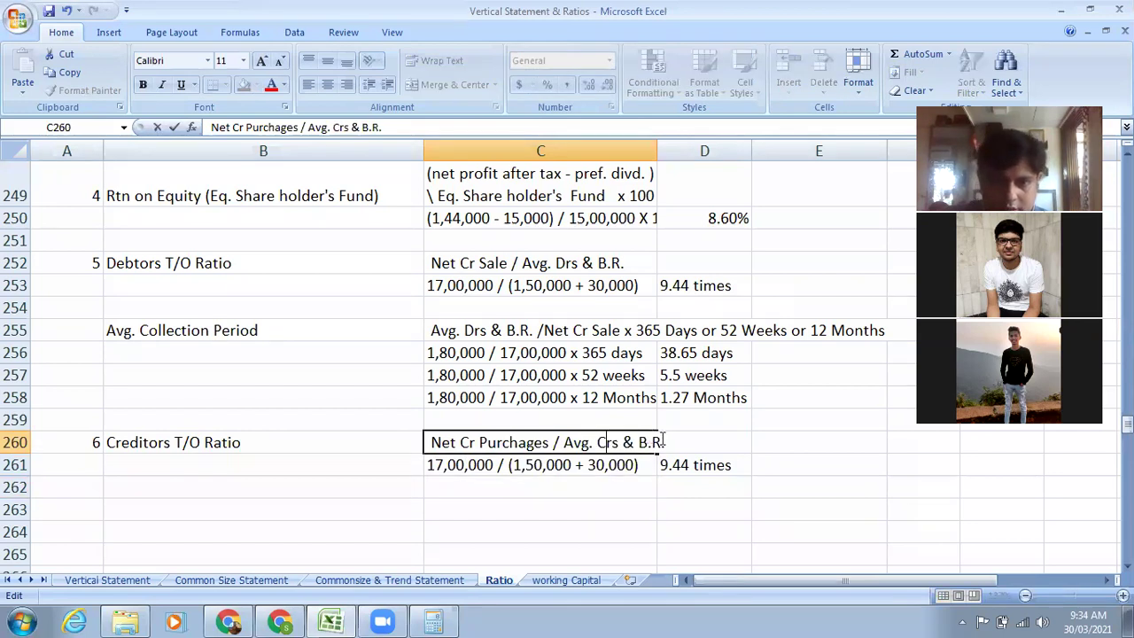
click(655, 443)
key(BackSpace)
text(P)
click(510, 510)
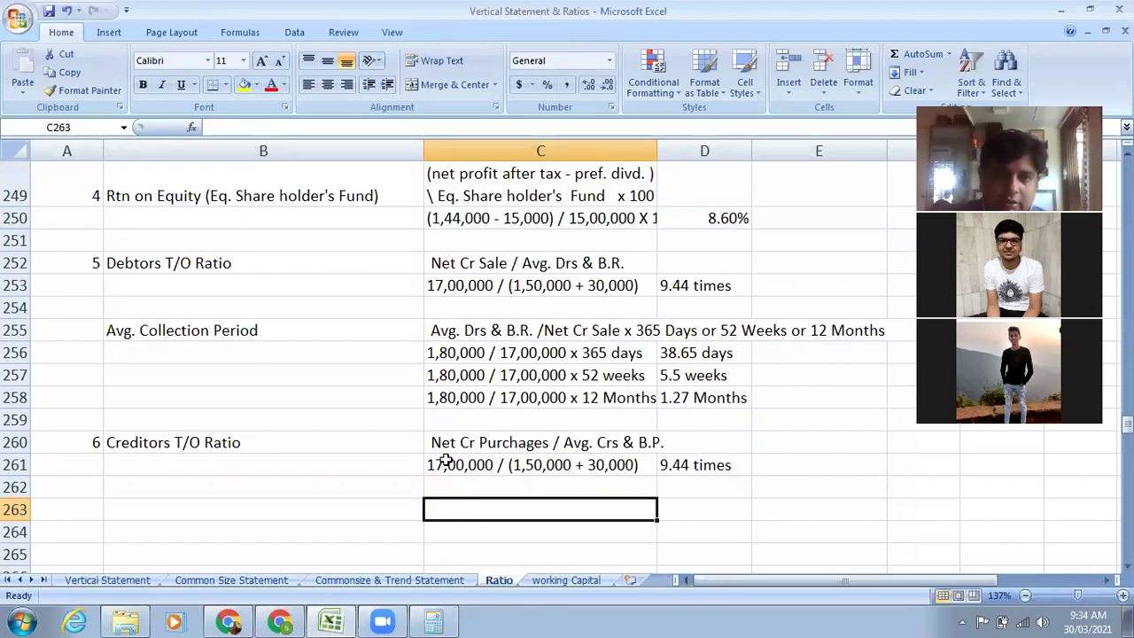
Change the numerator of the creditors turnover calculation in C261 to 11,00,000.
click(444, 464)
double_click(443, 464)
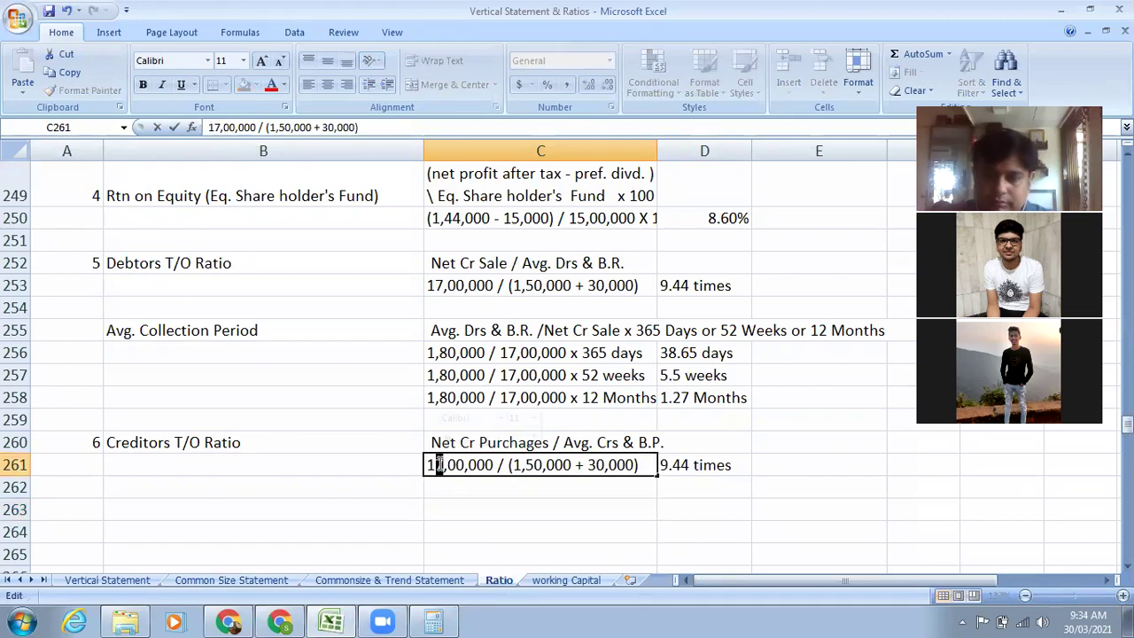
key(BackSpace)
text(1)
double_click(461, 513)
key(Escape)
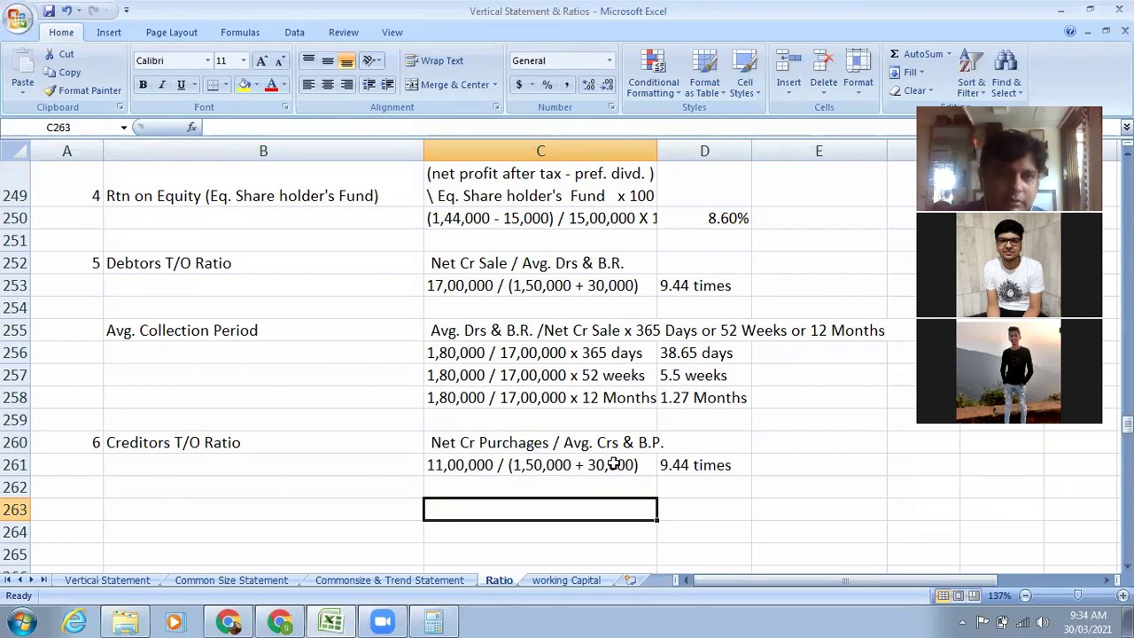
Set the denominator of the calculation in C261 to "(2,80,000 + 1,24,000)".
double_click(521, 464)
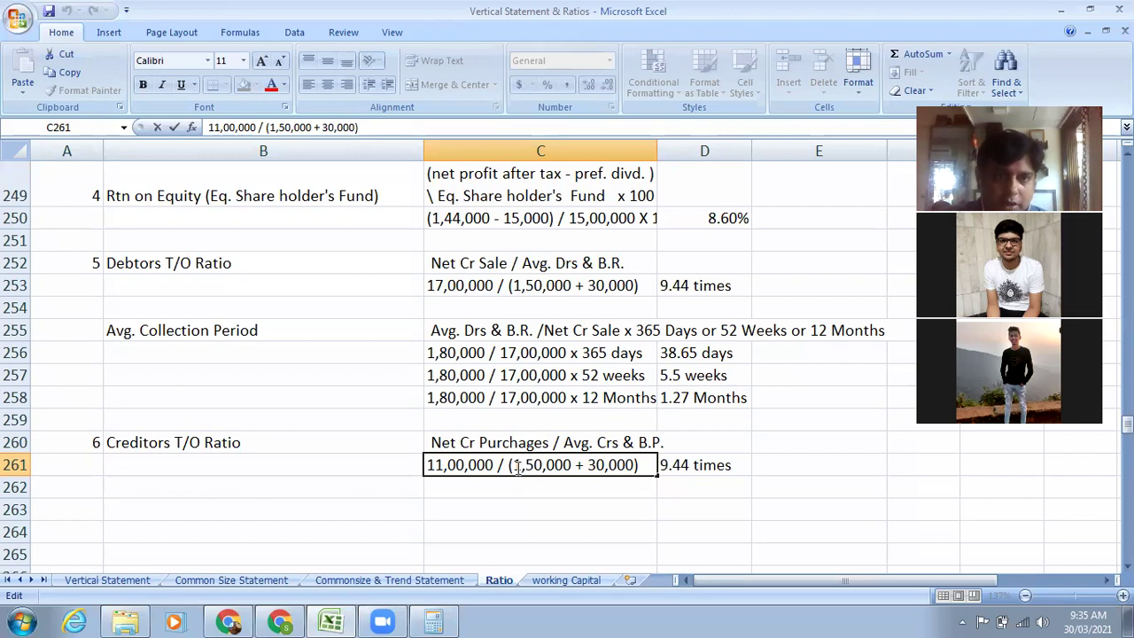
drag(513, 469, 522, 470)
text(2,)
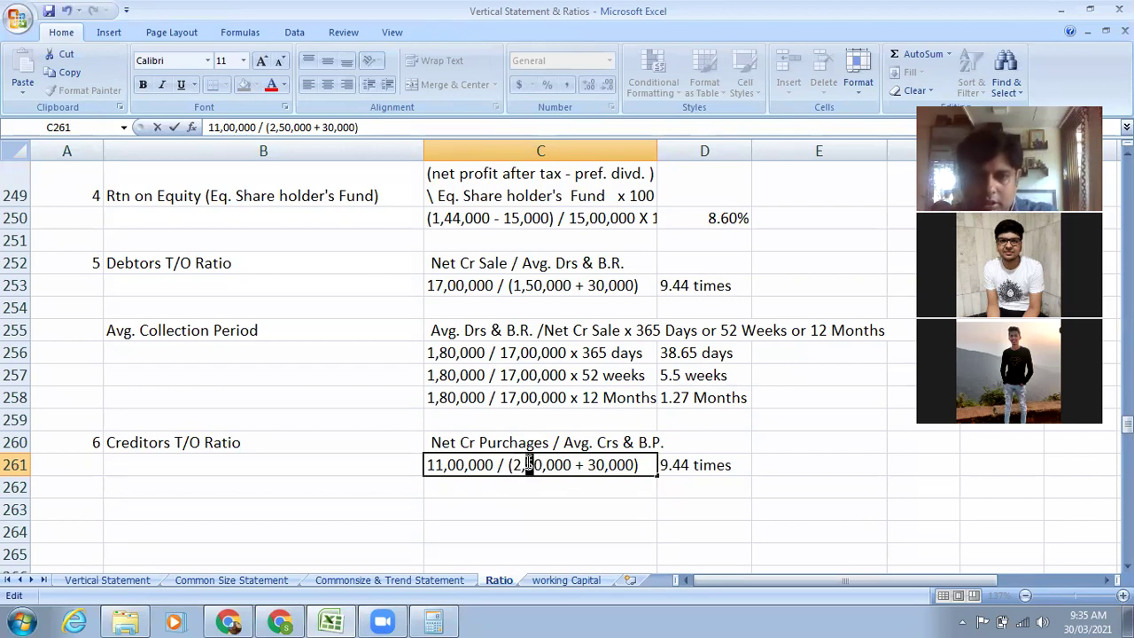
text(8)
drag(588, 465, 634, 461)
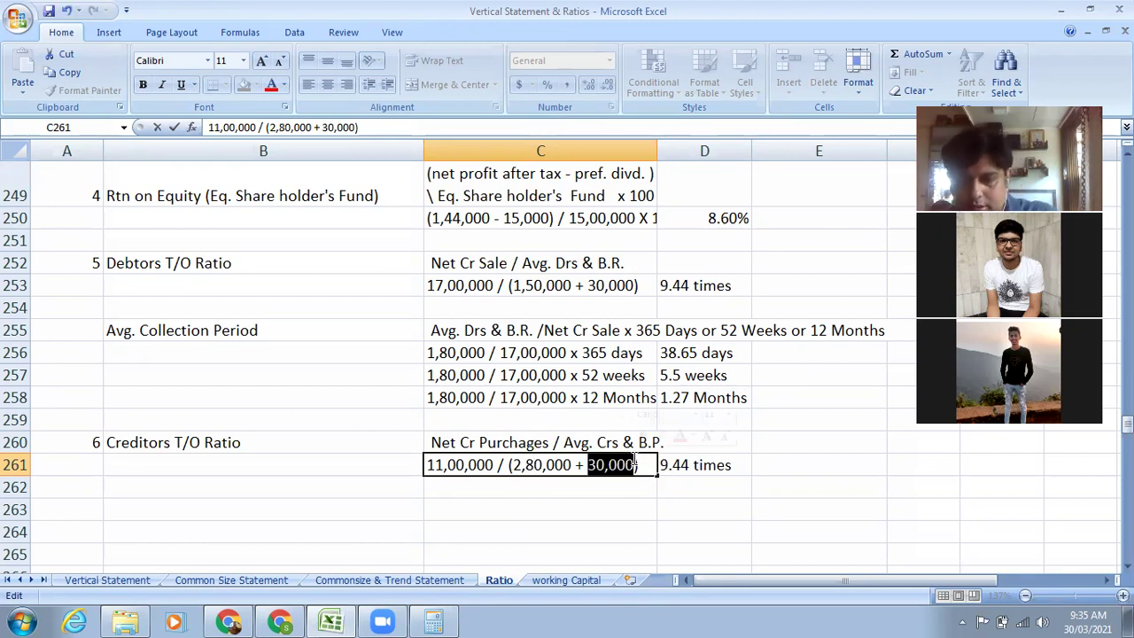
text(1,24,)
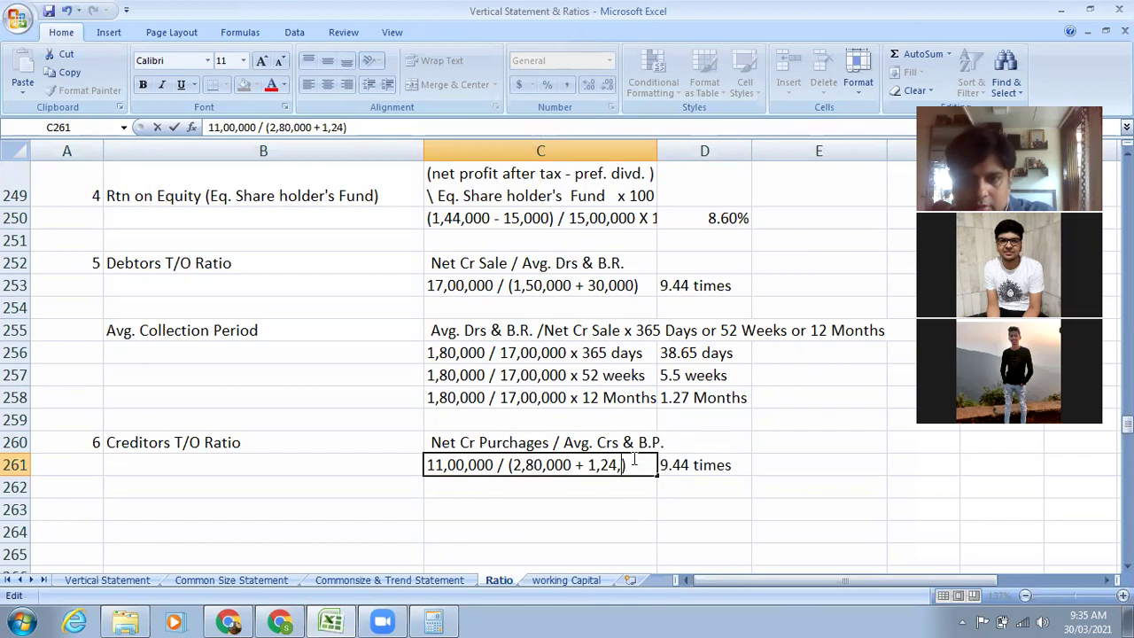
text(000)
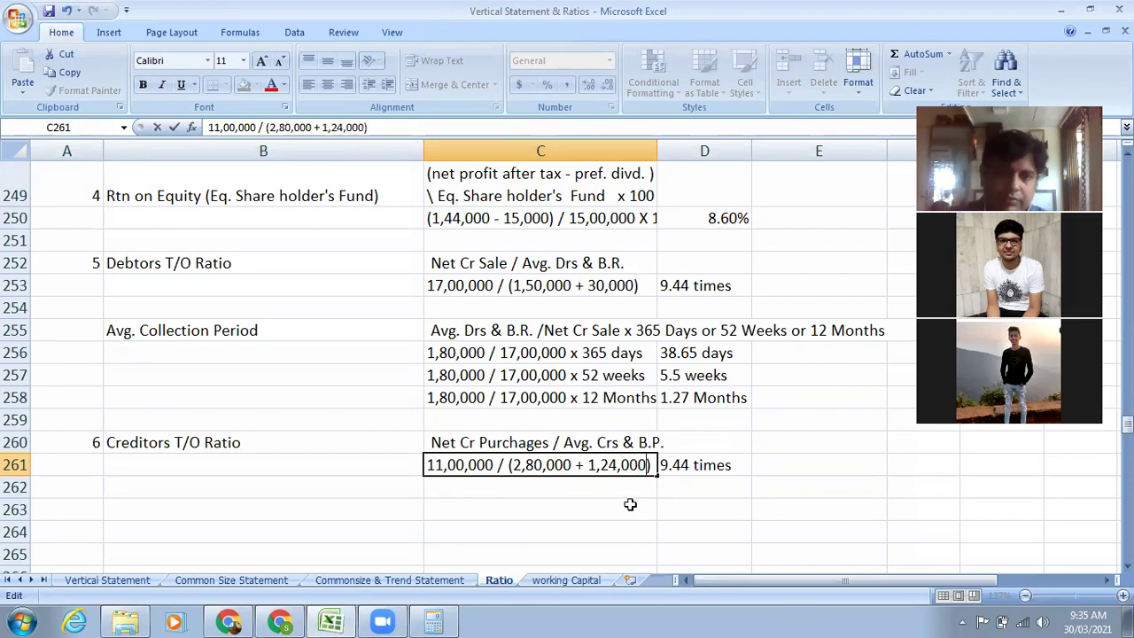
key(Return)
Change the creditors turnover result in D261 to "2.72 times".
click(692, 467)
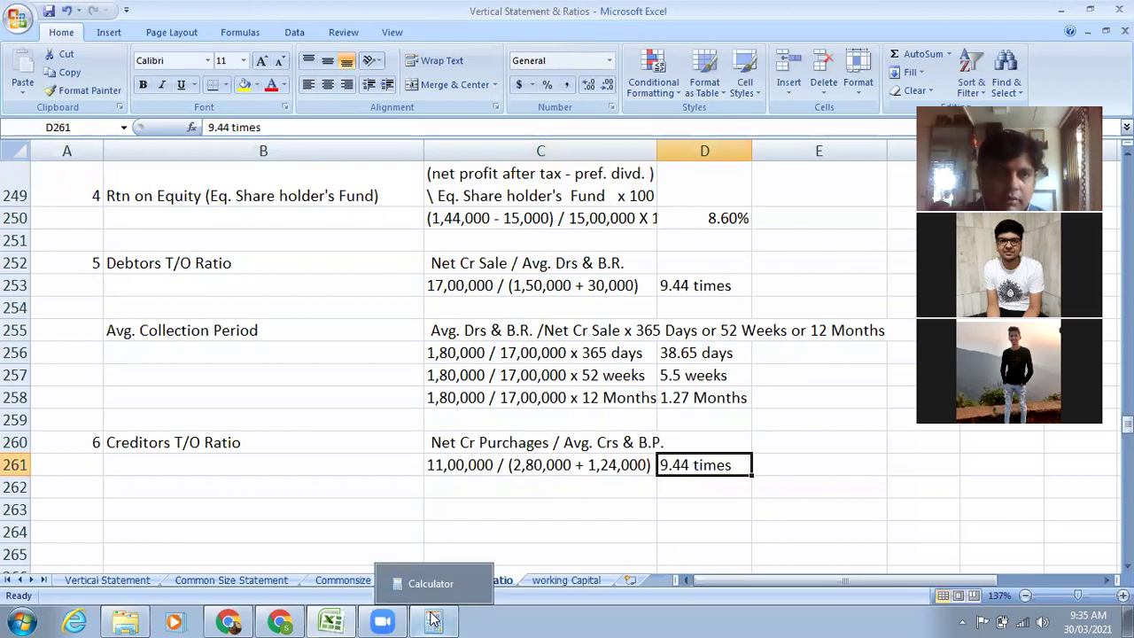
double_click(688, 462)
drag(689, 464, 664, 464)
text(2)
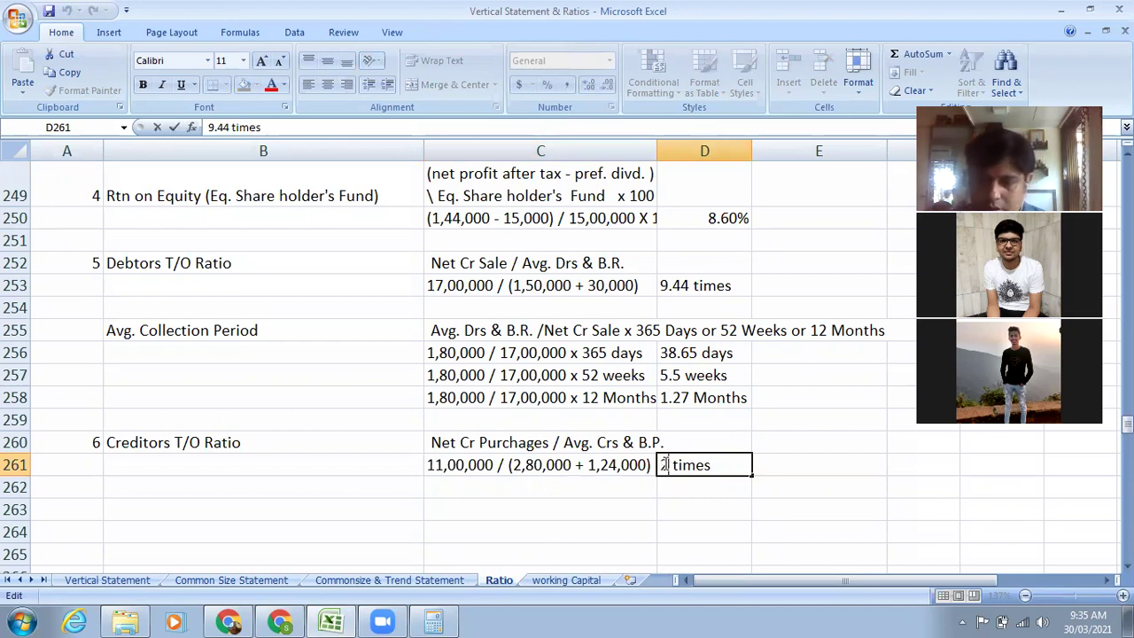
text(.72)
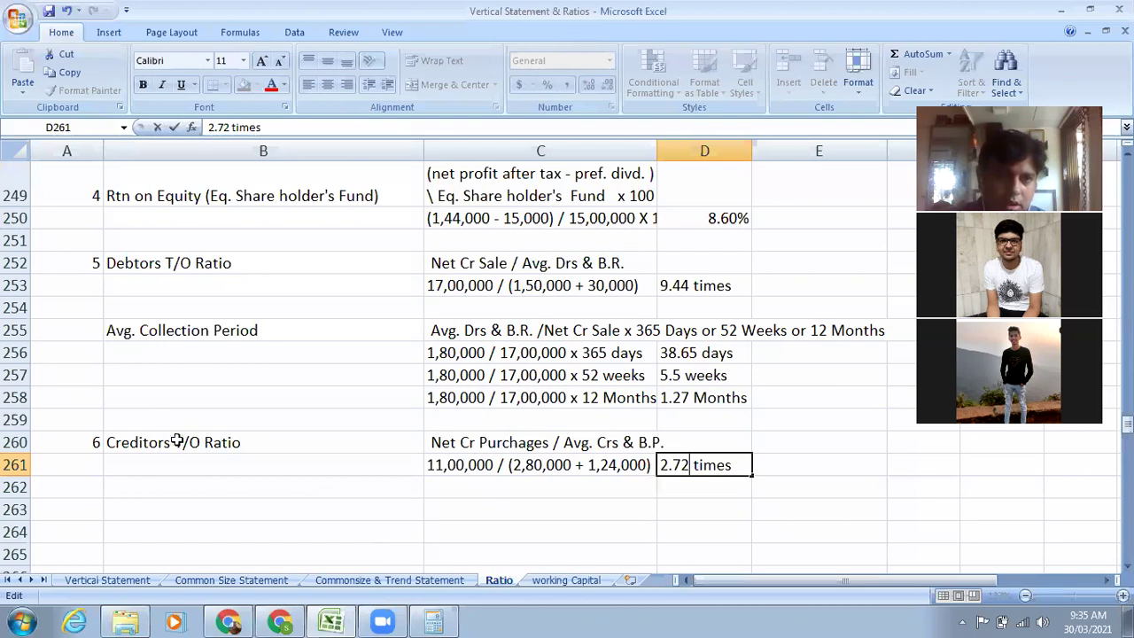
Copy the Avg. Collection Period heading row B255:E255 to B263 and retitle the copy "Avg. Payment Period".
scroll(150, 420, up, 1)
click(151, 420)
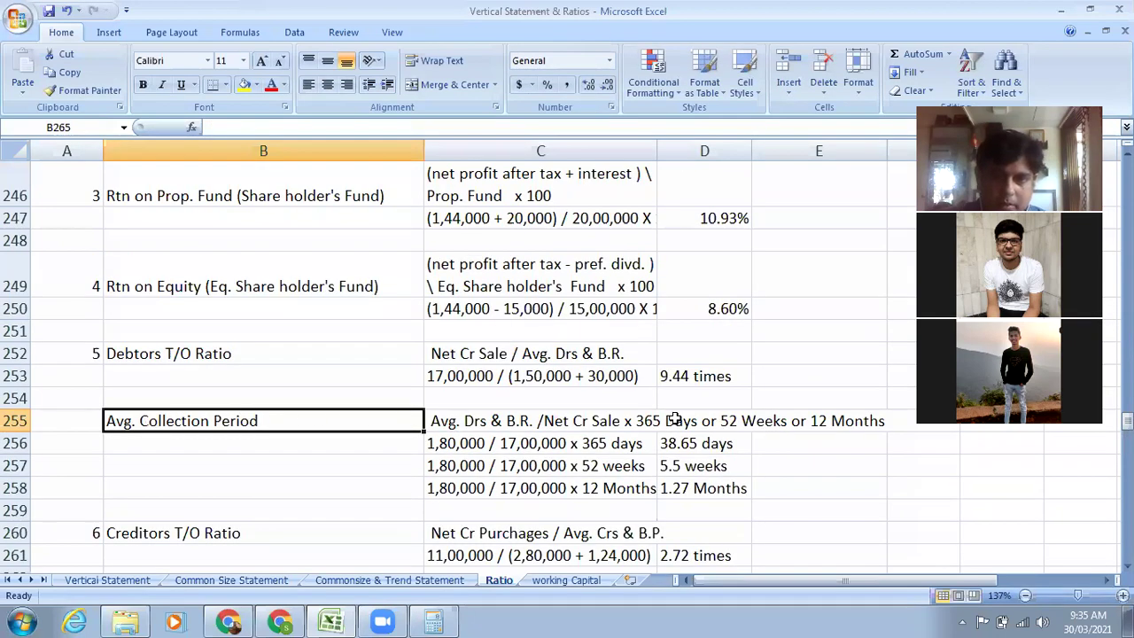
shift+click(809, 422)
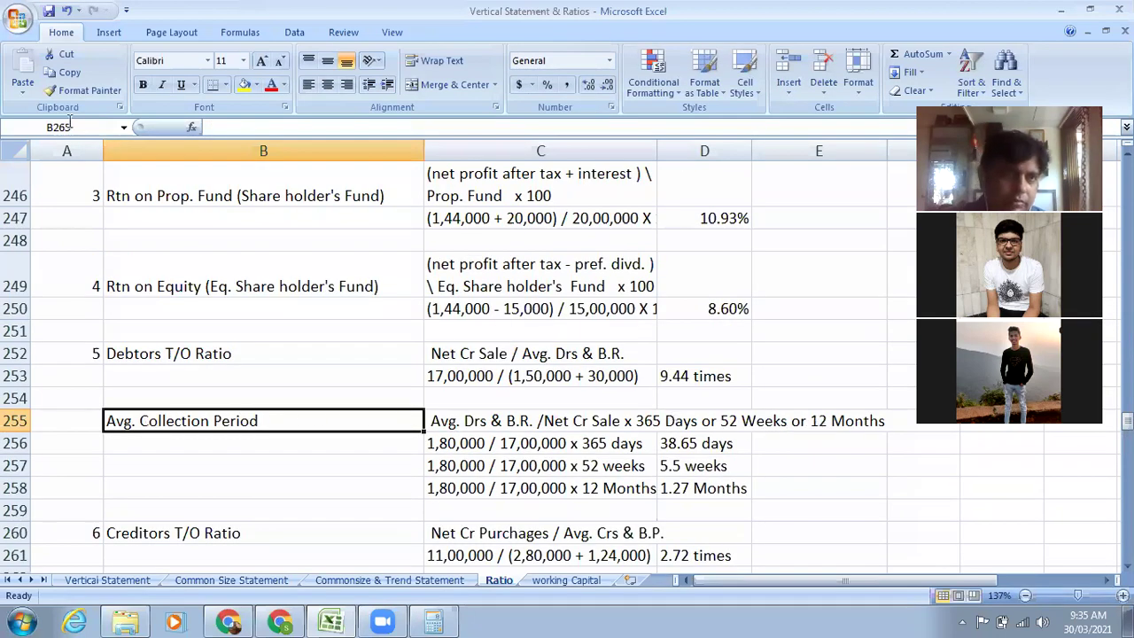
click(69, 74)
scroll(203, 469, down, 3)
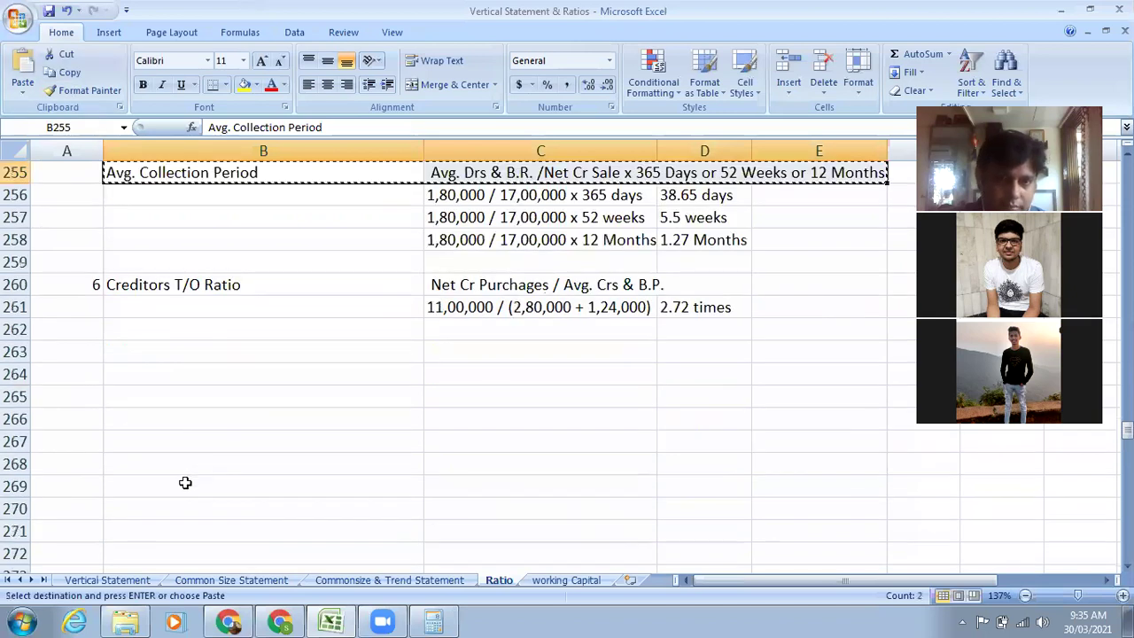
scroll(182, 481, up, 1)
click(170, 423)
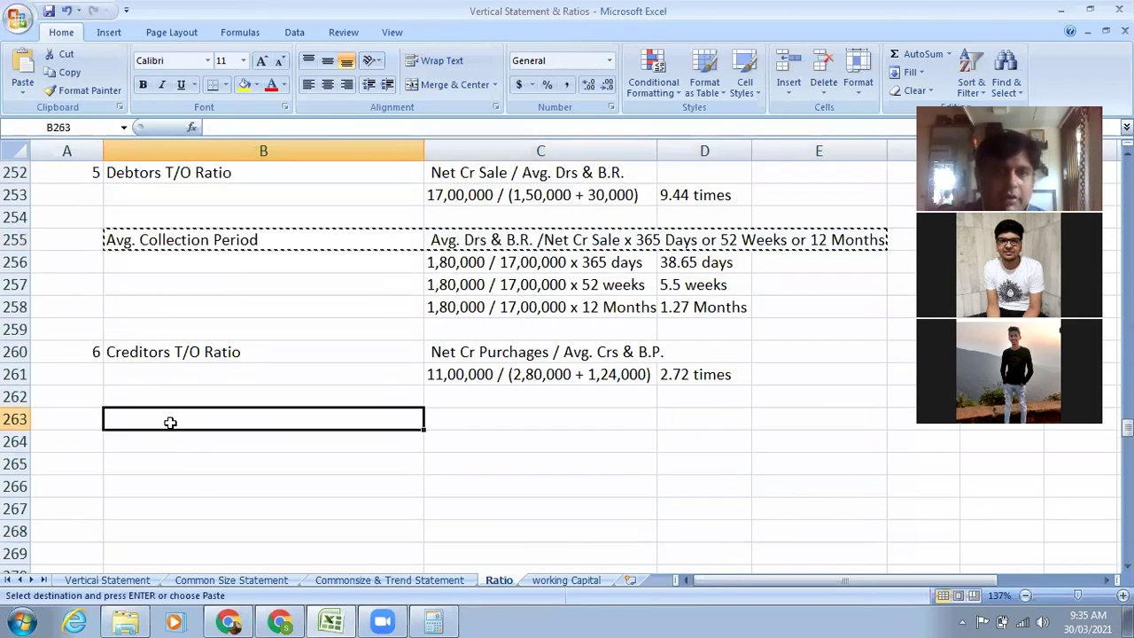
key(ctrl+v)
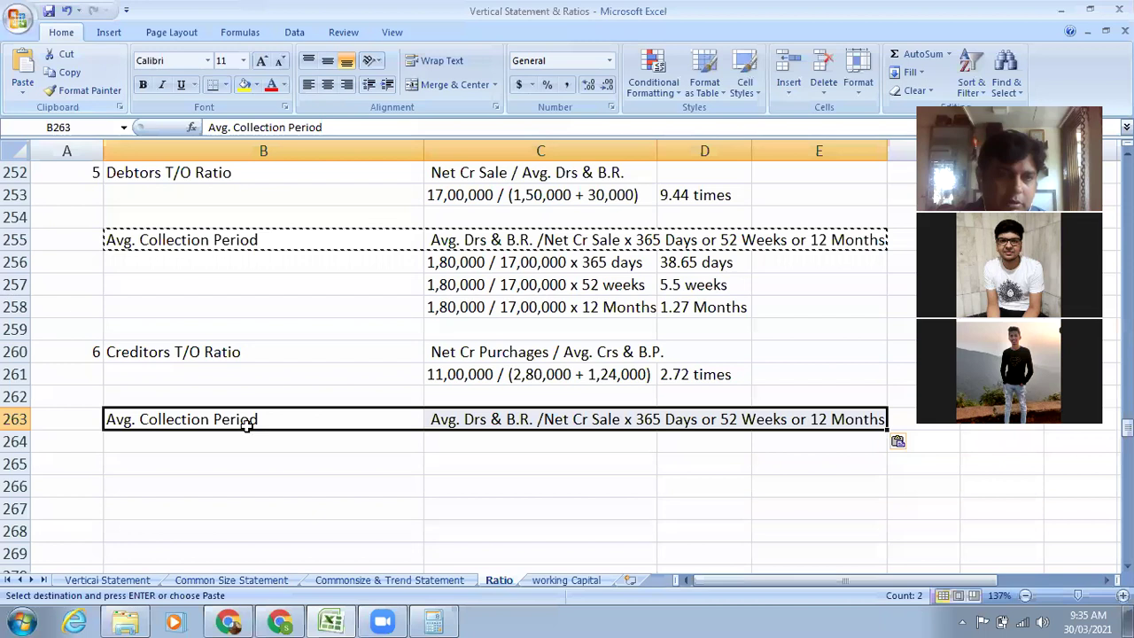
double_click(140, 420)
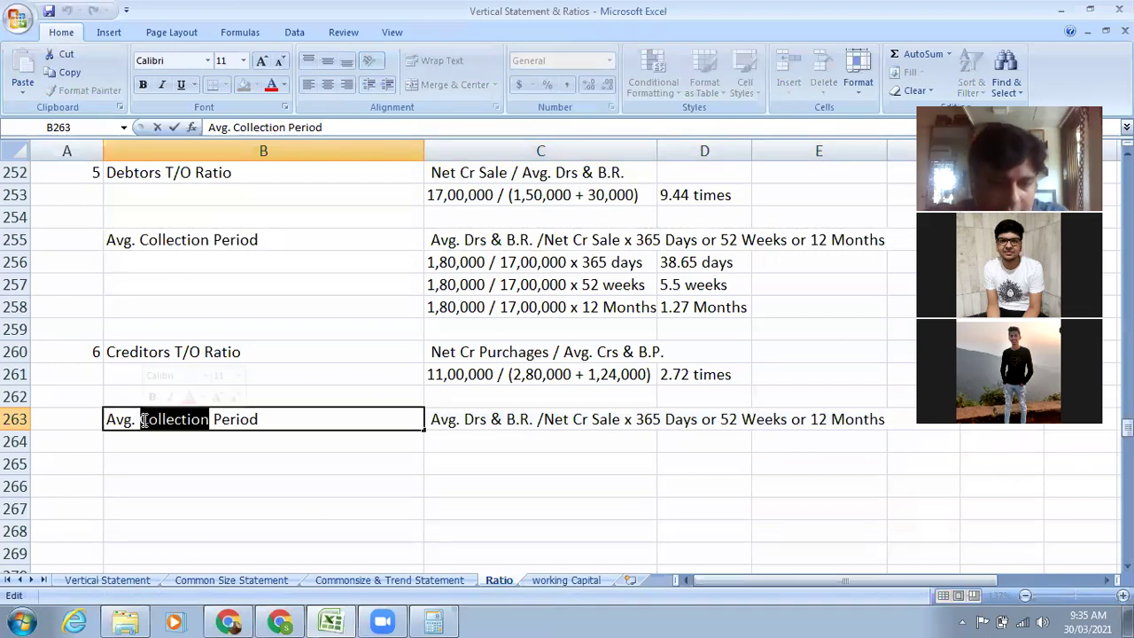
text(Payment)
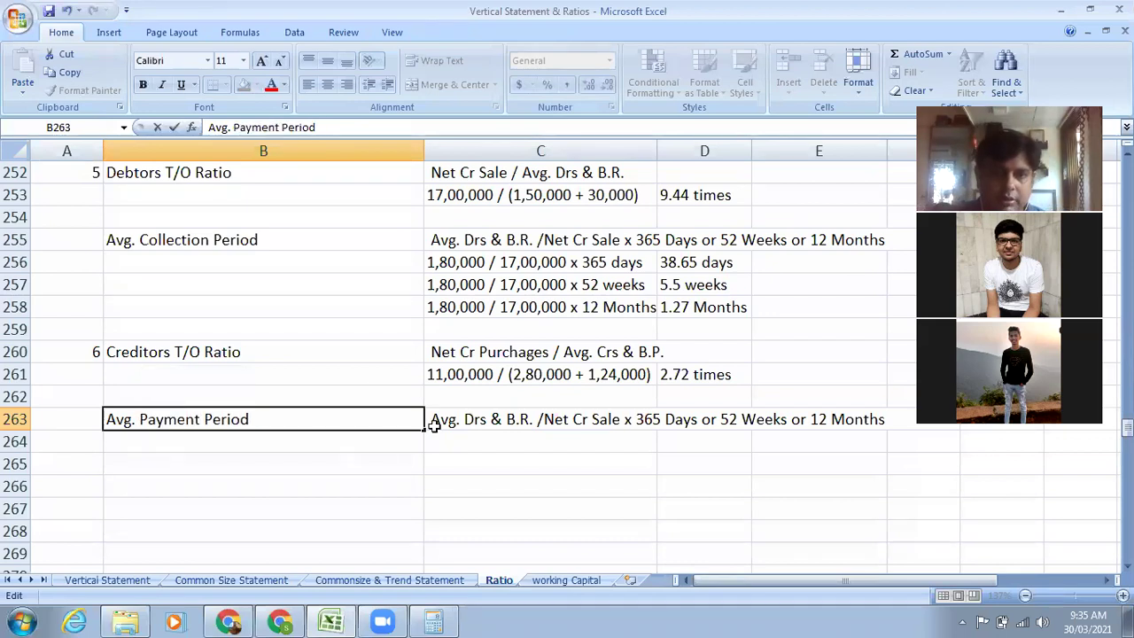
Edit the formula text in C263 to read "Avg. Crs & B.P. /Net Cr Purch. x 365 Days or 52 Weeks or 12 Months".
click(468, 420)
double_click(468, 420)
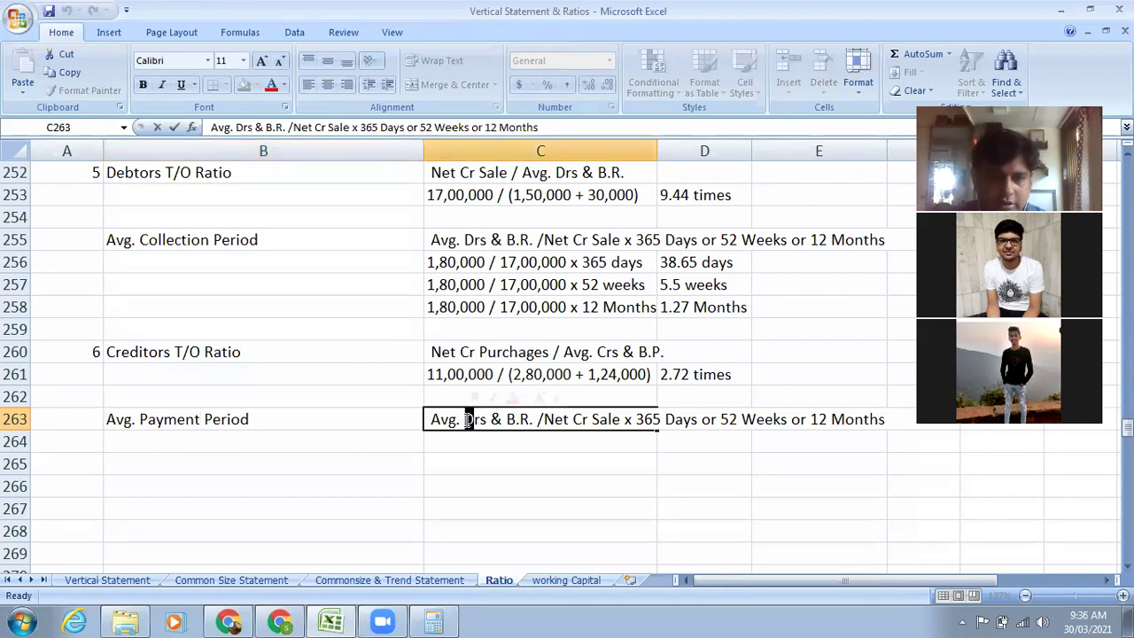
key(Delete)
text(C)
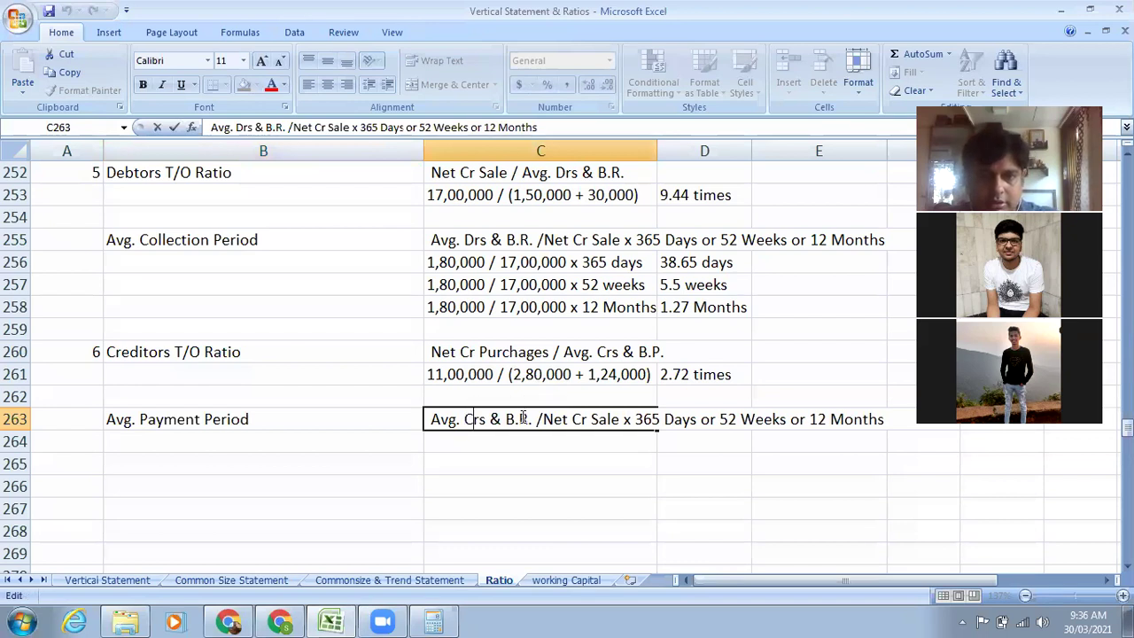
drag(529, 420, 519, 421)
text(P)
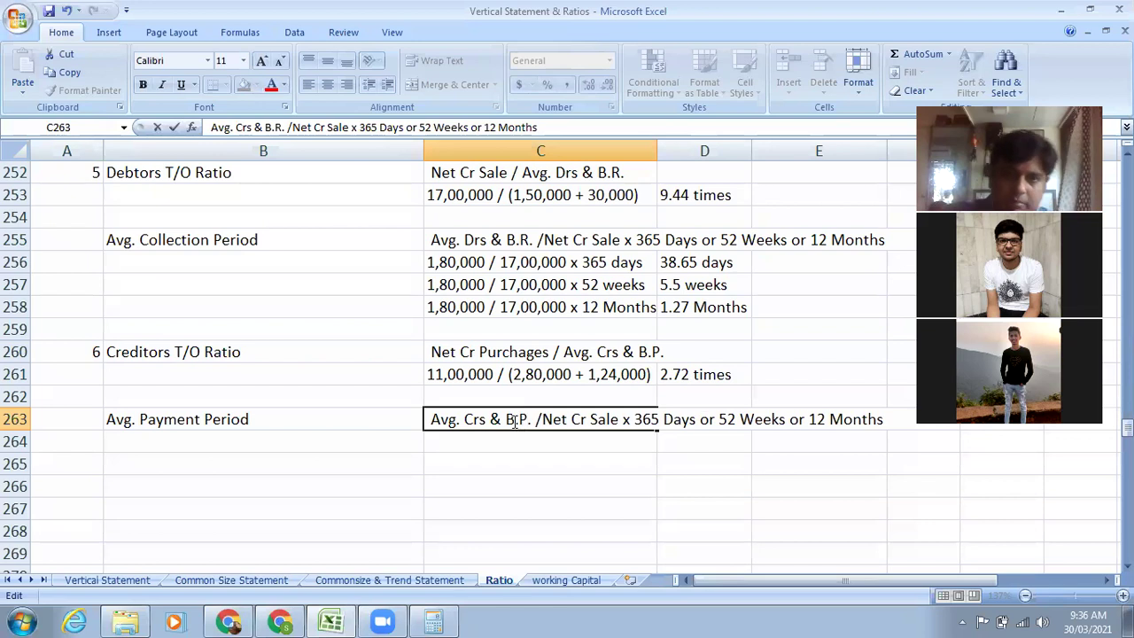
double_click(624, 420)
text(Pu)
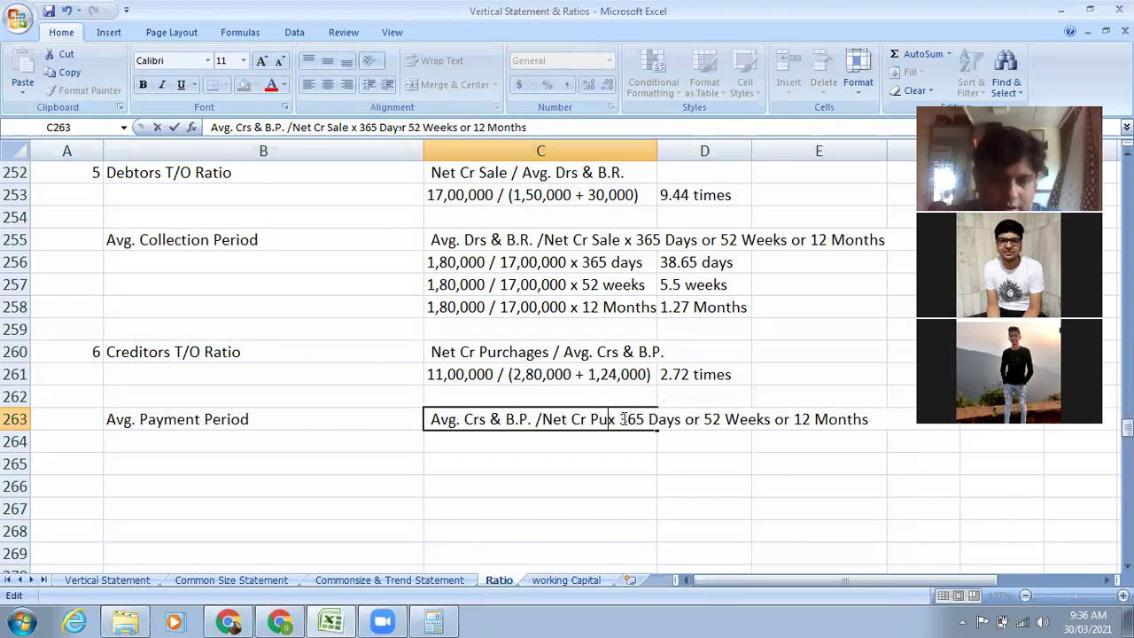
text(rch)
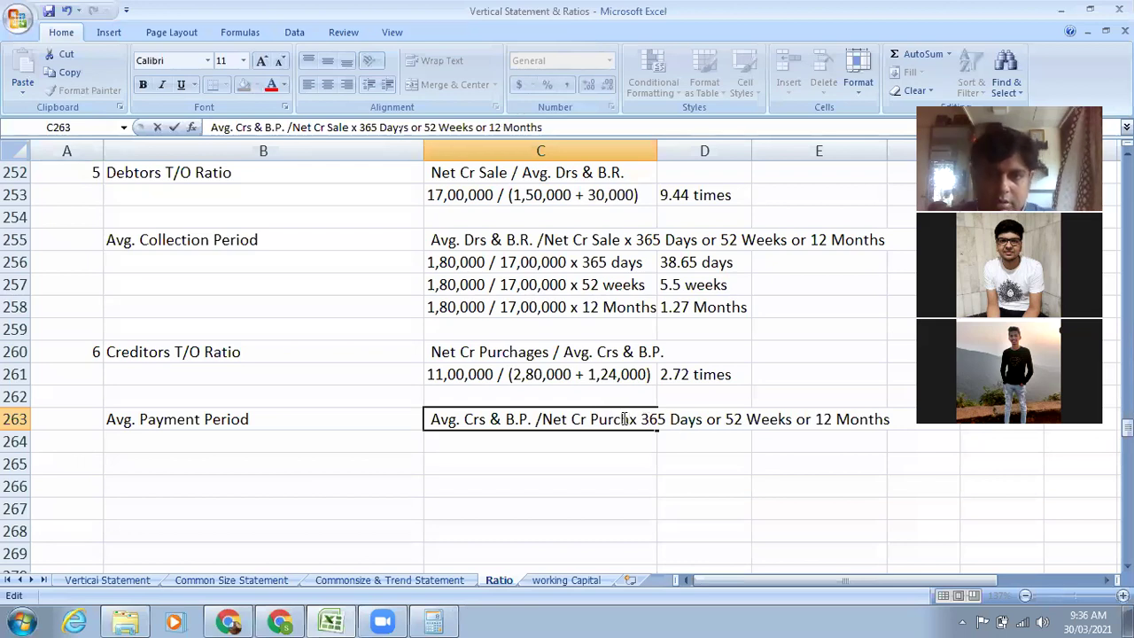
text(.)
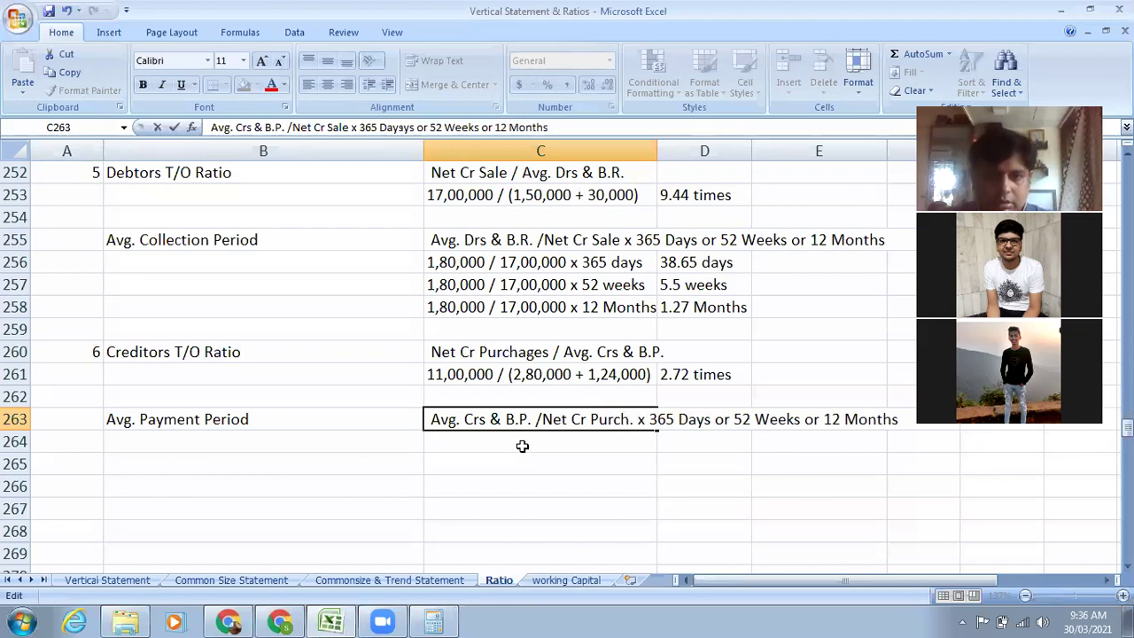
Enter the average payment period calculation "4,04,000 / 11,00,000 x 365 day" in C264.
click(521, 446)
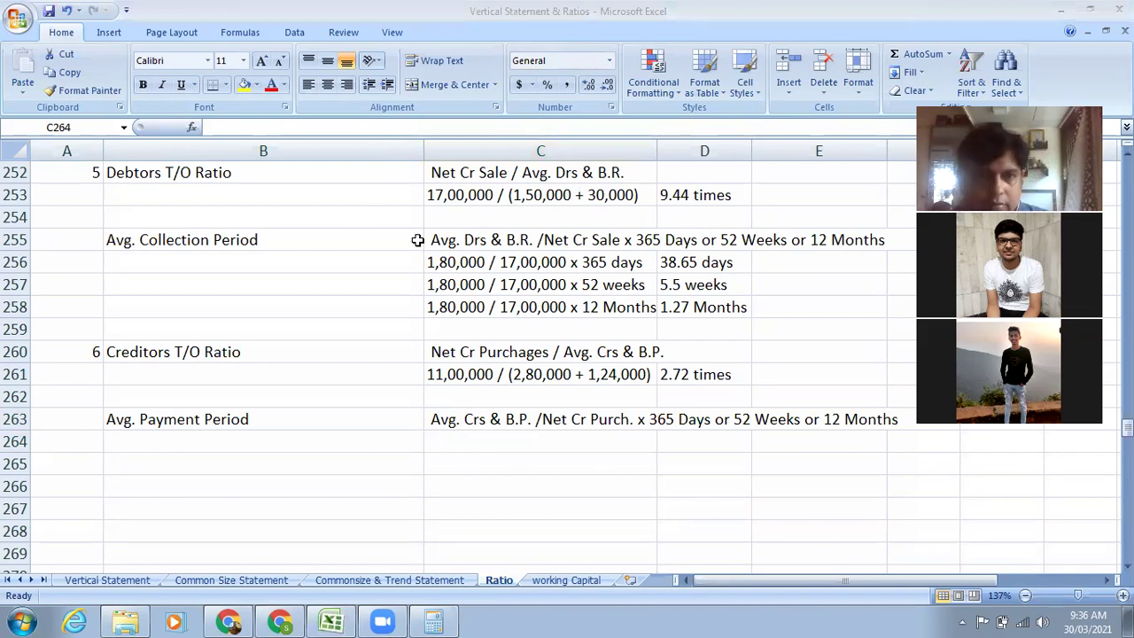
click(467, 443)
text(4,0)
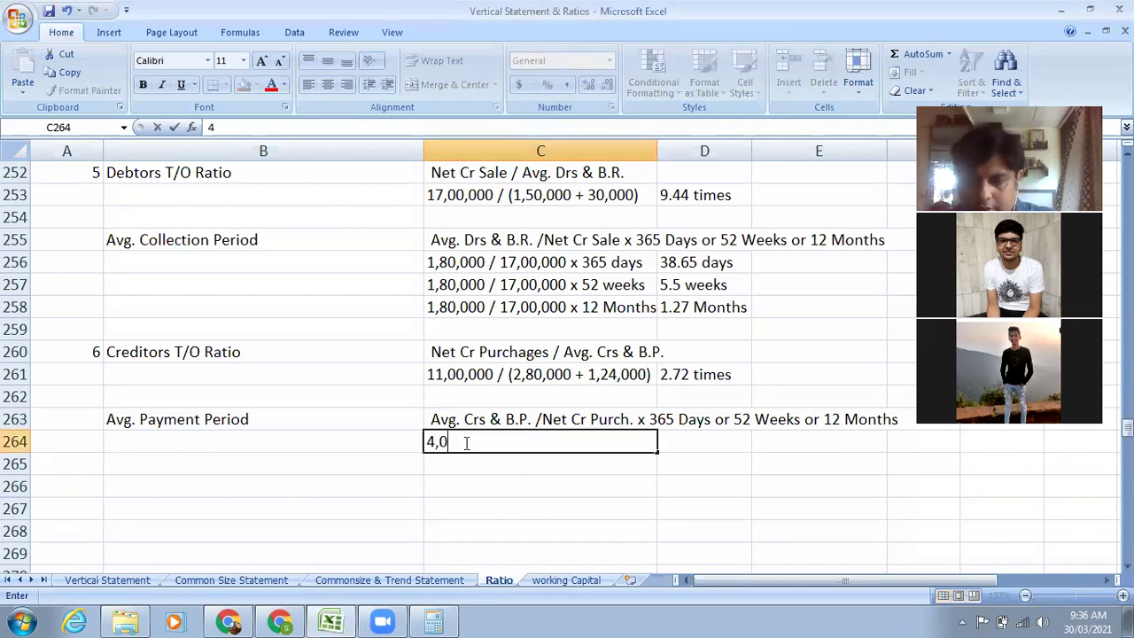
text(4,000)
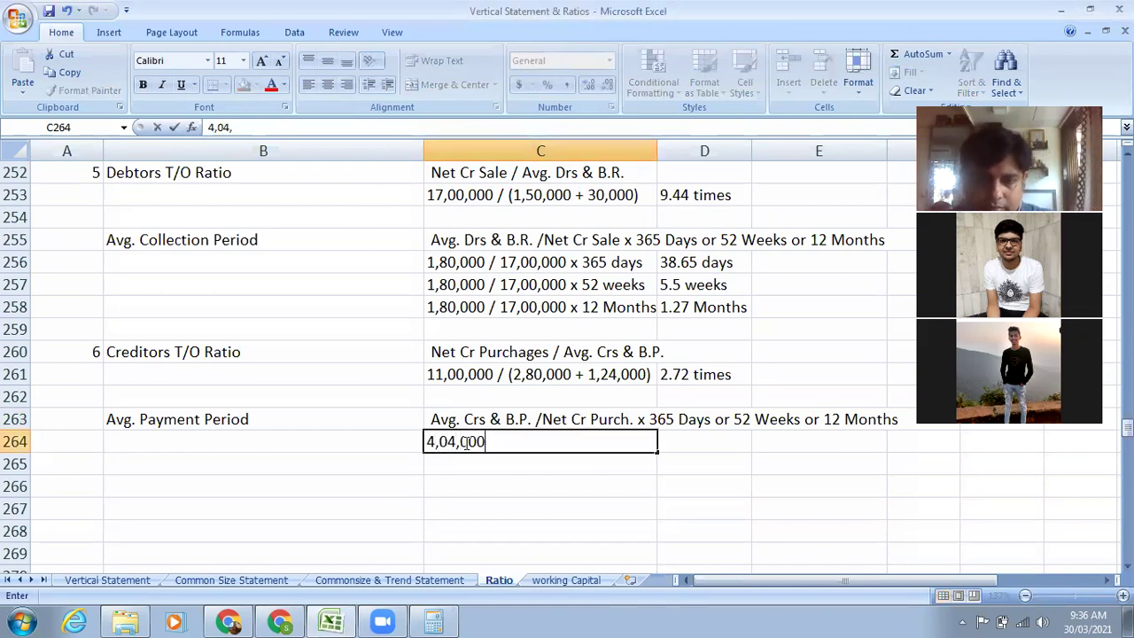
text( / )
text(11)
text(,00)
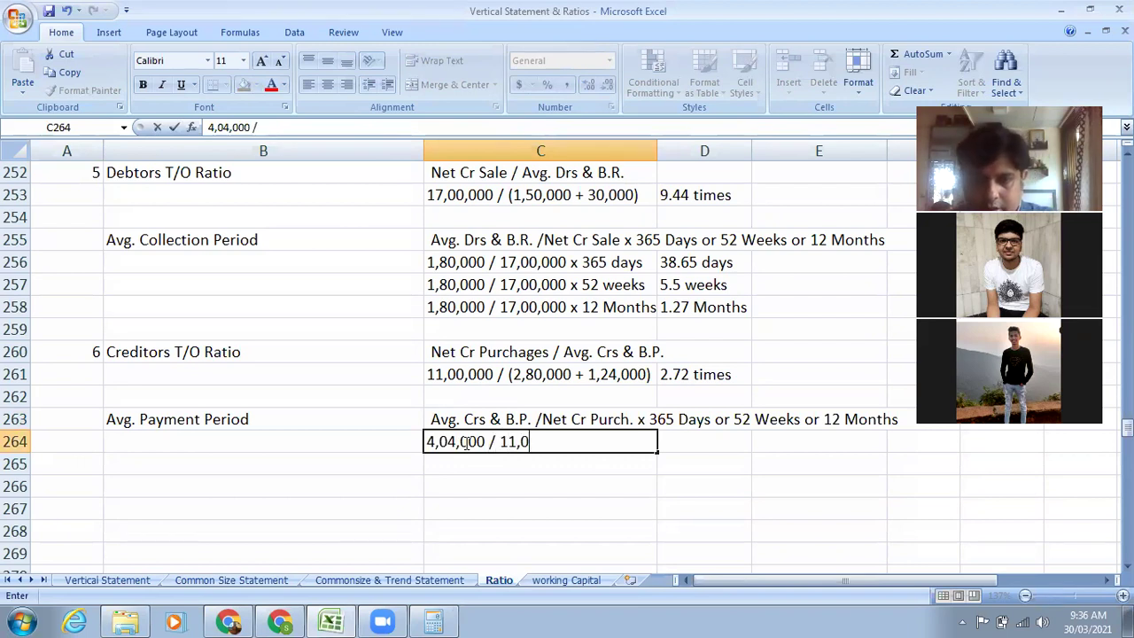
text(,000 )
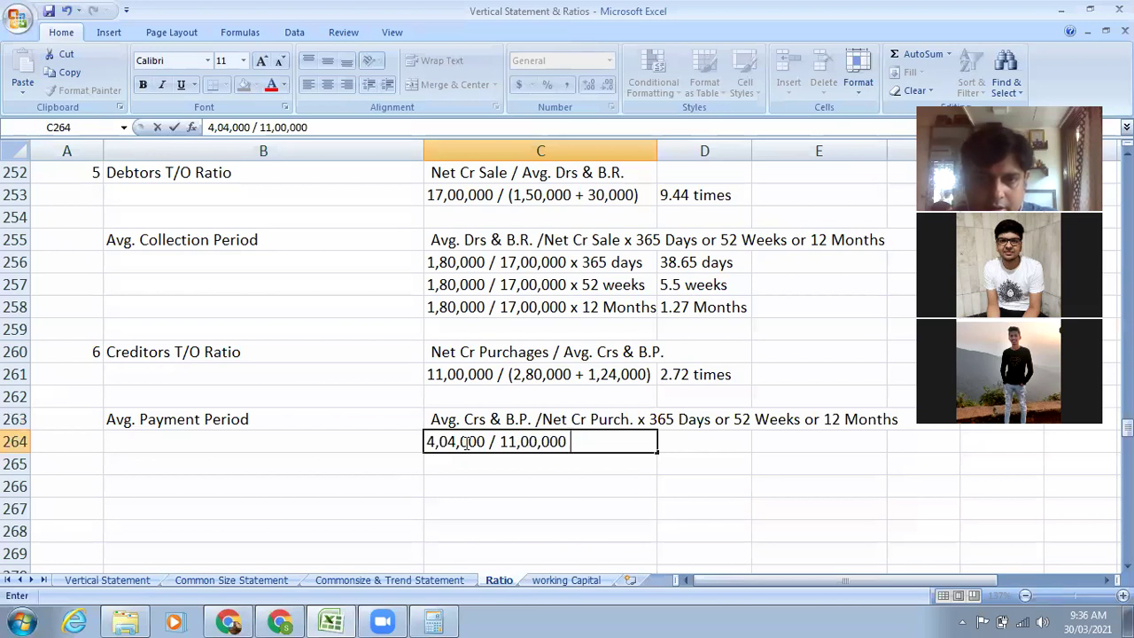
text(x 3565)
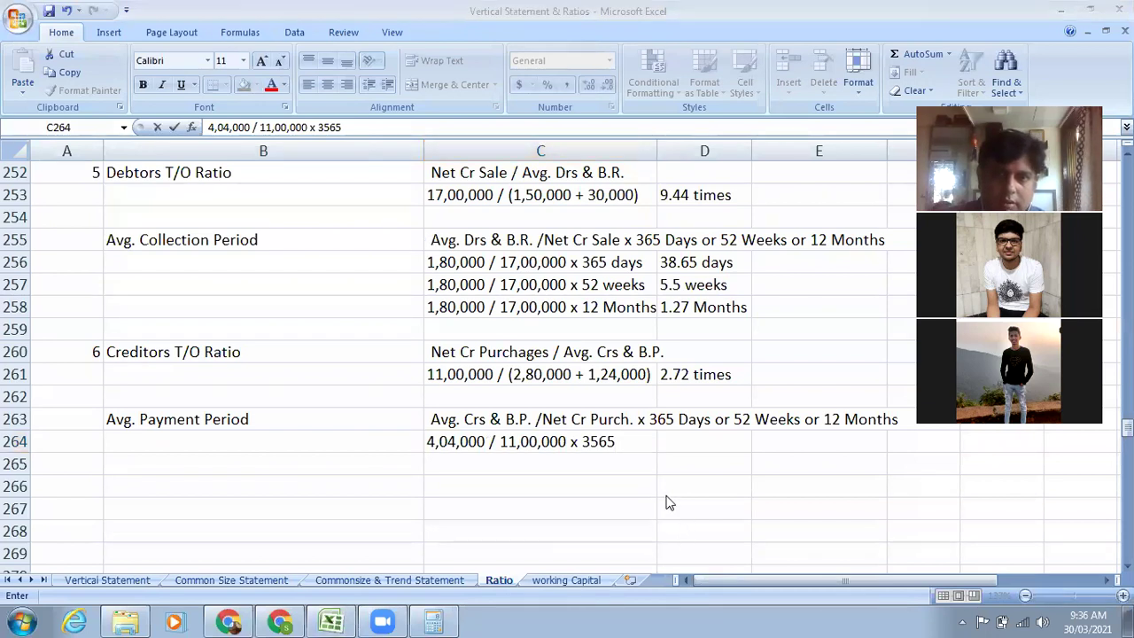
click(602, 441)
click(601, 441)
key(BackSpace)
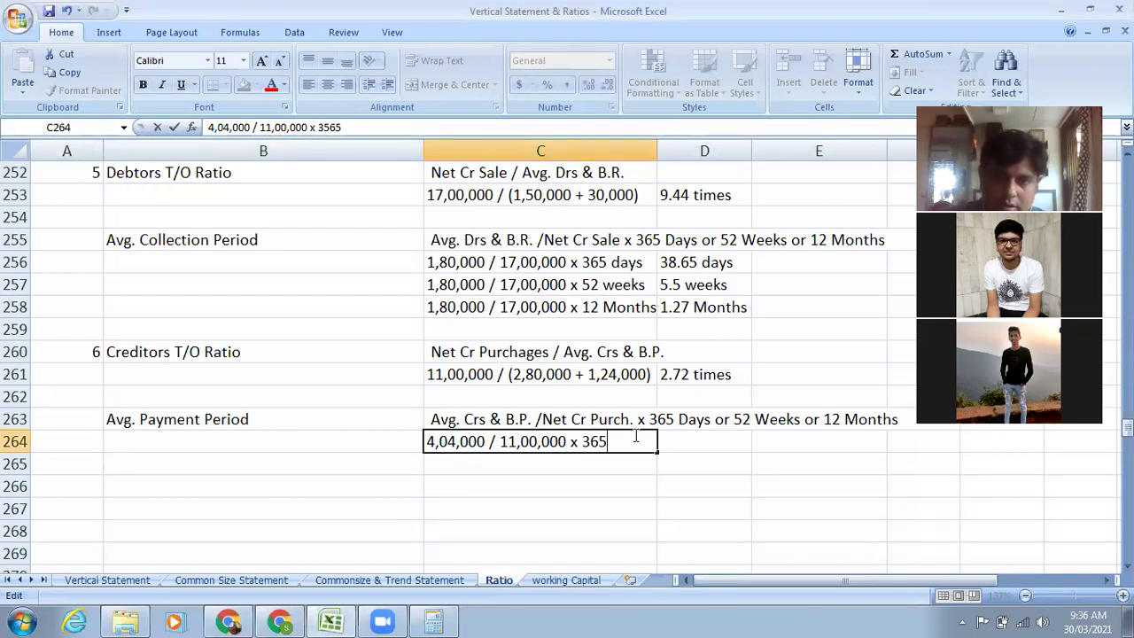
text(day)
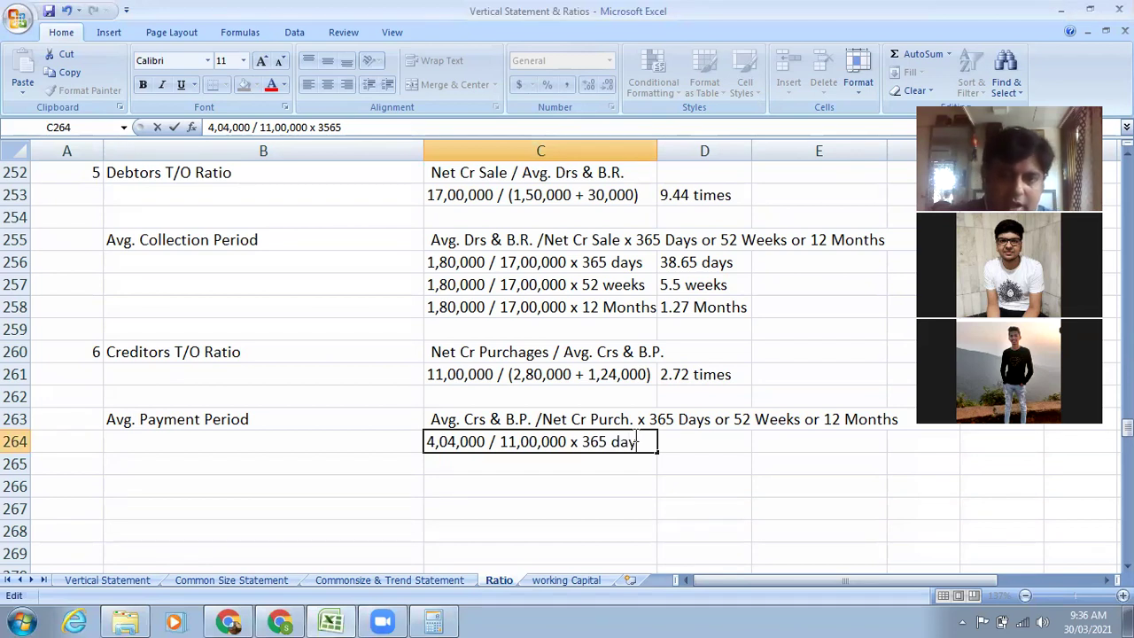
Enter "134.05 days" in D264 as the result of the average payment period calculation.
click(716, 442)
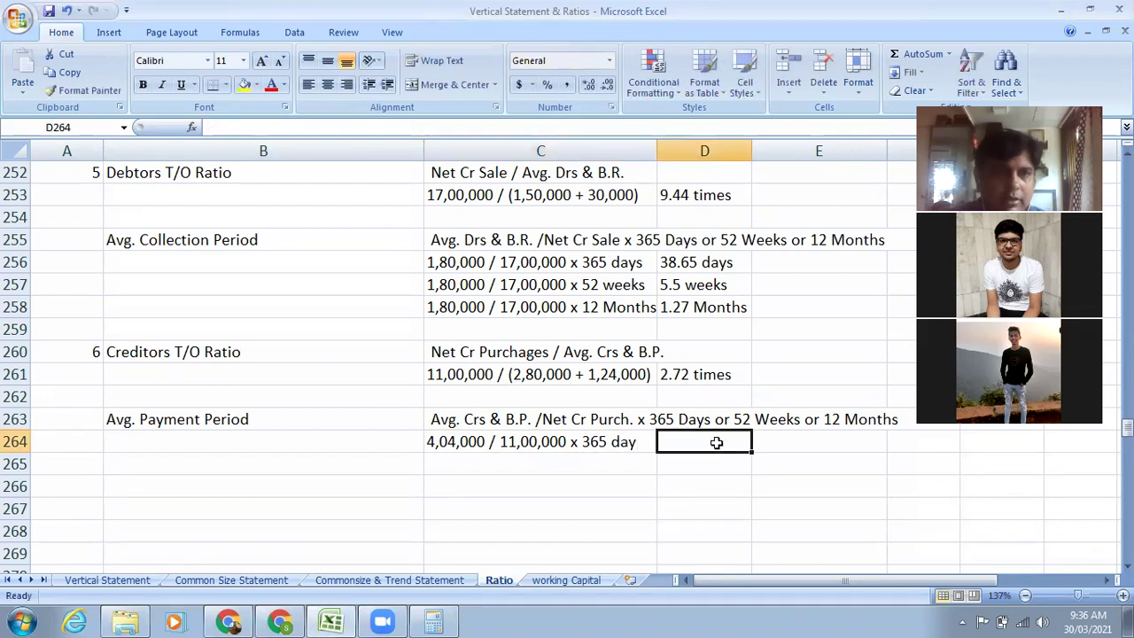
text(134.05 days)
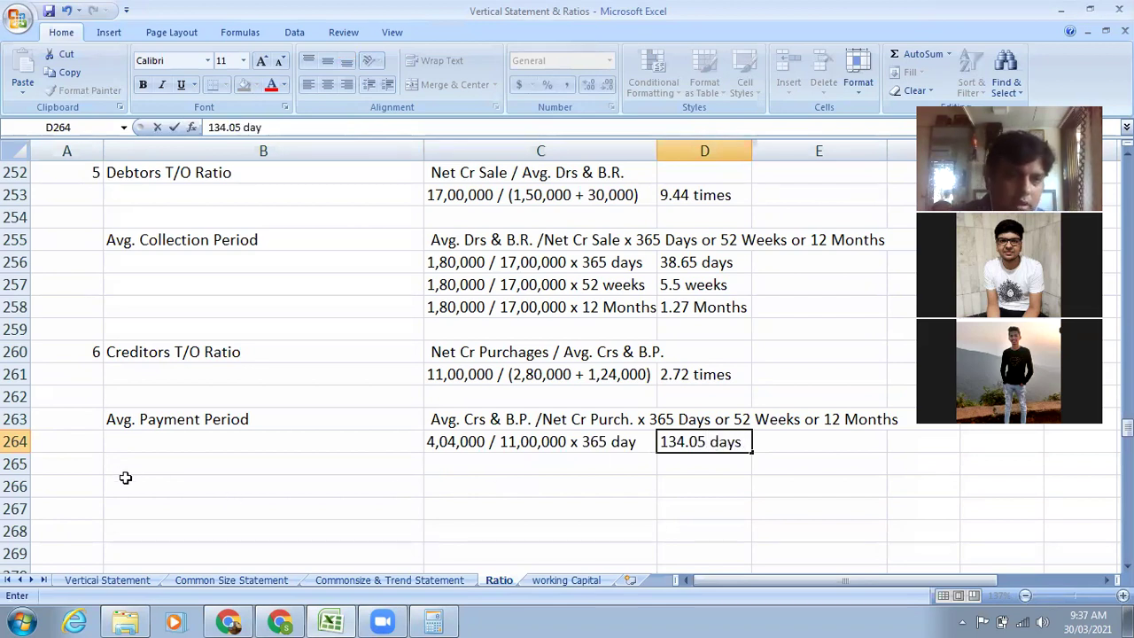
click(98, 471)
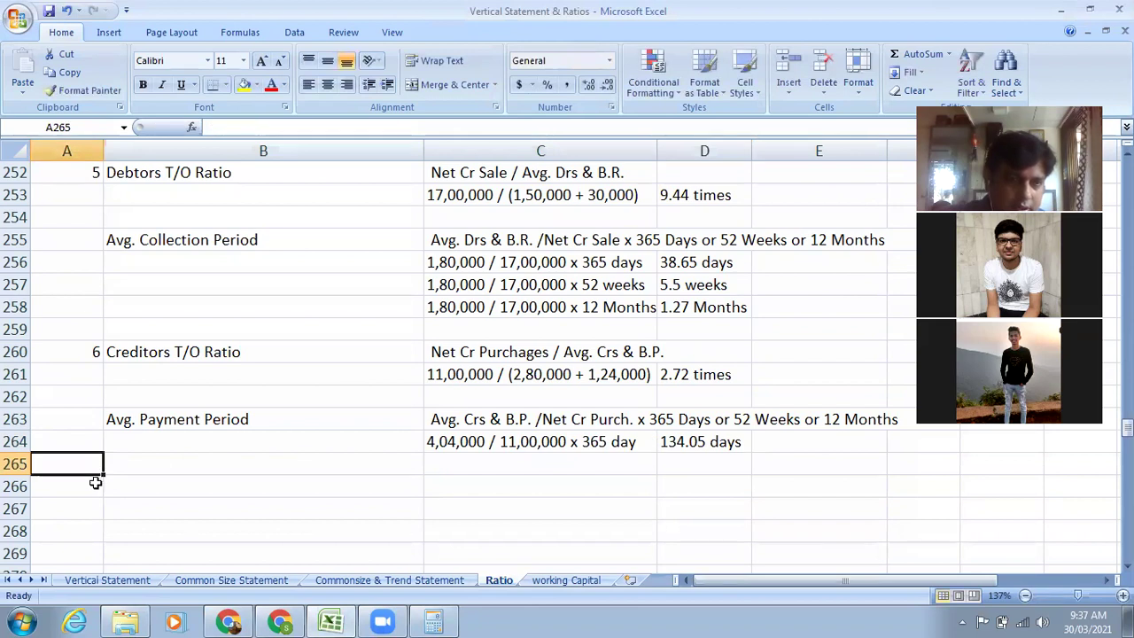
Number the next ratio 7 in A266 and title it "Earning Per Share Ratio" in B266.
click(95, 483)
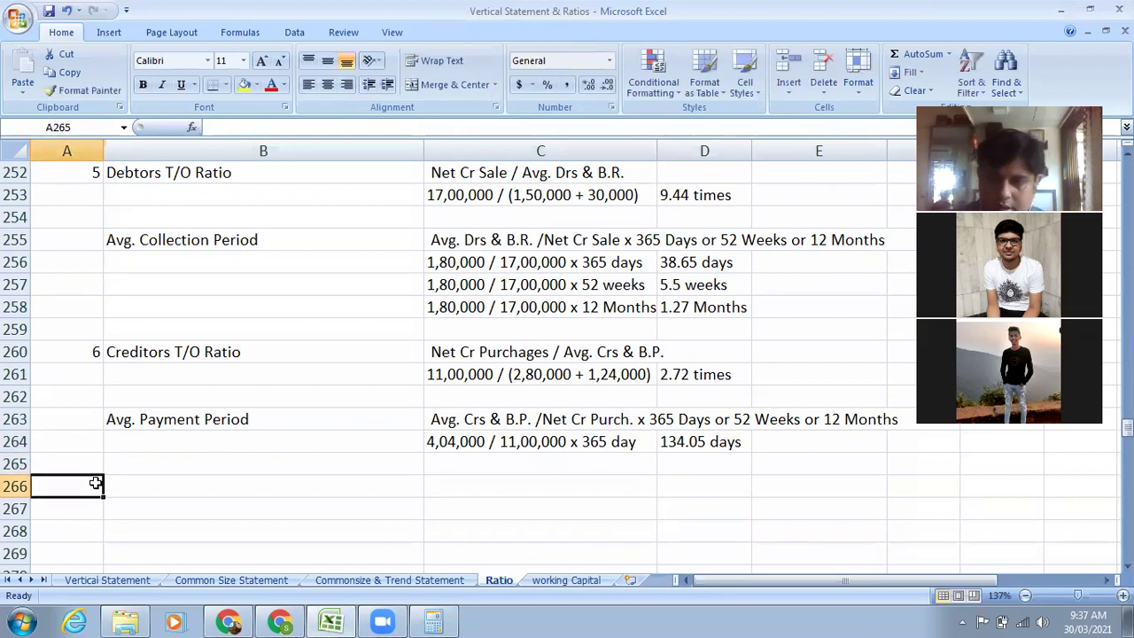
text(7)
click(124, 485)
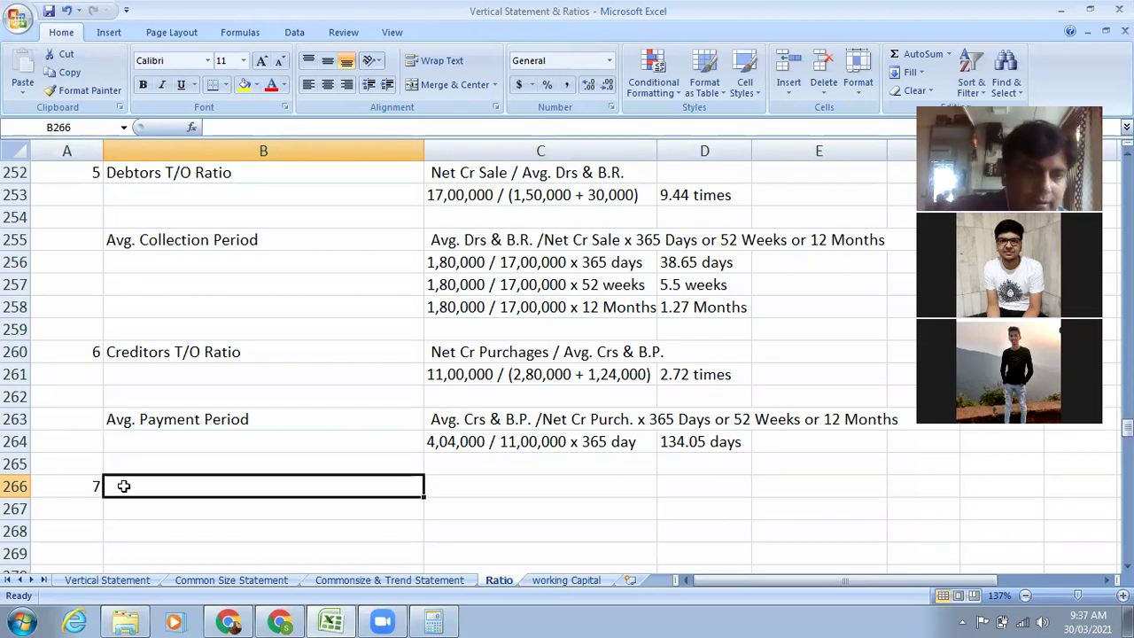
text(Ea)
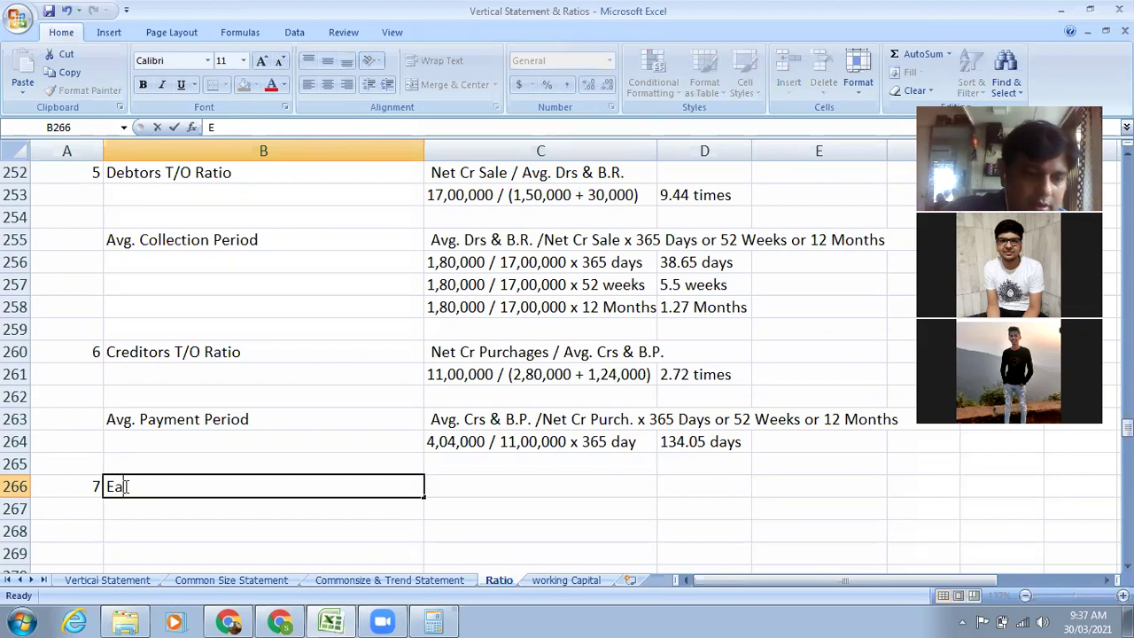
text(rnin)
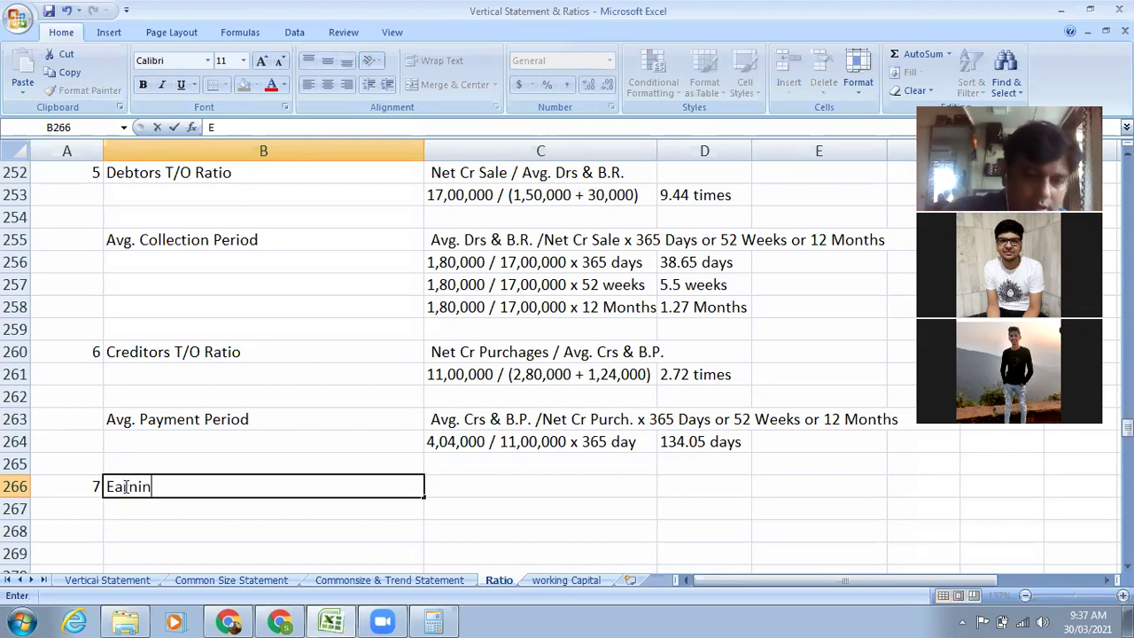
text(g P)
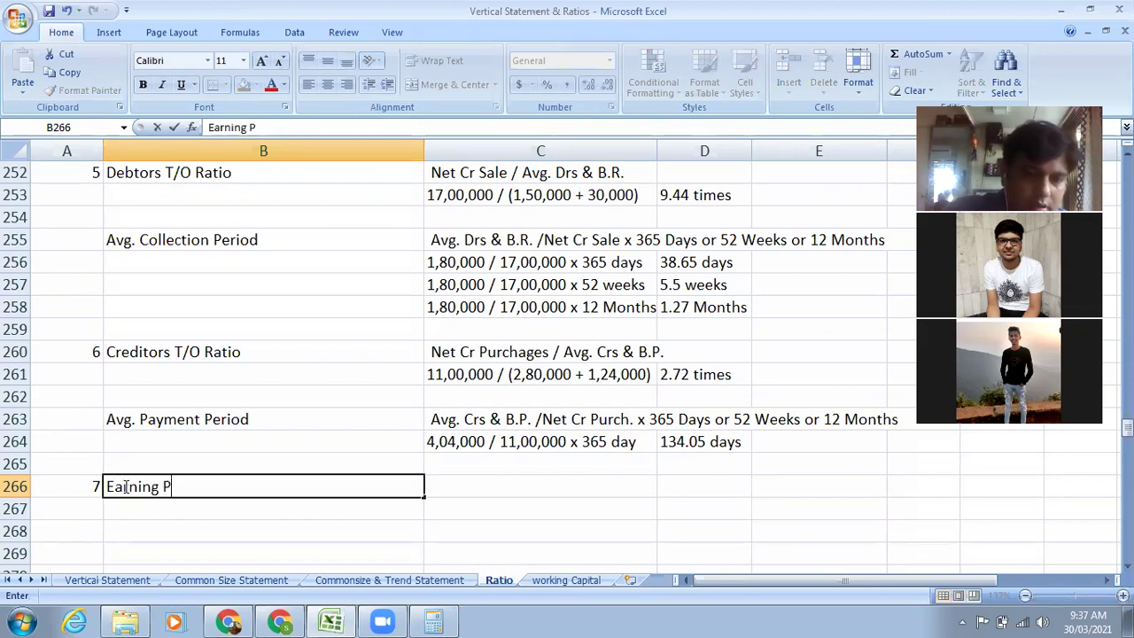
text(er Share)
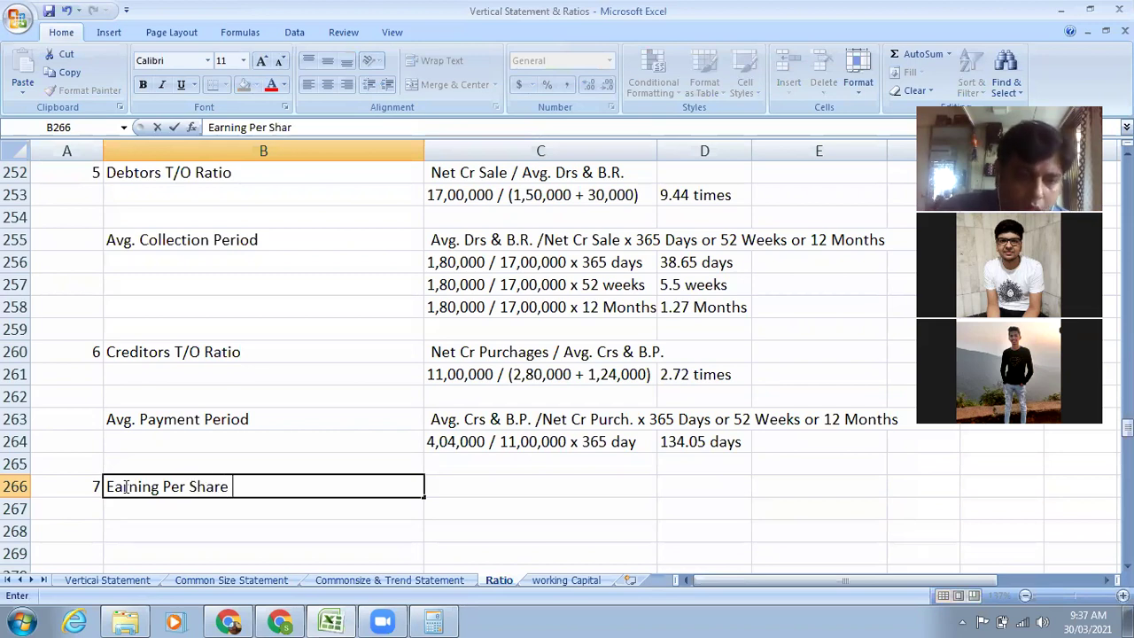
text( Ratio)
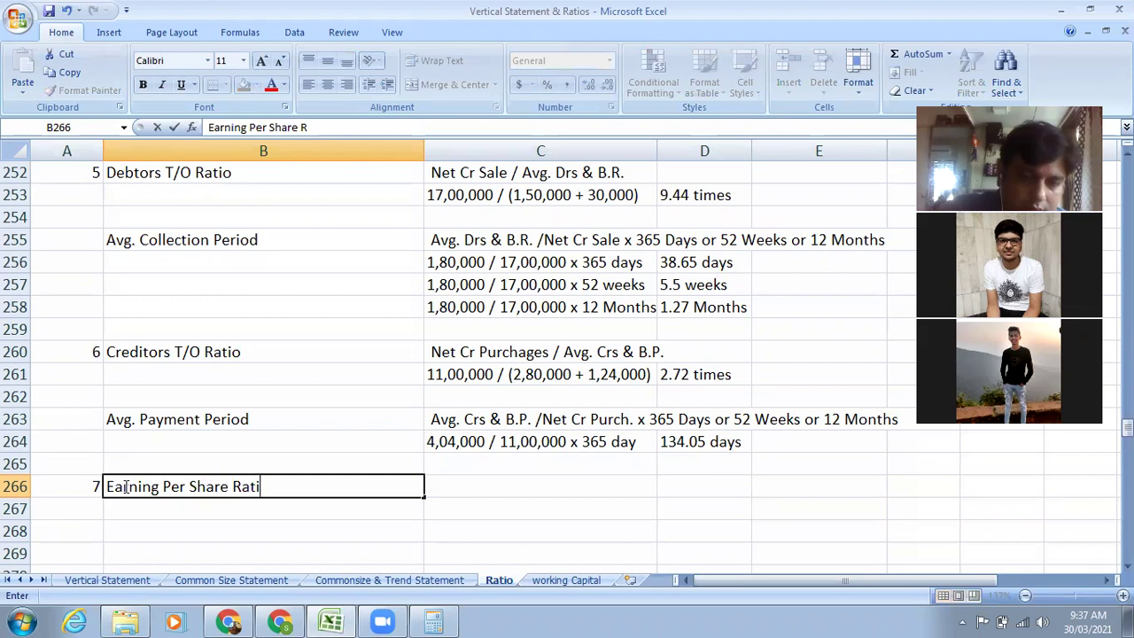
Copy the Return on Equity formula text from C249 to C266 beside the Earning Per Share Ratio title.
click(514, 481)
scroll(589, 245, up, 3)
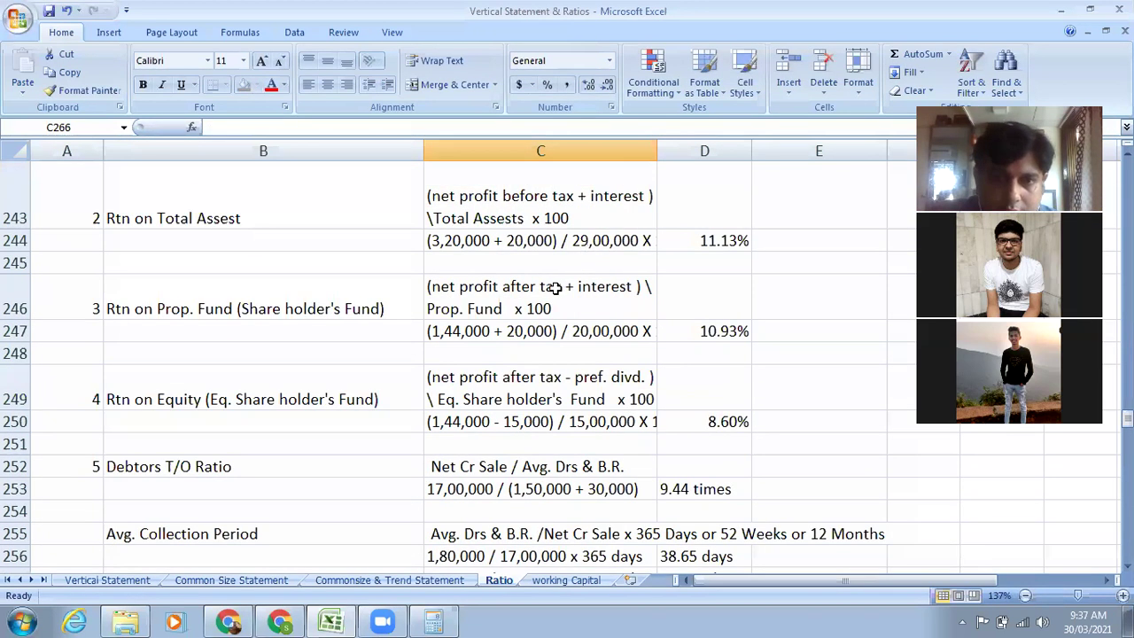
click(549, 376)
click(64, 72)
scroll(412, 467, down, 6)
scroll(442, 479, up, 3)
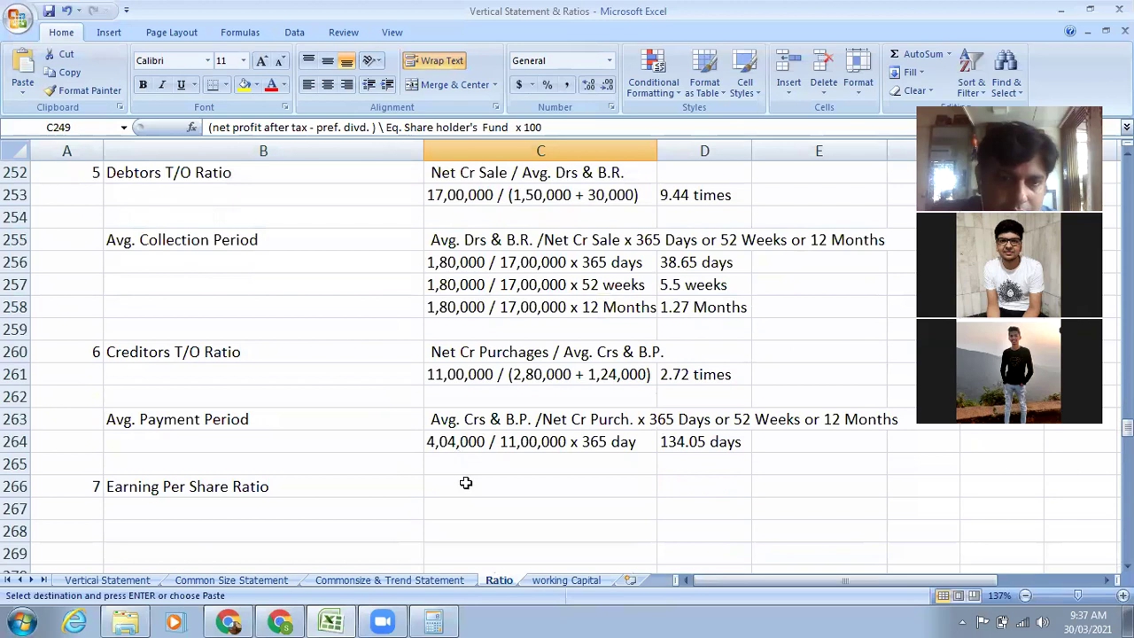
click(465, 484)
click(27, 71)
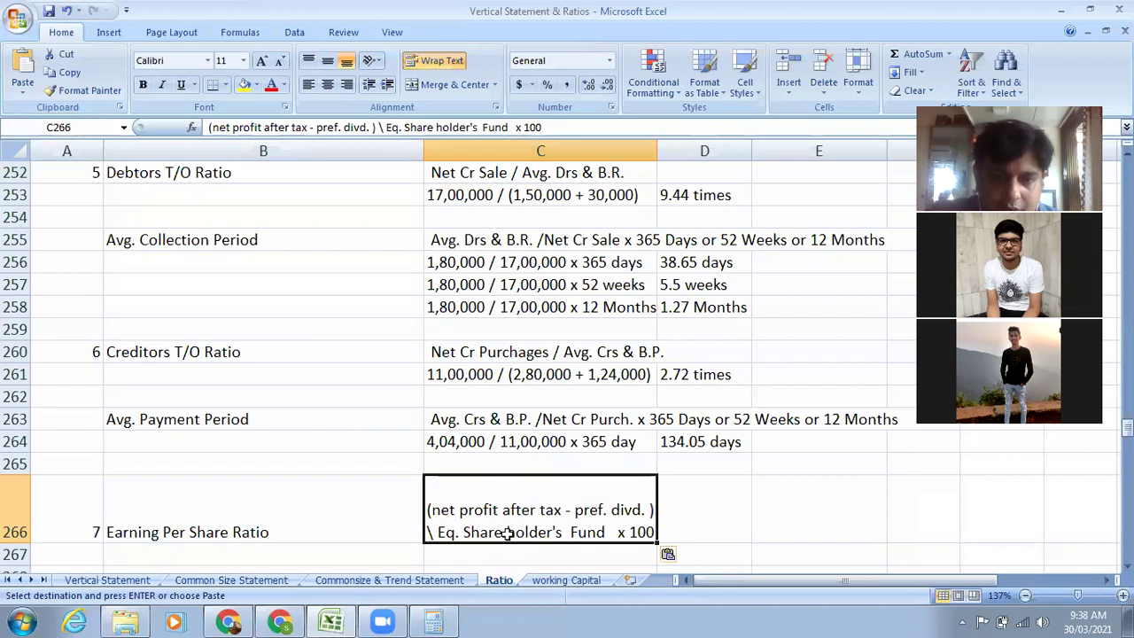
Edit the formula text in C266 to read "(net profit after tax - pref. divd. ) \ No. of Eq. Shares".
double_click(438, 531)
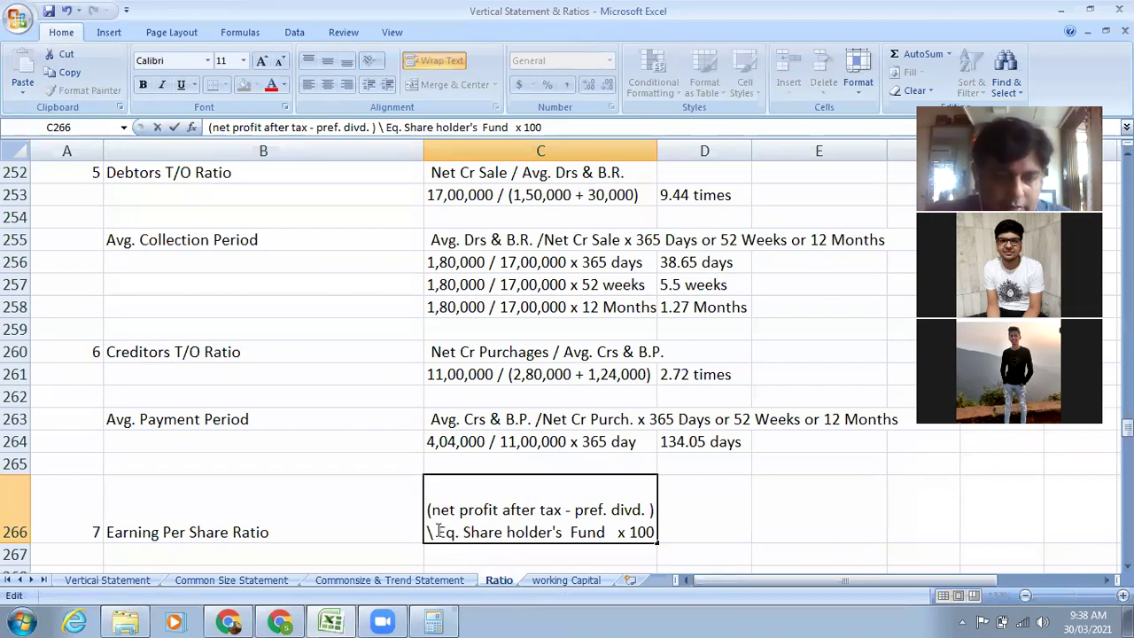
text(No. of)
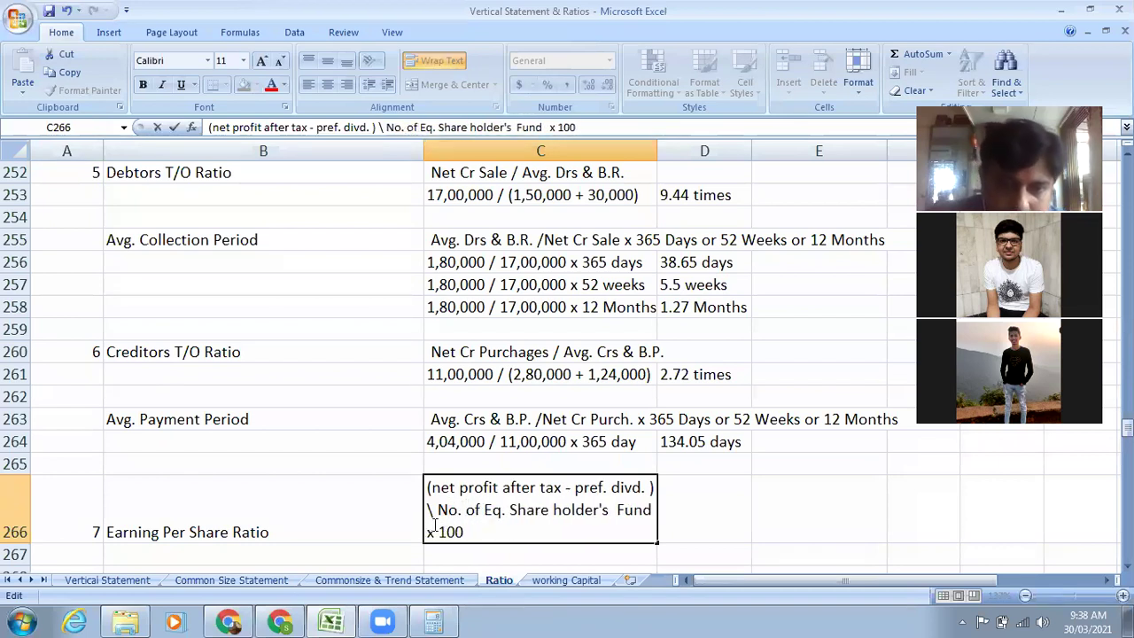
drag(552, 510, 590, 537)
key(BackSpace)
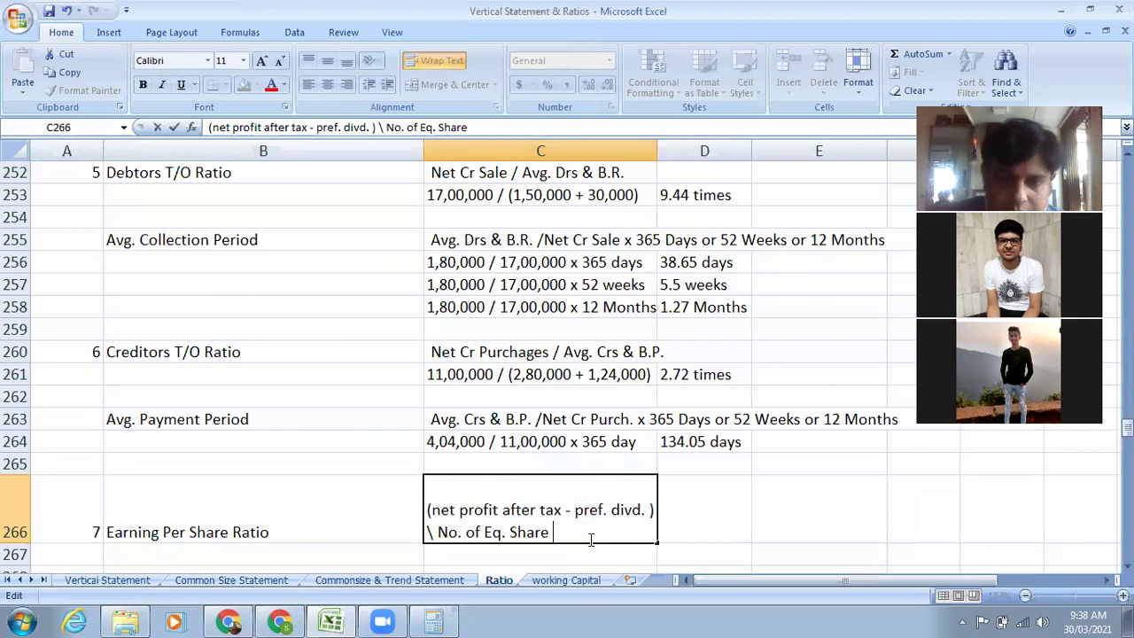
text(s)
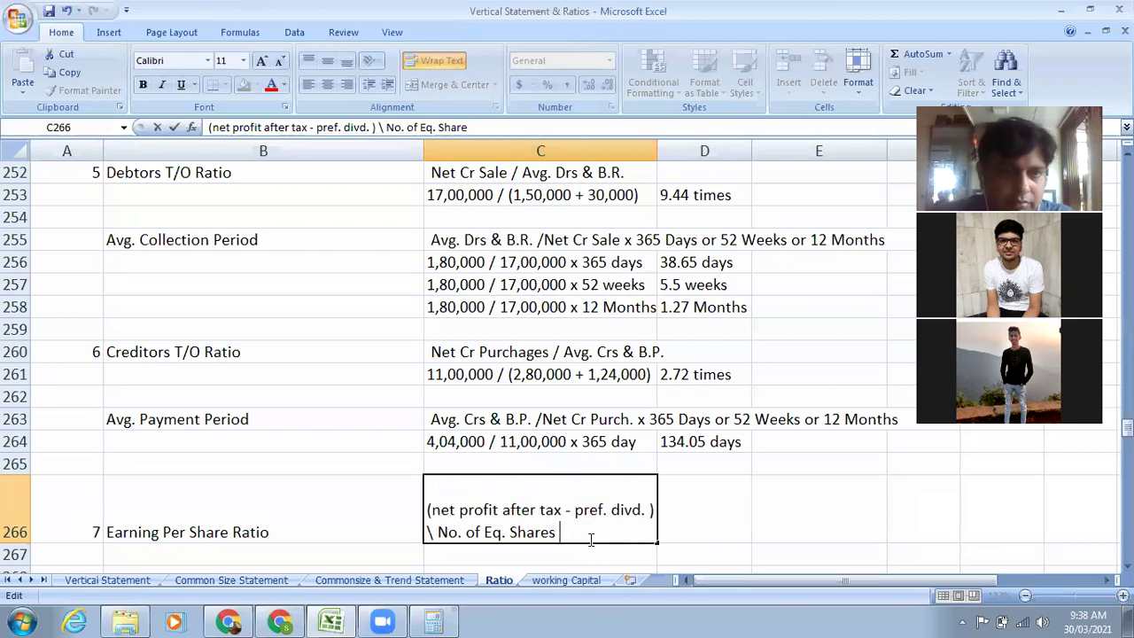
click(709, 529)
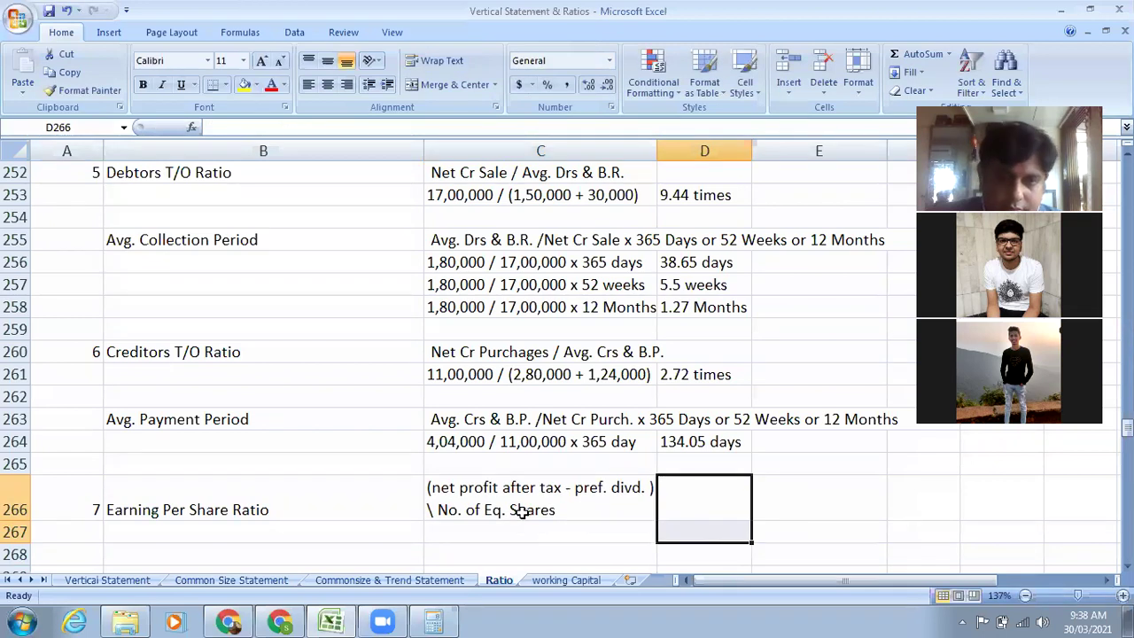
click(482, 531)
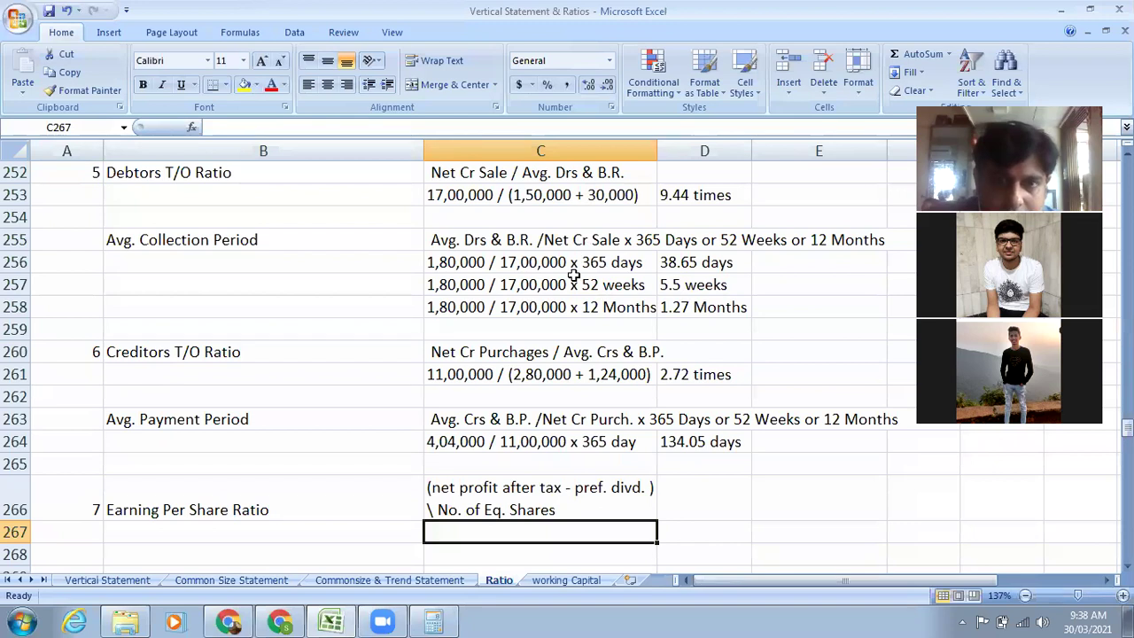
scroll(574, 277, up, 2)
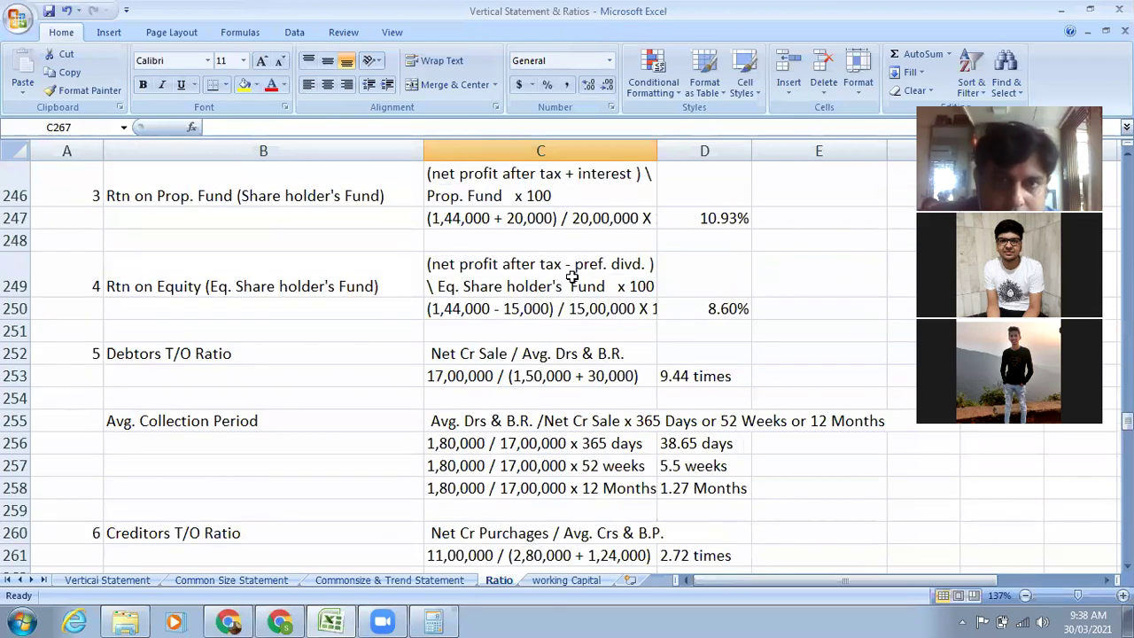
click(430, 219)
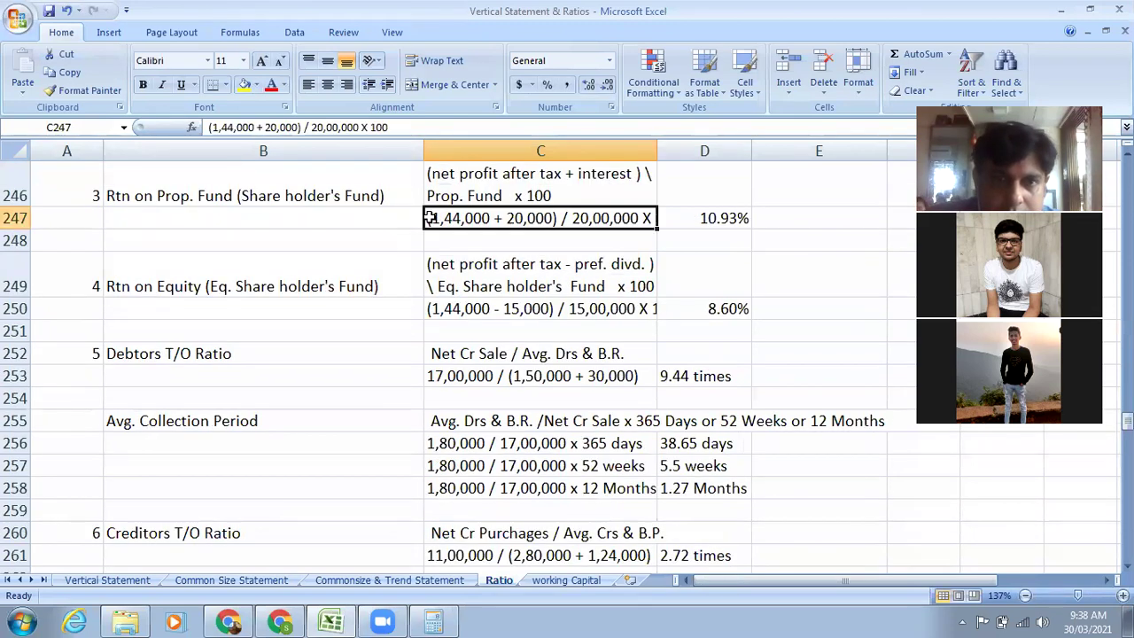
double_click(430, 219)
drag(429, 219, 489, 218)
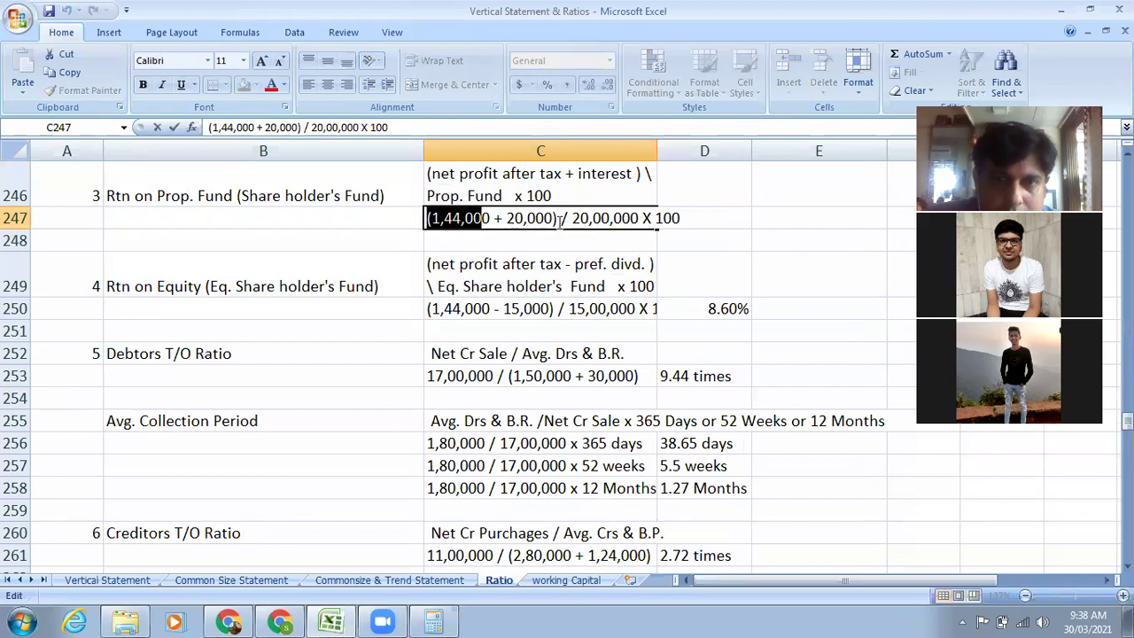
shift+click(559, 219)
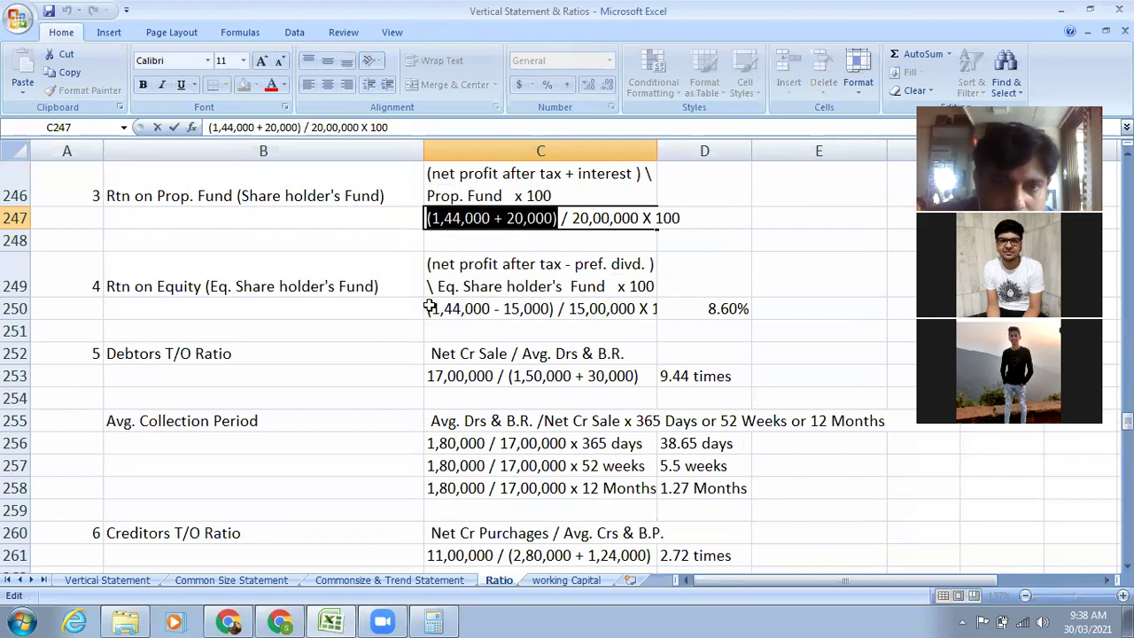
Copy only the numerator "(1,44,000 - 15,000)" from the Return on Equity calculation in C250 into C267.
double_click(429, 308)
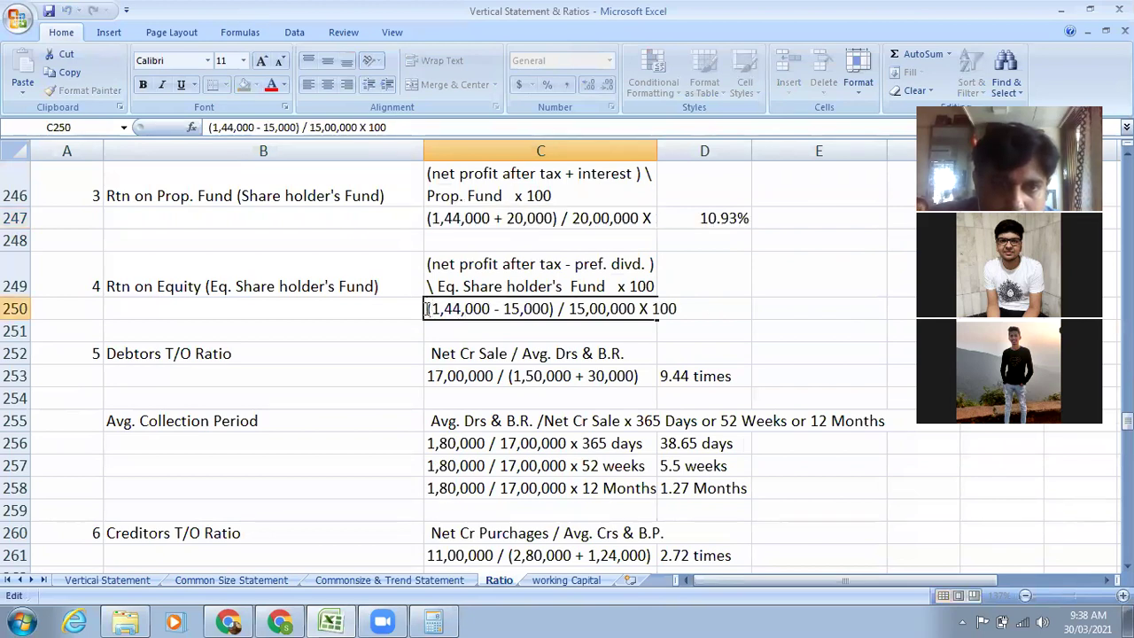
shift+click(542, 310)
shift+click(555, 312)
click(74, 74)
key(ctrl+c)
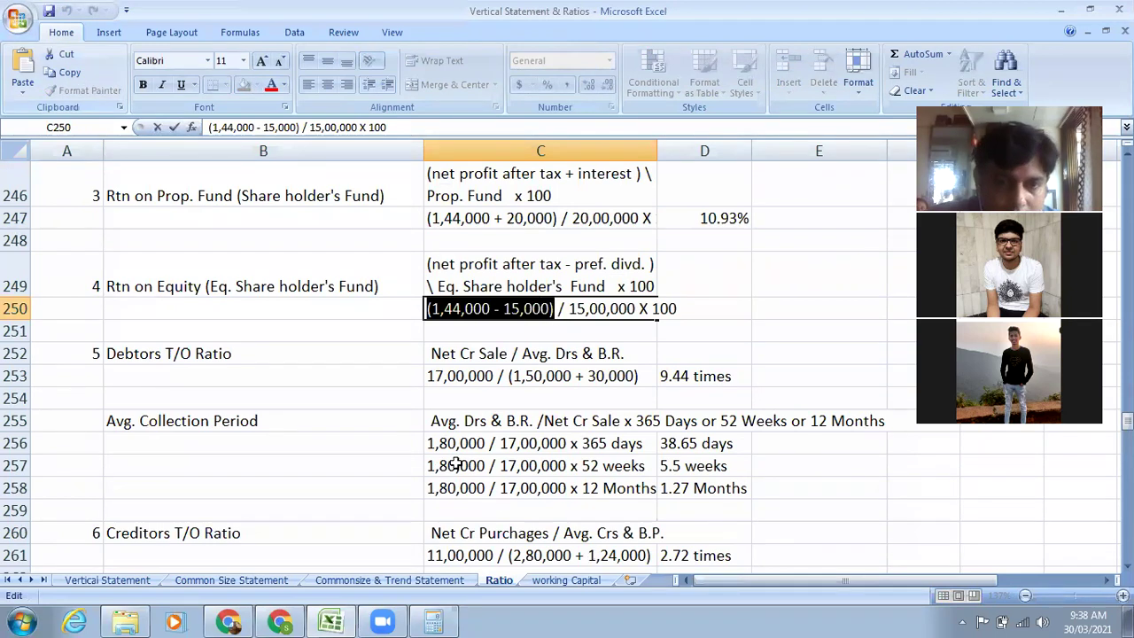
scroll(456, 463, down, 3)
click(457, 463)
click(25, 62)
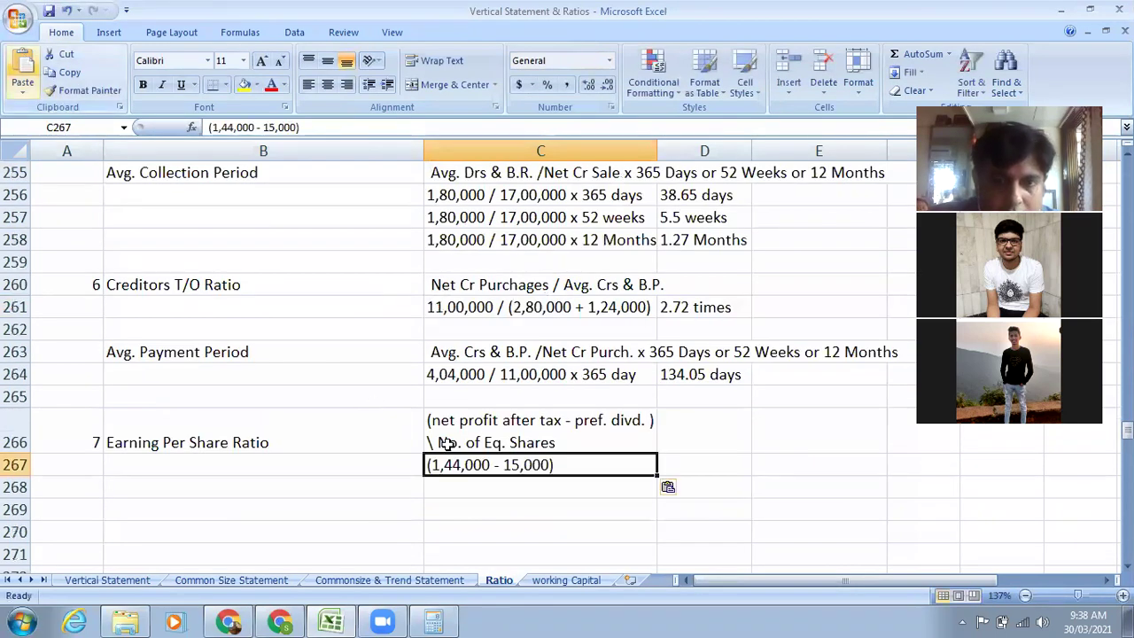
Append the division sign "/" after the numerator in C267.
double_click(582, 467)
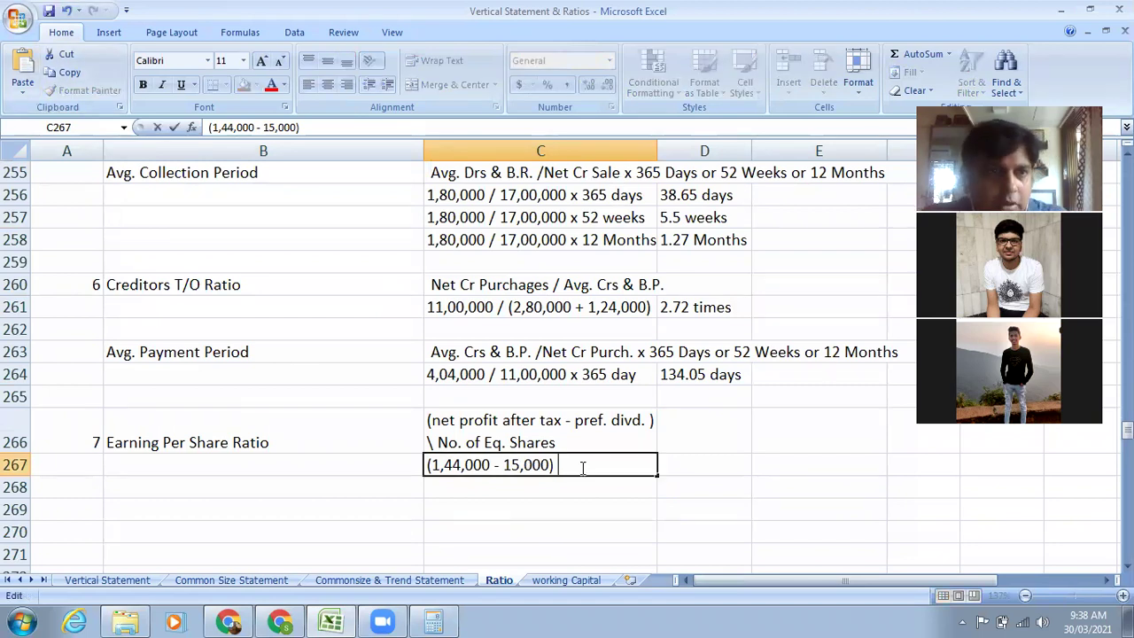
text(/)
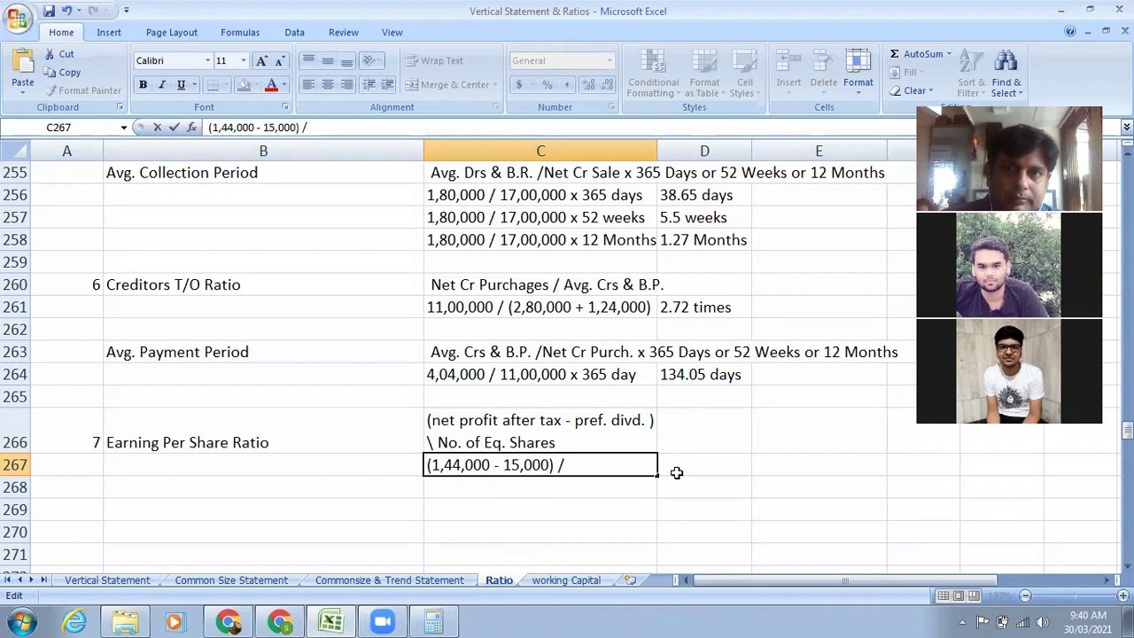
click(695, 463)
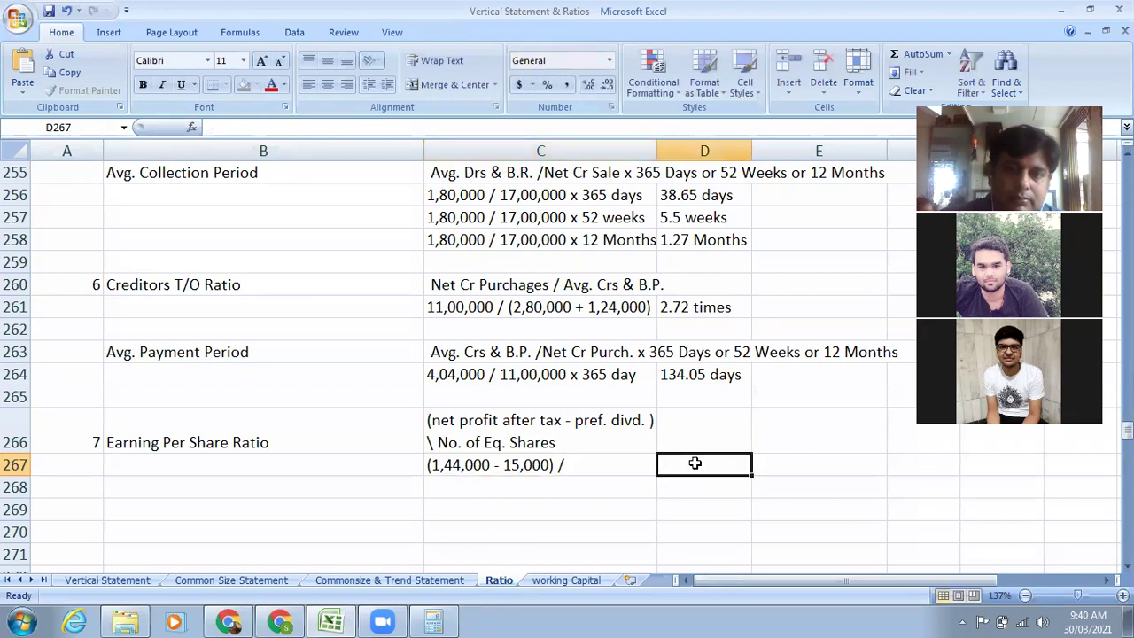